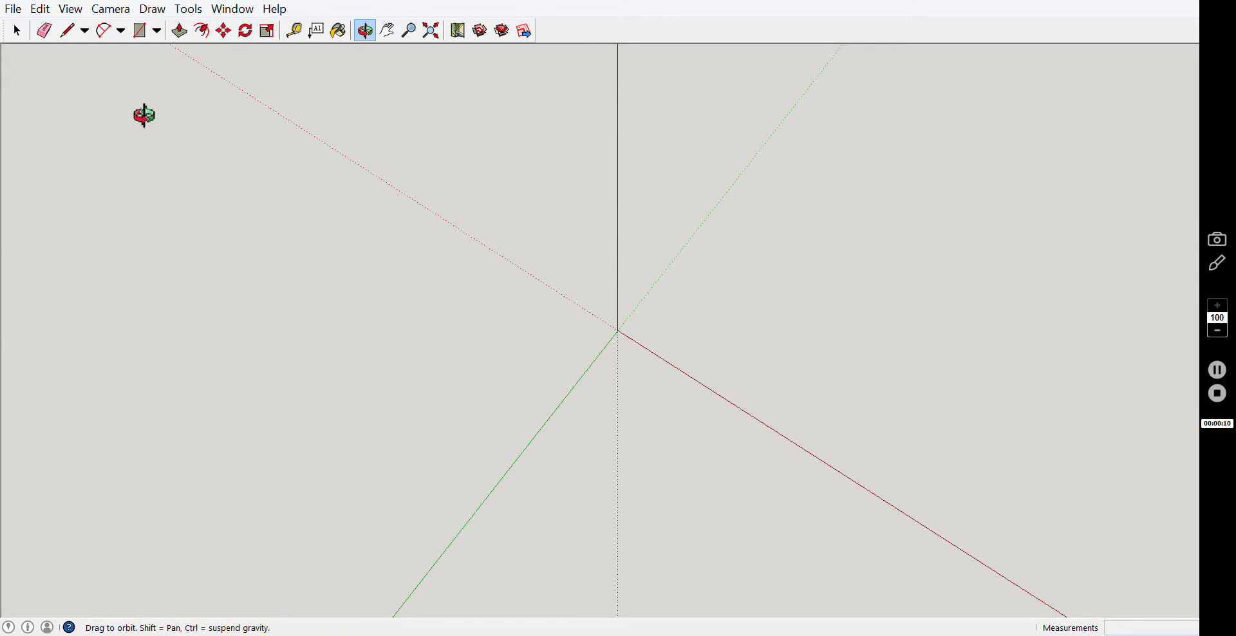
Orbit the empty scene to view the origin and three axes from another angle.
mouse_move(356, 206)
mouse_down()
mouse_move(725, 337)
mouse_move(764, 245)
mouse_move(762, 113)
mouse_move(629, 405)
mouse_move(756, 253)
mouse_move(562, 271)
mouse_move(792, 312)
mouse_move(685, 243)
mouse_move(519, 281)
mouse_move(580, 348)
mouse_move(761, 331)
mouse_move(740, 309)
mouse_up()
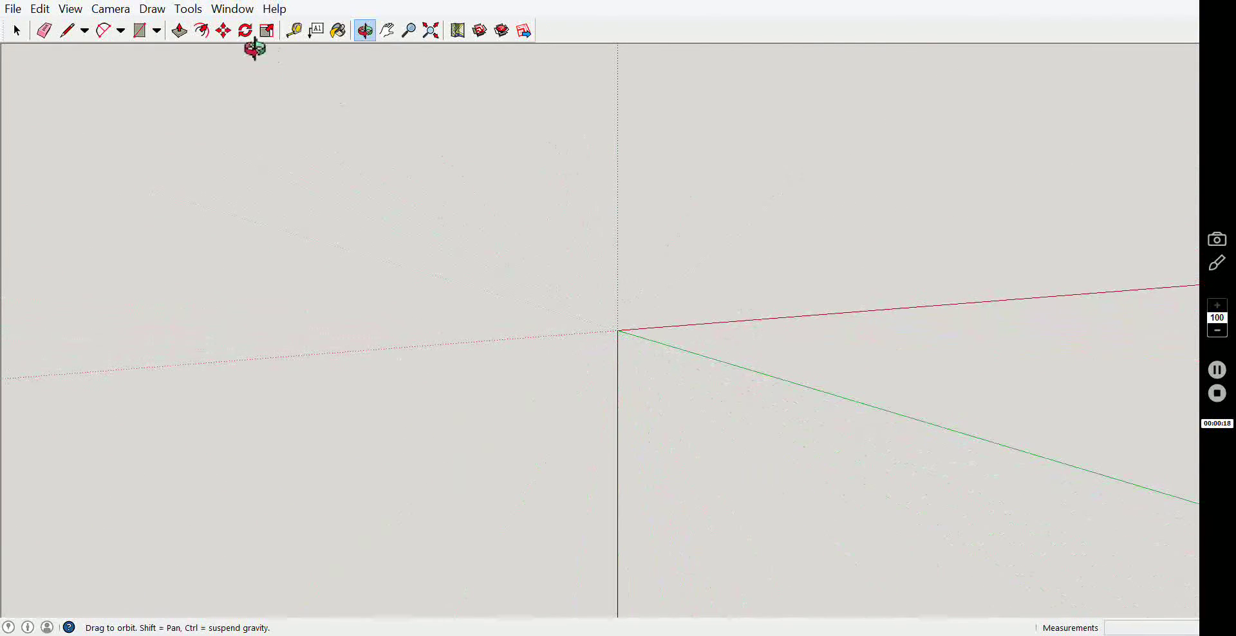
Draw a large flat ground rectangle starting at the origin.
click(185, 36)
click(149, 34)
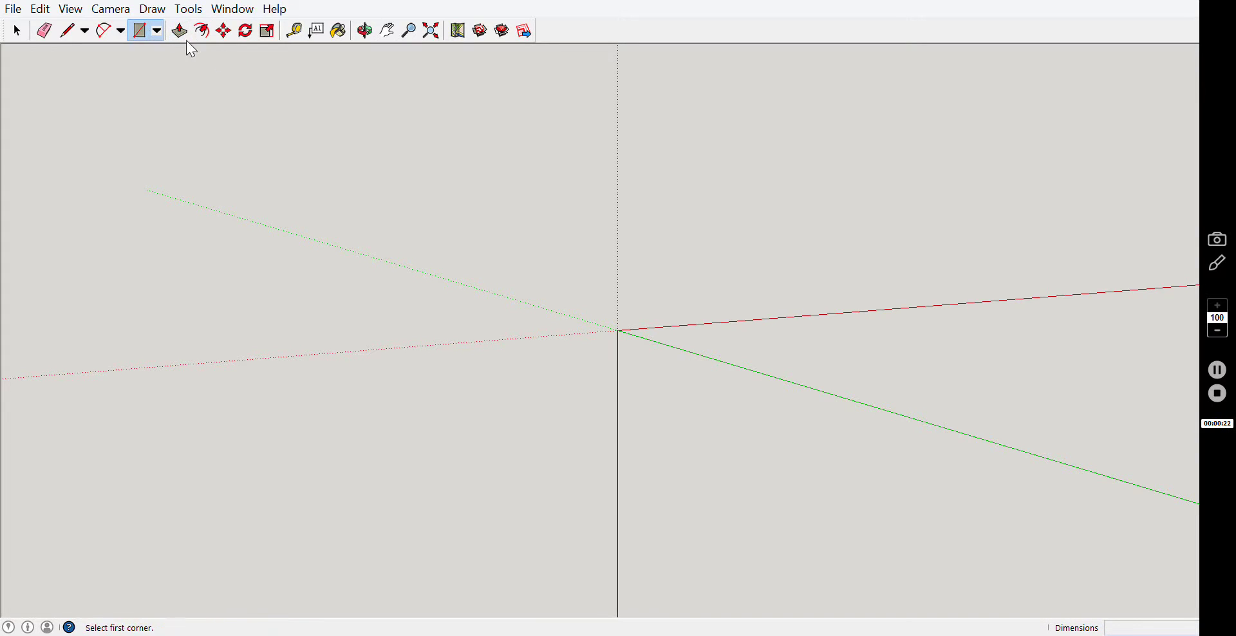
click(618, 331)
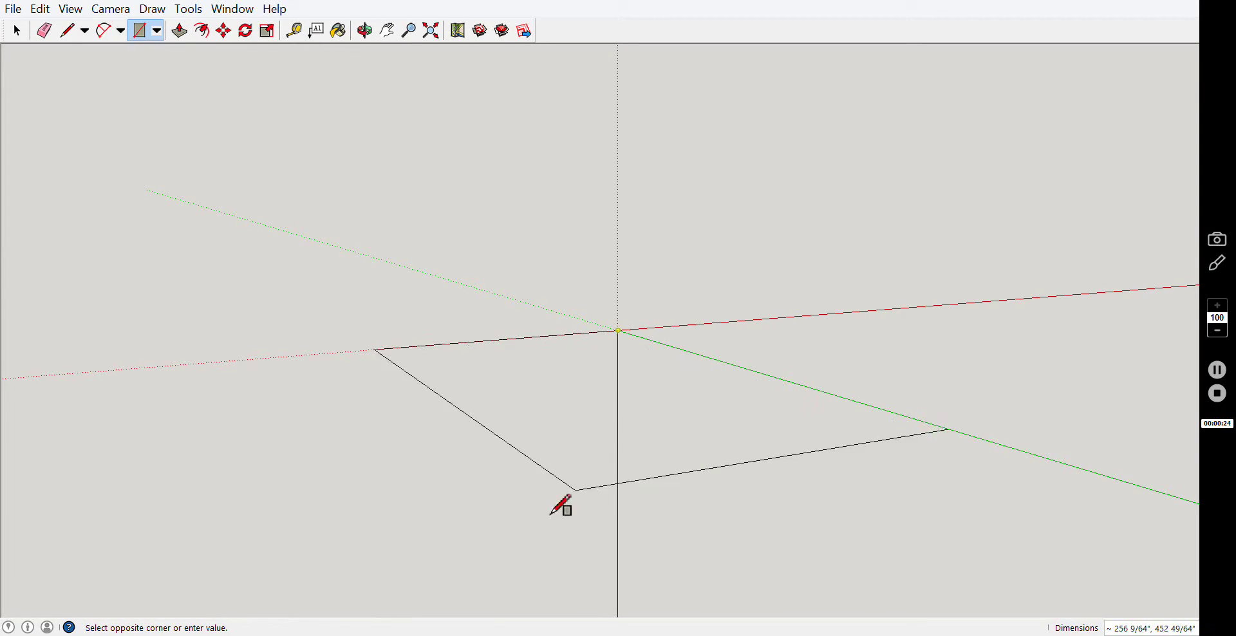
click(494, 593)
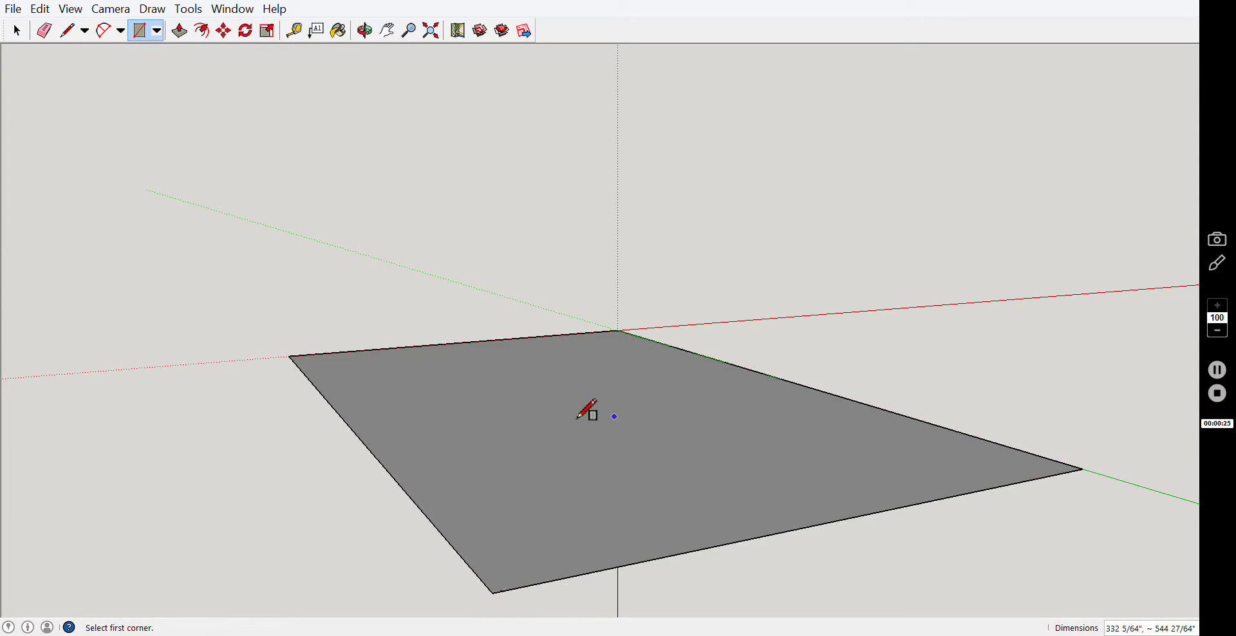
Draw a thin rotated rectangle lying at an angle on the ground face.
click(157, 33)
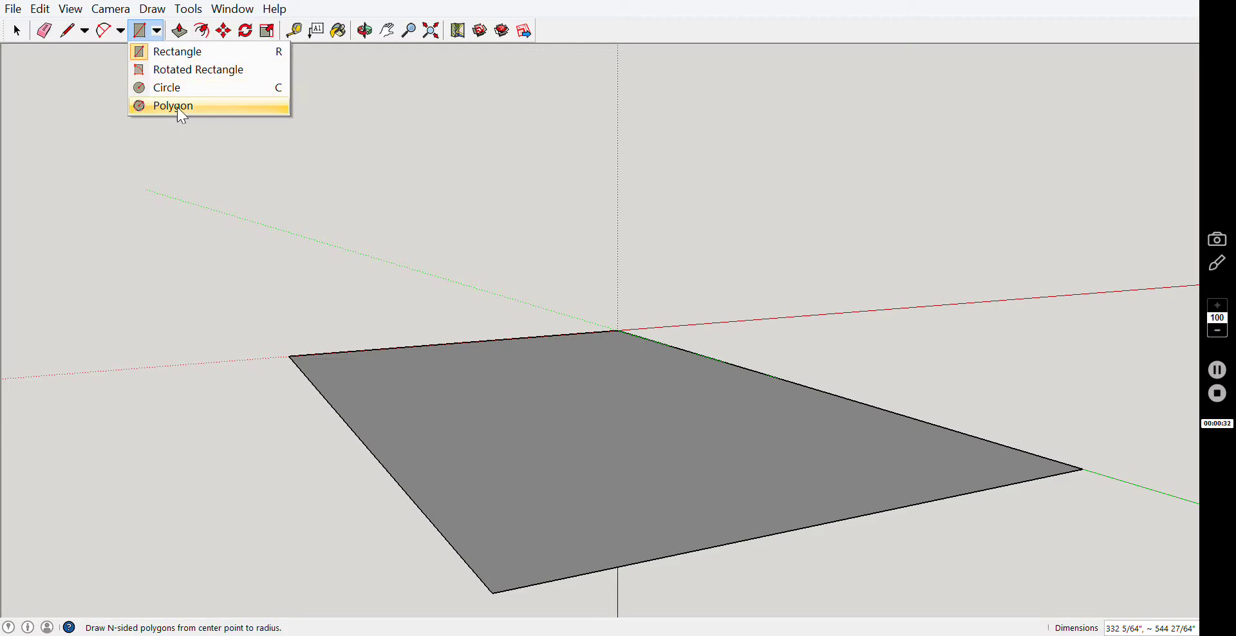
click(197, 72)
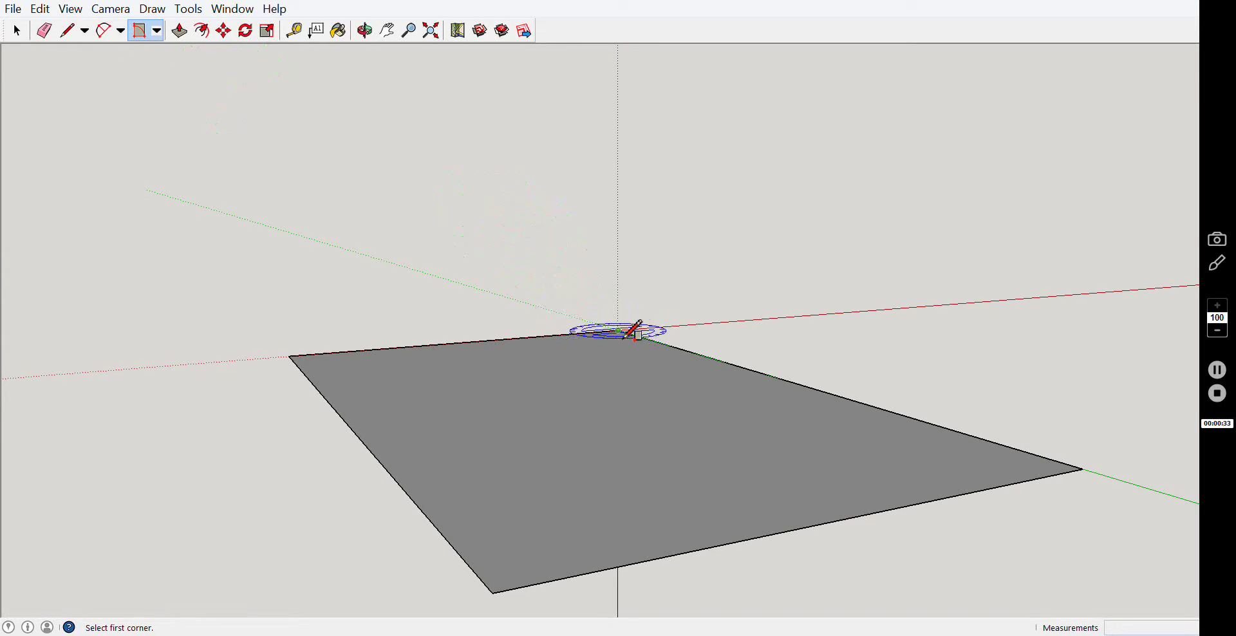
click(600, 394)
click(600, 394)
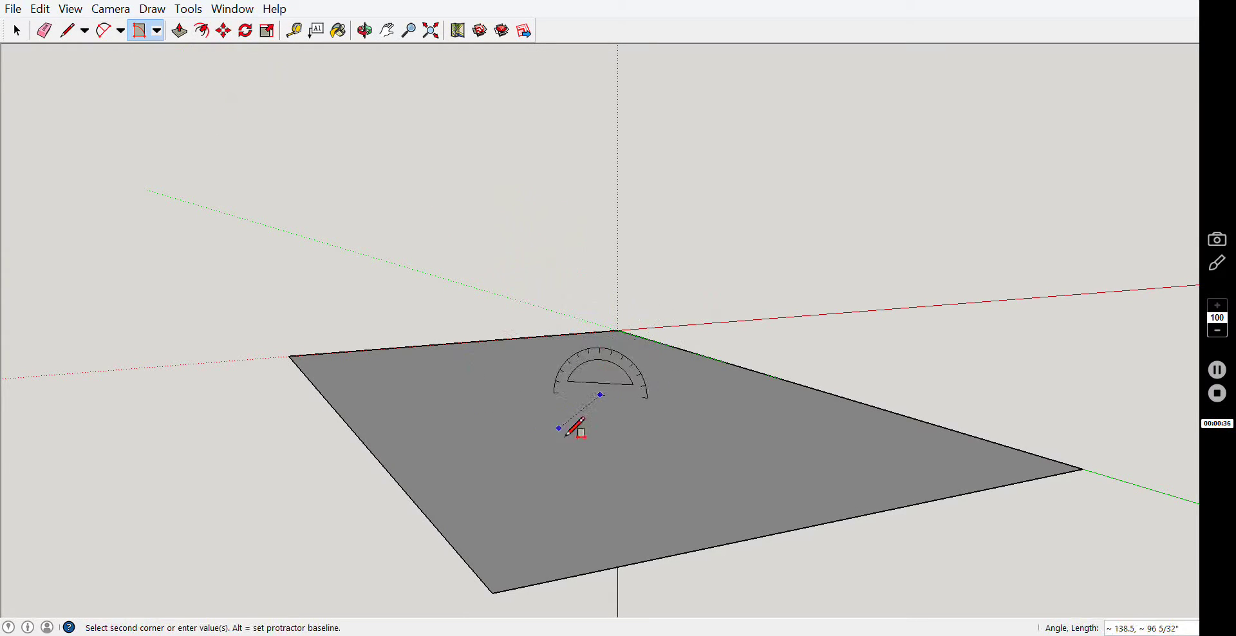
click(581, 416)
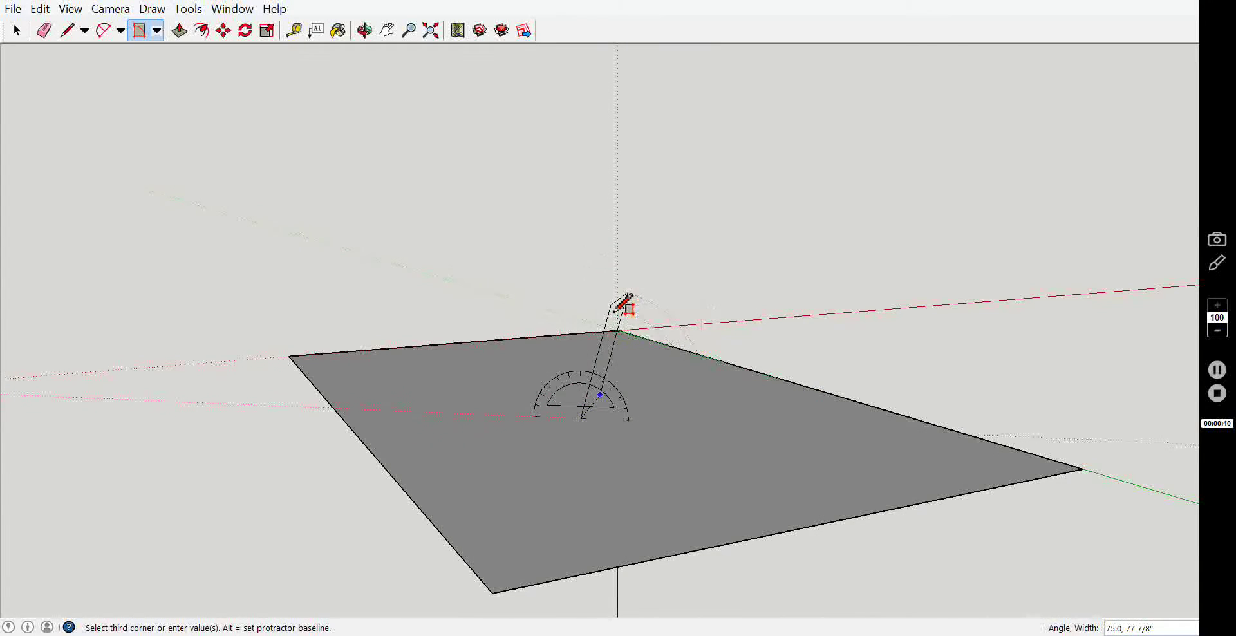
click(451, 342)
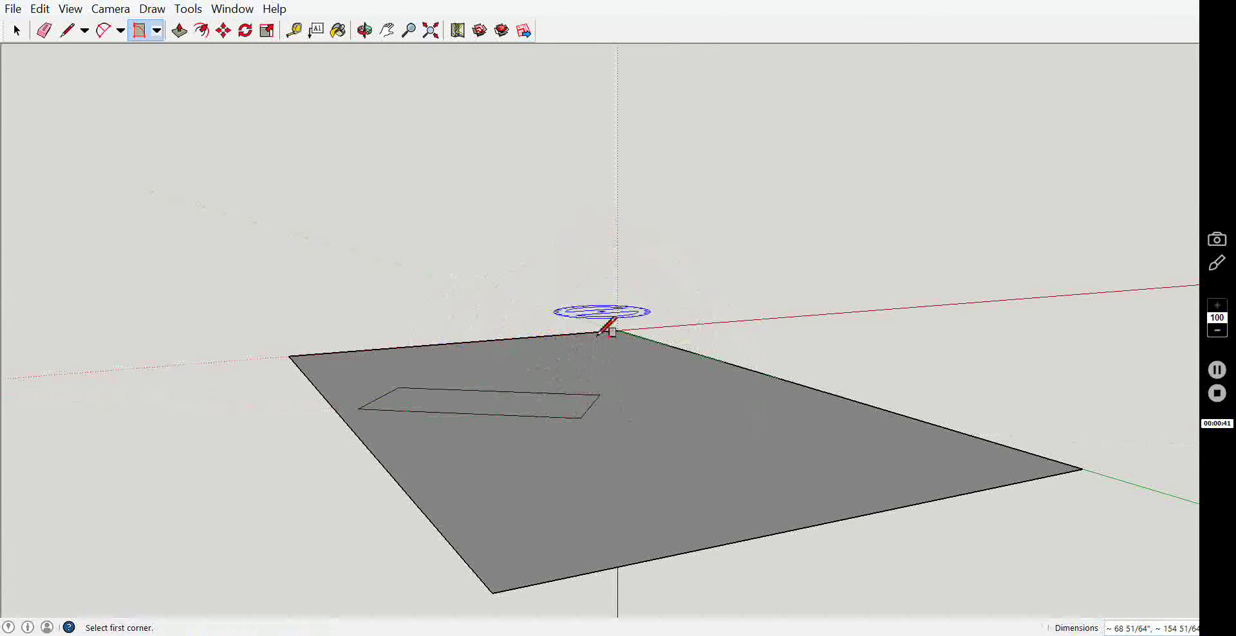
Push/Pull the thin strip into a low box and raise the ground face about 90 inches.
click(179, 30)
drag(464, 407, 475, 231)
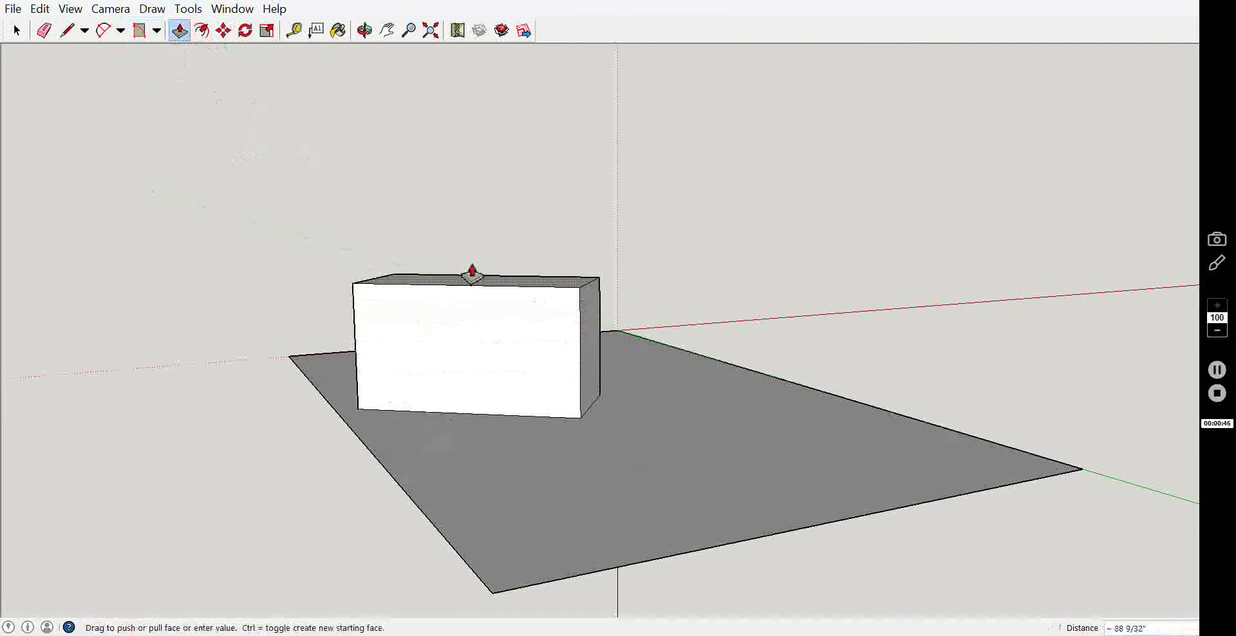
mouse_move(588, 469)
mouse_down()
mouse_move(664, 328)
mouse_move(965, 300)
mouse_up()
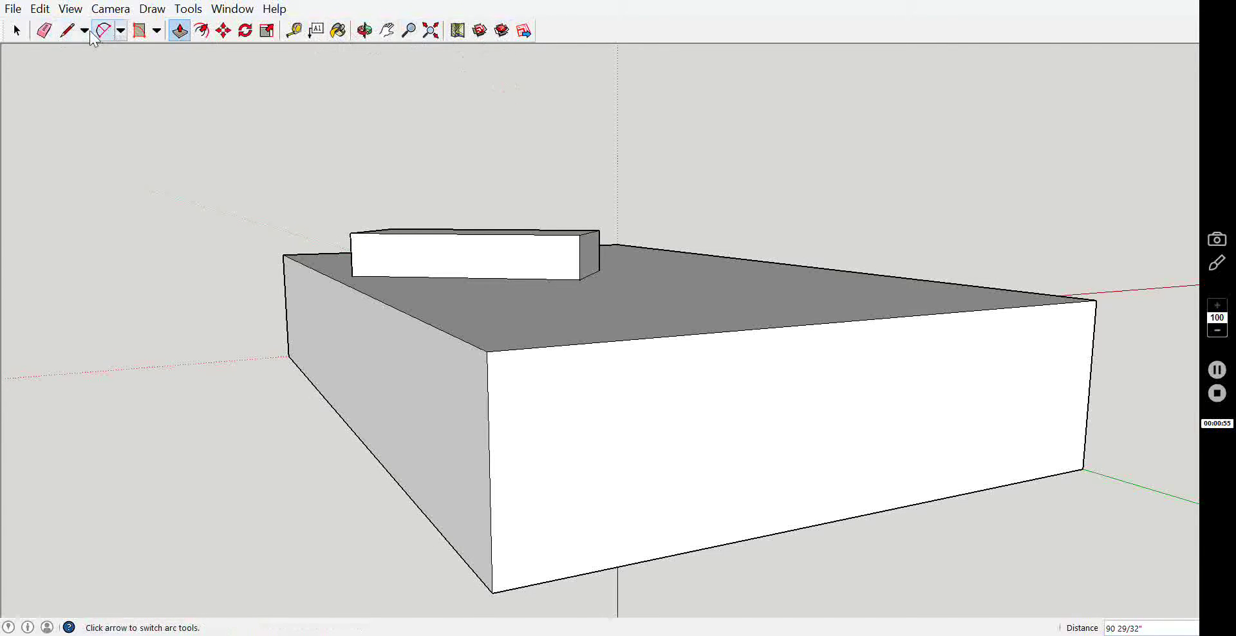
click(20, 33)
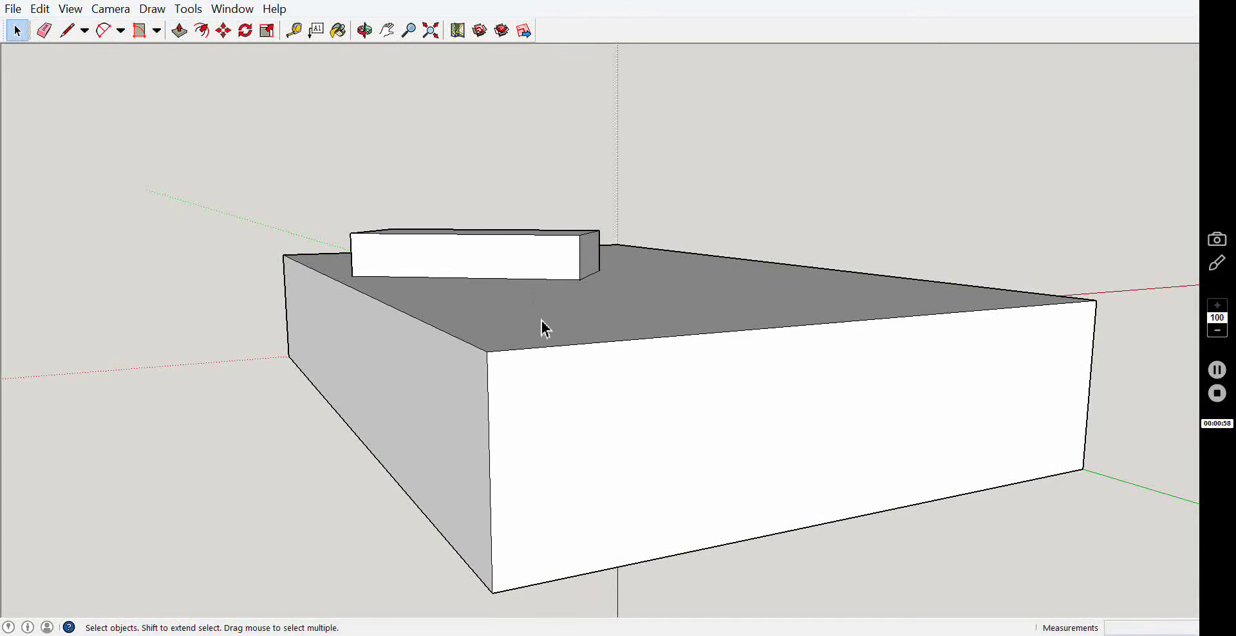
Select all geometry and delete both boxes, leaving only the axes.
click(672, 330)
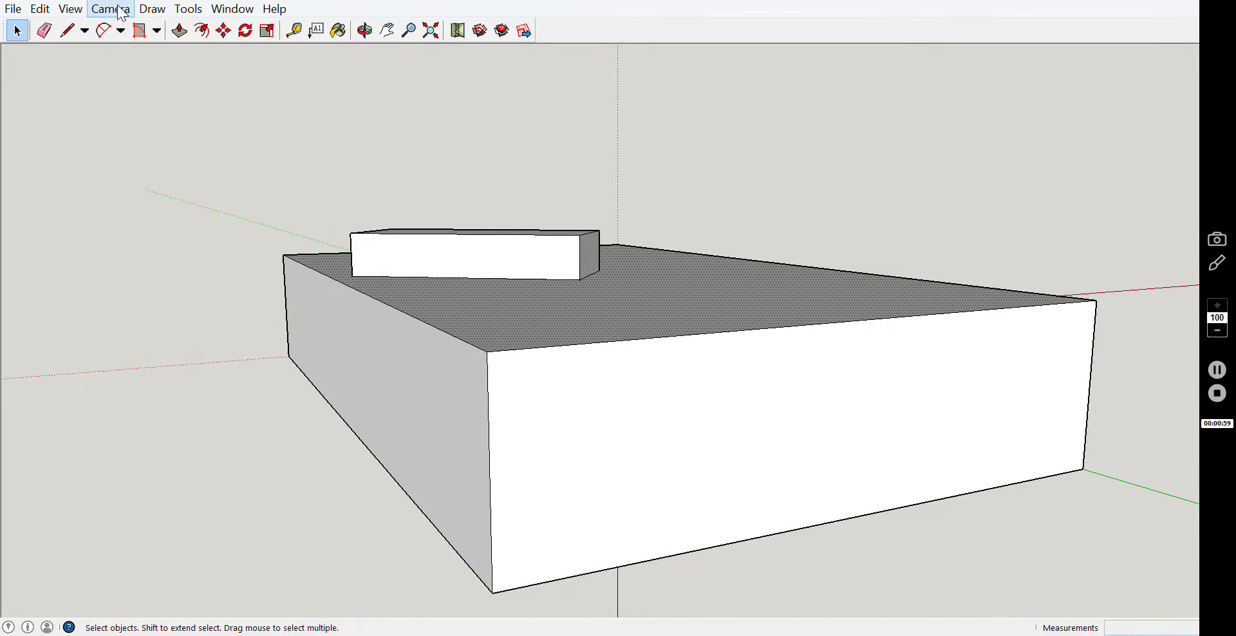
key(Delete)
key(o)
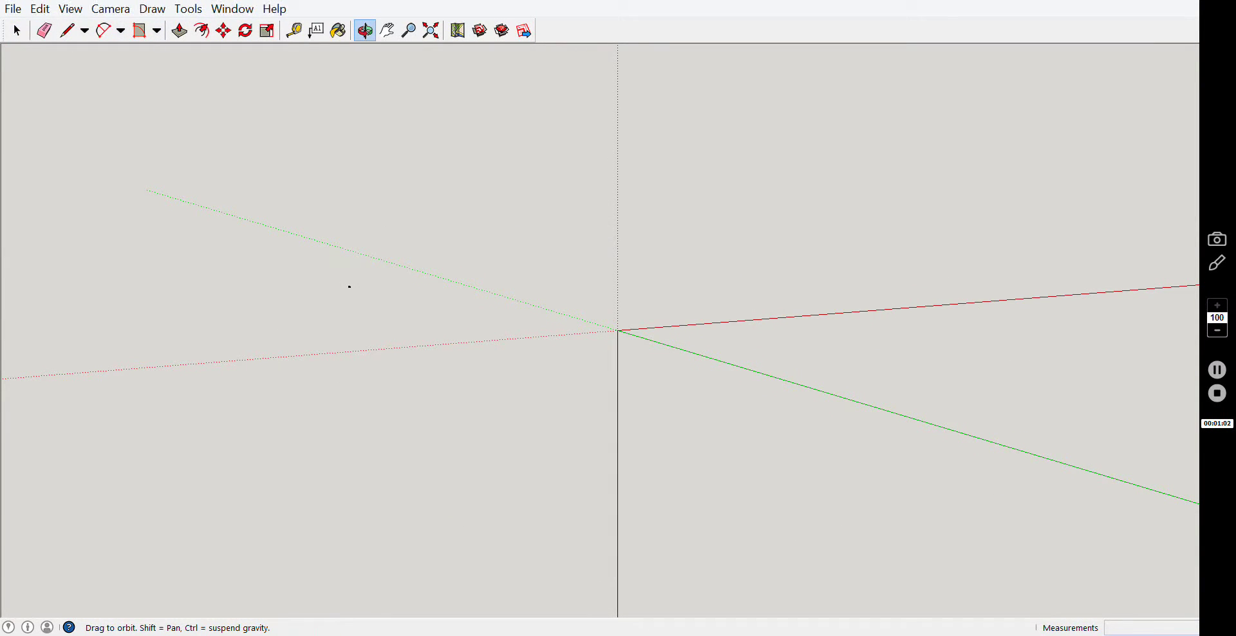
mouse_move(744, 433)
mouse_down()
mouse_move(929, 349)
mouse_move(450, 493)
mouse_move(268, 568)
mouse_move(140, 533)
mouse_move(248, 625)
mouse_move(499, 611)
mouse_move(55, 329)
mouse_move(442, 180)
mouse_move(619, 161)
mouse_move(723, 127)
mouse_move(353, 85)
mouse_up()
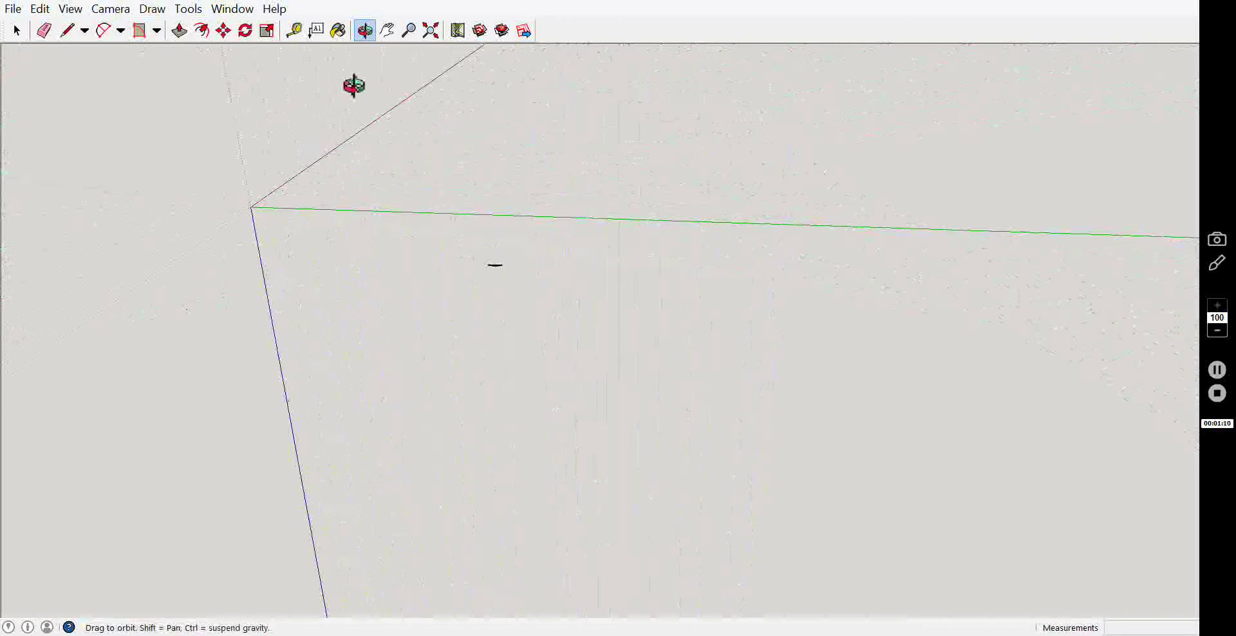
key(e)
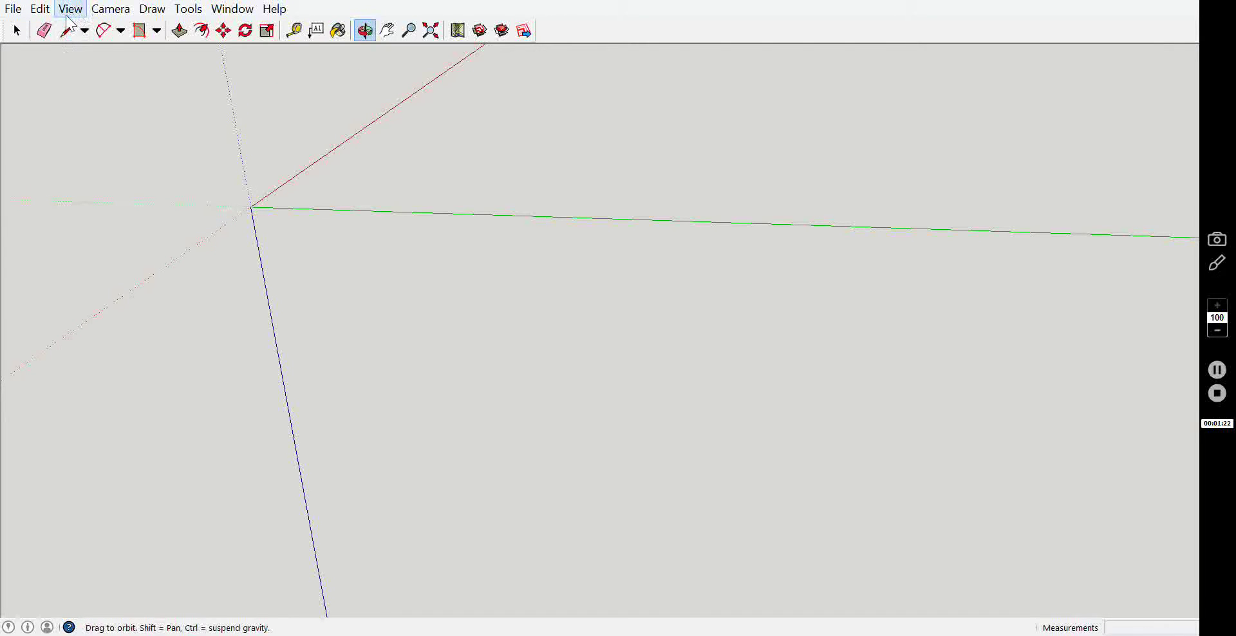
Draw a long thin rotated strip near the origin.
click(121, 31)
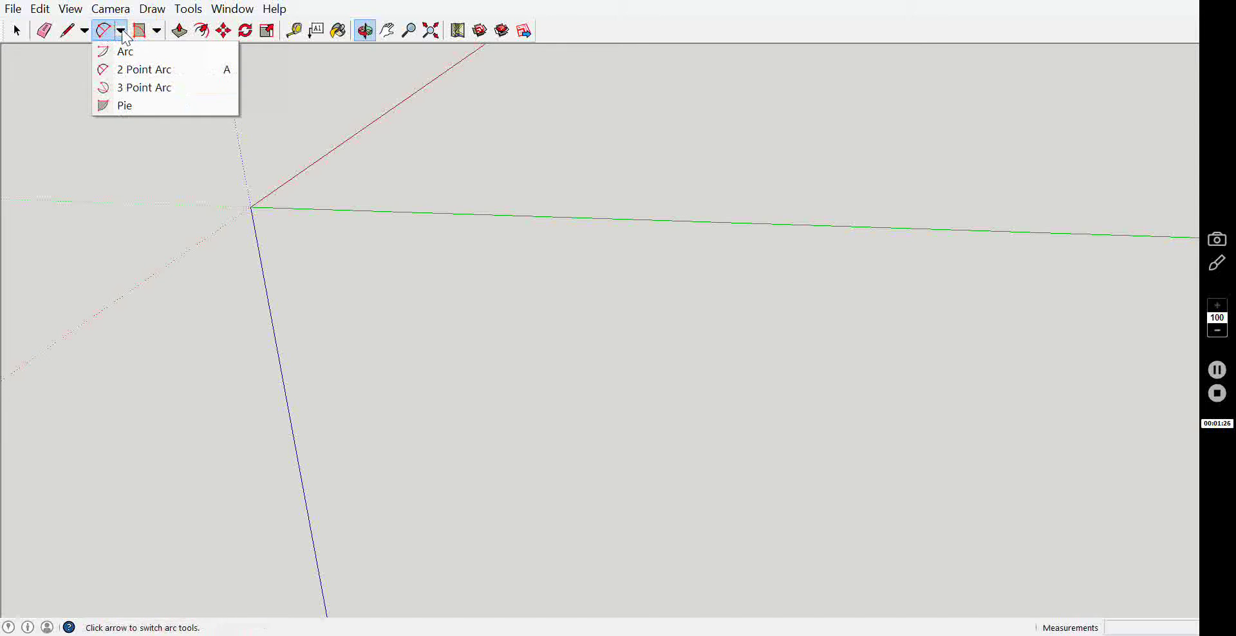
click(157, 31)
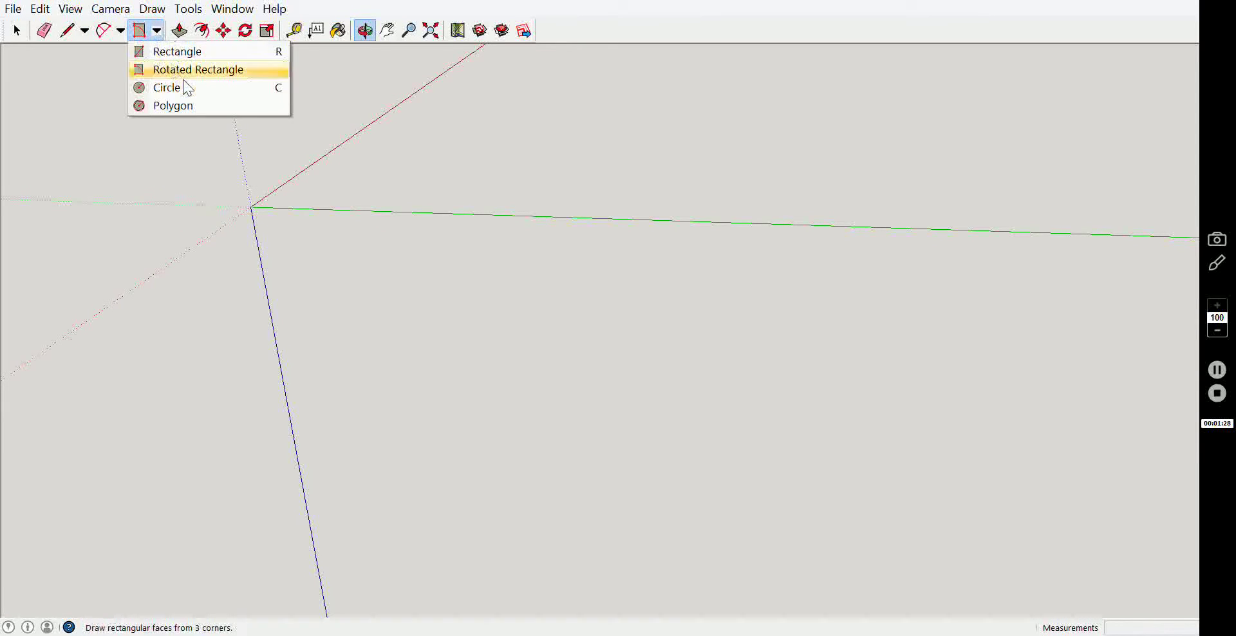
click(215, 73)
click(193, 138)
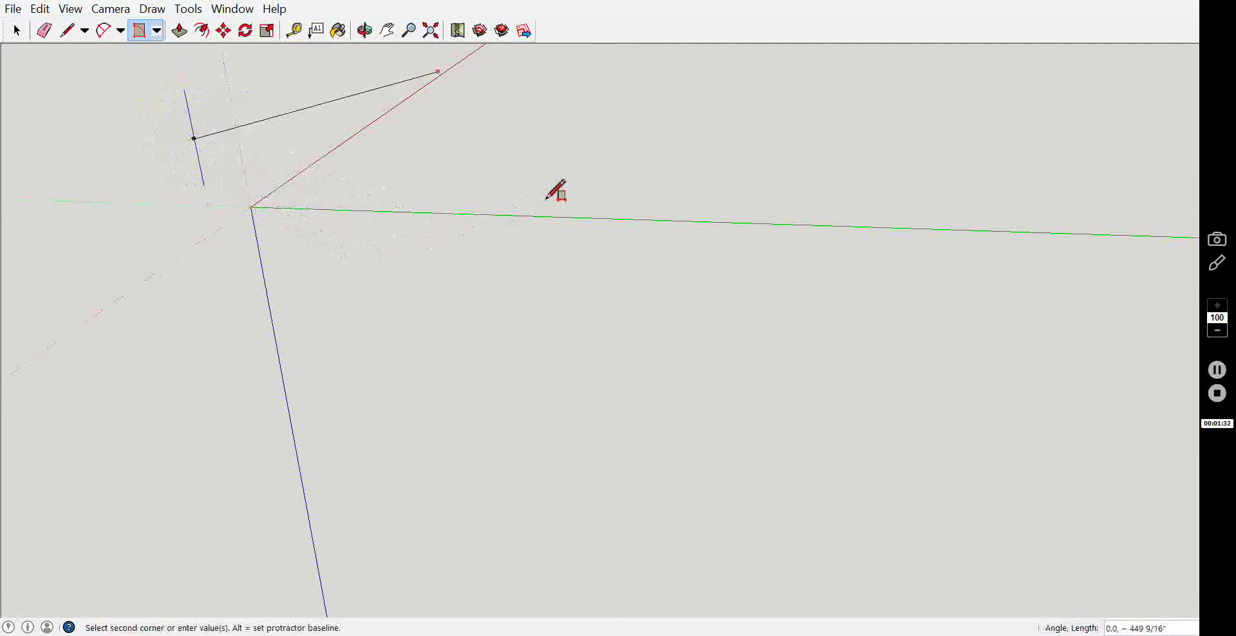
click(192, 152)
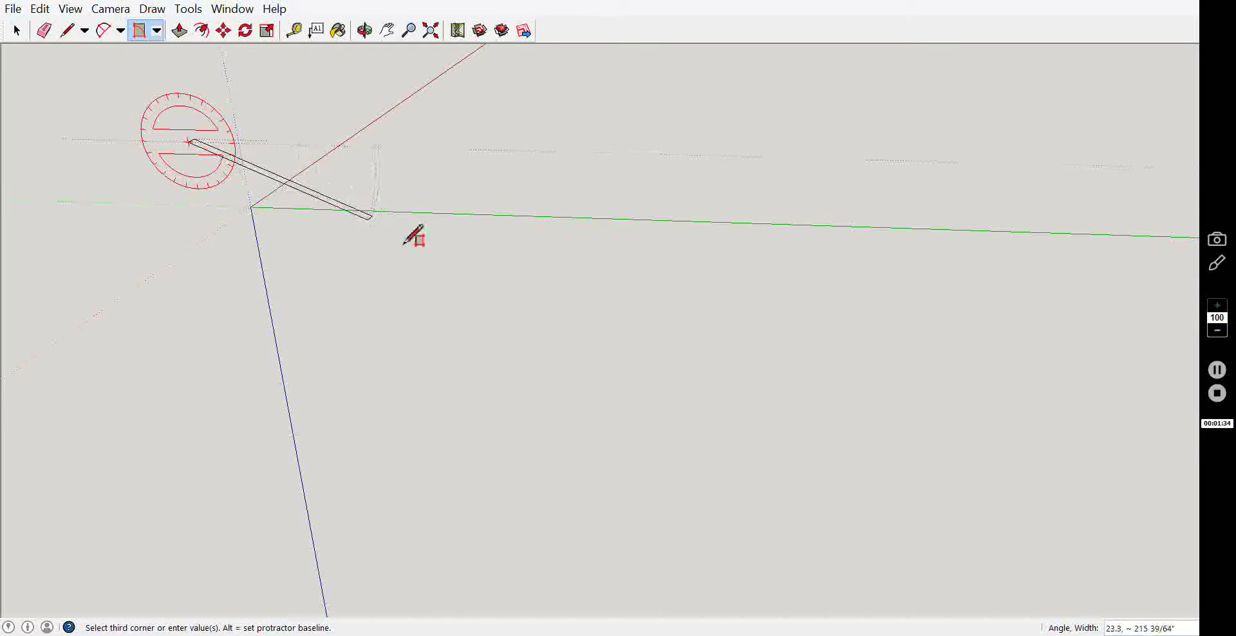
click(351, 214)
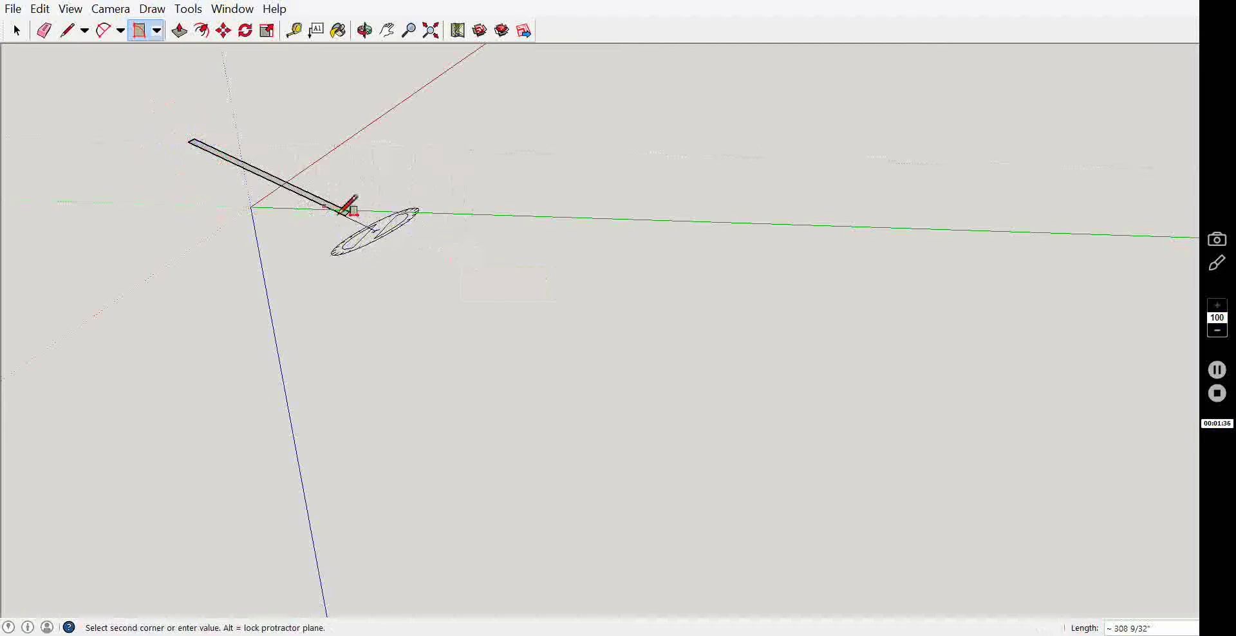
Add an upright rotated panel and a wide wing-shaped face crossing the strip.
click(374, 229)
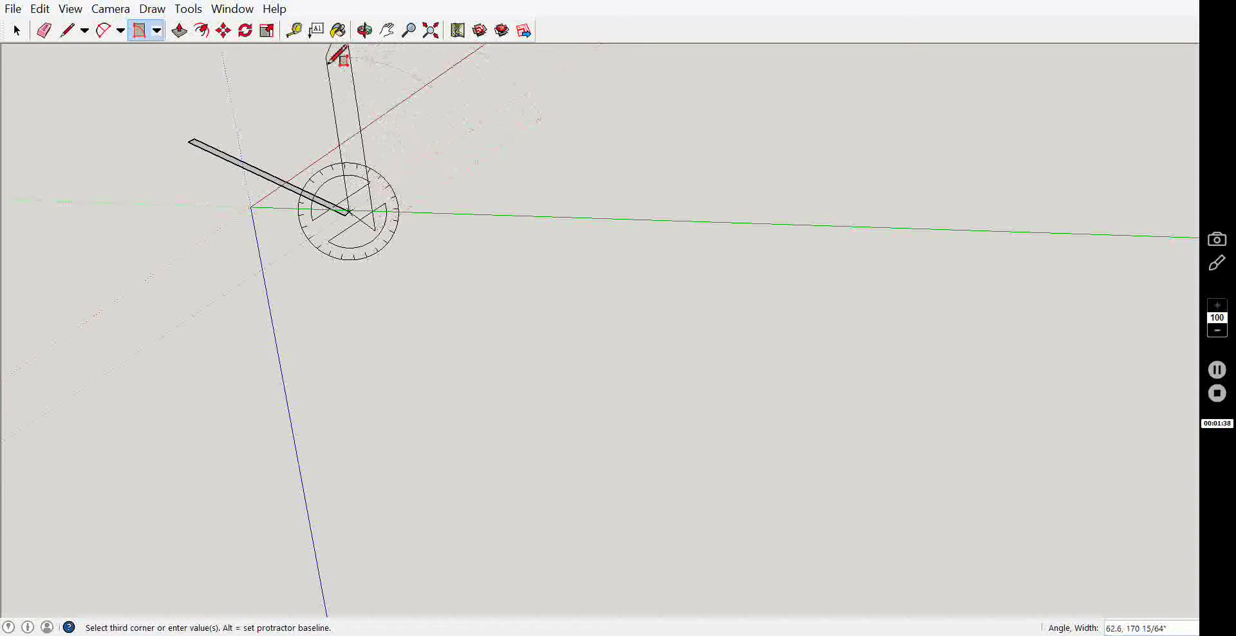
click(413, 102)
click(377, 118)
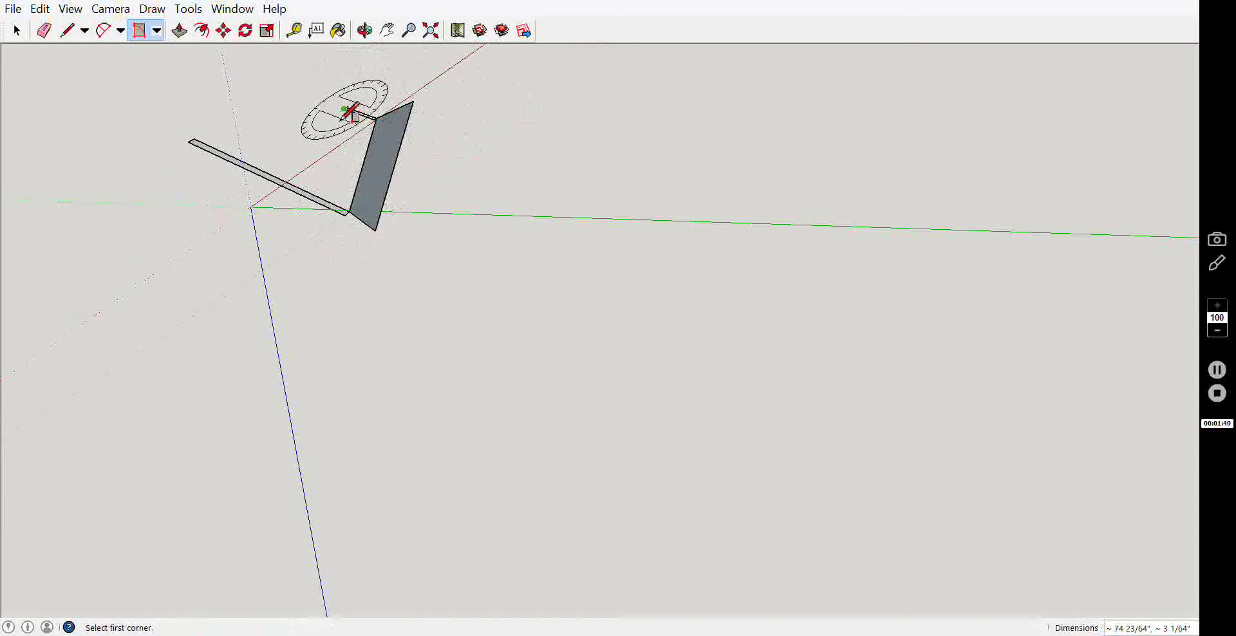
click(344, 110)
click(379, 225)
click(377, 117)
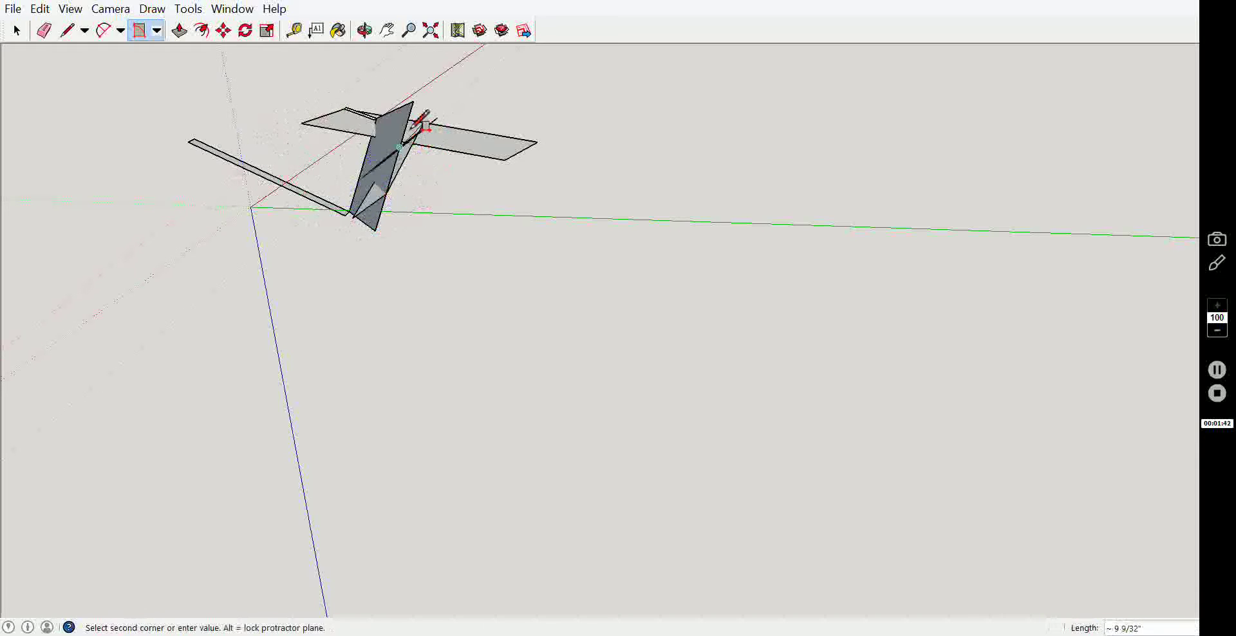
click(6, 12)
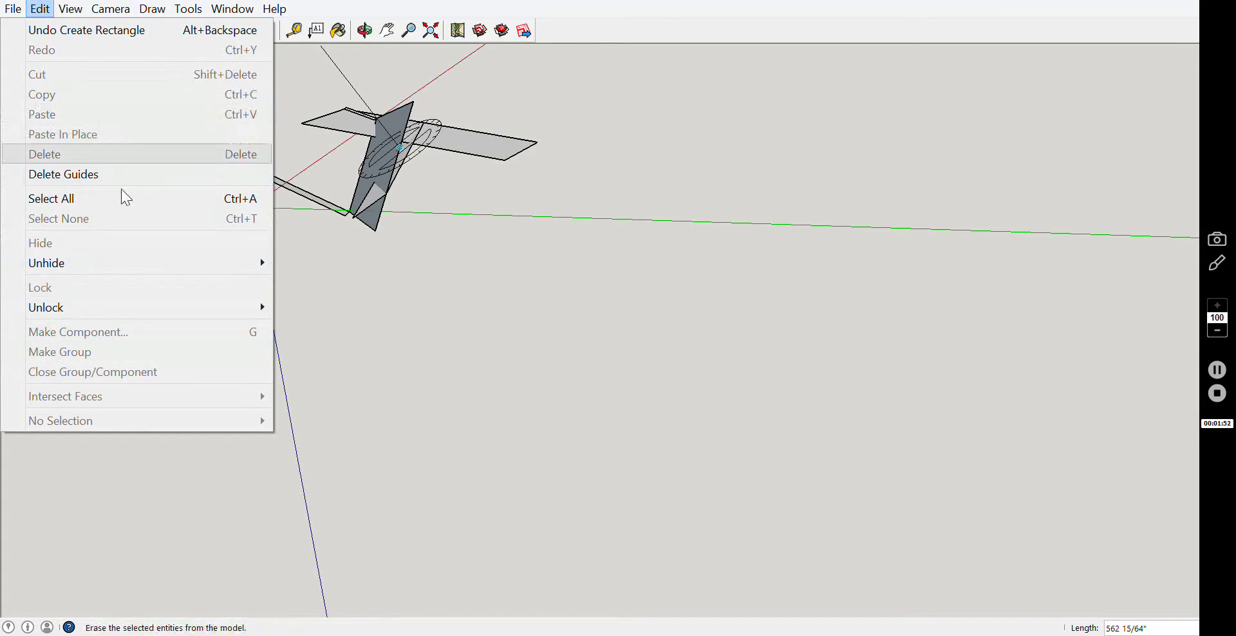
Delete the guides and undo the rotated rectangles until only the axes remain.
click(127, 172)
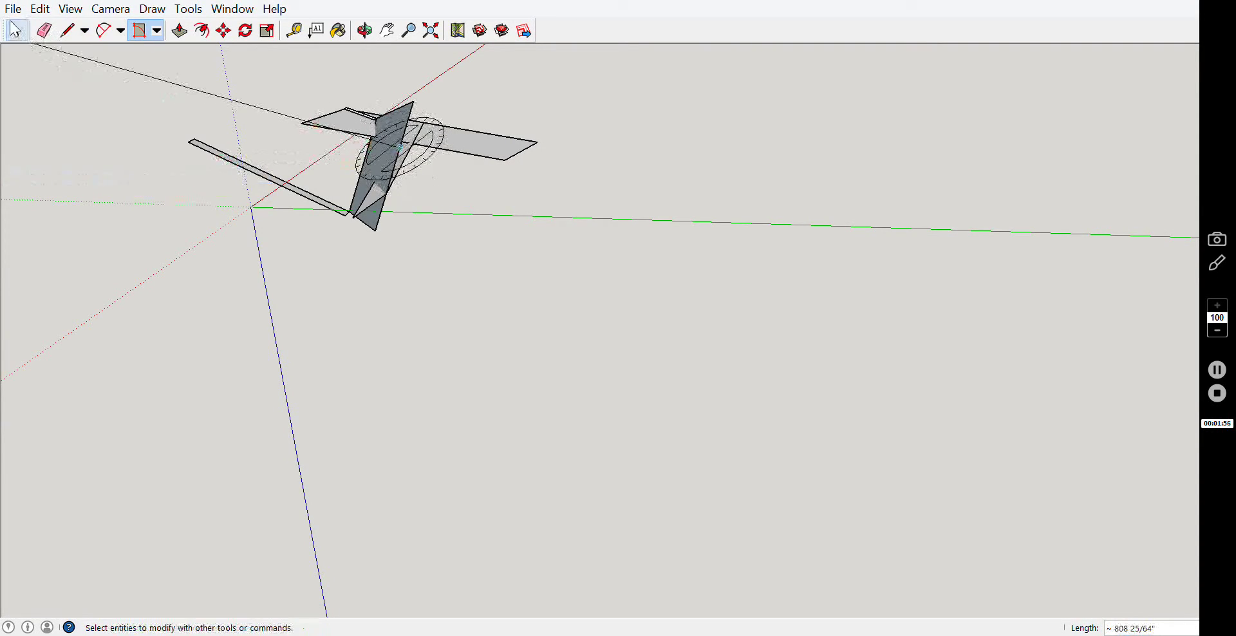
click(13, 8)
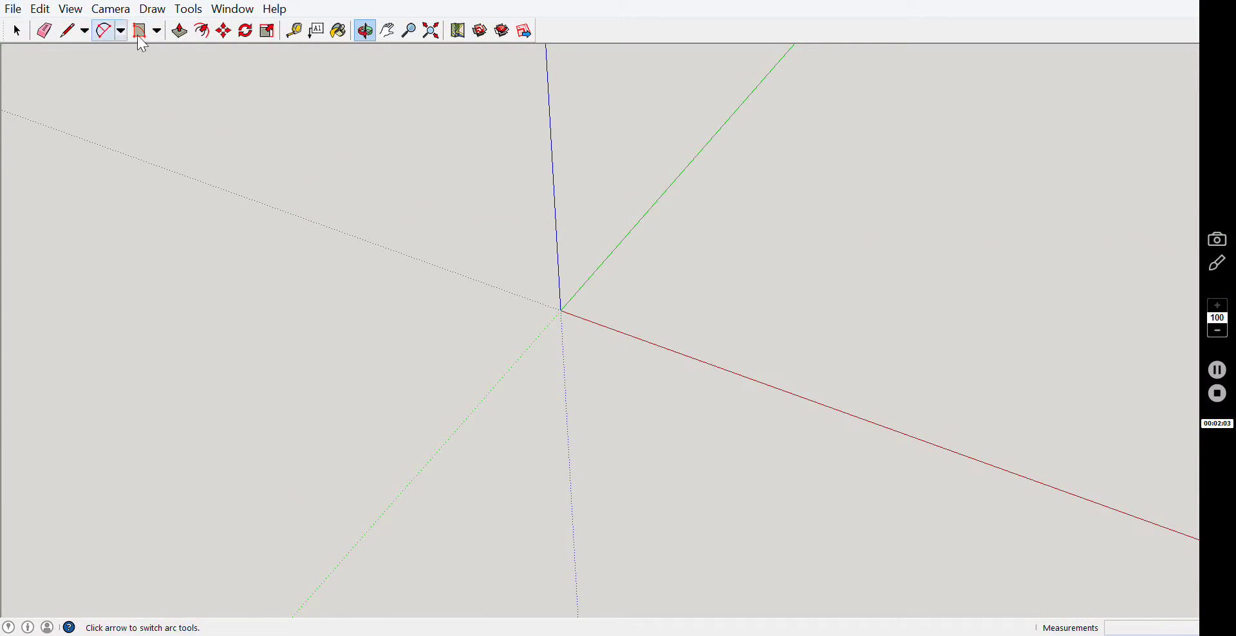
Draw a plain rectangular footprint from the origin across the ground.
click(157, 32)
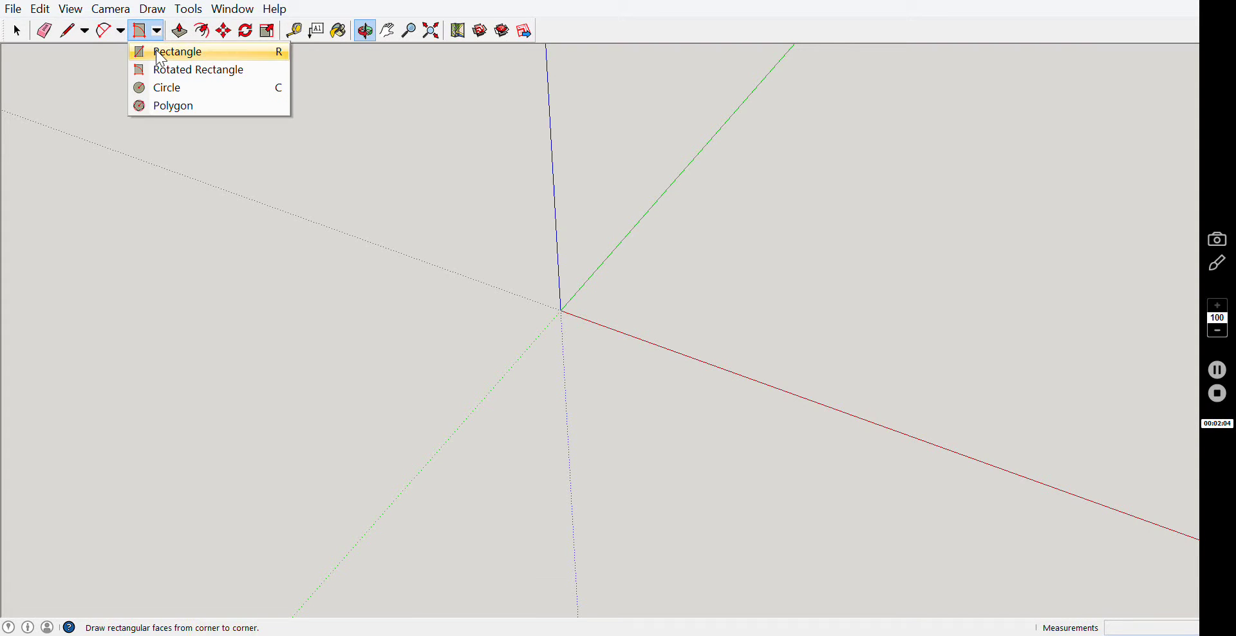
click(161, 52)
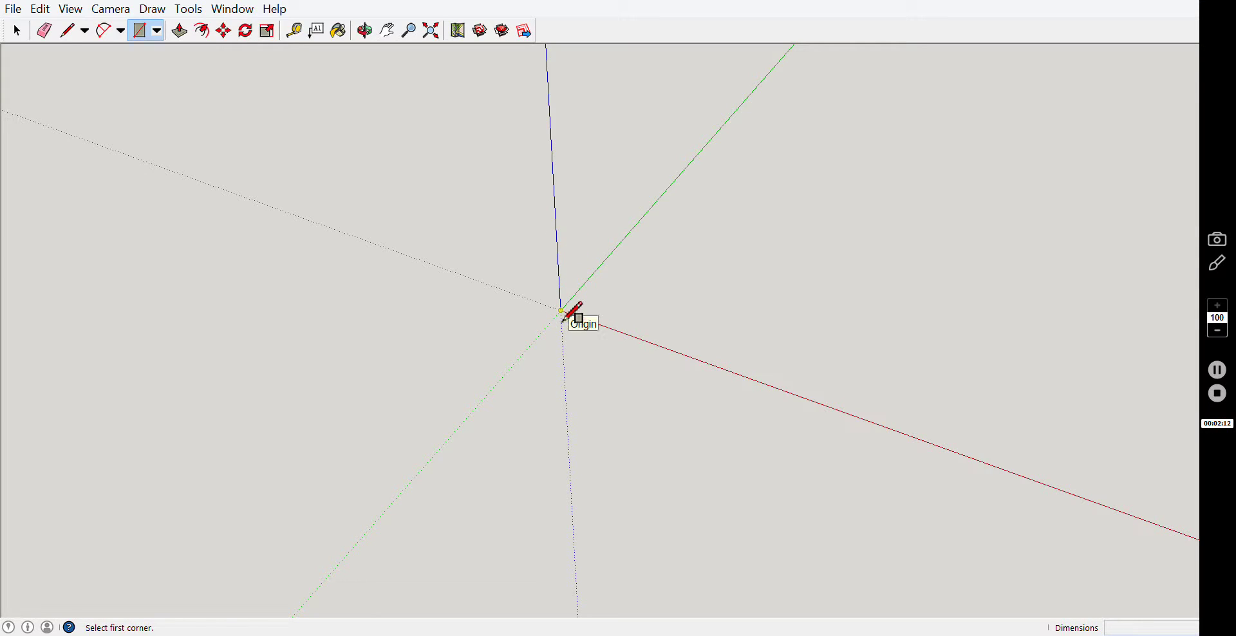
click(562, 311)
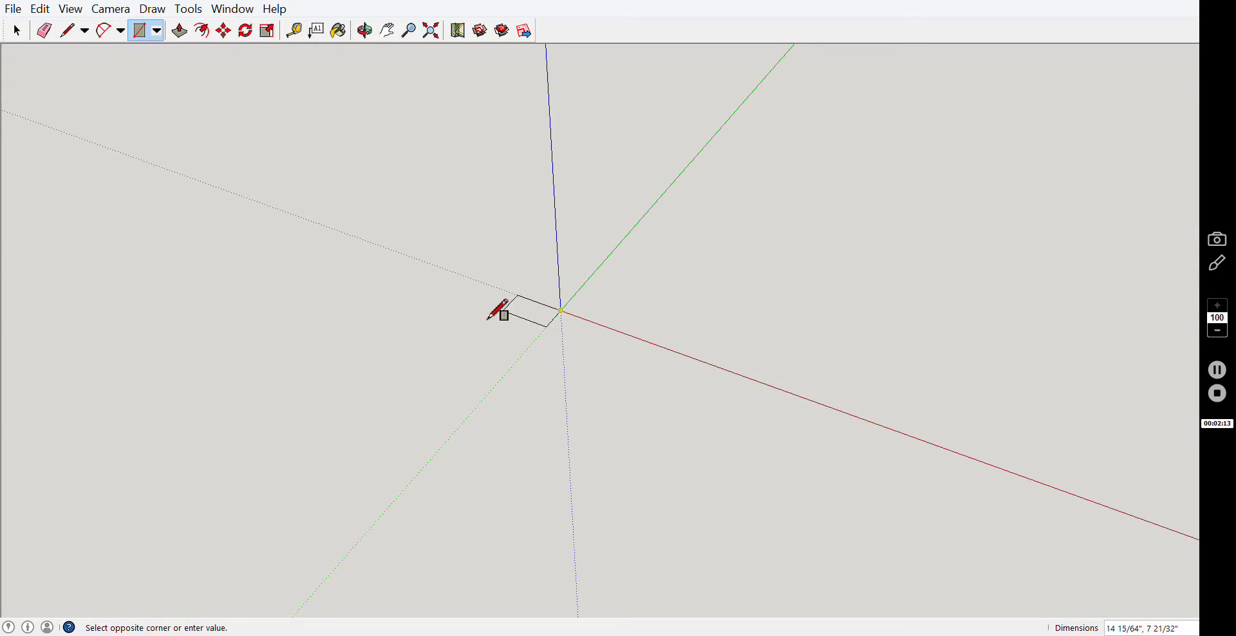
click(84, 383)
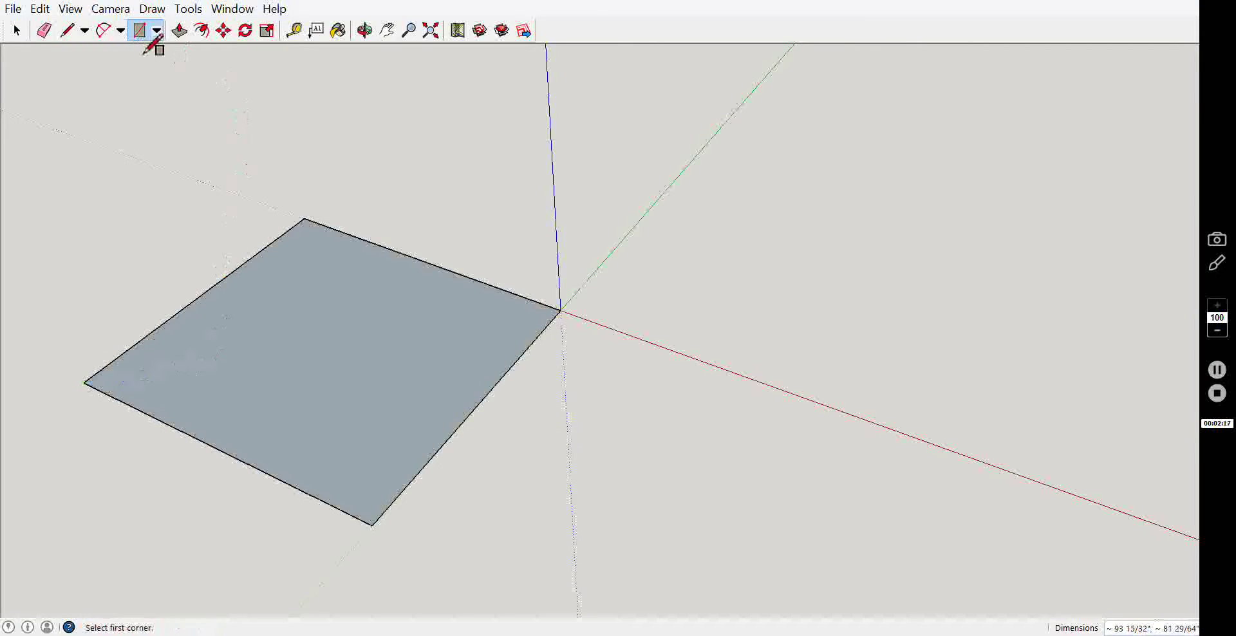
click(179, 30)
Pull the footprint up into a tall solid box and fit it in view.
drag(257, 331, 204, 130)
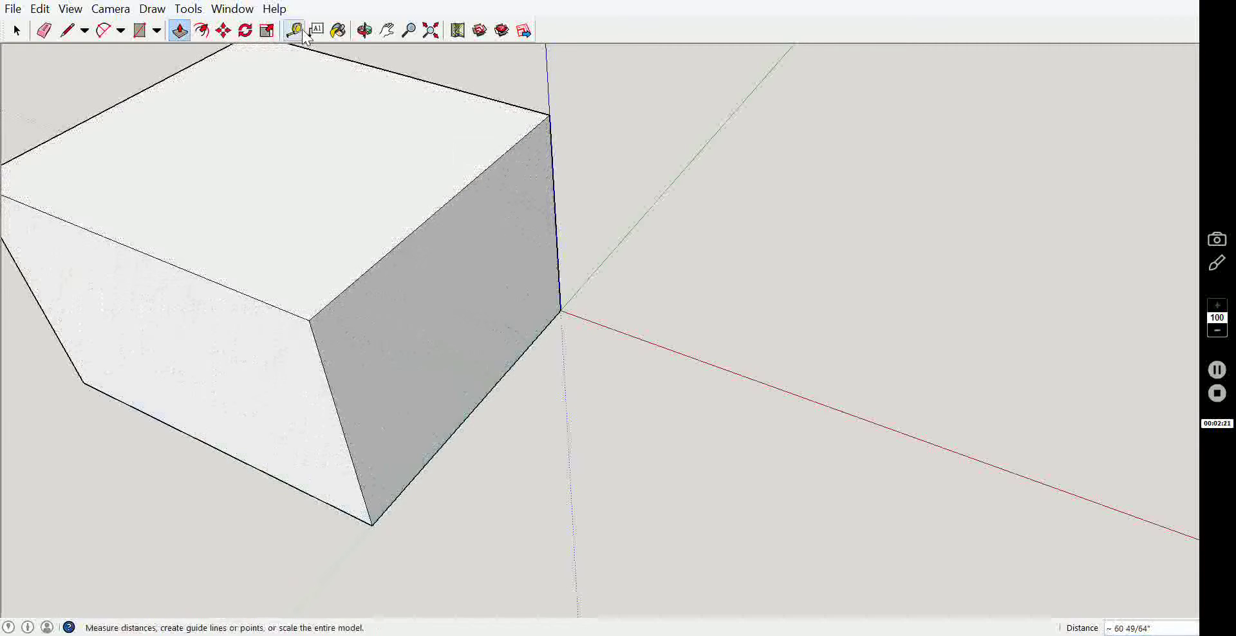
click(358, 32)
mouse_move(475, 206)
mouse_down()
mouse_move(703, 268)
mouse_move(880, 207)
mouse_move(835, 369)
mouse_move(1037, 421)
mouse_move(883, 331)
mouse_move(837, 359)
mouse_up()
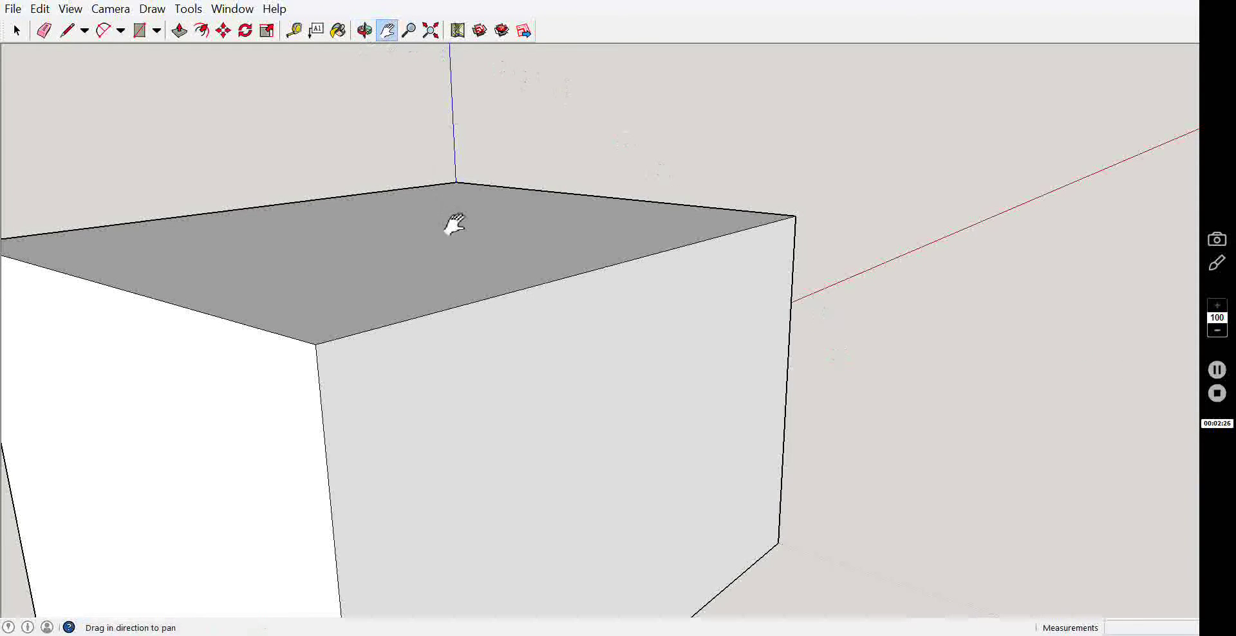
mouse_move(454, 224)
mouse_down()
mouse_move(525, 359)
mouse_move(723, 188)
mouse_move(666, 137)
mouse_up()
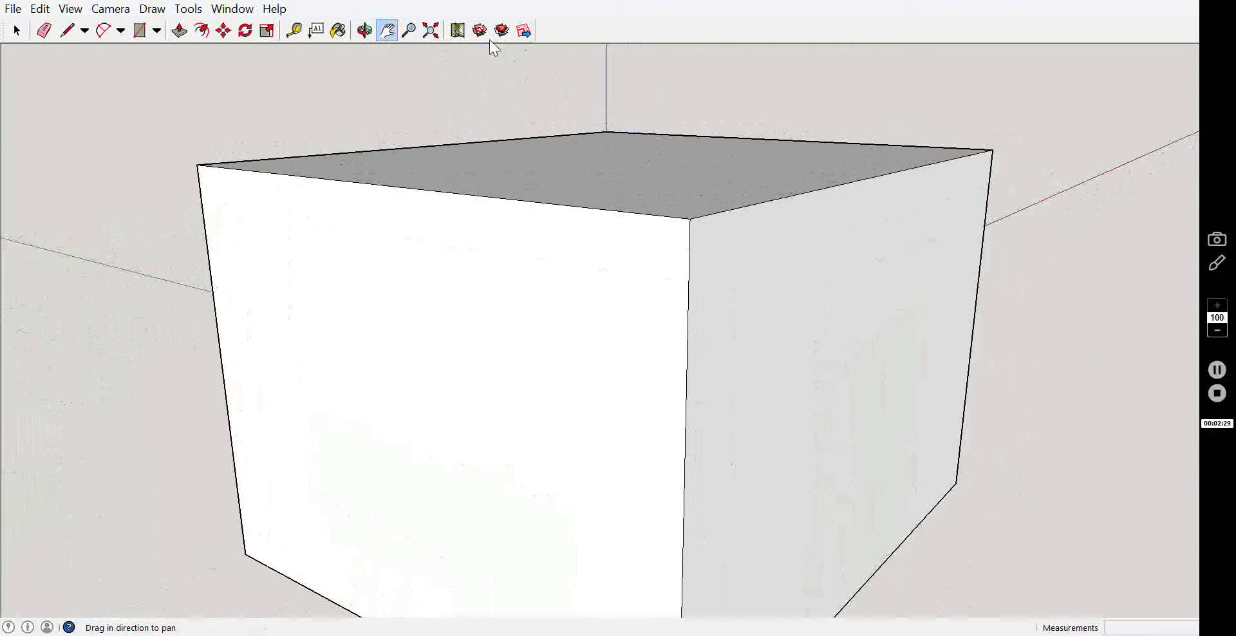
click(428, 32)
mouse_move(483, 210)
mouse_down()
mouse_move(466, 323)
mouse_move(455, 165)
mouse_move(408, 179)
mouse_move(390, 209)
mouse_up()
click(430, 30)
Zoom out and orbit to a near-front view showing the box's top.
click(411, 30)
mouse_move(511, 168)
mouse_down()
mouse_move(296, 377)
mouse_move(314, 351)
mouse_move(331, 380)
mouse_up()
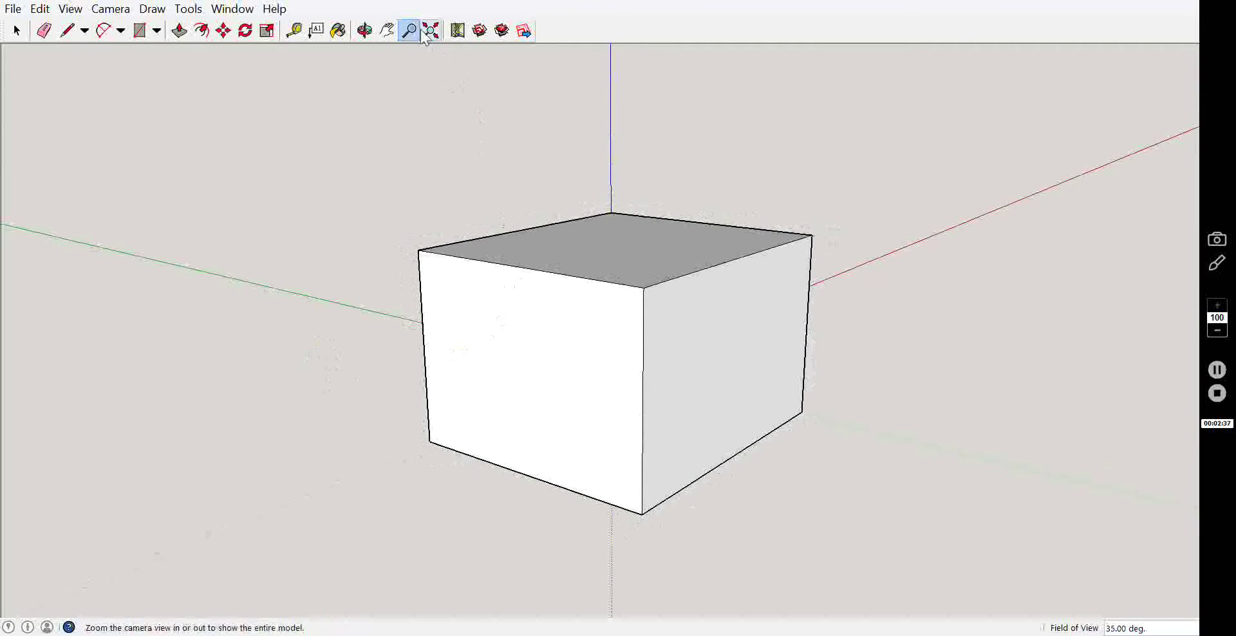
click(364, 30)
mouse_move(538, 184)
mouse_down()
mouse_move(320, 213)
mouse_move(276, 259)
mouse_move(292, 260)
mouse_up()
mouse_move(340, 207)
mouse_down()
mouse_move(566, 187)
mouse_move(707, 133)
mouse_move(790, 79)
mouse_move(747, 82)
mouse_up()
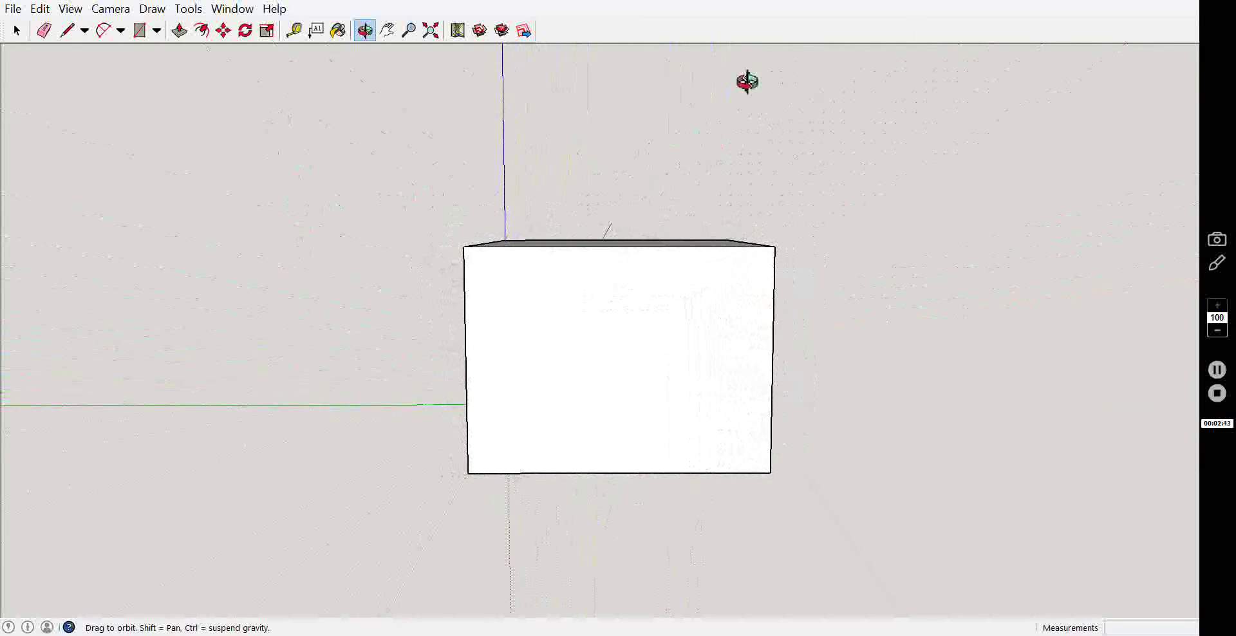
Start a plain rectangle at the box's top-left corner.
click(158, 31)
click(159, 34)
click(159, 33)
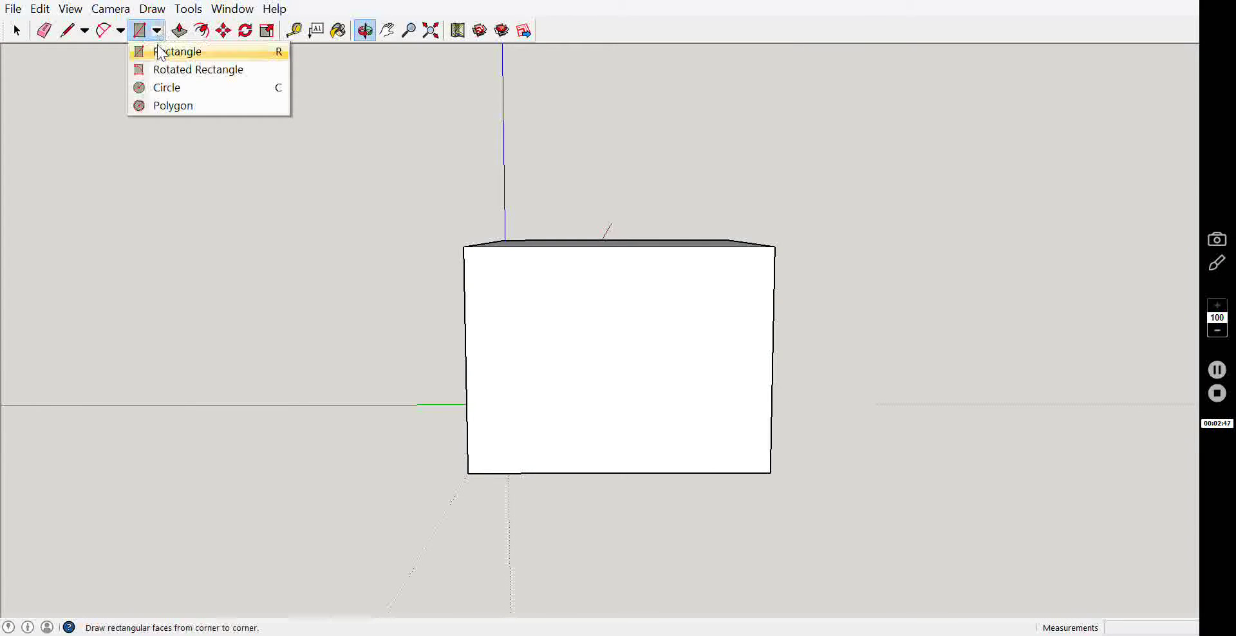
click(200, 57)
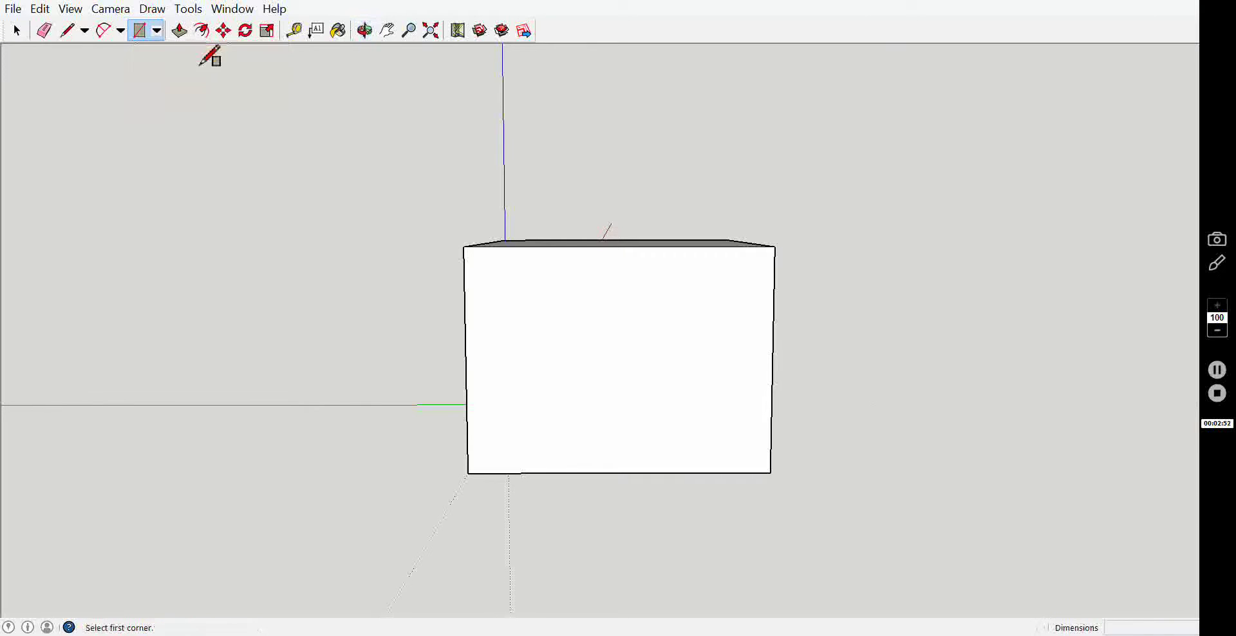
click(465, 247)
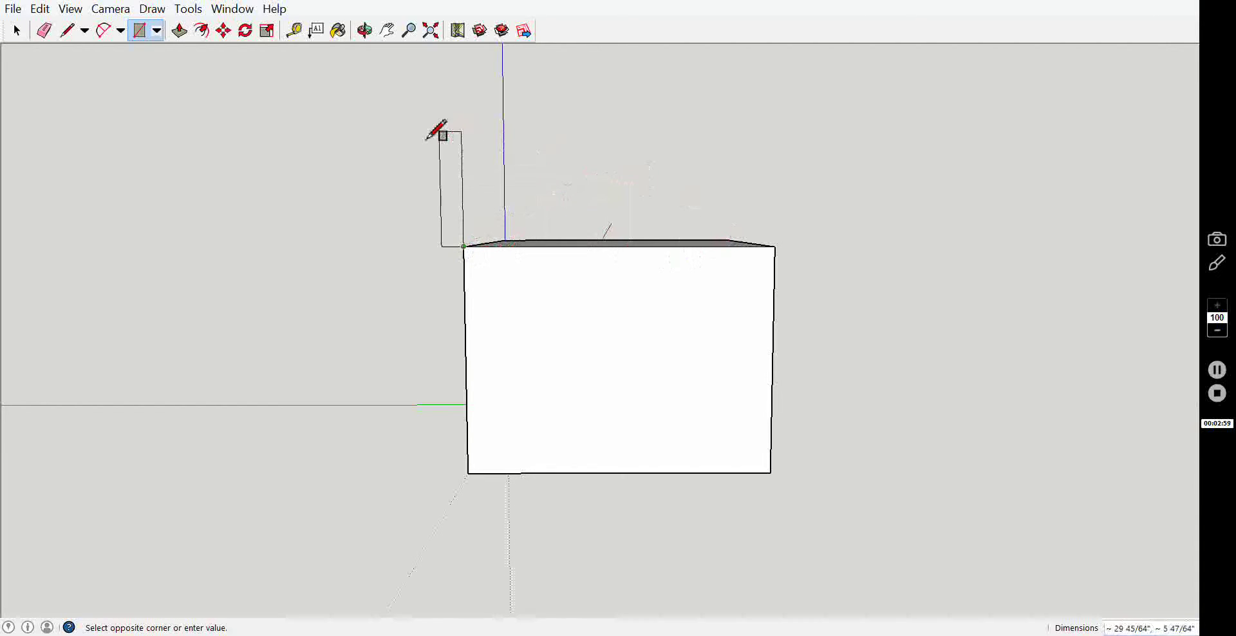
Draw a slanted rotated rectangle rising from the box's top edge to form the gable.
click(157, 33)
click(173, 70)
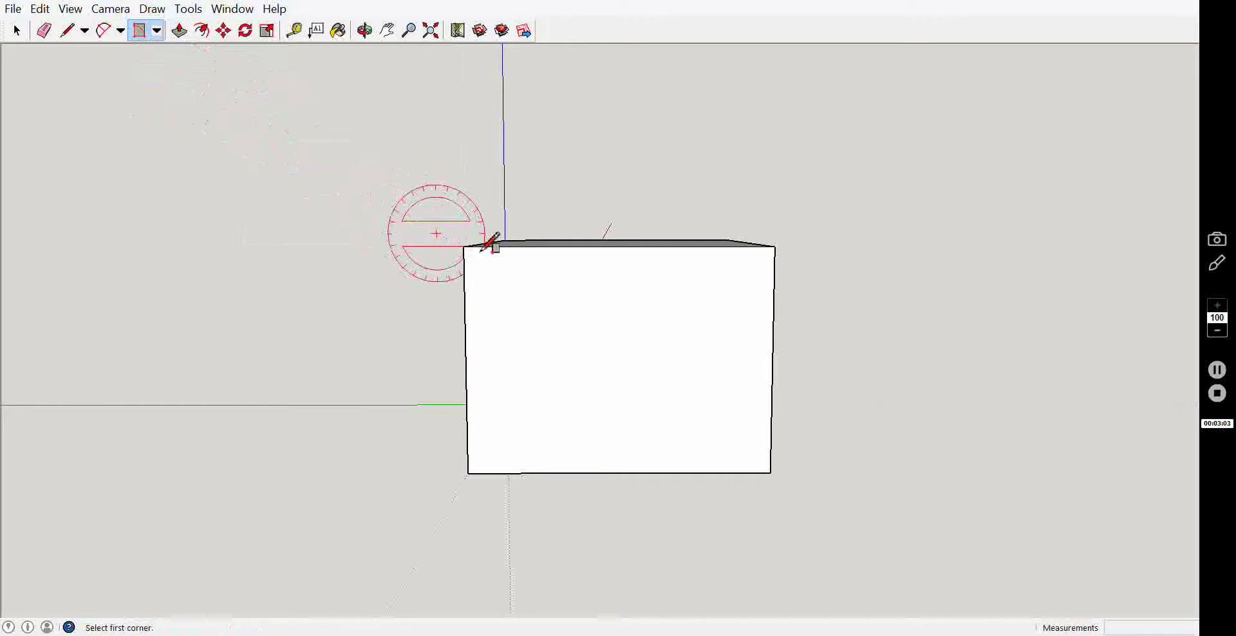
click(488, 251)
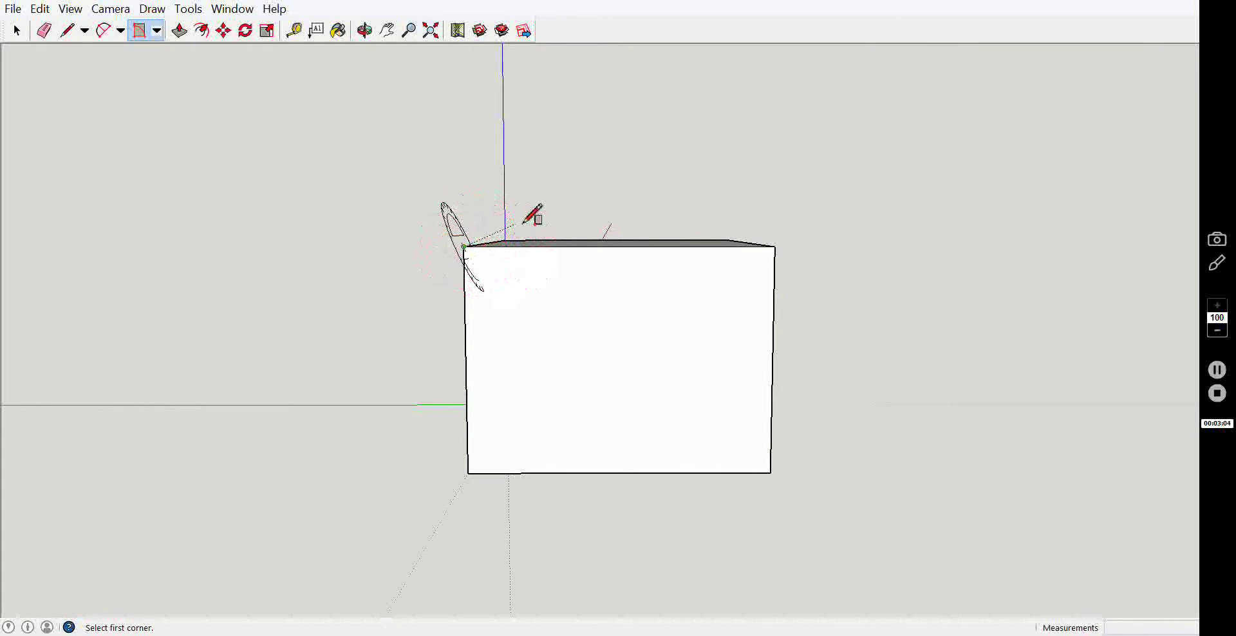
click(618, 99)
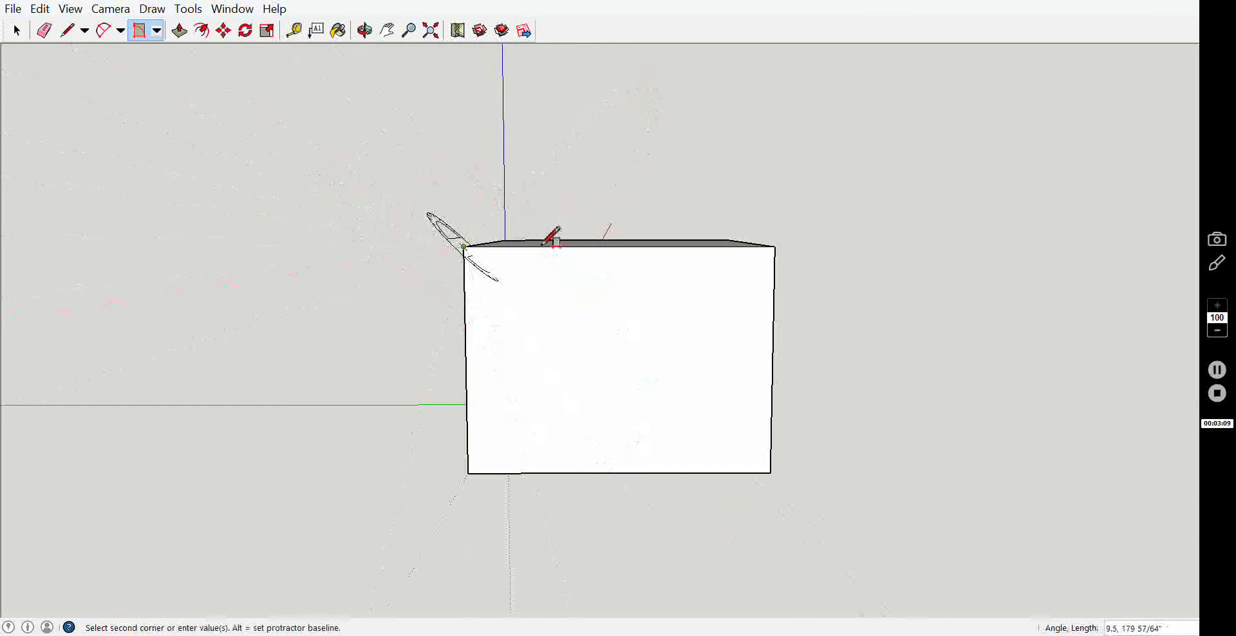
click(612, 110)
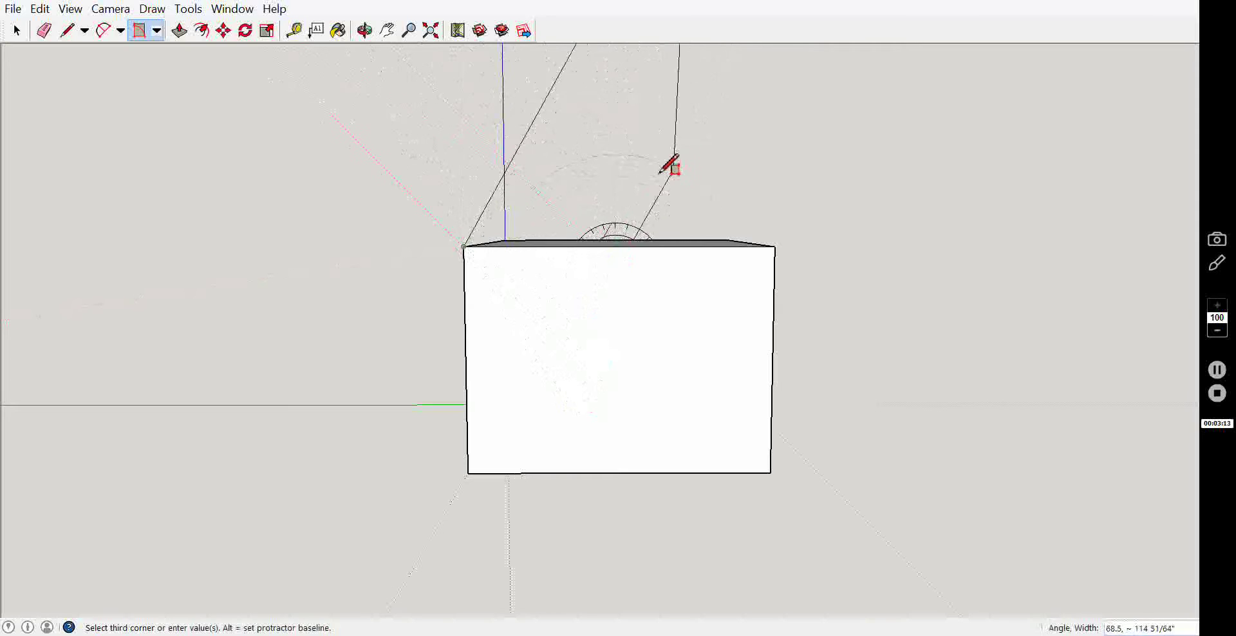
click(647, 165)
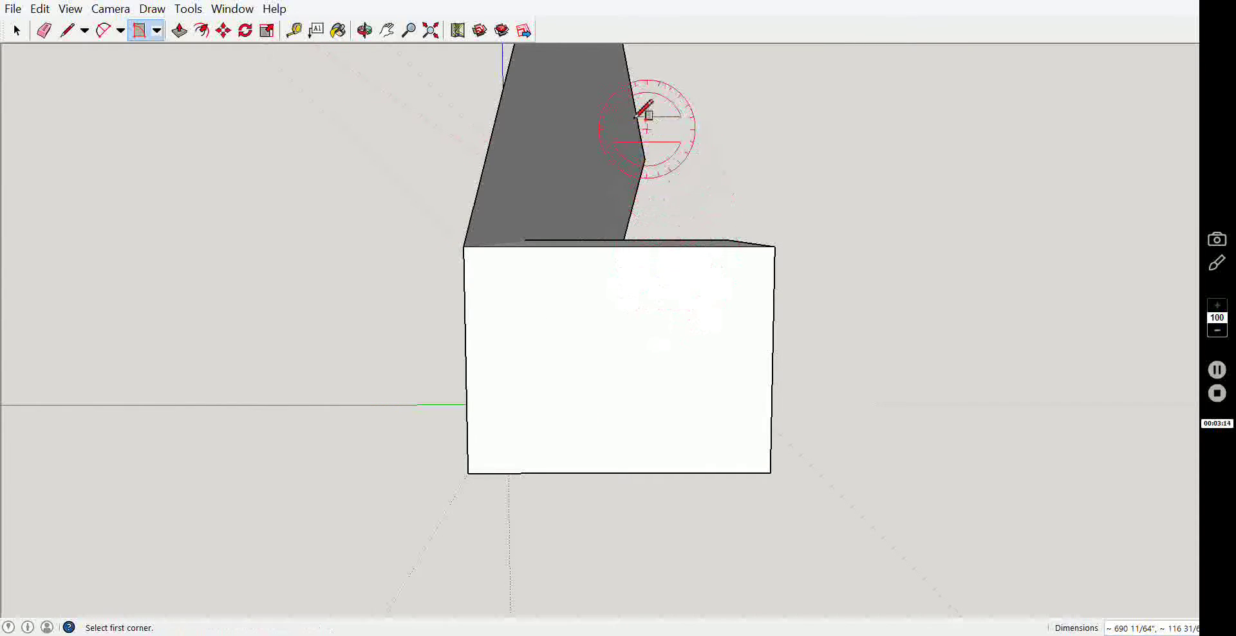
click(364, 31)
drag(417, 52, 668, 389)
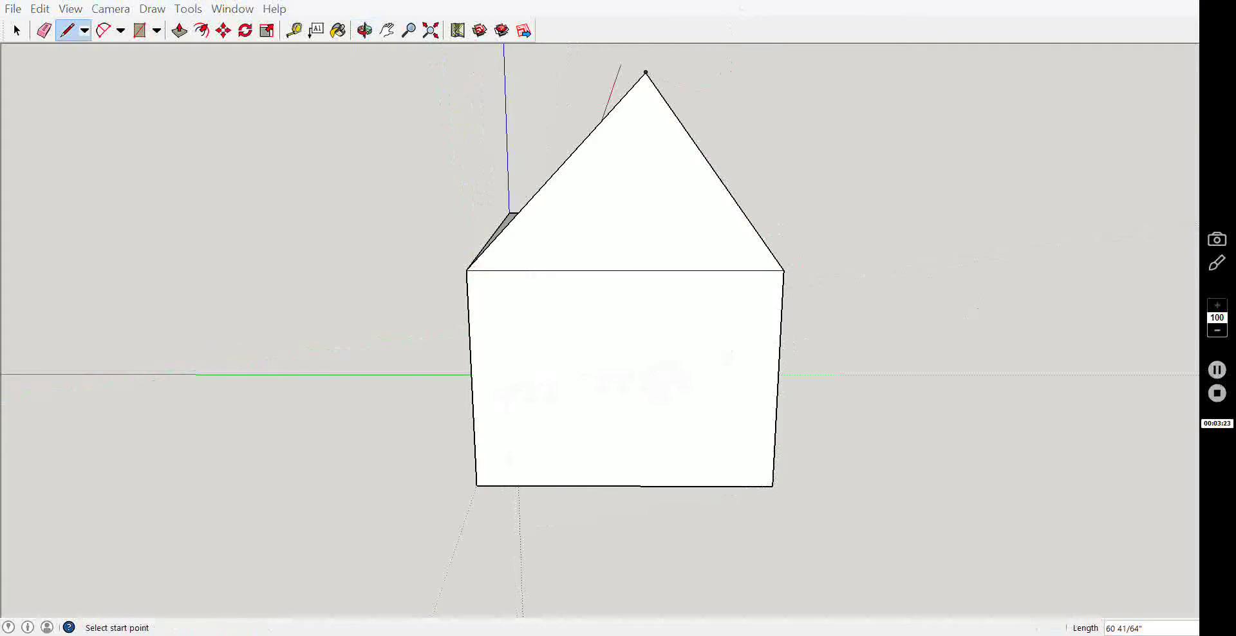
Push the triangular gable face back through the box's full depth into a pitched roof.
click(365, 30)
mouse_move(538, 262)
mouse_down()
mouse_move(925, 326)
mouse_move(715, 279)
mouse_move(1013, 287)
mouse_move(999, 282)
mouse_move(1009, 216)
mouse_up()
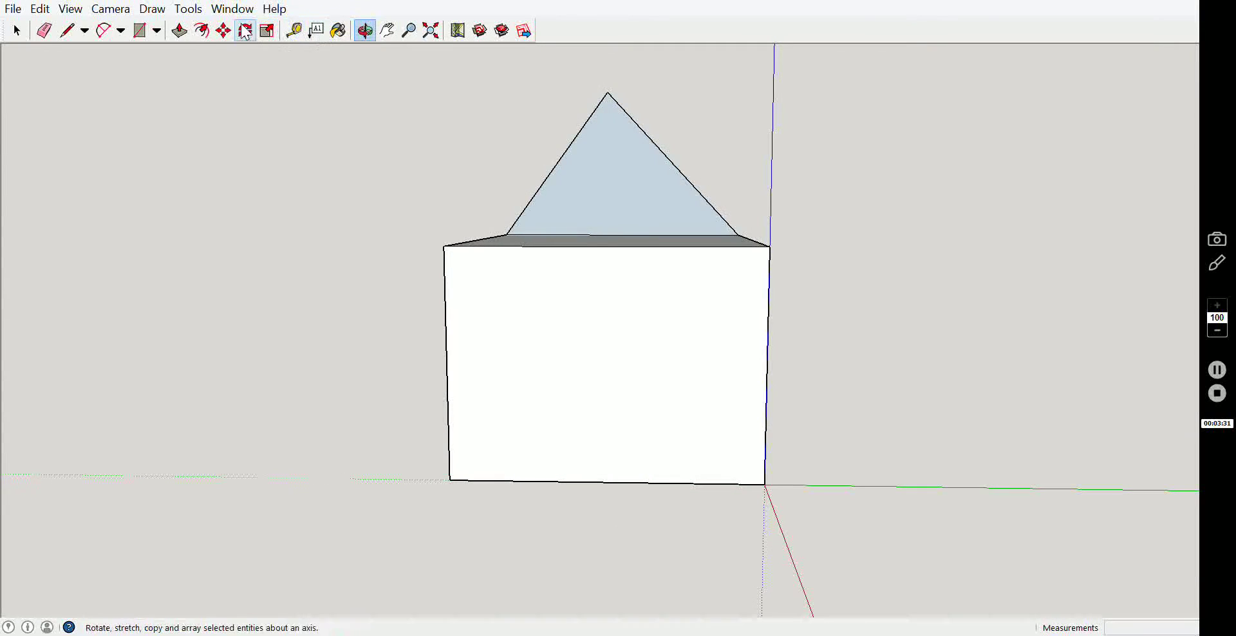
click(180, 30)
click(662, 206)
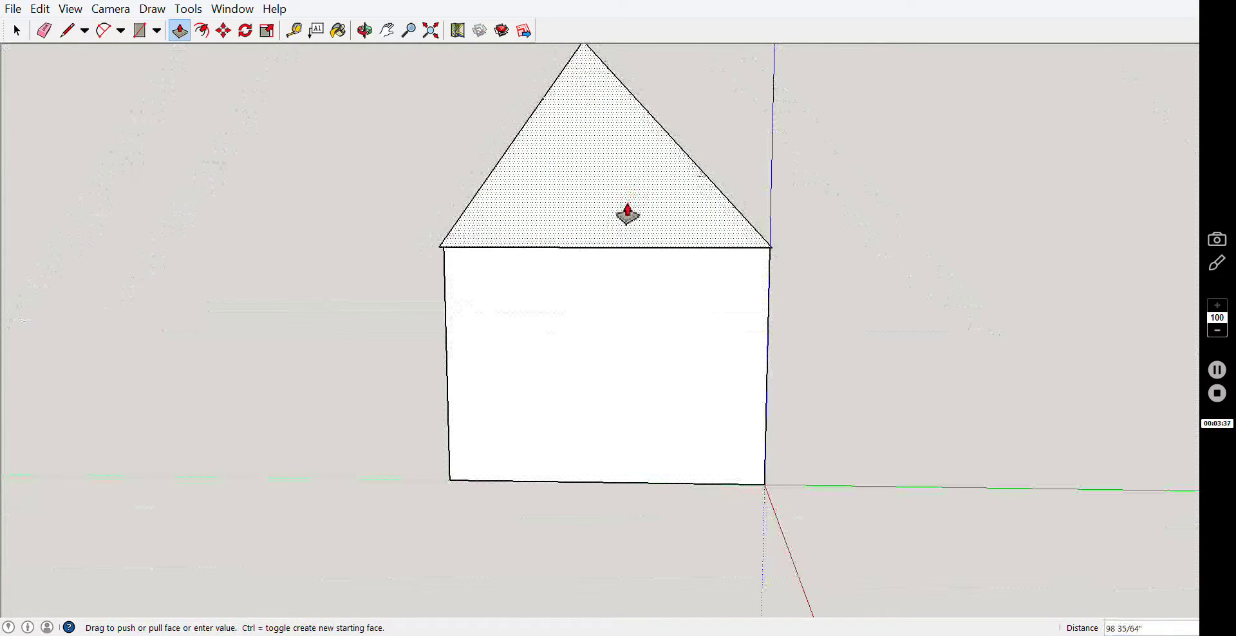
click(627, 212)
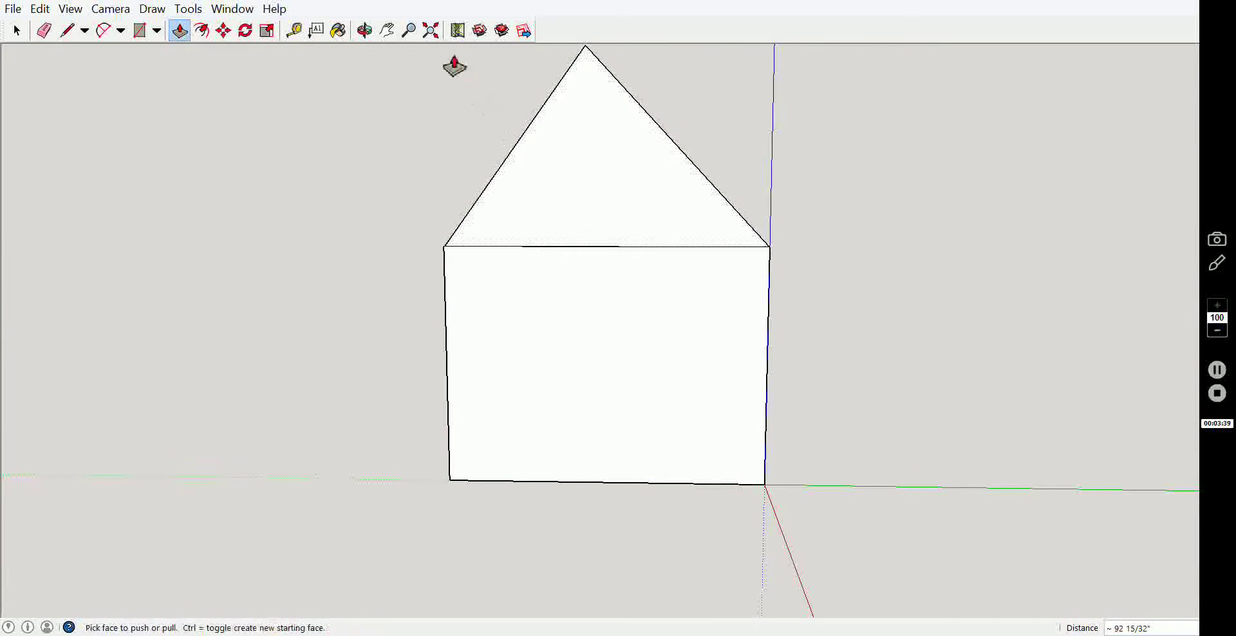
click(364, 31)
mouse_move(709, 292)
mouse_down()
mouse_move(974, 293)
mouse_move(847, 292)
mouse_move(682, 256)
mouse_move(544, 280)
mouse_move(303, 273)
mouse_move(207, 234)
mouse_move(315, 317)
mouse_move(535, 364)
mouse_move(618, 264)
mouse_move(593, 270)
mouse_move(257, 201)
mouse_move(938, 318)
mouse_move(567, 307)
mouse_move(667, 306)
mouse_move(765, 326)
mouse_move(556, 331)
mouse_up()
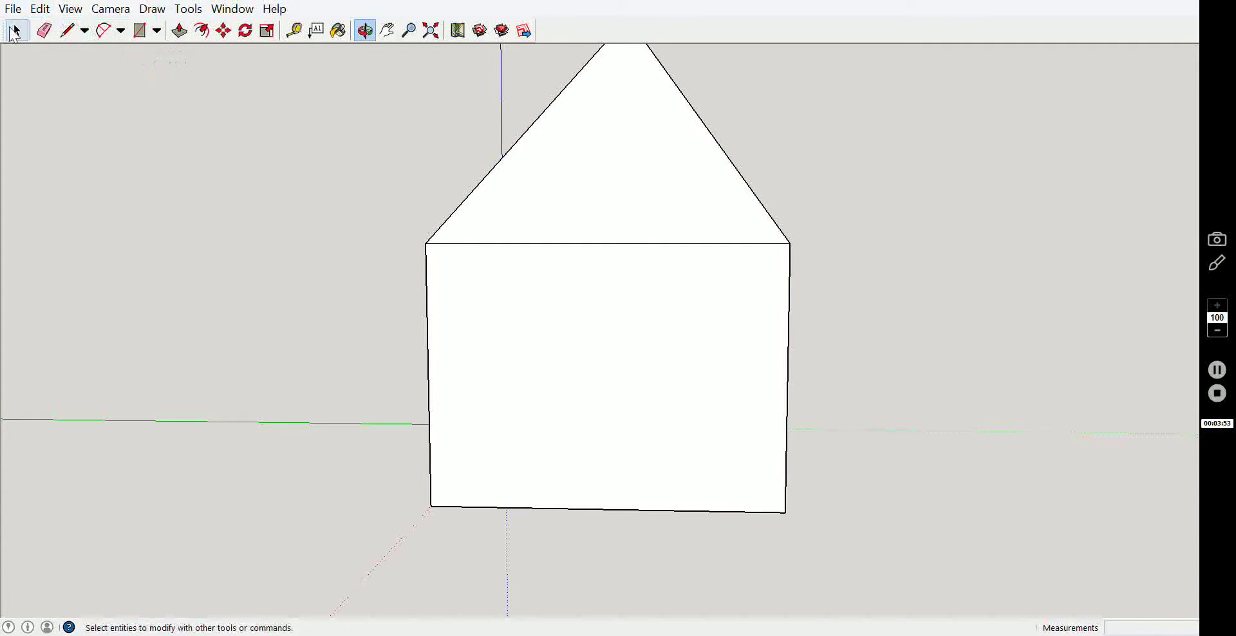
Push the lower-right, lower and upper-right roof blocks partway back into the roof slope.
mouse_move(325, 134)
mouse_down()
mouse_move(533, 294)
mouse_move(621, 315)
mouse_move(643, 373)
mouse_move(740, 483)
mouse_move(912, 396)
mouse_move(977, 311)
mouse_move(921, 336)
mouse_up()
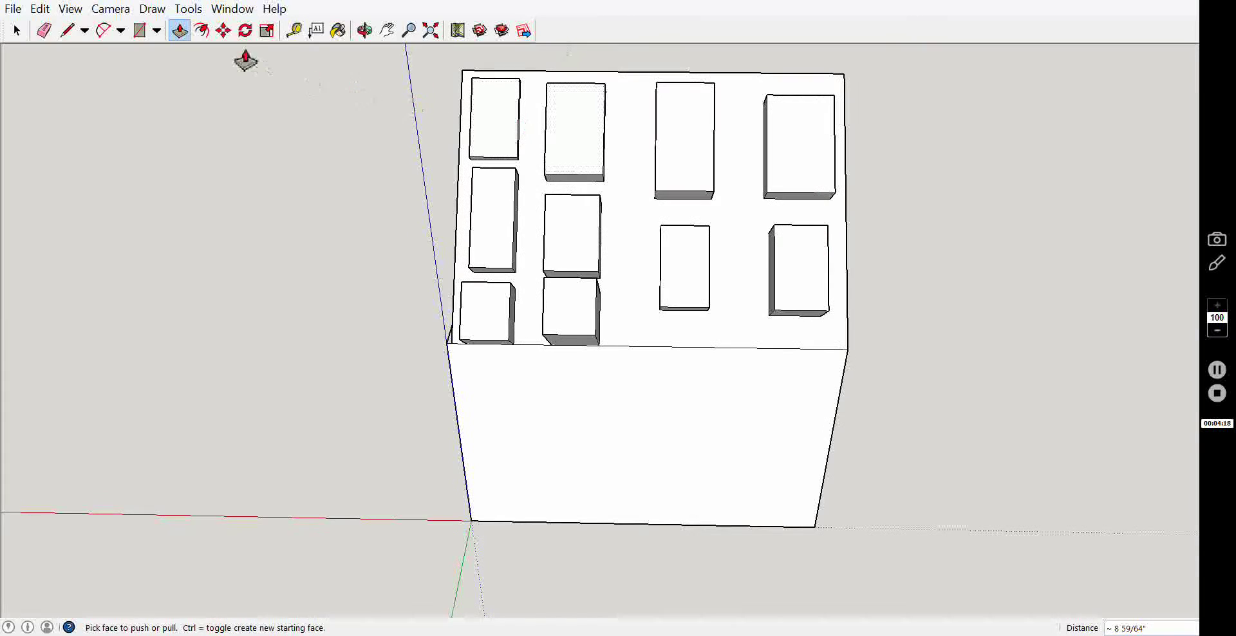
click(365, 30)
mouse_move(745, 378)
mouse_down()
mouse_move(1098, 408)
mouse_move(668, 384)
mouse_move(638, 324)
mouse_move(586, 339)
mouse_move(436, 326)
mouse_move(361, 61)
mouse_up()
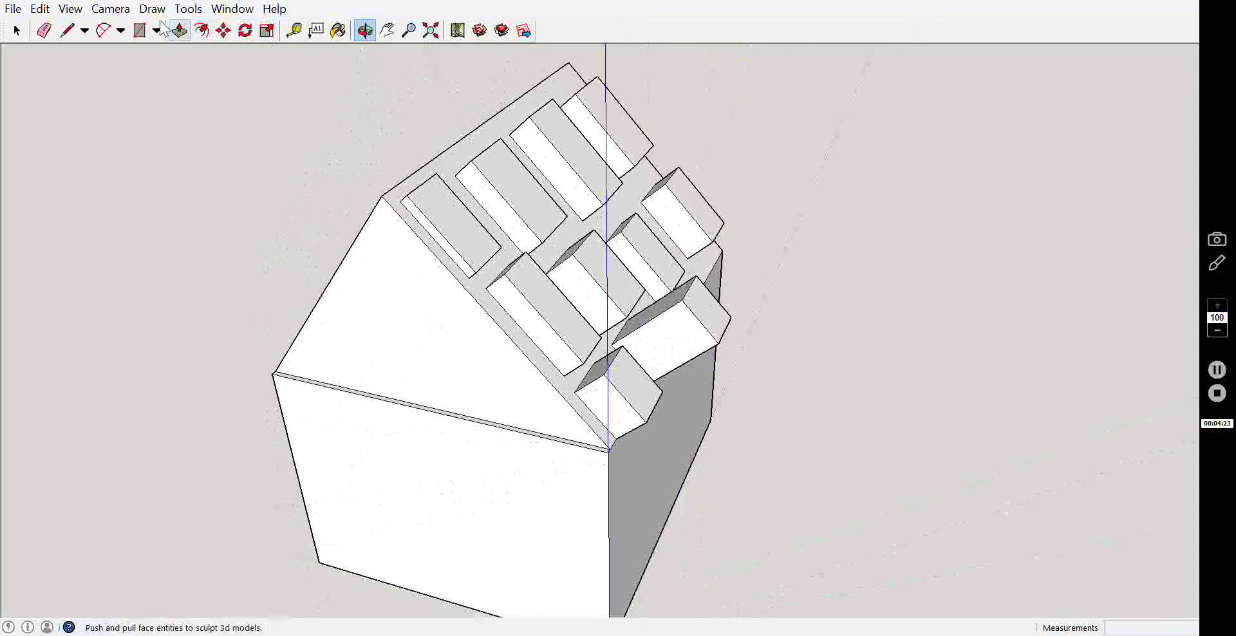
click(180, 31)
mouse_move(712, 323)
mouse_down()
mouse_move(673, 314)
mouse_move(654, 333)
mouse_up()
drag(651, 394, 644, 394)
drag(705, 218, 695, 219)
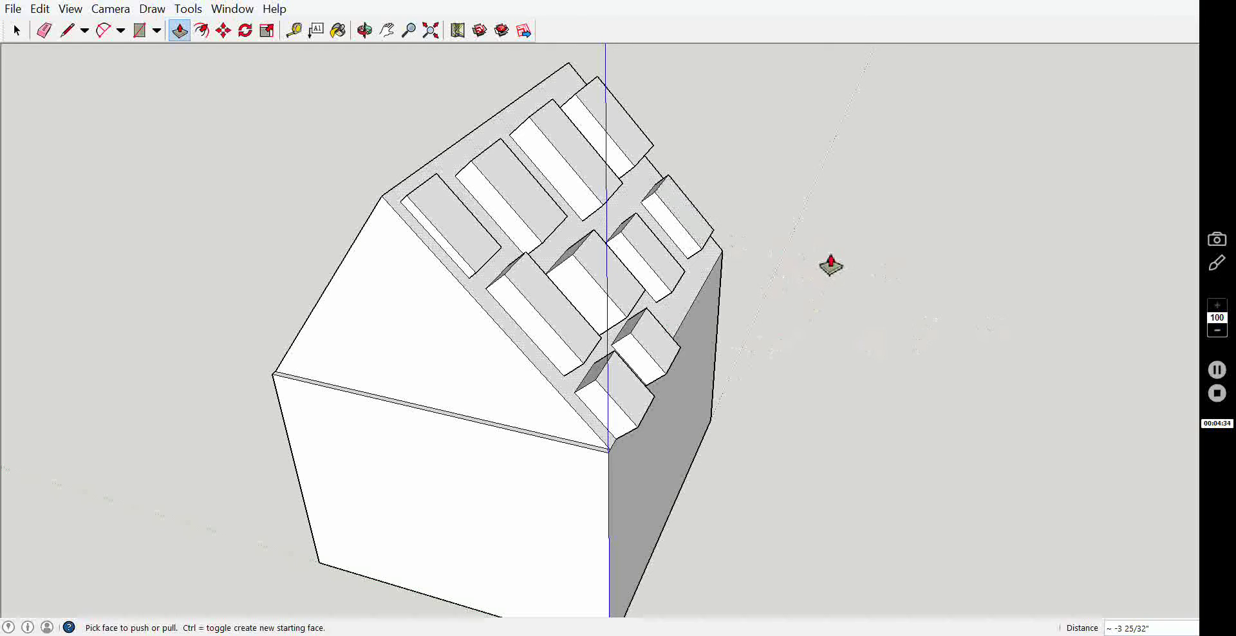
middle_drag(831, 264, 439, 222)
mouse_move(580, 215)
middle_down()
mouse_move(790, 232)
mouse_move(988, 193)
mouse_move(654, 166)
mouse_move(300, 264)
mouse_move(910, 253)
mouse_move(502, 176)
mouse_move(549, 63)
mouse_move(605, 129)
mouse_move(532, 66)
mouse_move(598, 94)
mouse_move(524, 78)
mouse_move(574, 79)
middle_up()
Draw an inset triangle on the gable end, from its lower corners up to the apex.
click(69, 31)
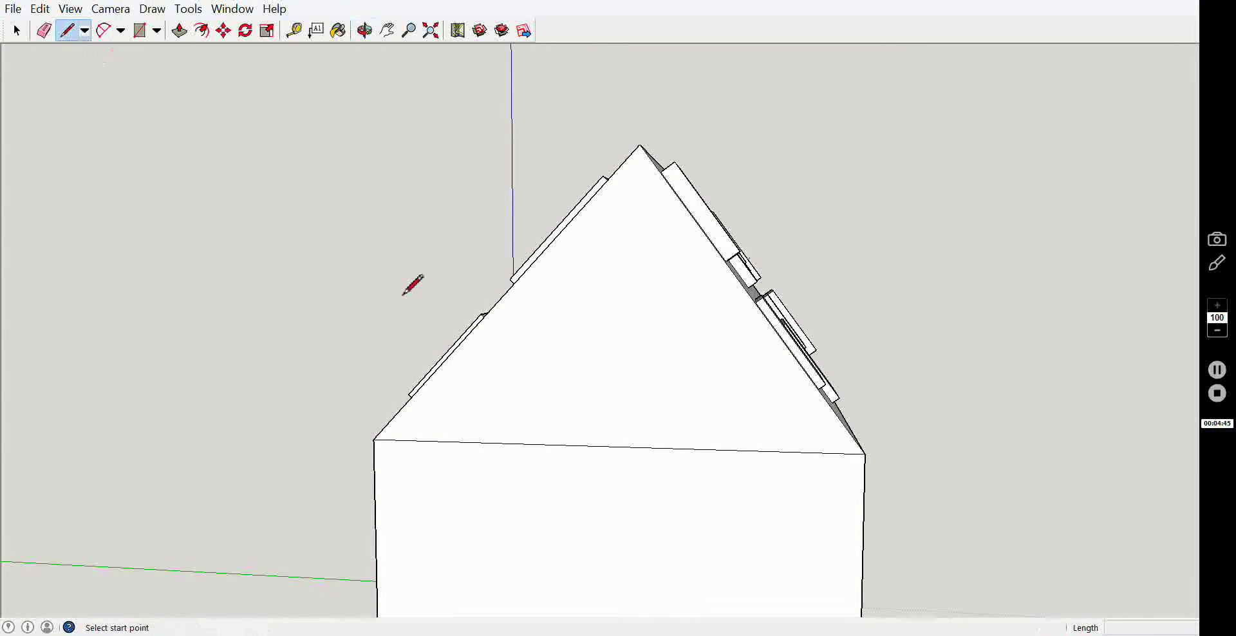
click(415, 427)
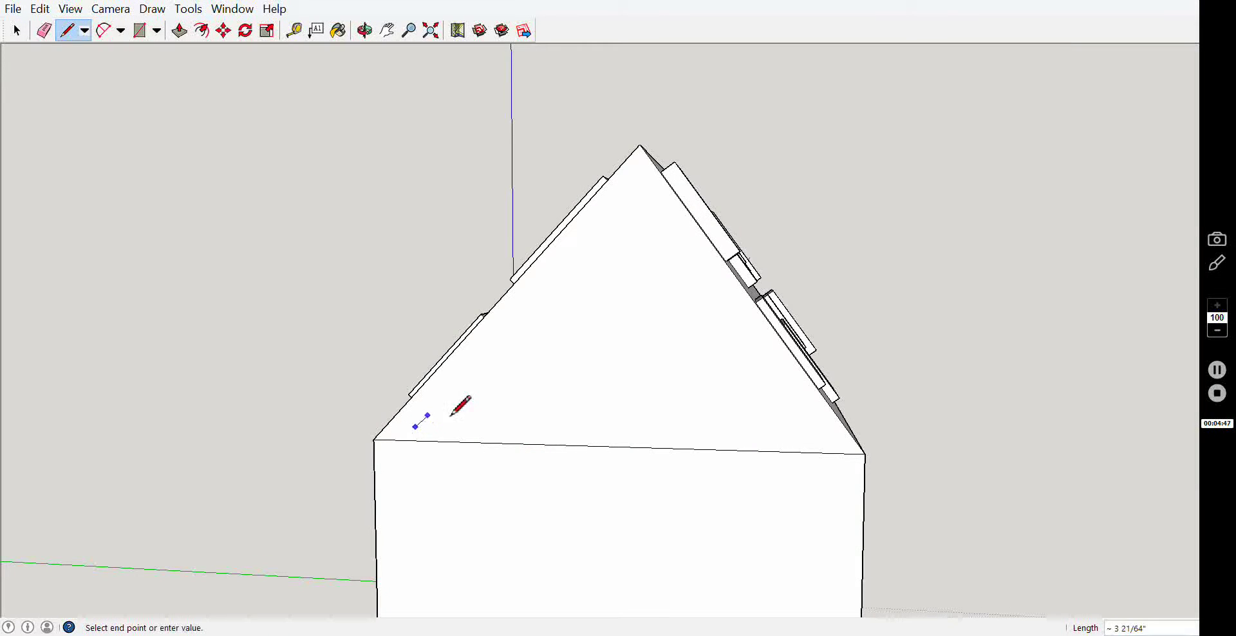
click(628, 181)
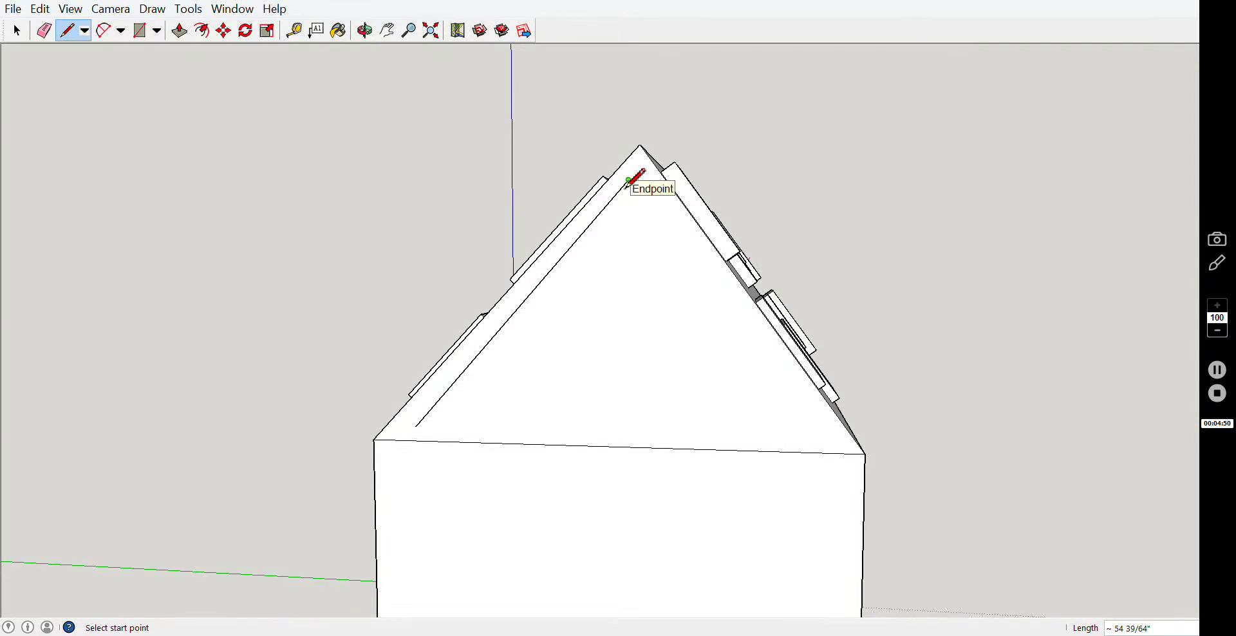
click(628, 180)
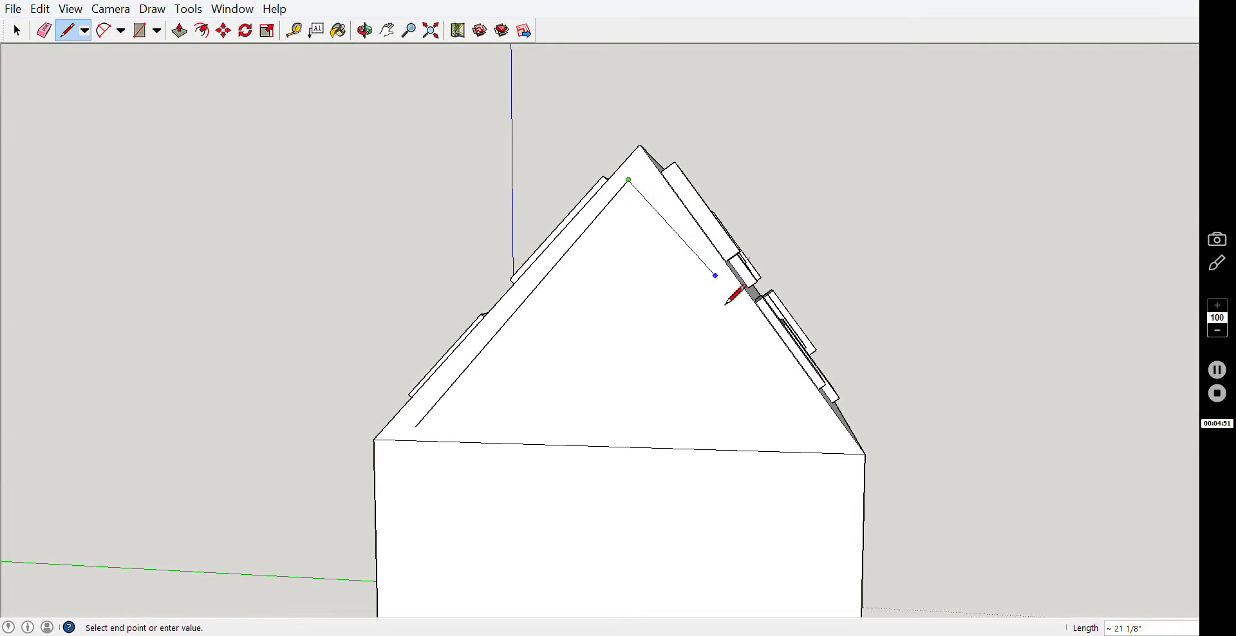
click(805, 436)
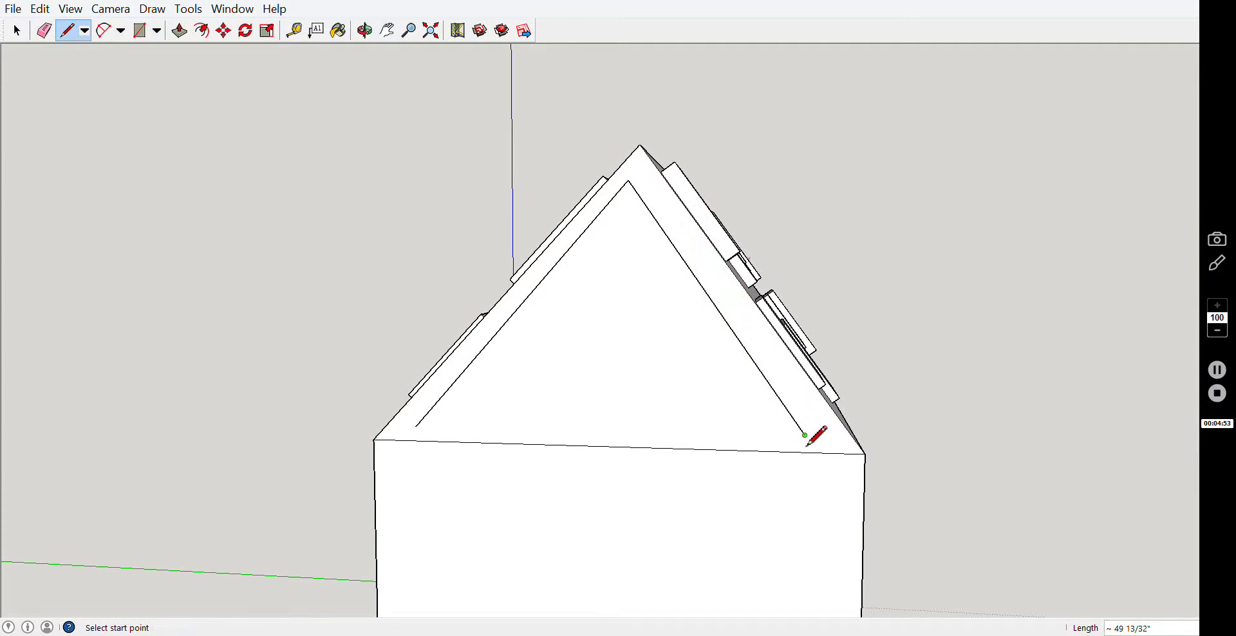
click(426, 429)
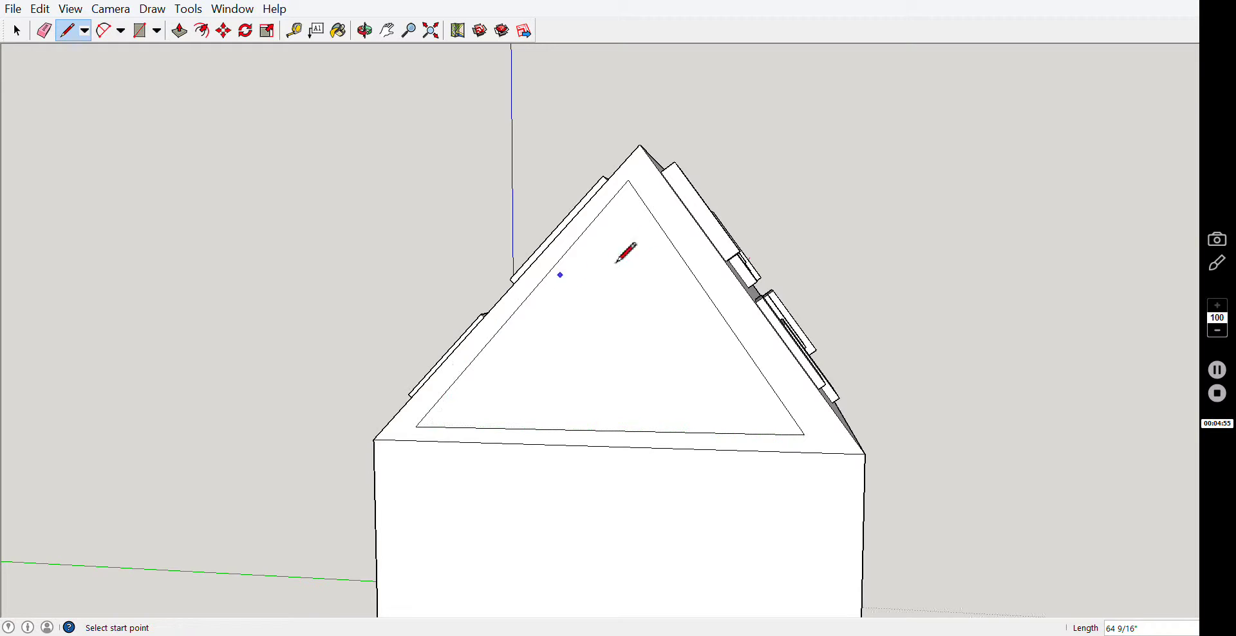
Split the triangle with a vertical line from apex to base and a horizontal cross line.
click(631, 184)
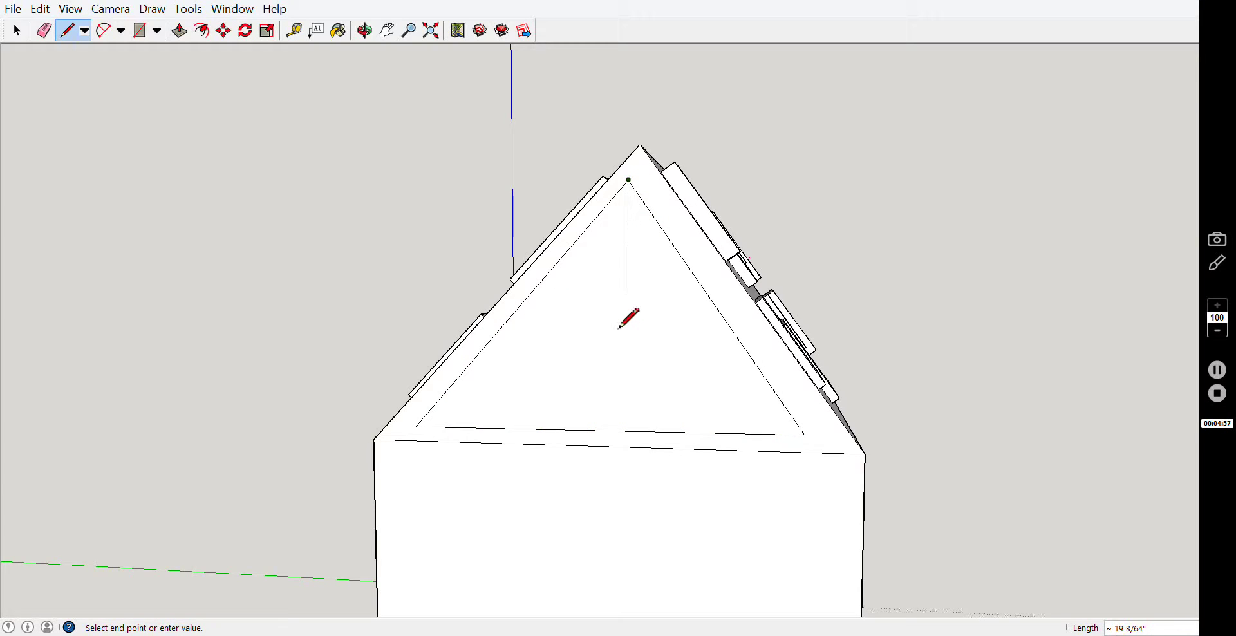
click(618, 432)
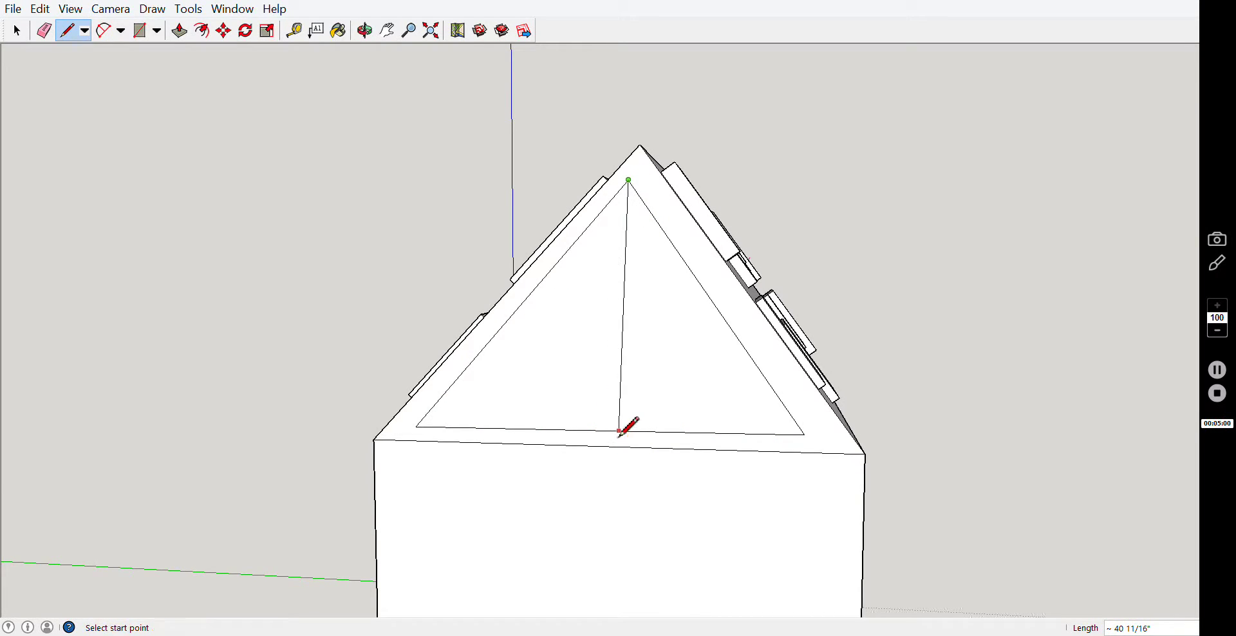
click(501, 329)
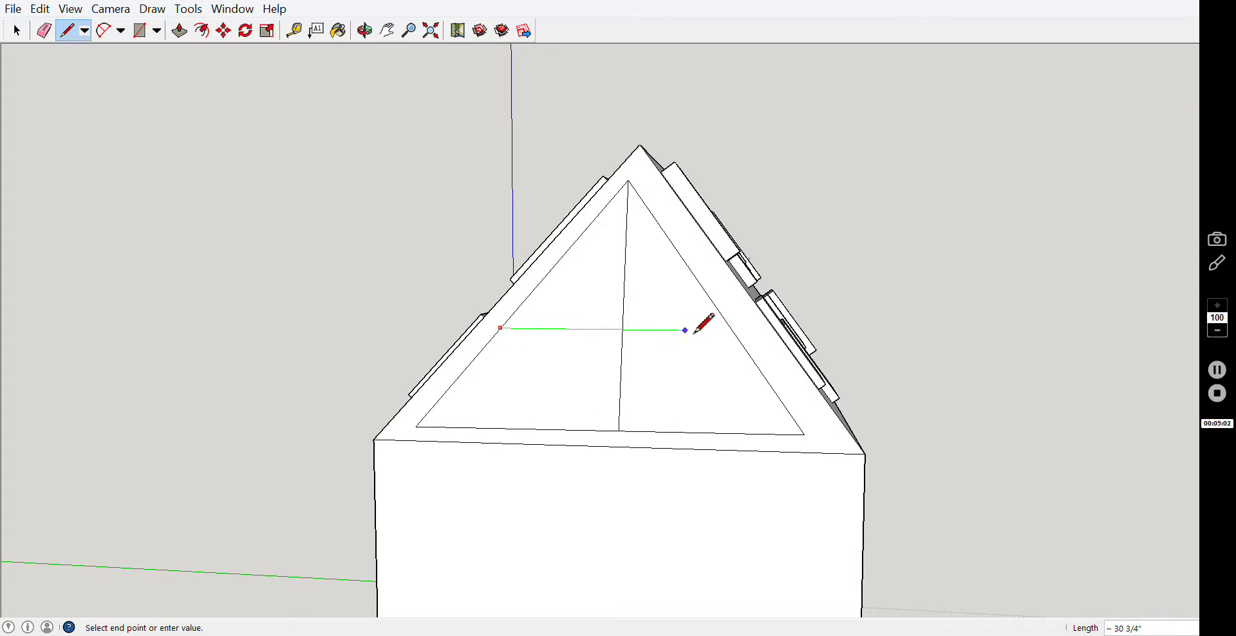
click(732, 330)
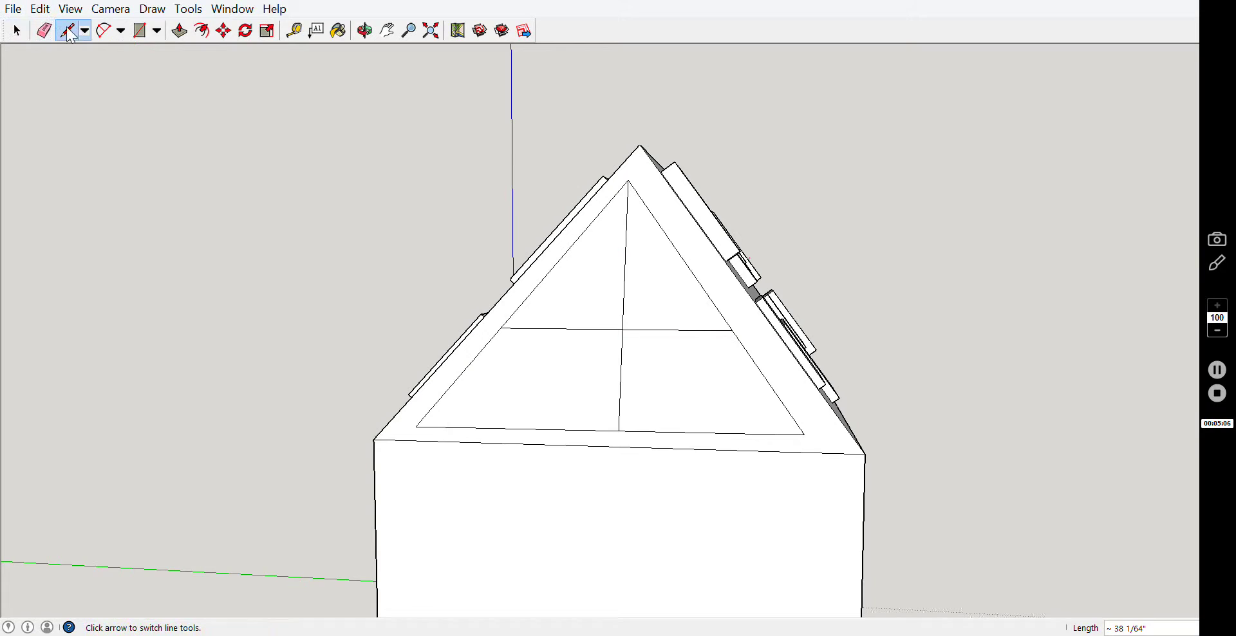
Try Push/Pull on the gable panes, then orbit to inspect the roof from above.
click(179, 30)
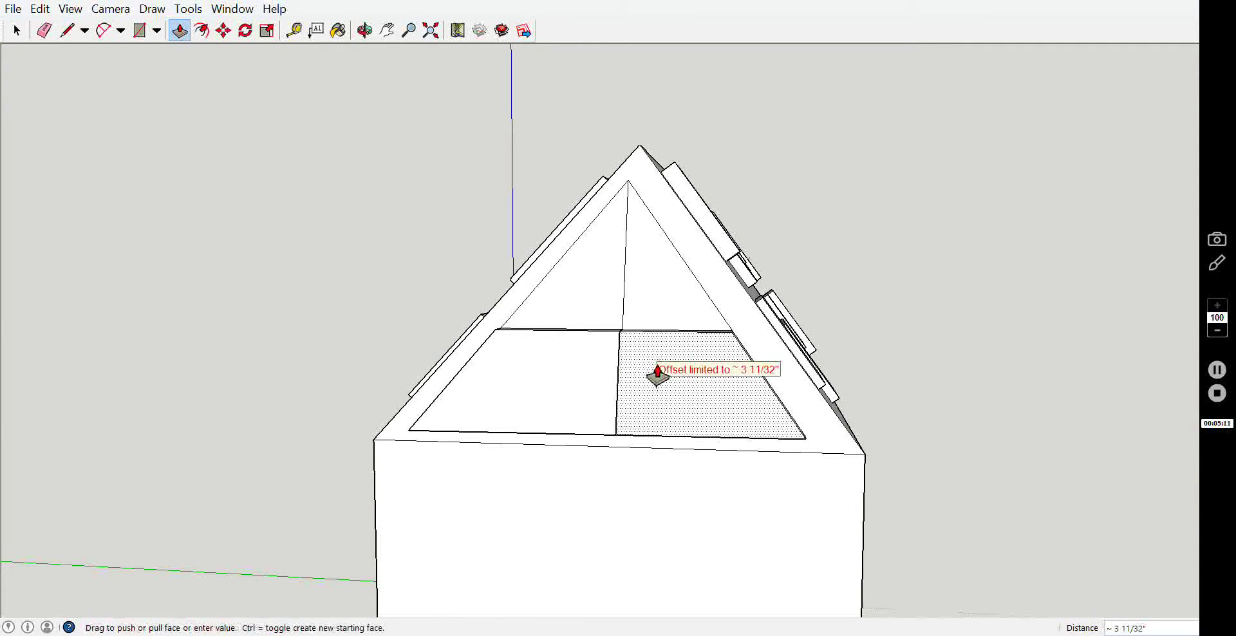
click(645, 302)
click(593, 298)
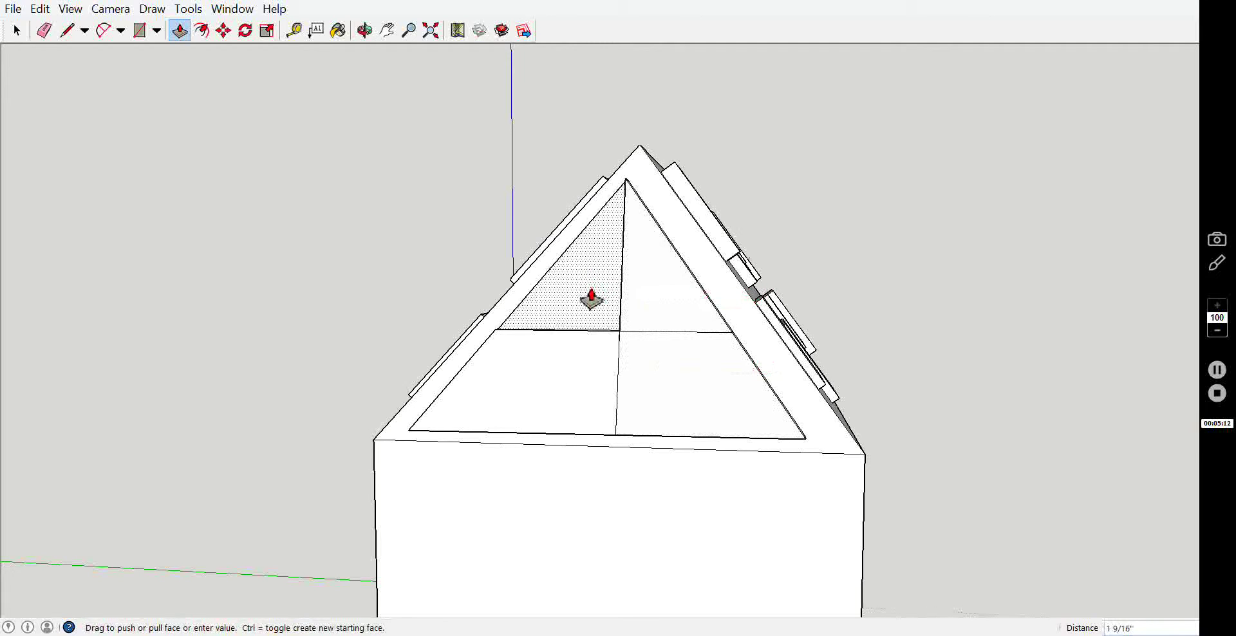
click(678, 319)
click(364, 30)
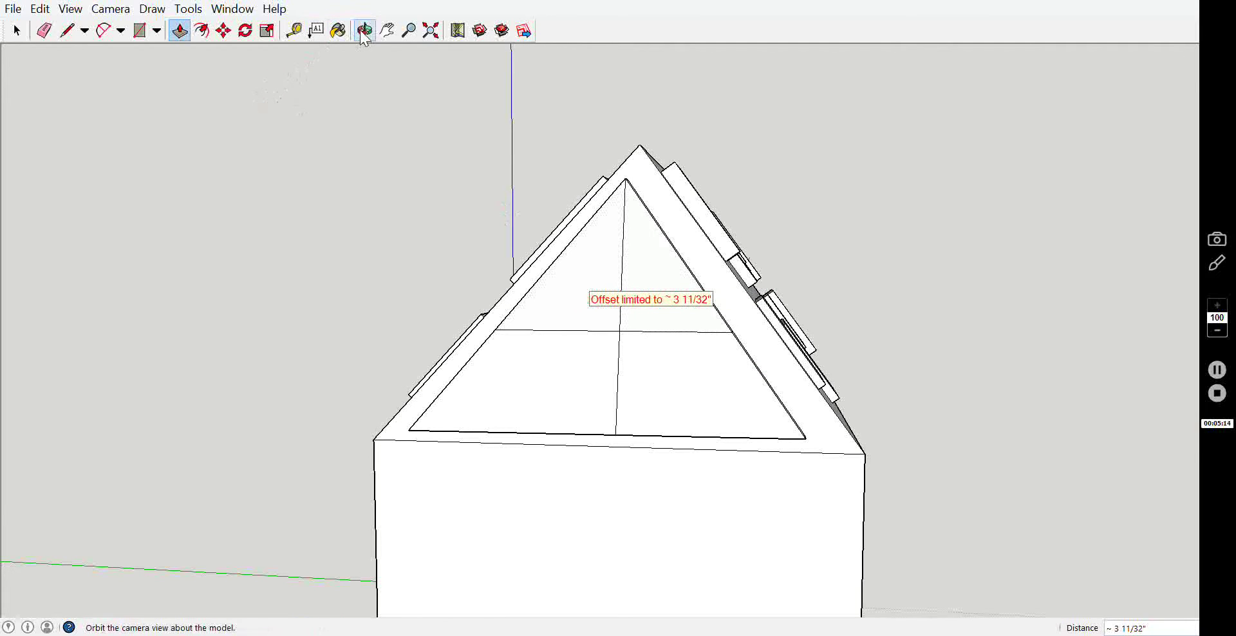
mouse_move(289, 103)
mouse_down()
mouse_move(79, 148)
mouse_move(254, 158)
mouse_move(345, 124)
mouse_move(841, 172)
mouse_move(1007, 245)
mouse_move(712, 212)
mouse_move(830, 262)
mouse_move(566, 228)
mouse_move(536, 237)
mouse_move(1065, 298)
mouse_move(562, 268)
mouse_move(434, 249)
mouse_move(358, 212)
mouse_move(554, 264)
mouse_move(857, 174)
mouse_up()
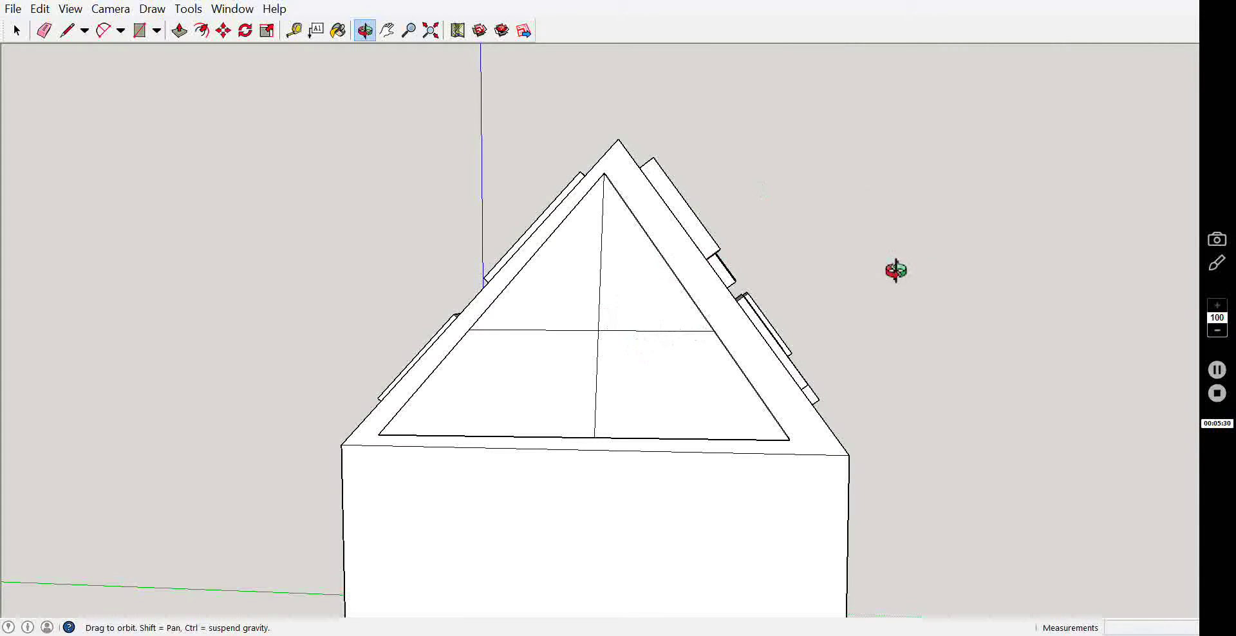
mouse_move(896, 271)
mouse_down()
mouse_move(695, 281)
mouse_move(930, 301)
mouse_move(684, 295)
mouse_up()
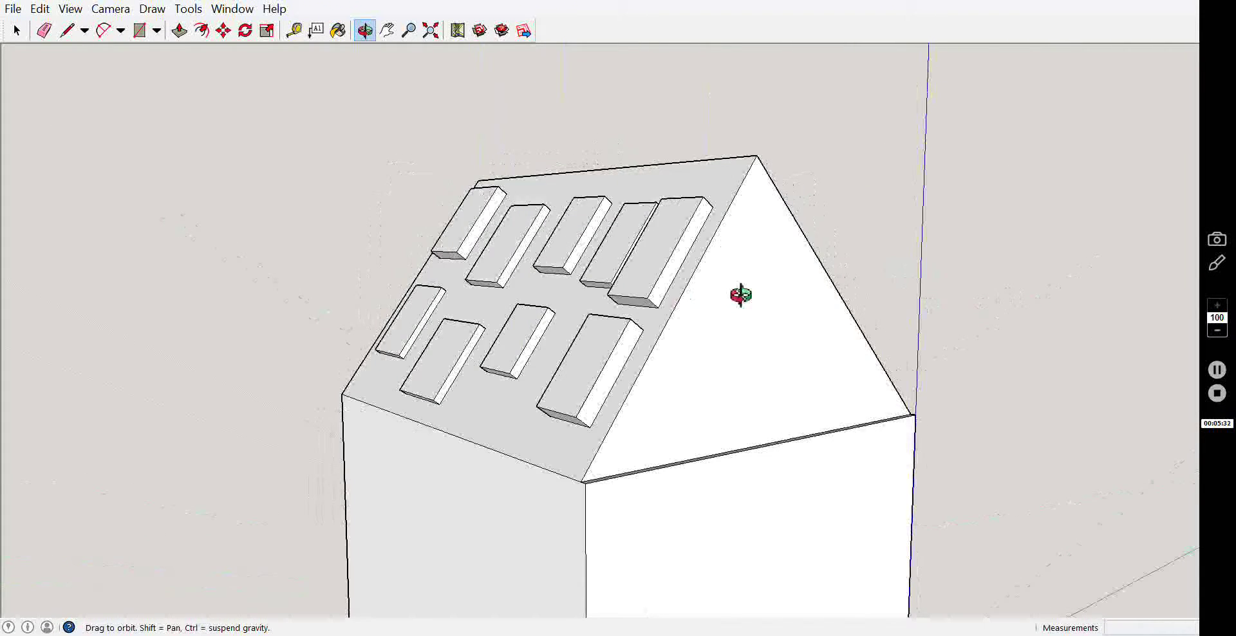
mouse_move(705, 253)
mouse_down()
mouse_move(533, 262)
mouse_move(541, 242)
mouse_move(483, 284)
mouse_move(918, 272)
mouse_move(463, 375)
mouse_up()
Recess the lower gable pane -11/64", then pan toward the front wall.
click(244, 31)
click(179, 30)
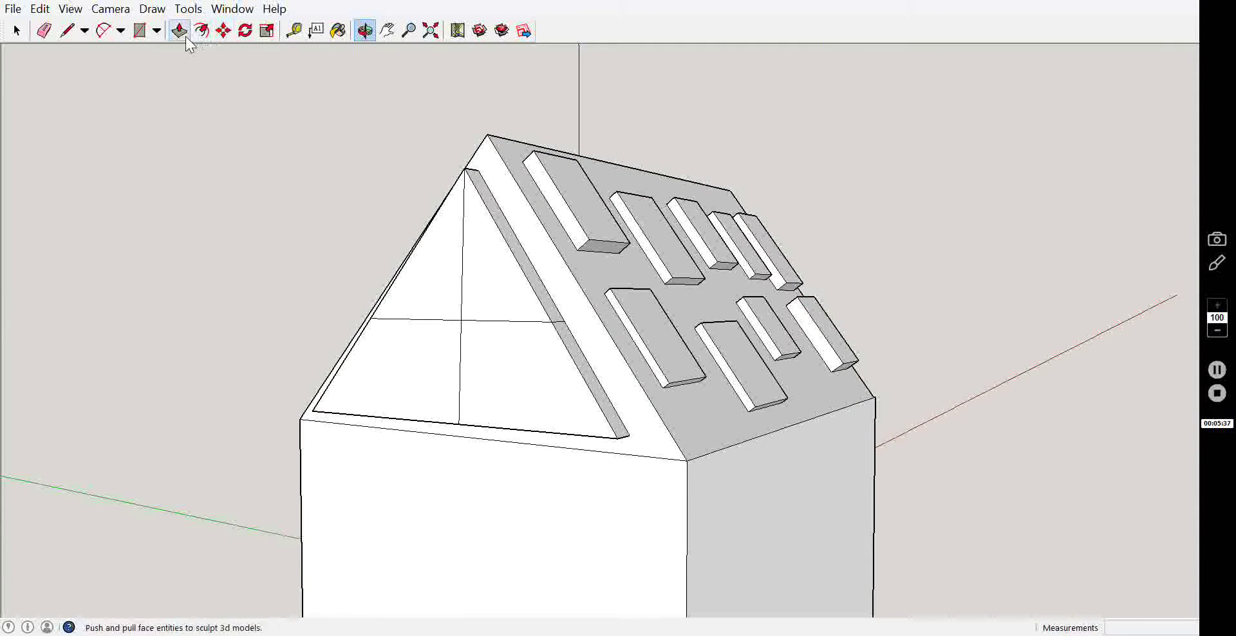
click(580, 394)
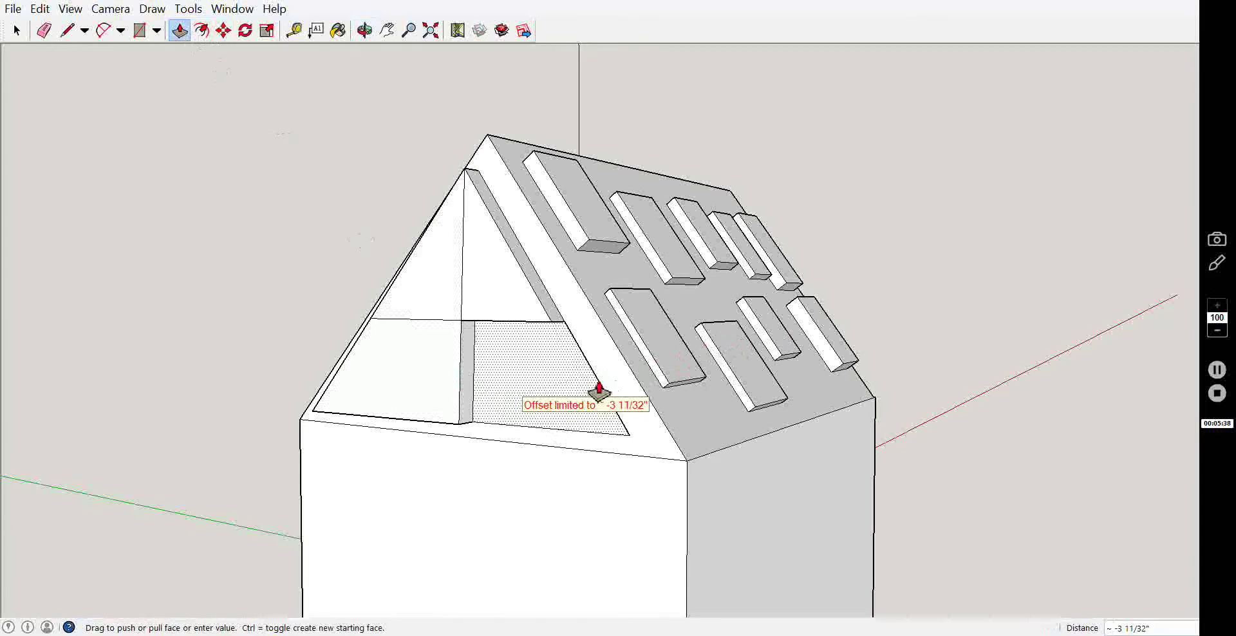
click(508, 391)
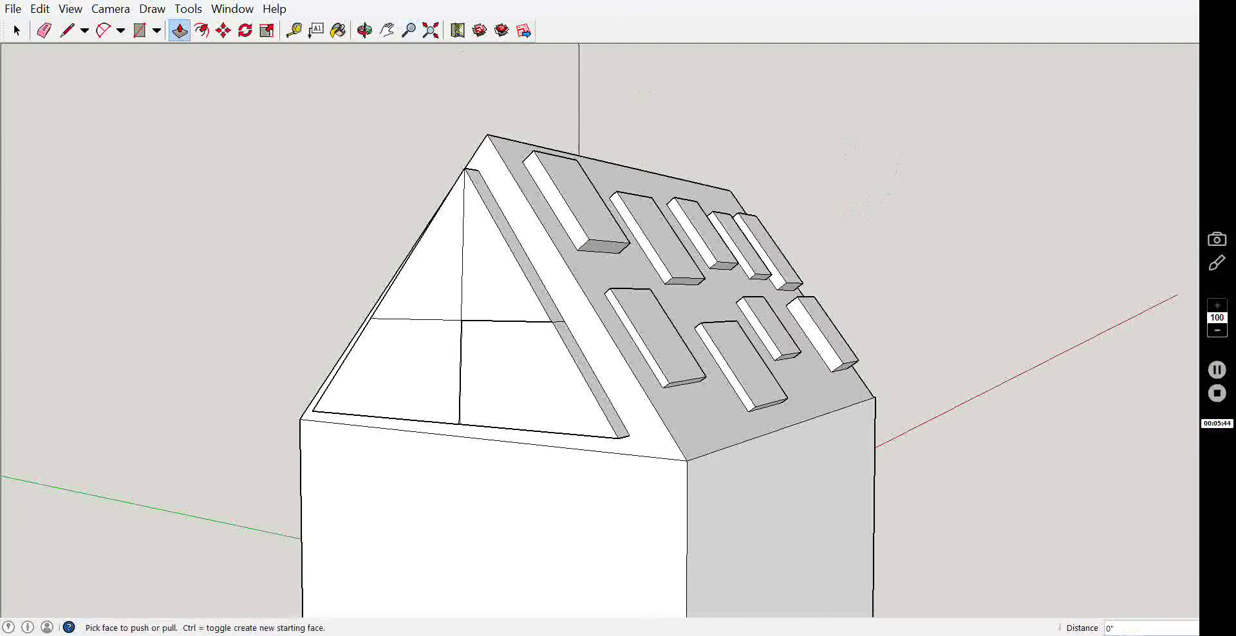
click(365, 30)
mouse_move(551, 129)
mouse_down()
mouse_move(500, 199)
mouse_move(367, 187)
mouse_move(918, 238)
mouse_move(599, 249)
mouse_move(437, 349)
mouse_move(684, 329)
mouse_move(756, 190)
mouse_move(1017, 187)
mouse_move(814, 318)
mouse_up()
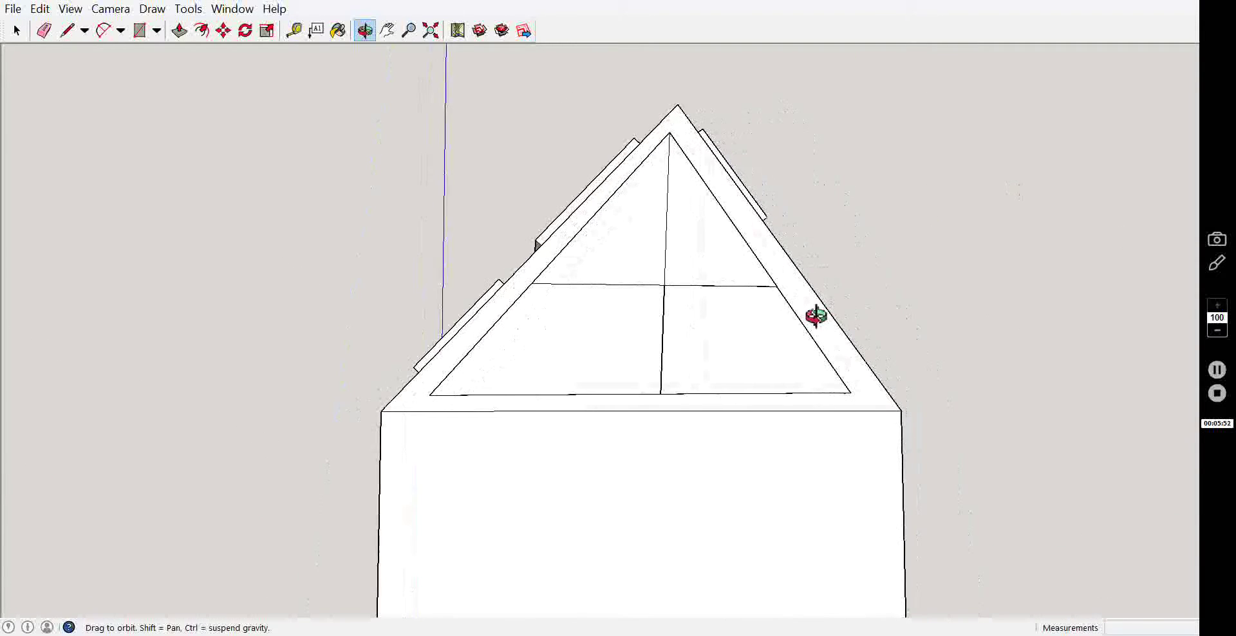
click(387, 30)
mouse_move(593, 196)
mouse_down()
mouse_move(709, 157)
mouse_move(739, 320)
mouse_move(676, 276)
mouse_up()
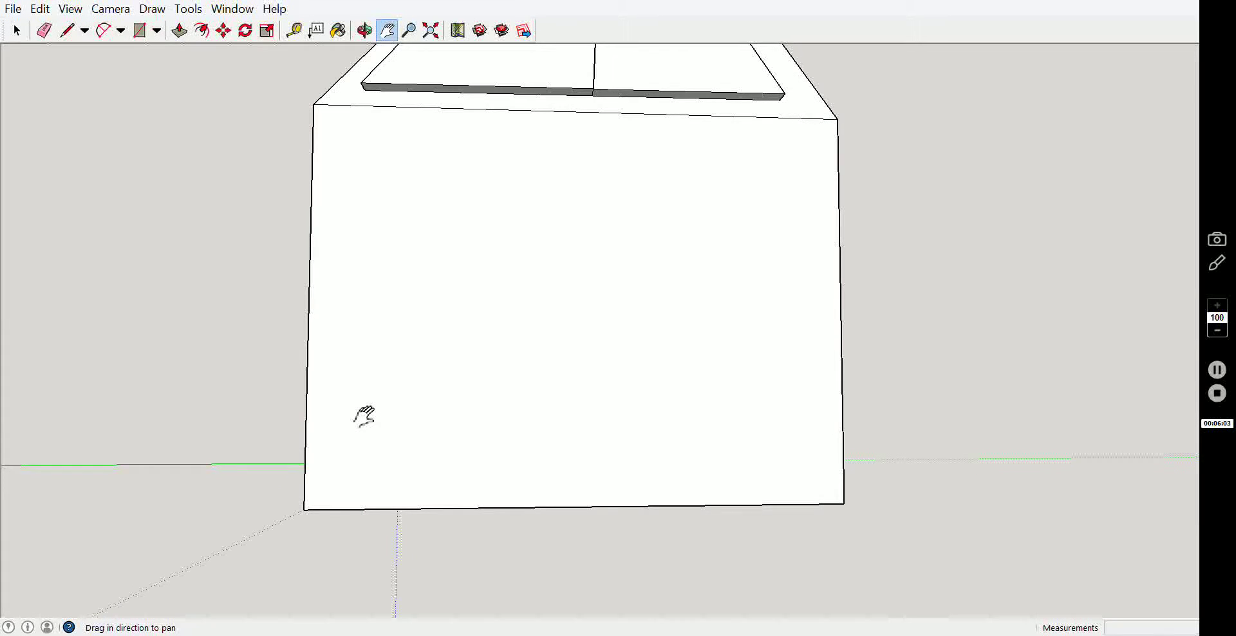
Draw a tall door rectangle on the front wall, rising from the wall's bottom edge.
scroll(364, 417, up, 1)
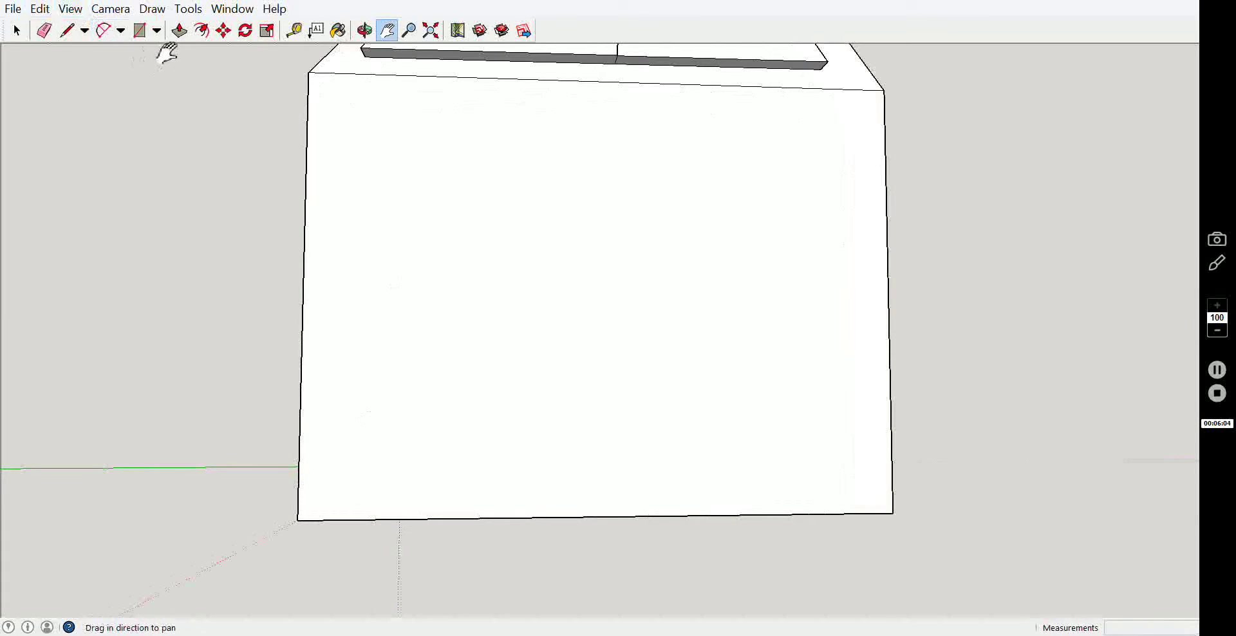
click(139, 31)
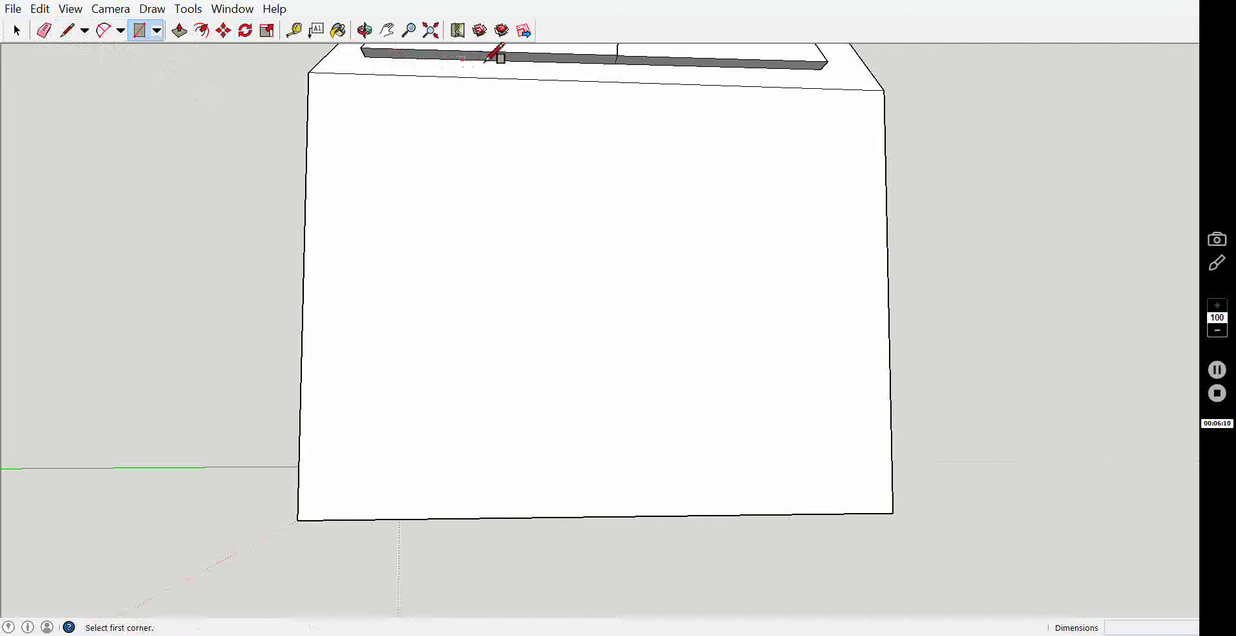
click(387, 30)
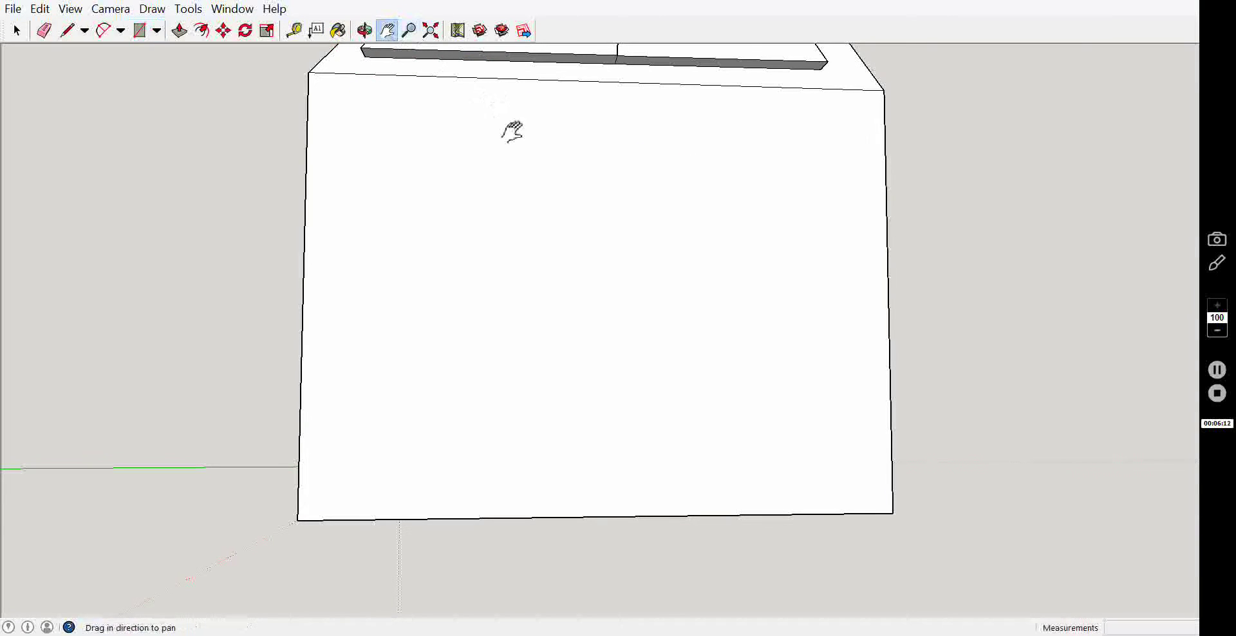
drag(510, 130, 454, 407)
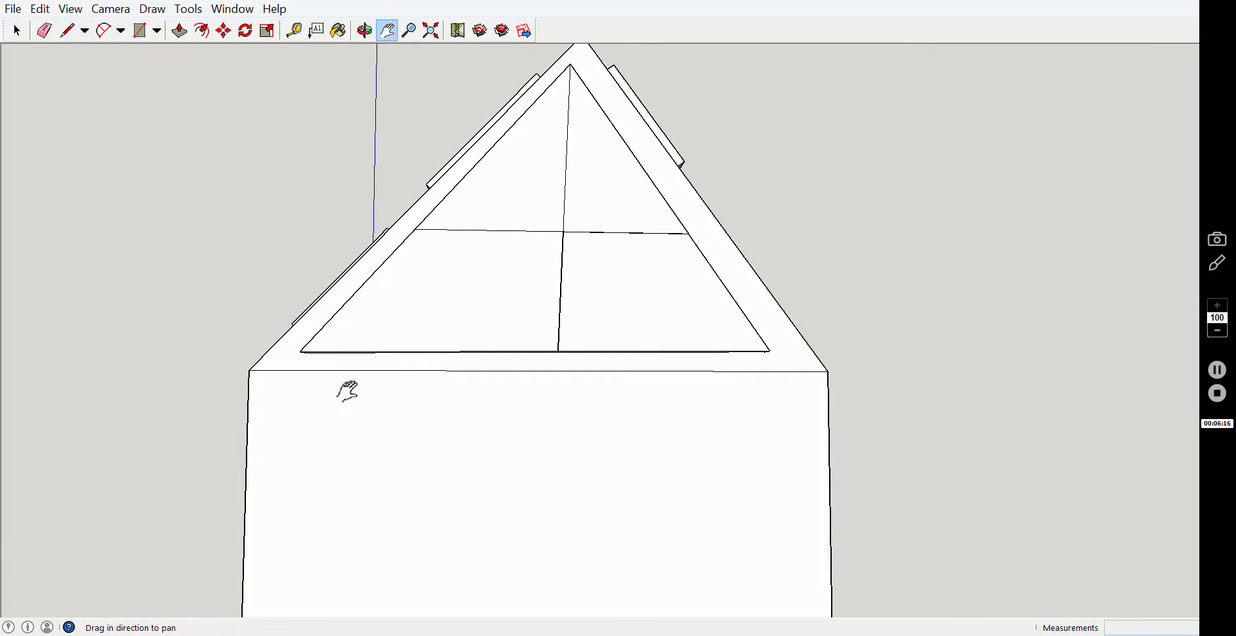
drag(348, 388, 549, 199)
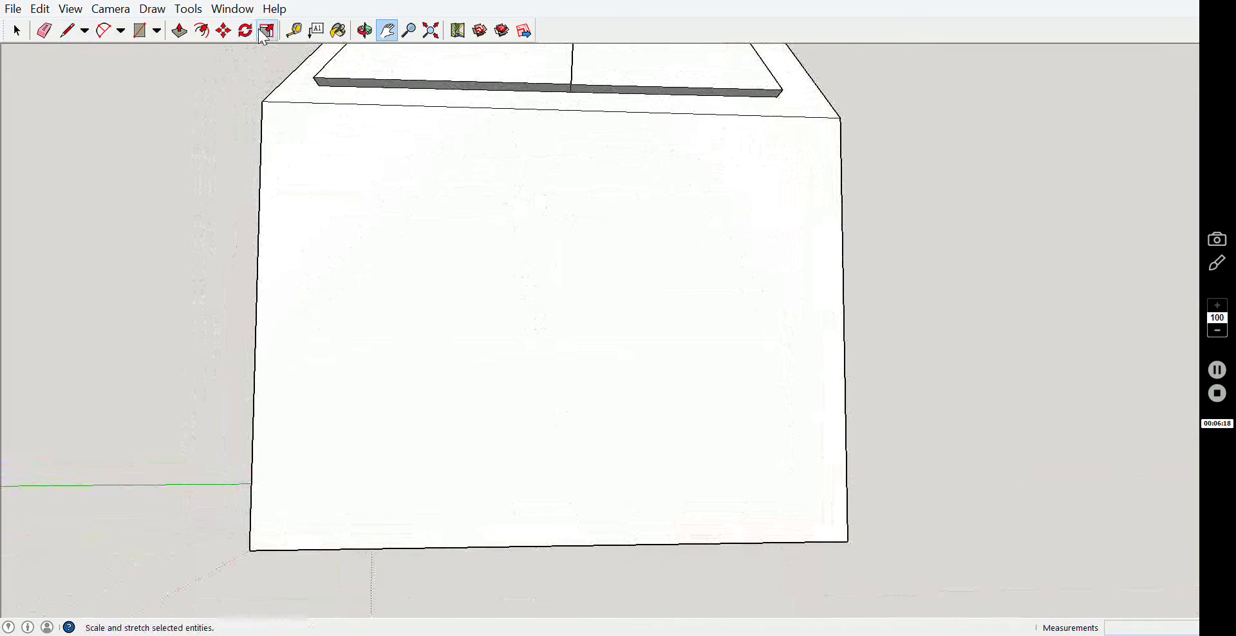
click(180, 32)
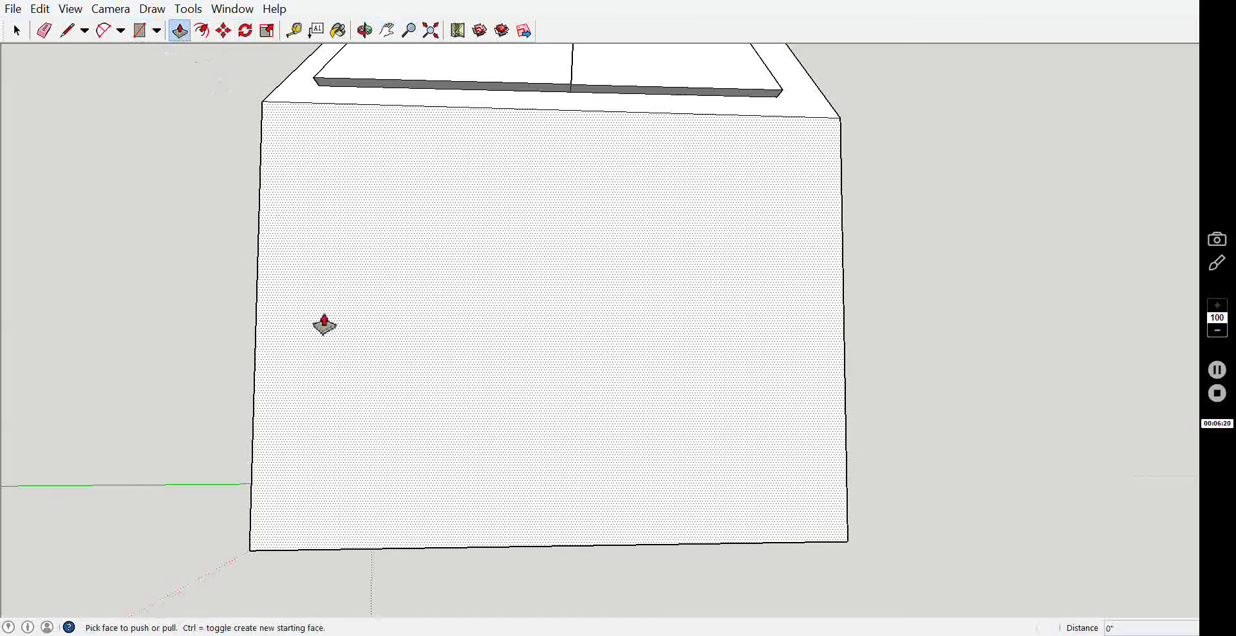
click(139, 31)
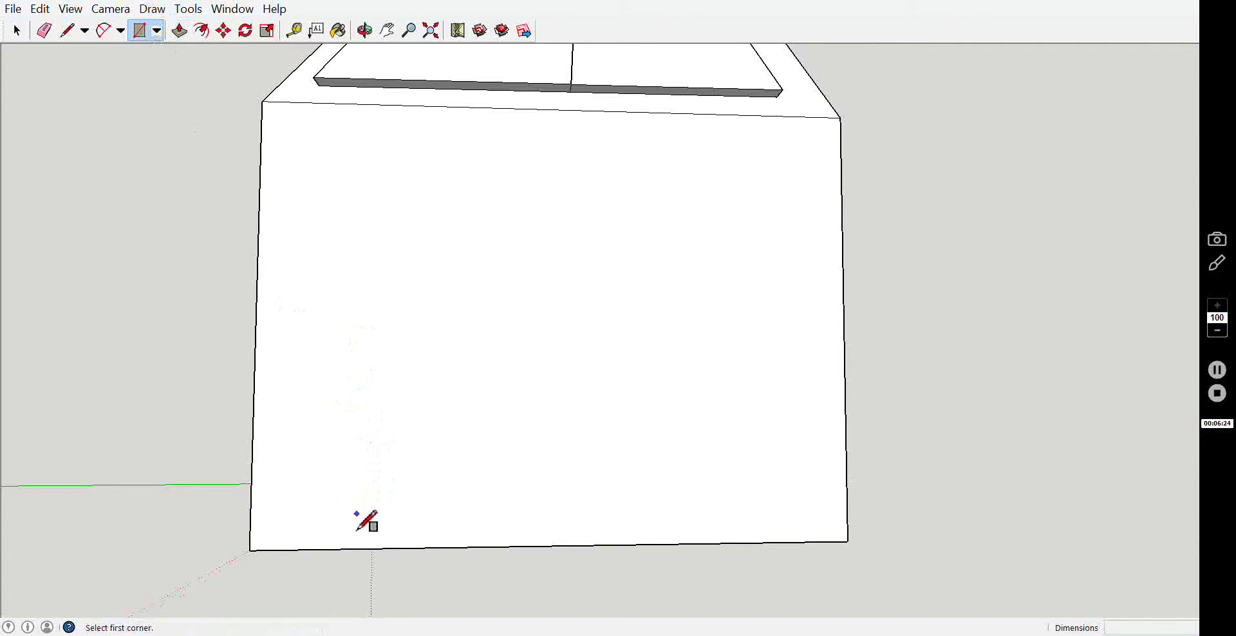
click(324, 551)
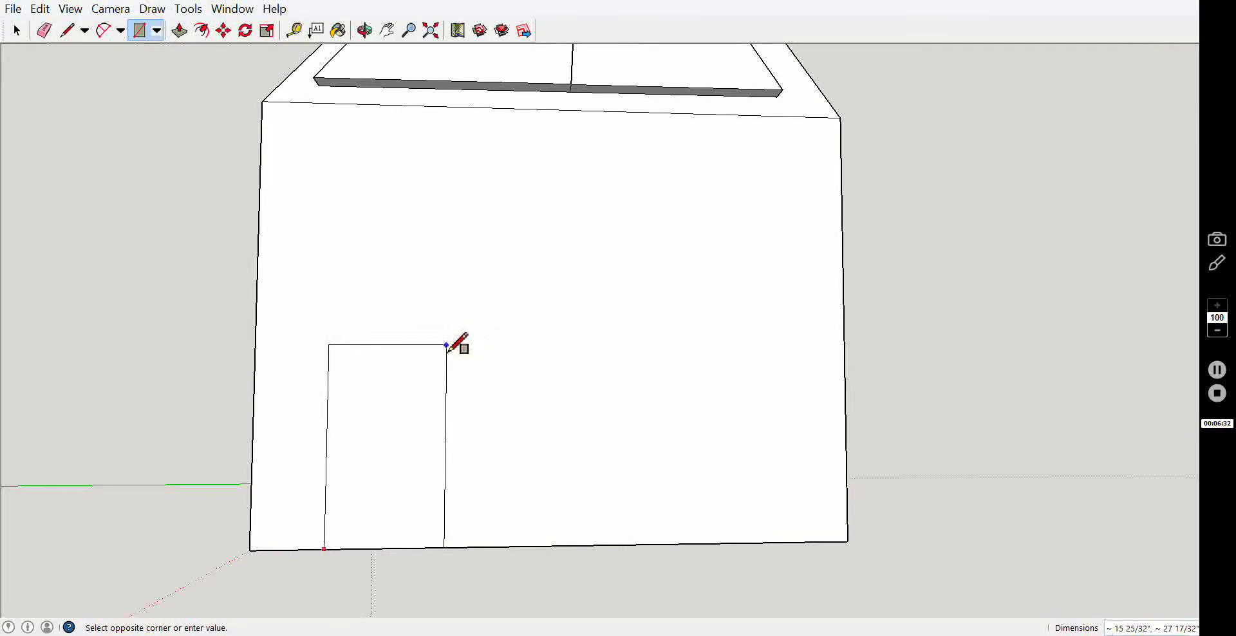
click(450, 339)
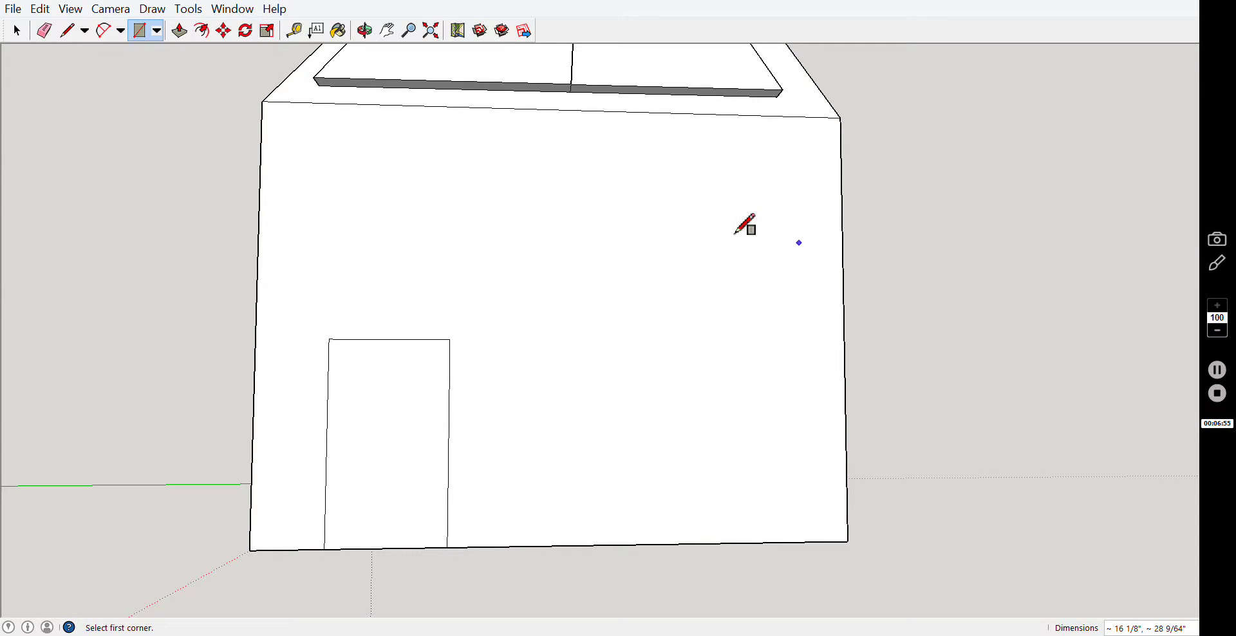
Push the door face -2 41/64" into the wall, then view the door wall head-on.
click(364, 31)
mouse_move(616, 253)
mouse_down()
mouse_move(870, 243)
mouse_move(832, 290)
mouse_up()
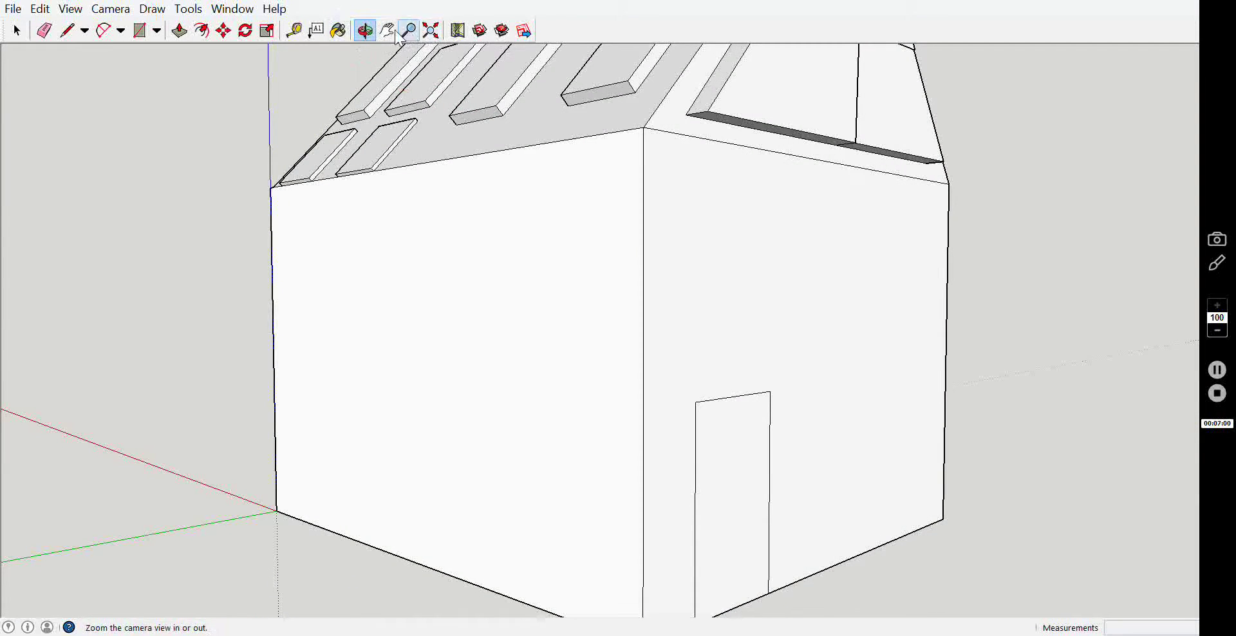
click(180, 30)
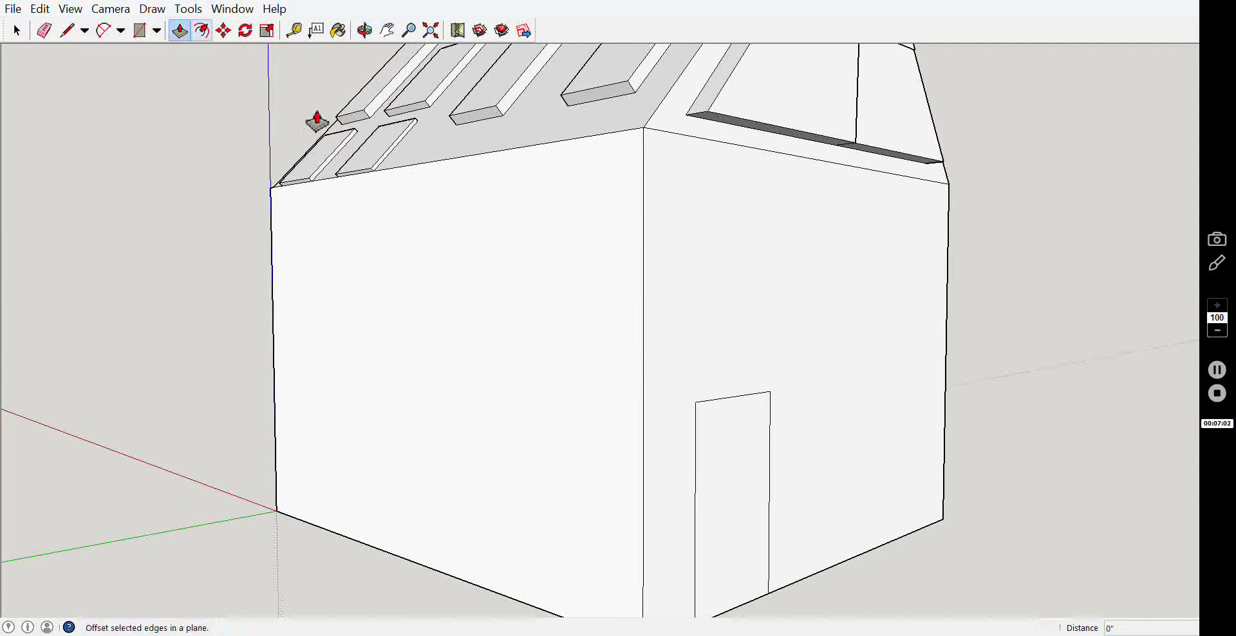
drag(739, 497, 746, 498)
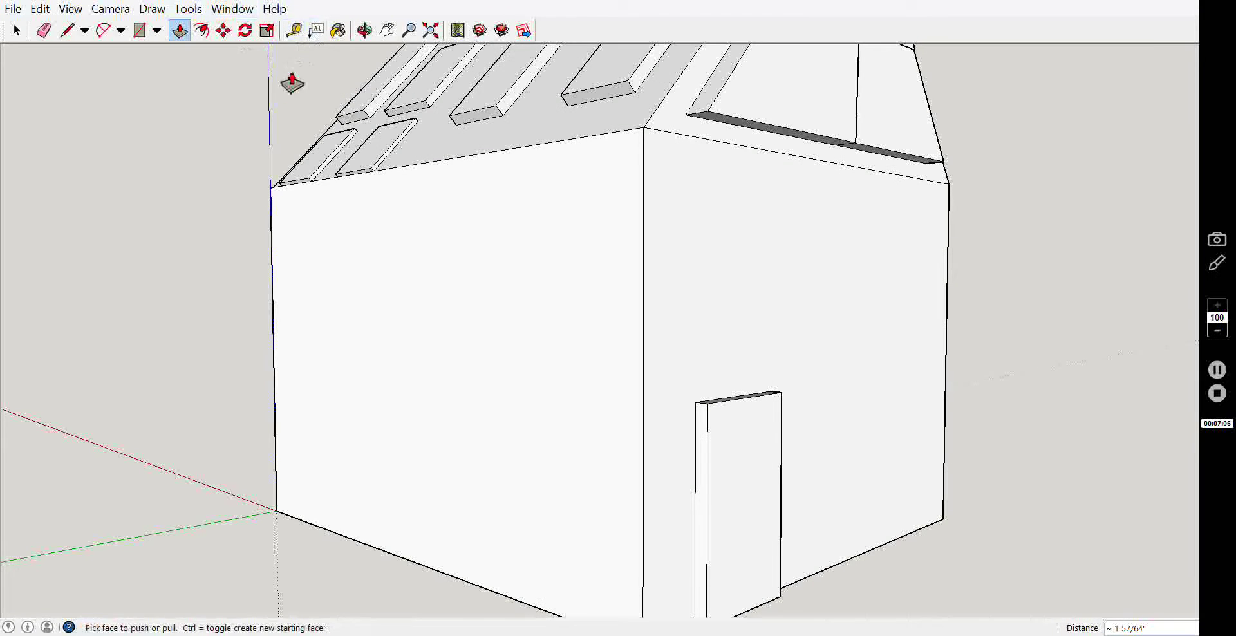
click(738, 478)
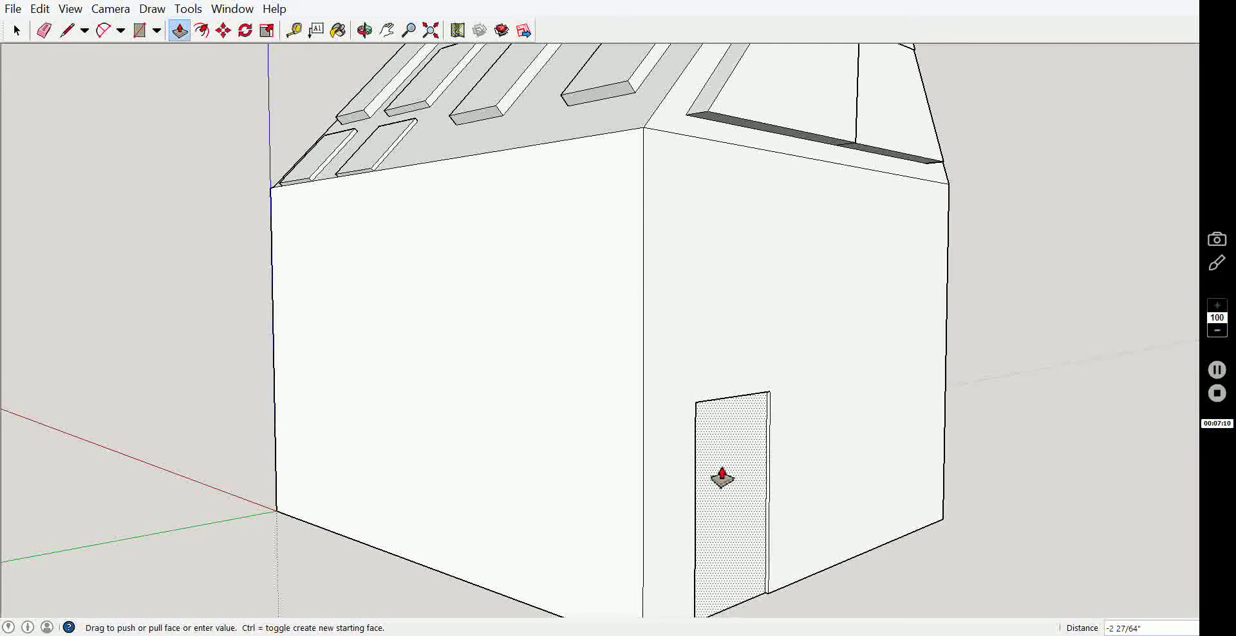
click(721, 476)
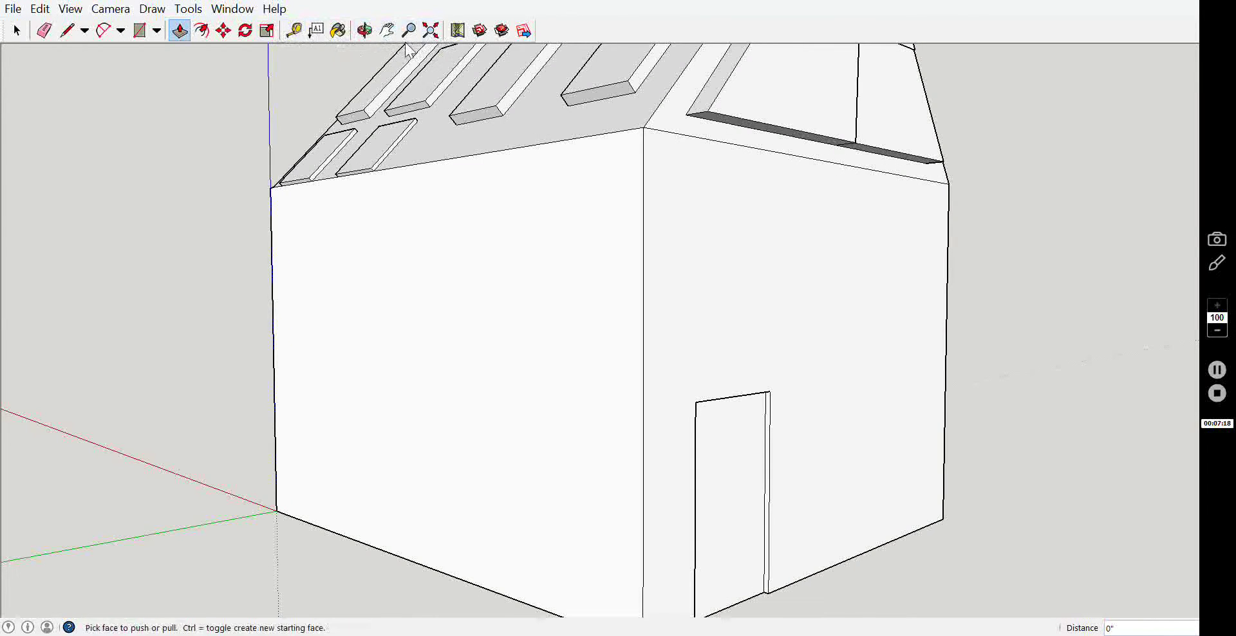
click(366, 31)
mouse_move(682, 212)
mouse_down()
mouse_move(704, 188)
mouse_move(690, 203)
mouse_move(718, 207)
mouse_move(717, 191)
mouse_up()
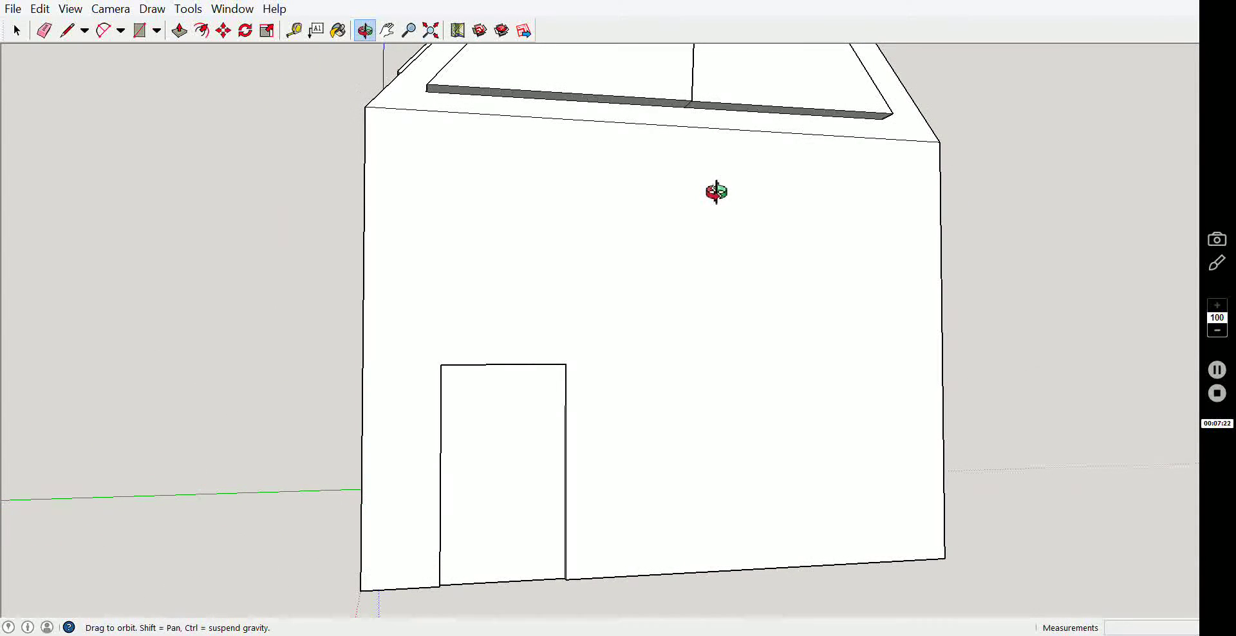
Push/Pull the door window's lower-left pane back flush with the other panes.
key(p)
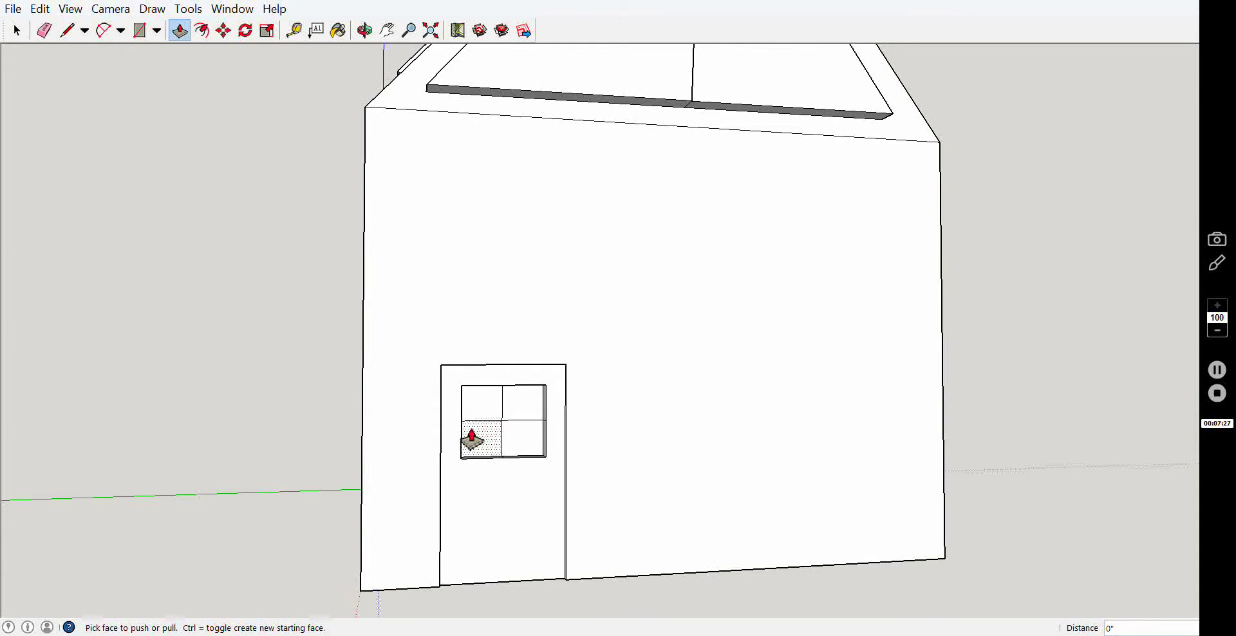
mouse_move(489, 453)
mouse_down()
mouse_move(465, 419)
mouse_move(481, 451)
mouse_up()
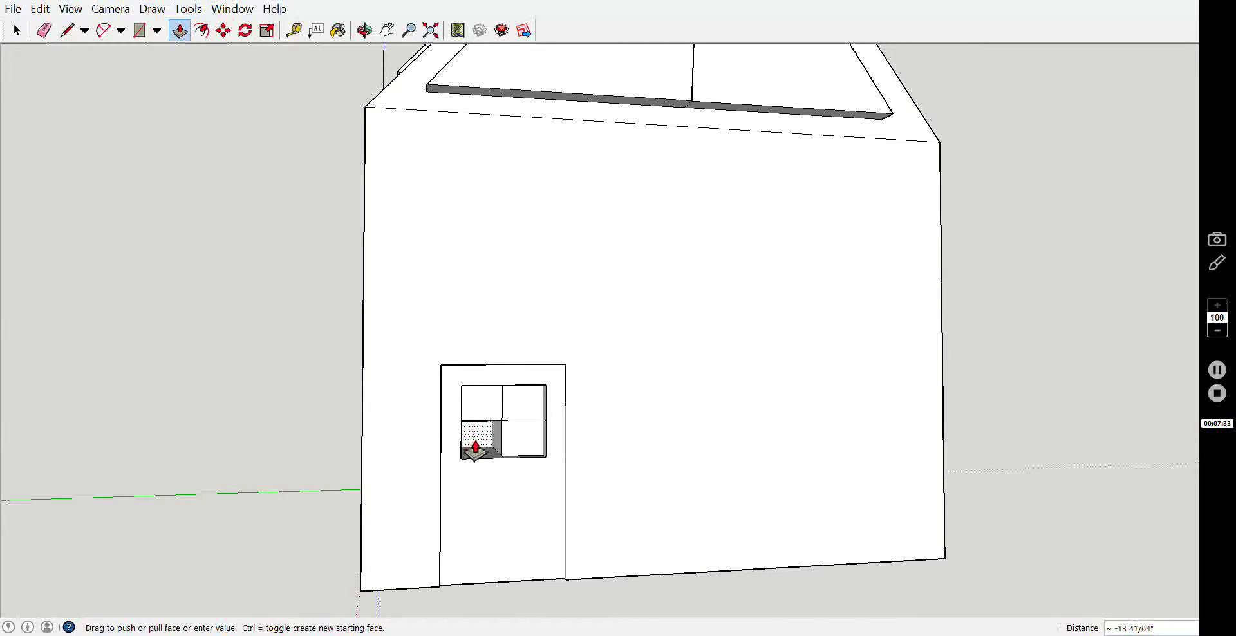
drag(476, 465, 475, 460)
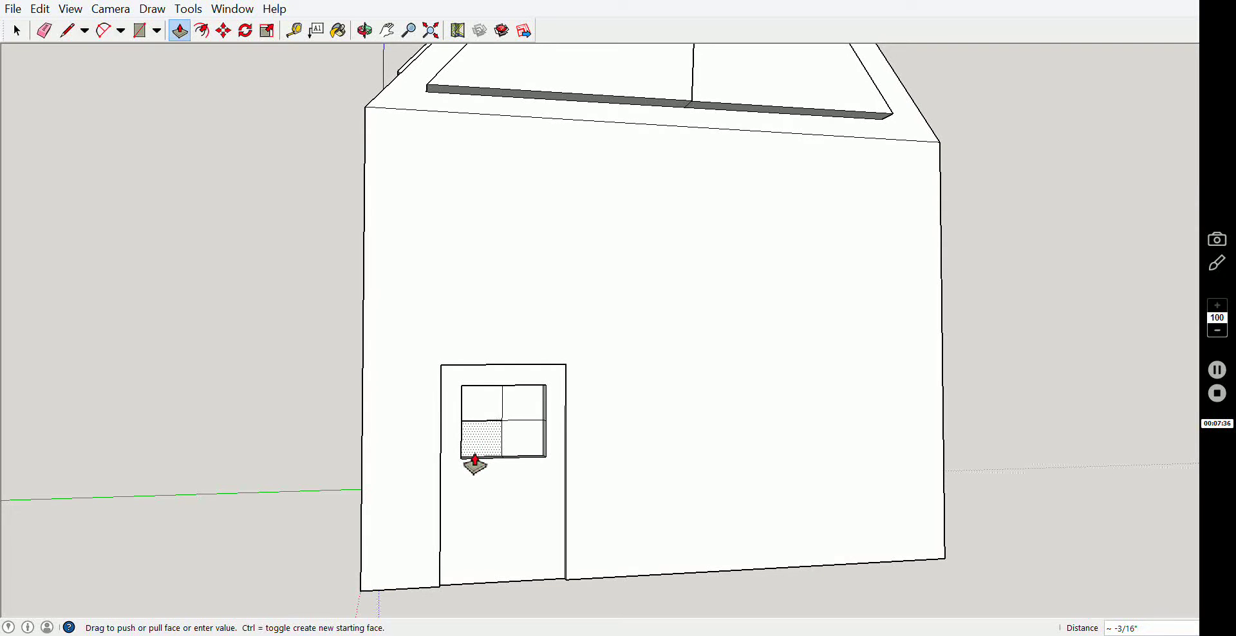
drag(475, 462, 496, 445)
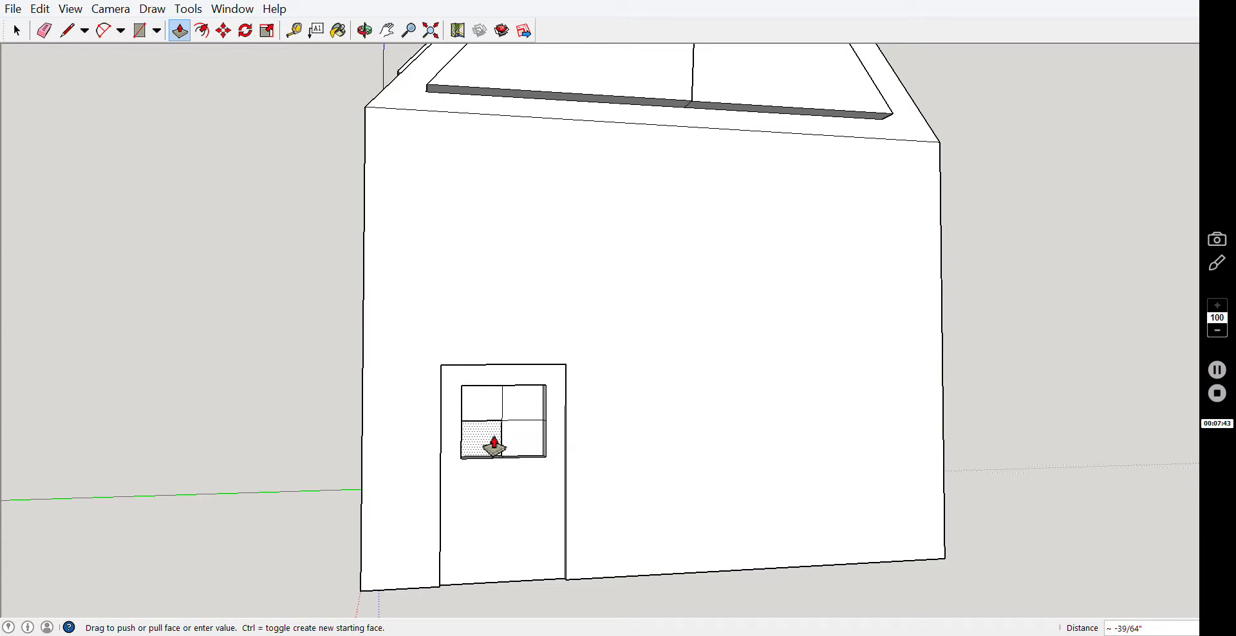
click(495, 444)
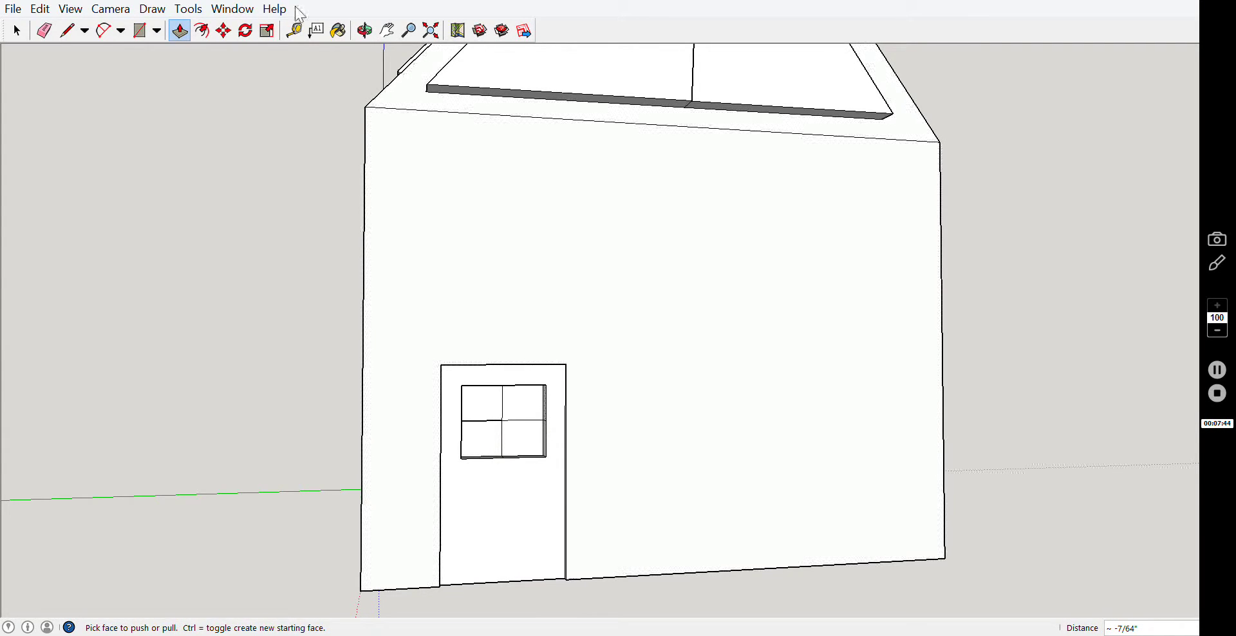
Check that pane from the house's left side, fine-tune its depth, and return to the door wall.
click(365, 31)
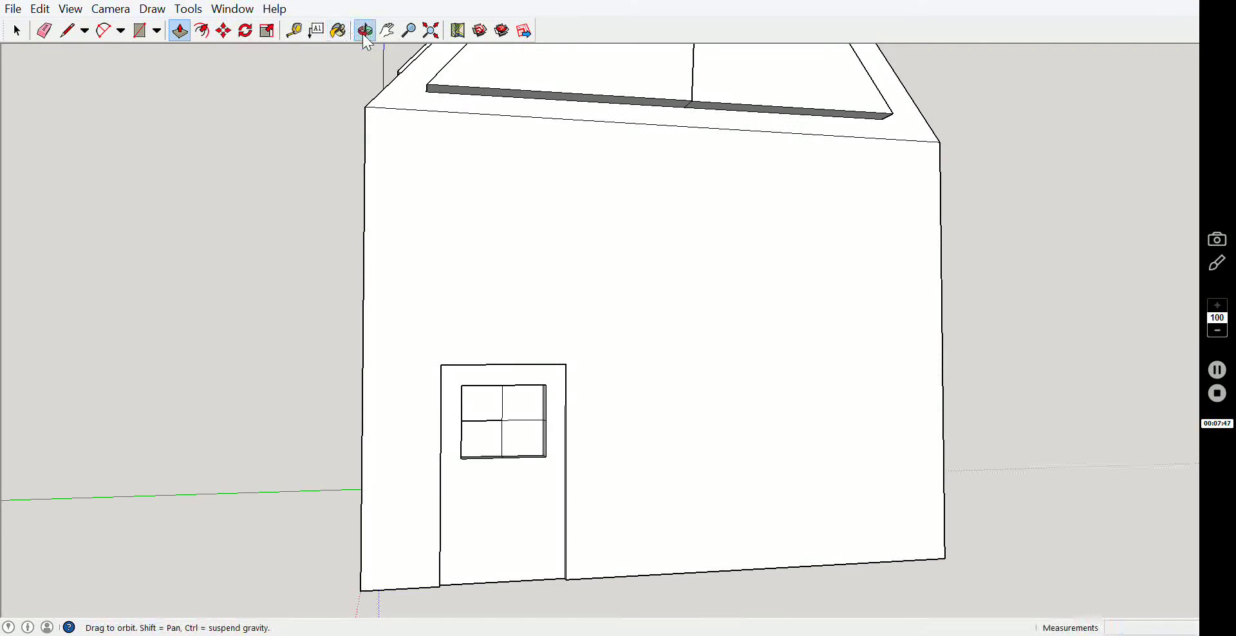
mouse_move(515, 399)
mouse_down()
mouse_move(894, 333)
mouse_move(856, 345)
mouse_up()
click(179, 31)
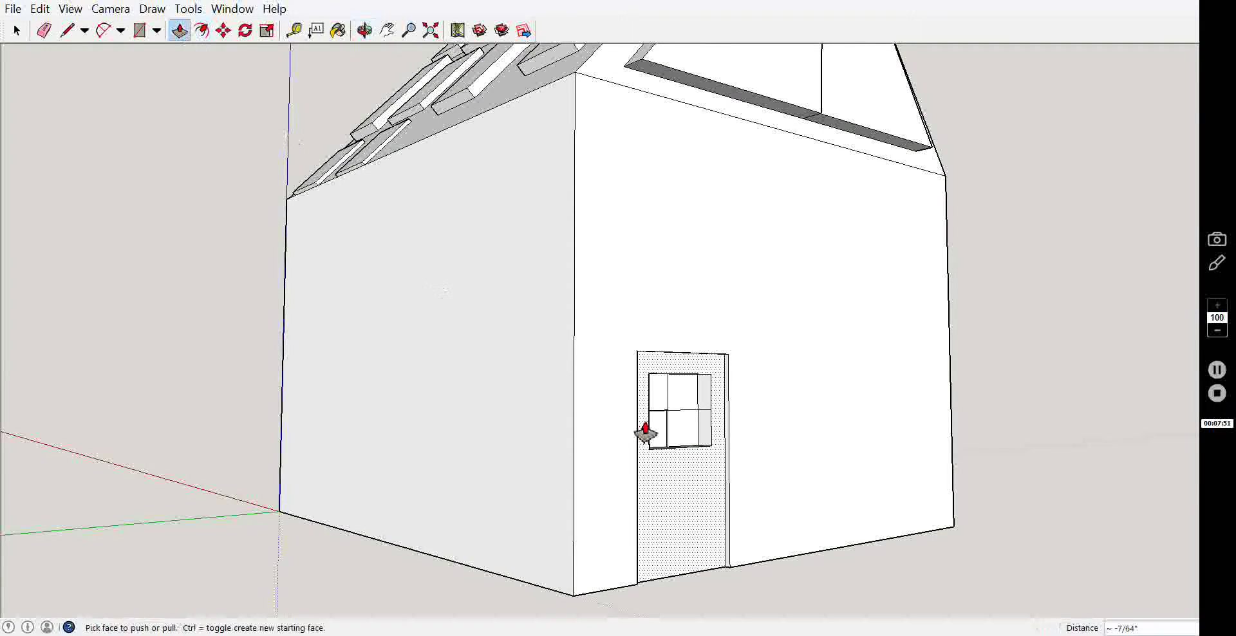
click(664, 437)
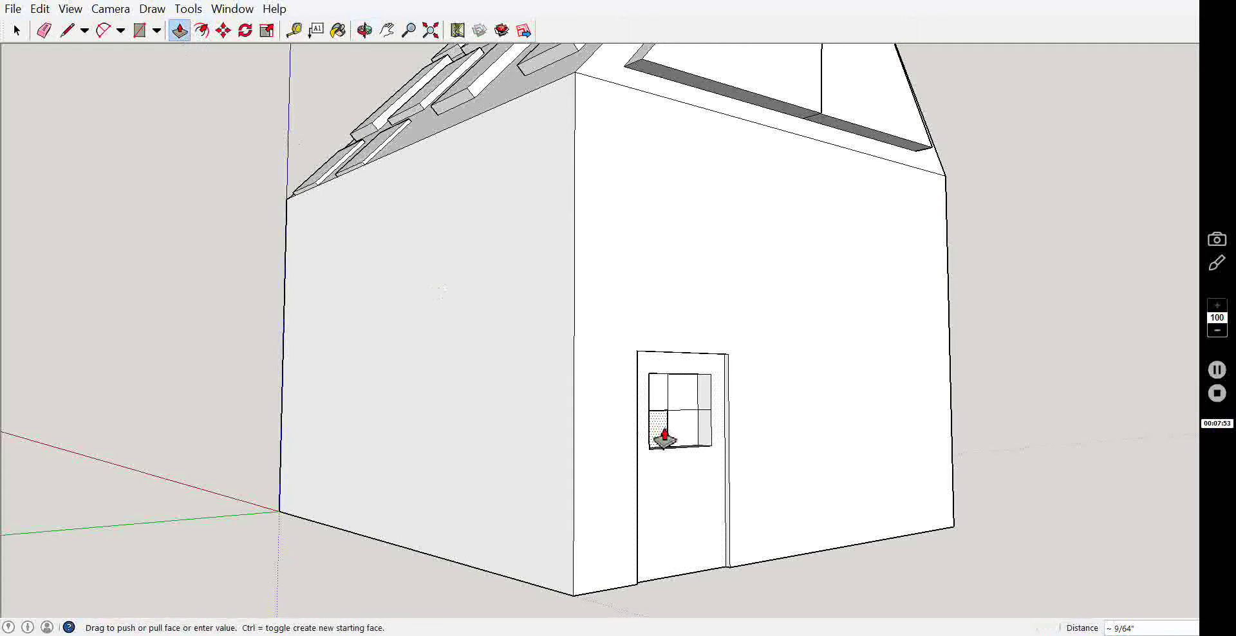
click(664, 438)
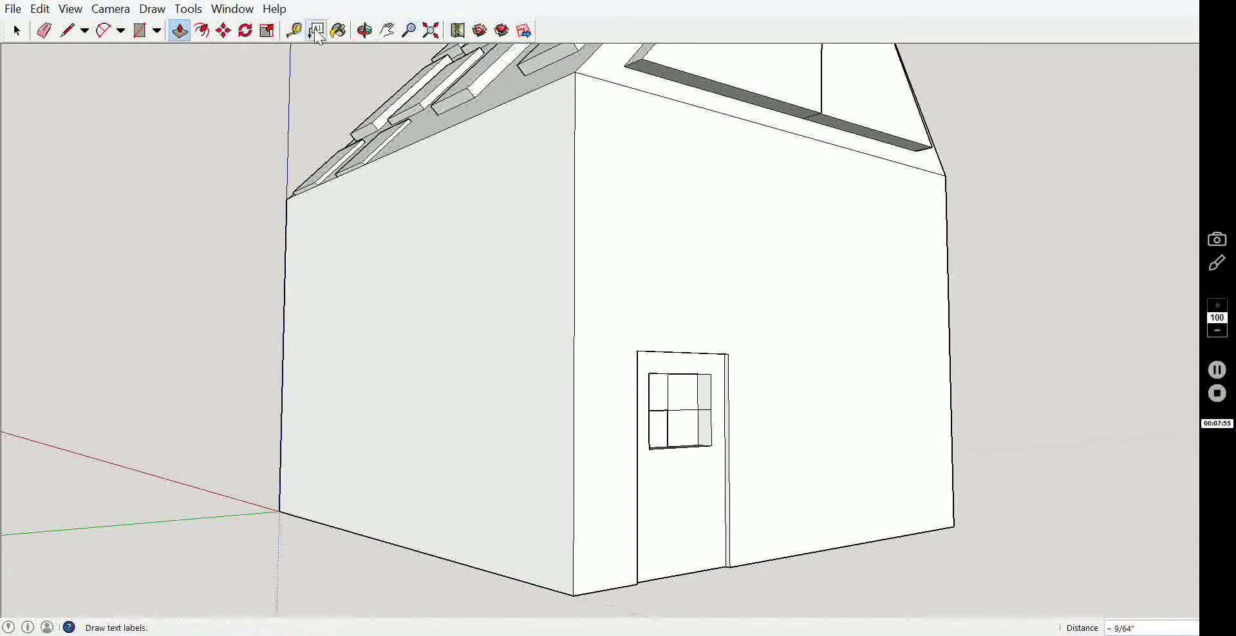
click(364, 30)
mouse_move(627, 306)
mouse_down()
mouse_move(530, 342)
mouse_move(595, 372)
mouse_move(558, 366)
mouse_up()
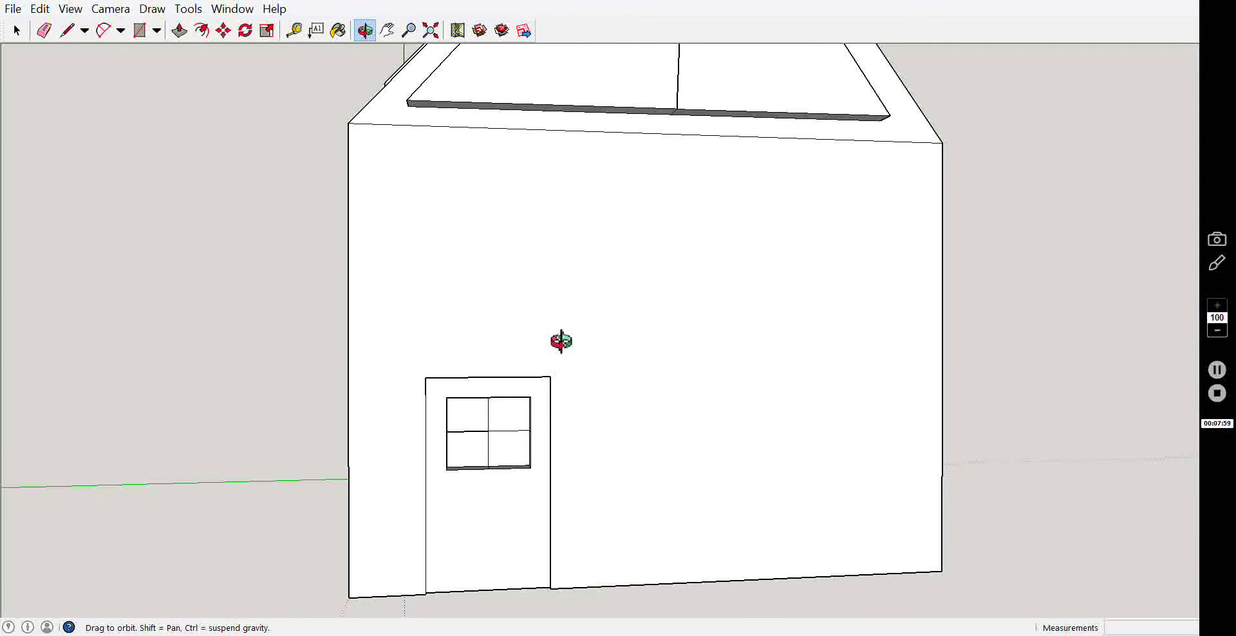
Restore the door with undivided upper window and raised lower panels, then view from a low corner.
key(p)
click(458, 408)
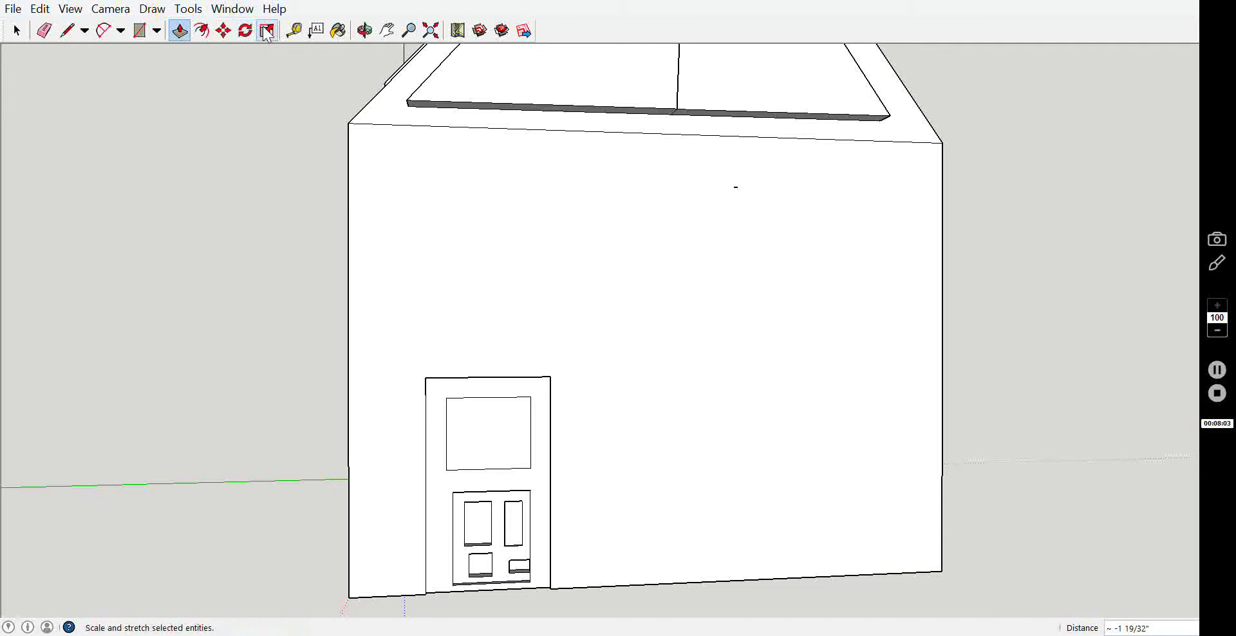
click(365, 30)
mouse_move(708, 386)
mouse_down()
mouse_move(947, 344)
mouse_move(851, 194)
mouse_move(811, 160)
mouse_move(663, 193)
mouse_move(500, 187)
mouse_move(450, 211)
mouse_move(442, 267)
mouse_move(494, 312)
mouse_move(701, 328)
mouse_move(693, 303)
mouse_move(474, 265)
mouse_move(502, 257)
mouse_move(706, 315)
mouse_move(753, 300)
mouse_move(740, 278)
mouse_move(723, 309)
mouse_move(653, 342)
mouse_up()
Orbit to the gable and push the lower-left and lower-right panels back behind the frame.
mouse_move(690, 193)
mouse_down()
mouse_move(629, 421)
mouse_move(905, 528)
mouse_move(868, 251)
mouse_up()
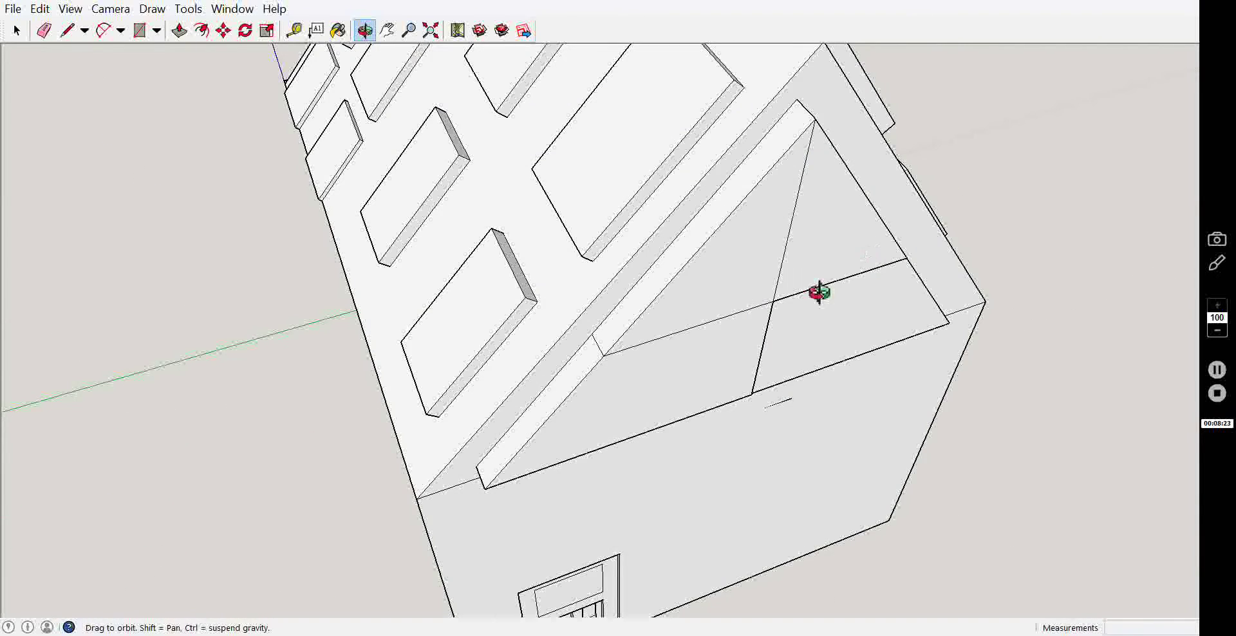
mouse_move(819, 292)
mouse_down()
mouse_move(593, 336)
mouse_move(475, 240)
mouse_move(674, 233)
mouse_move(674, 213)
mouse_up()
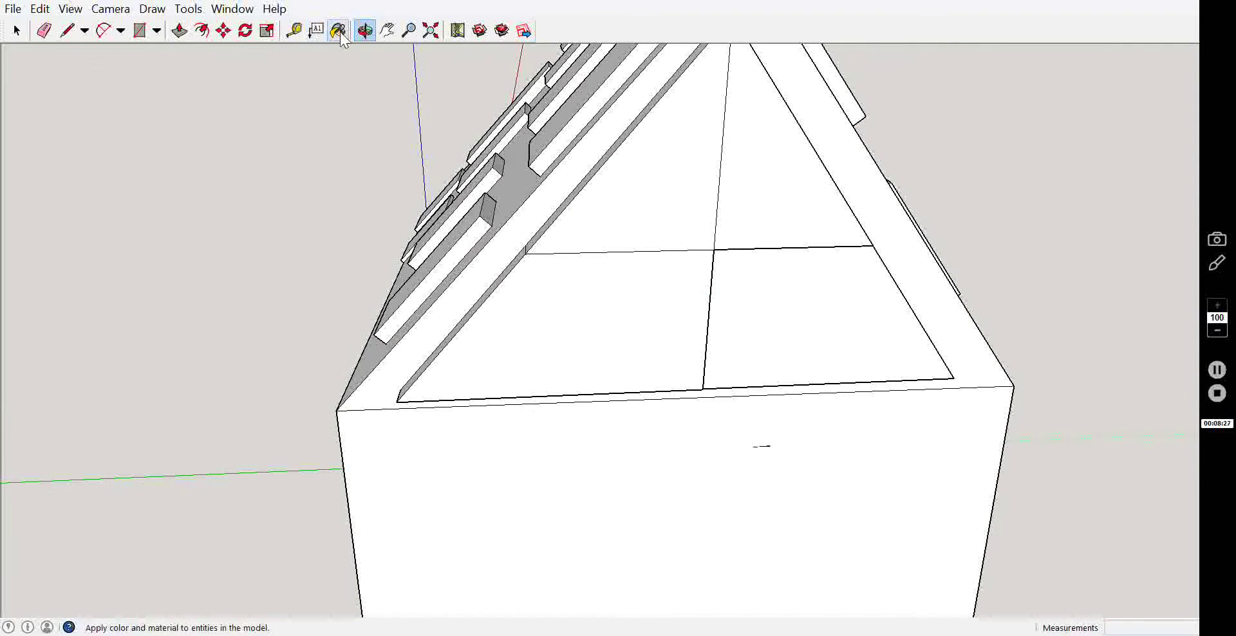
click(182, 31)
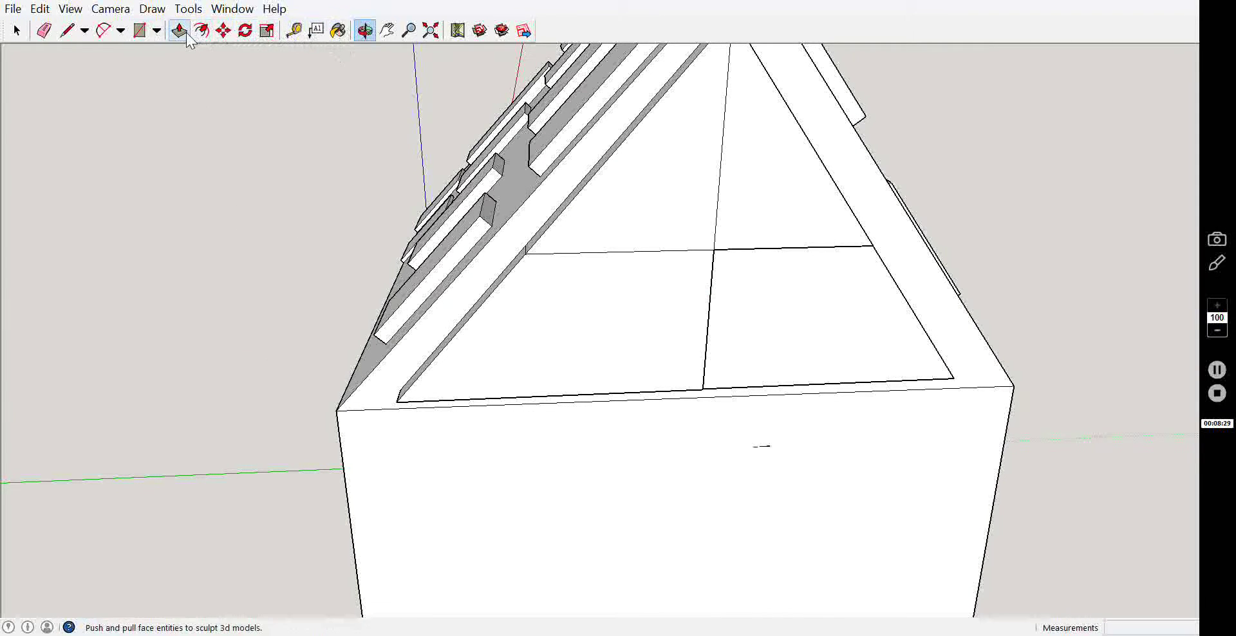
click(562, 392)
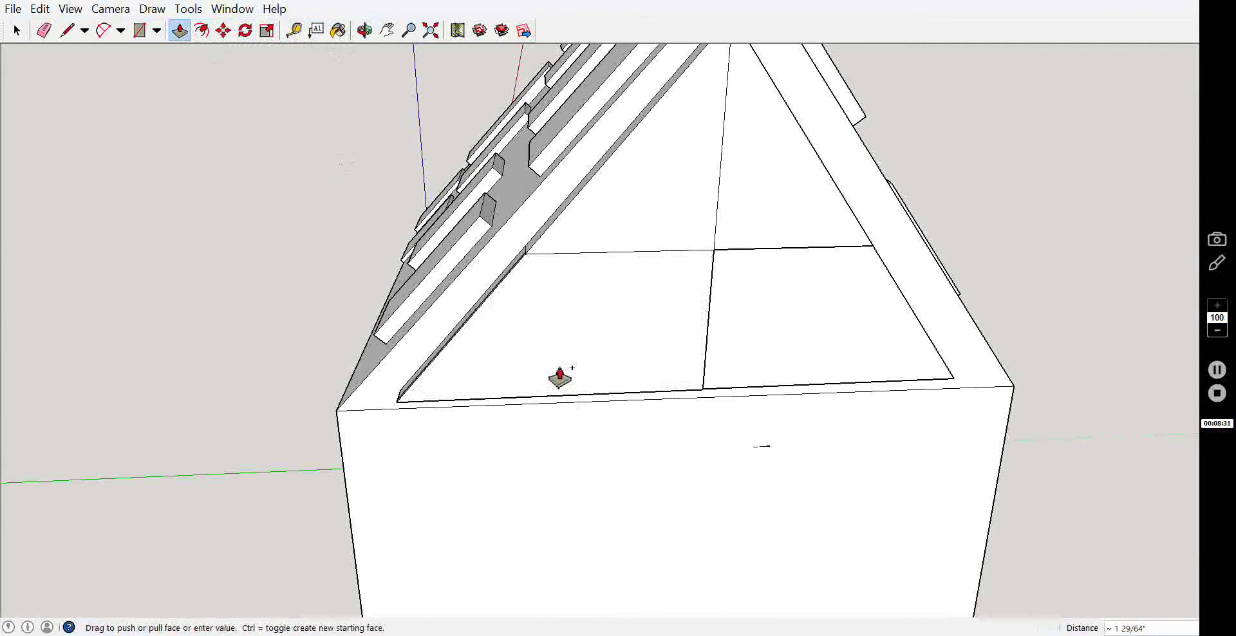
click(552, 331)
click(590, 320)
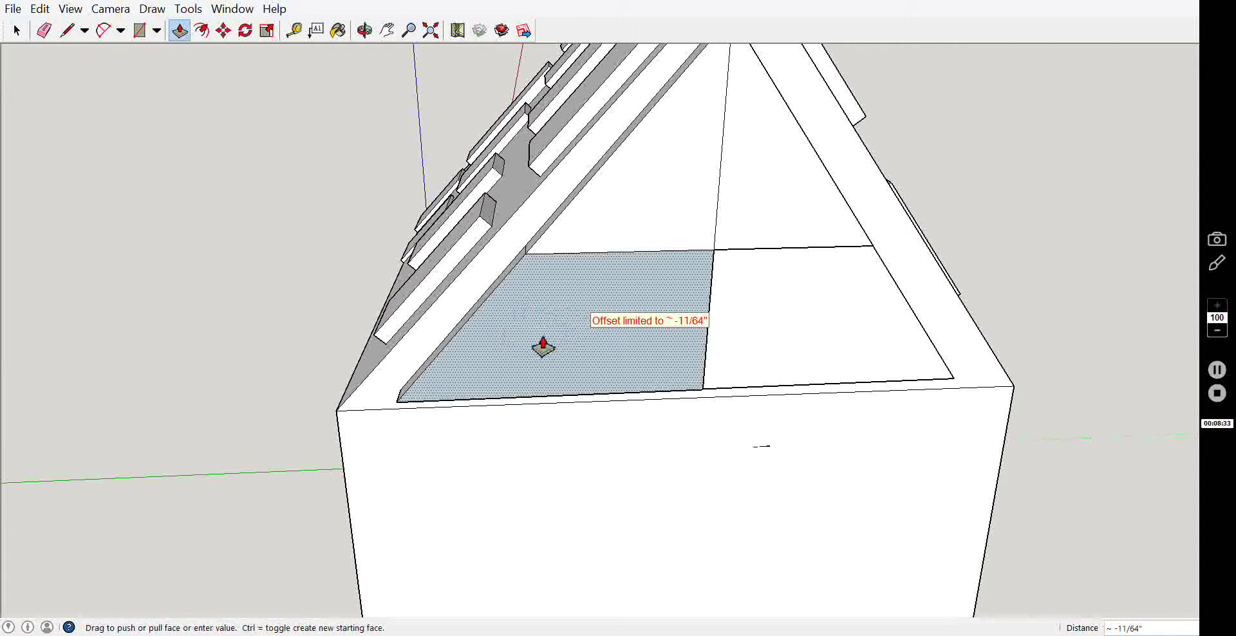
click(574, 265)
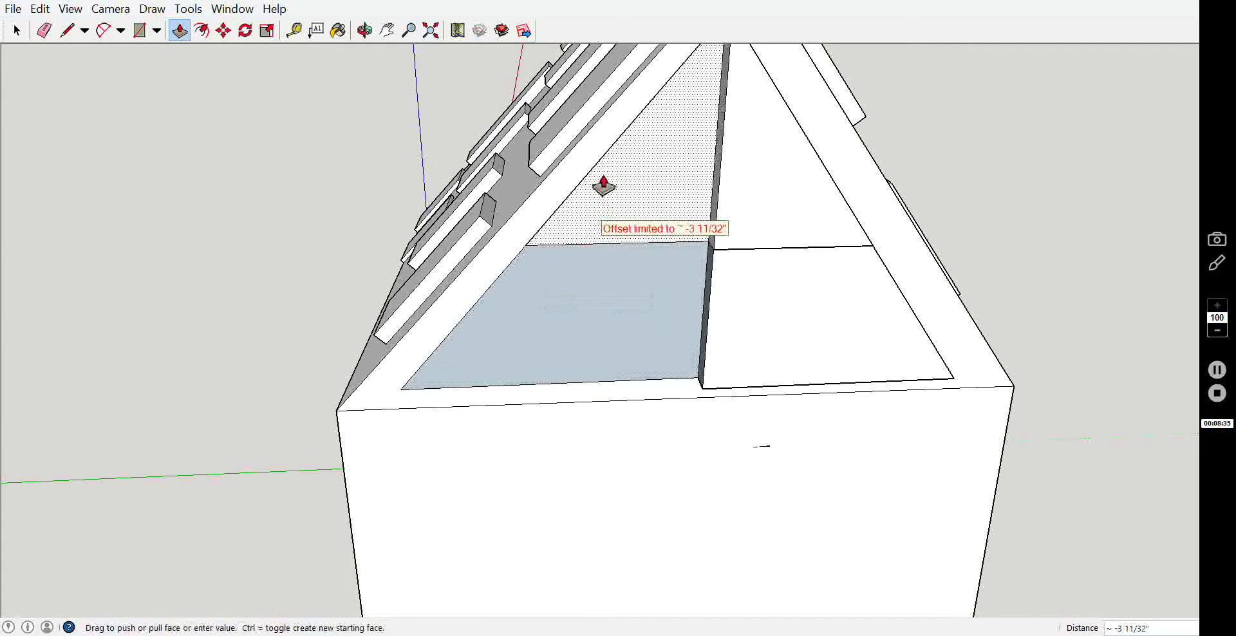
click(783, 290)
click(784, 240)
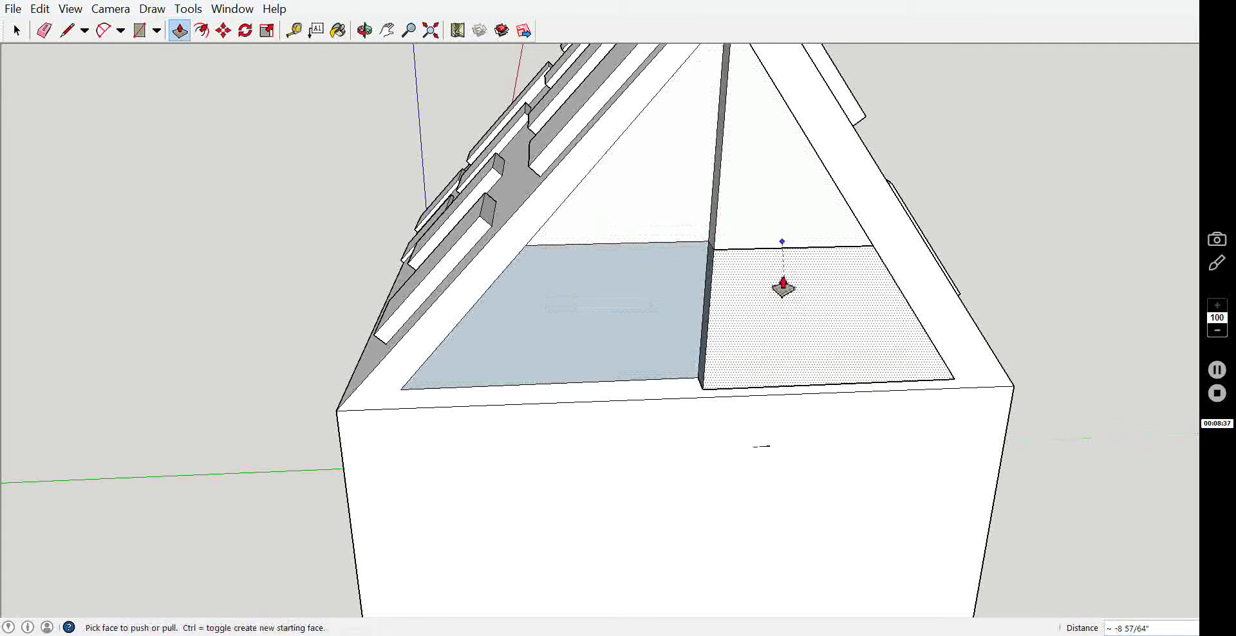
click(782, 287)
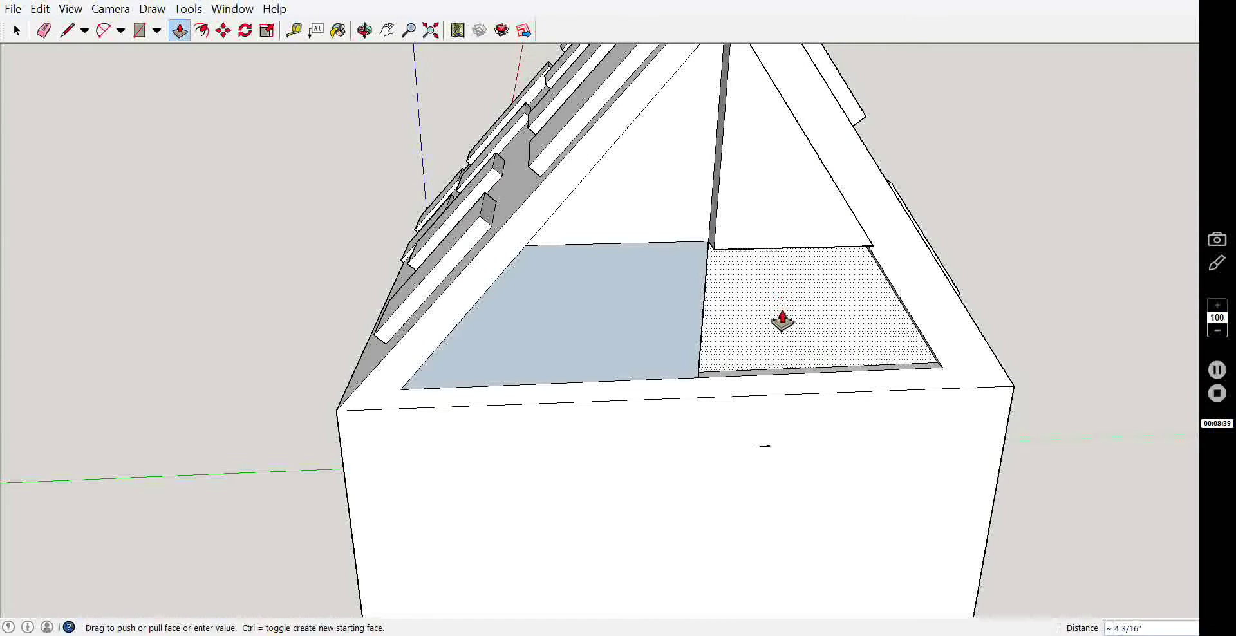
Sink the blue glass pane and the remaining upper gable panels behind the frame.
click(781, 317)
click(666, 338)
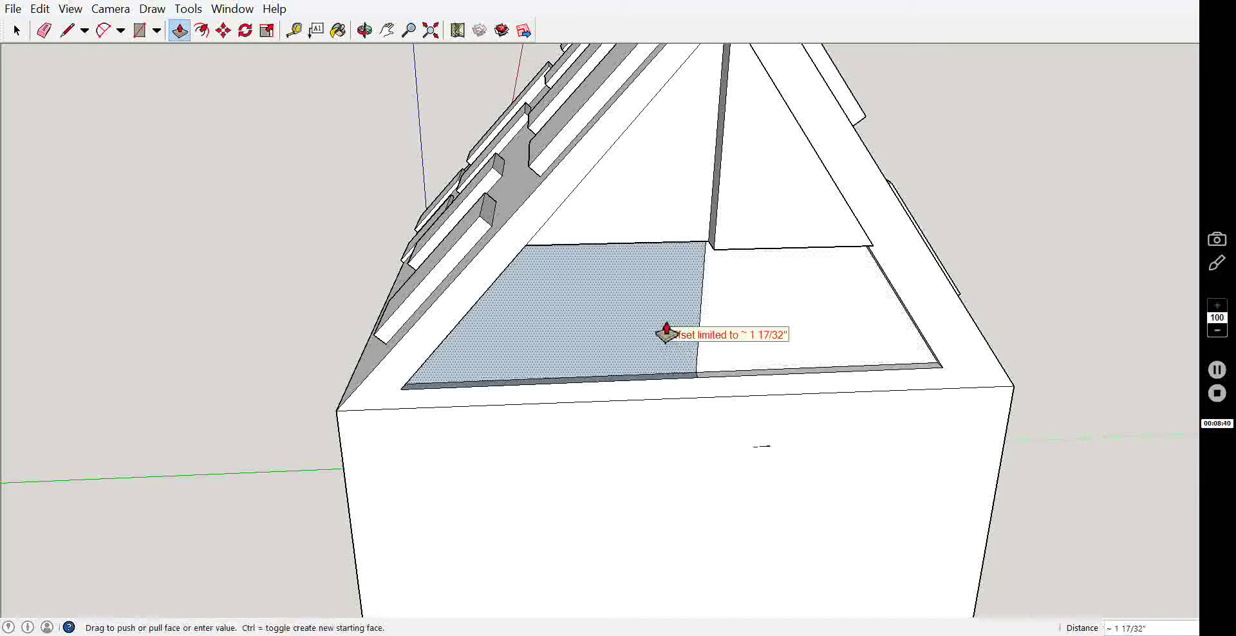
click(676, 295)
click(724, 237)
click(651, 203)
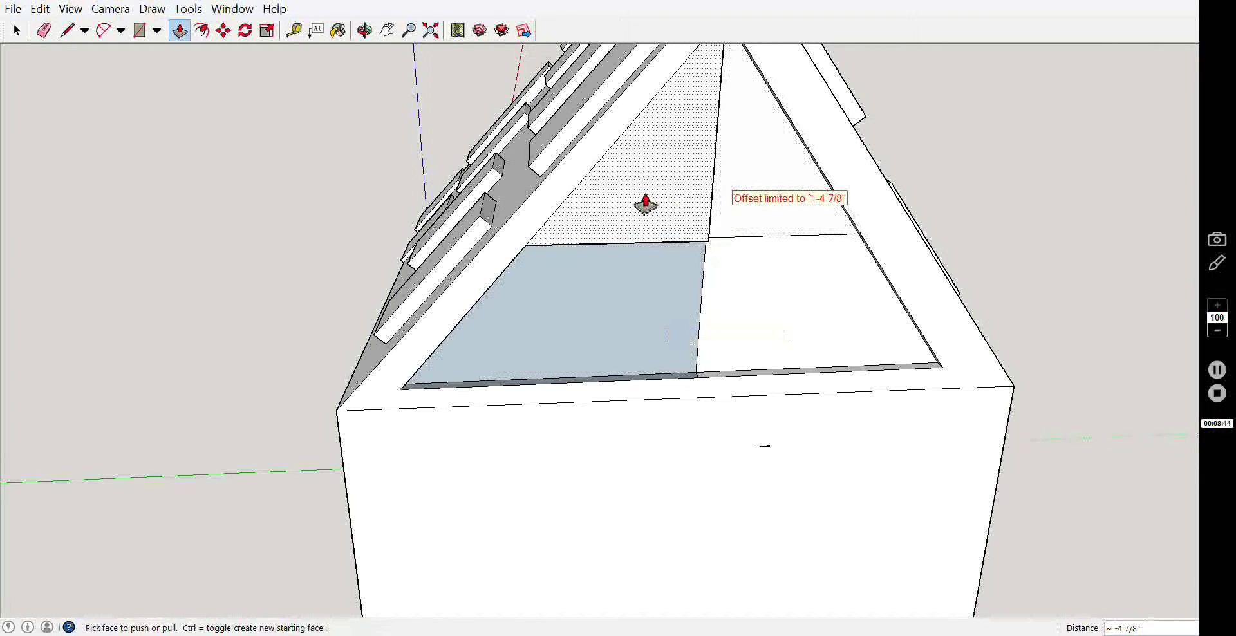
click(648, 190)
click(650, 193)
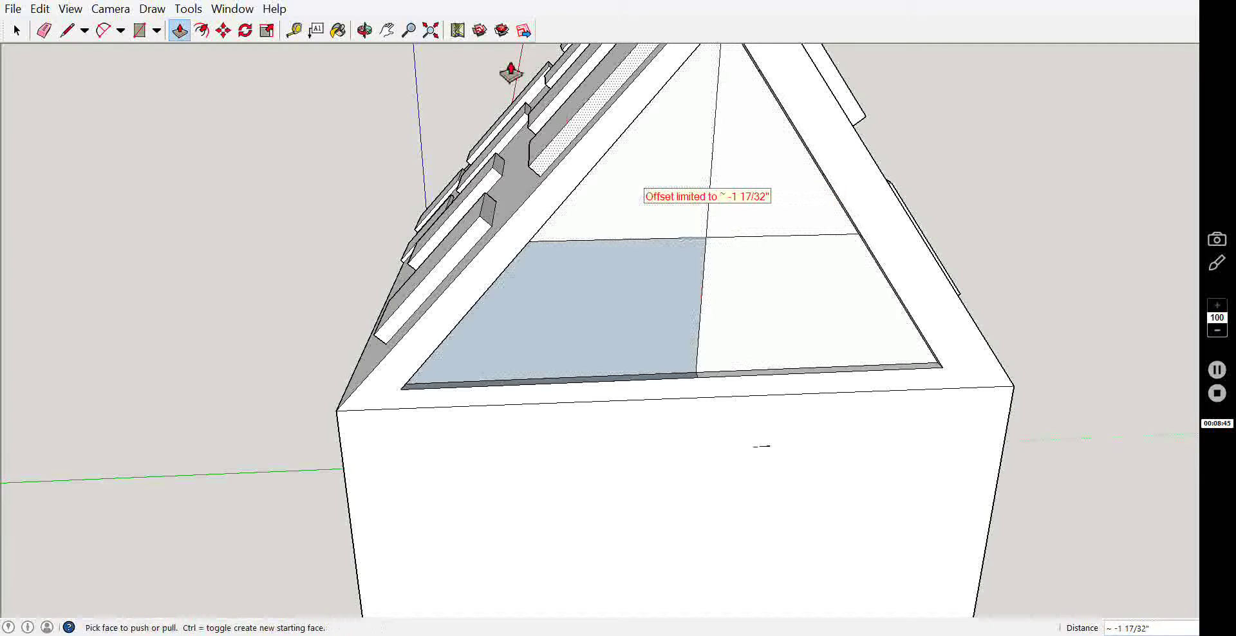
click(364, 31)
mouse_move(811, 264)
mouse_down()
mouse_move(829, 273)
mouse_move(601, 229)
mouse_move(475, 288)
mouse_move(878, 279)
mouse_move(872, 251)
mouse_move(698, 278)
mouse_up()
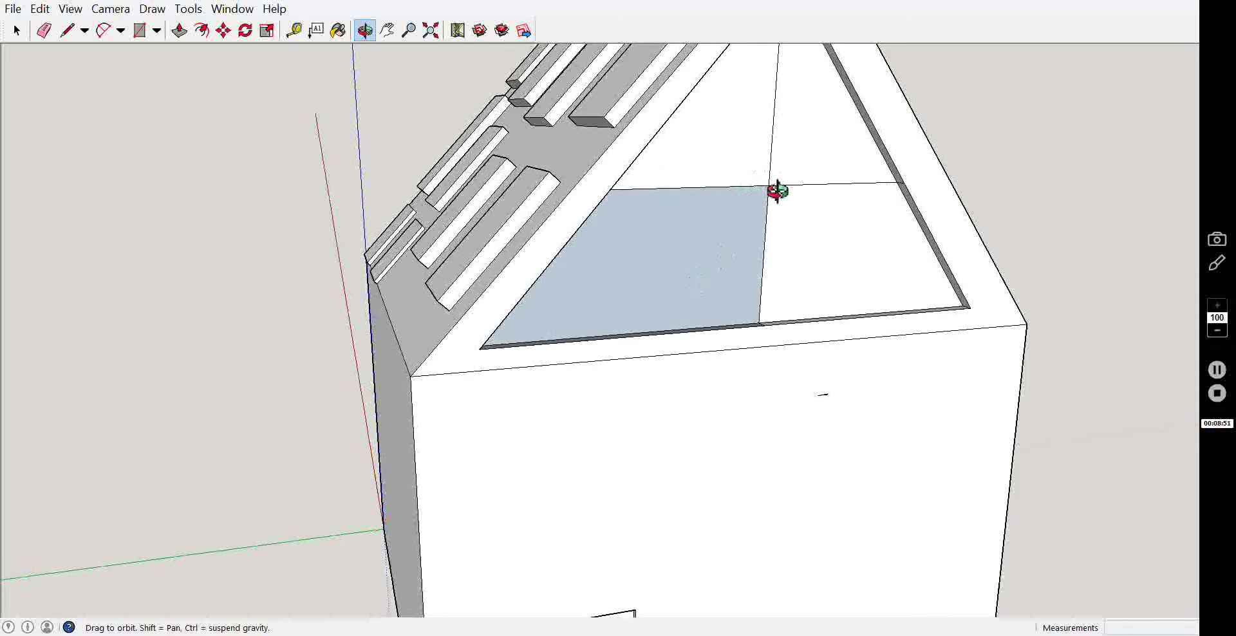
Push the blue gable glass pane a little deeper, then return the view to the door wall.
drag(775, 192, 630, 243)
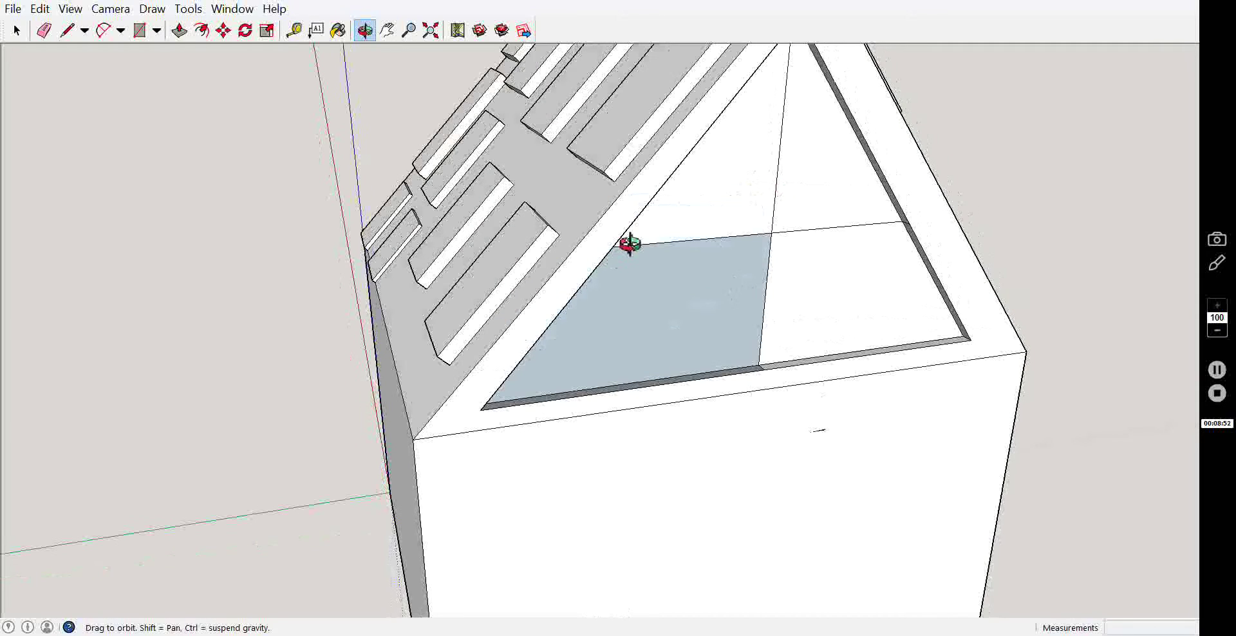
click(338, 30)
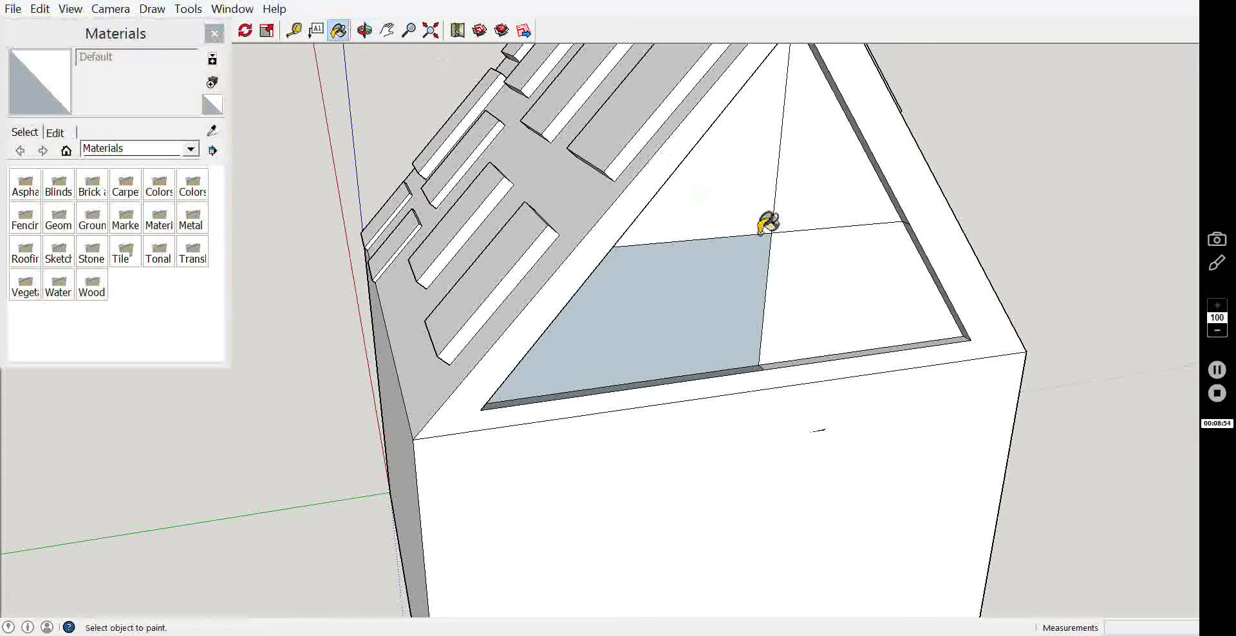
click(215, 34)
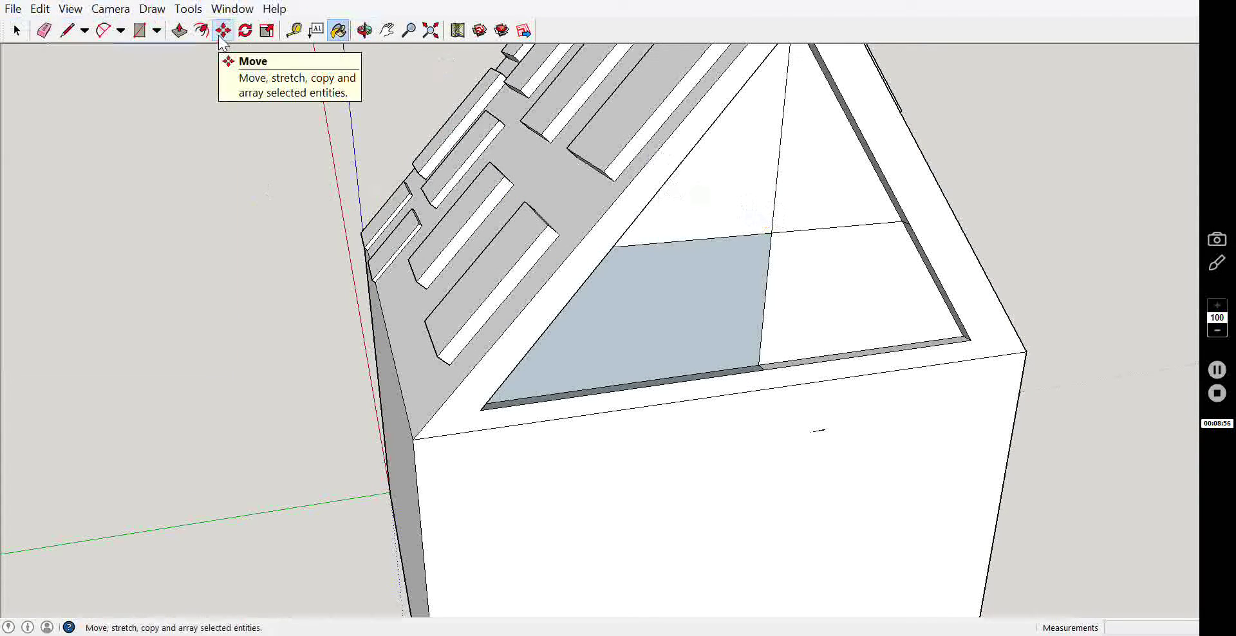
click(339, 30)
click(174, 32)
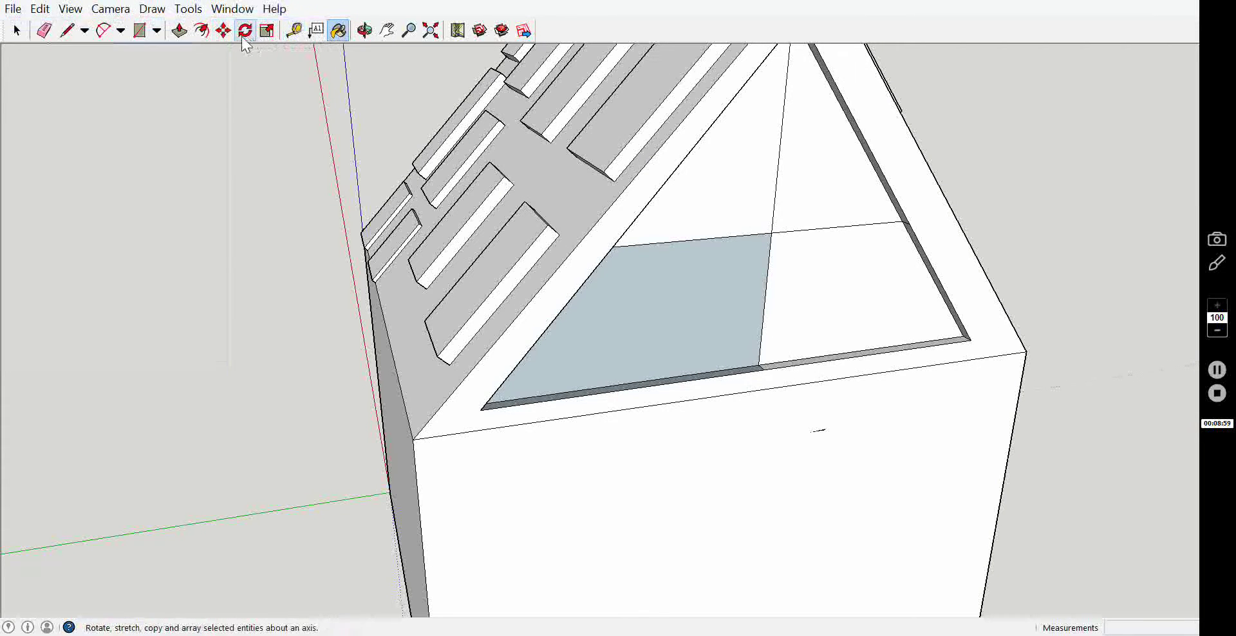
click(179, 30)
click(650, 354)
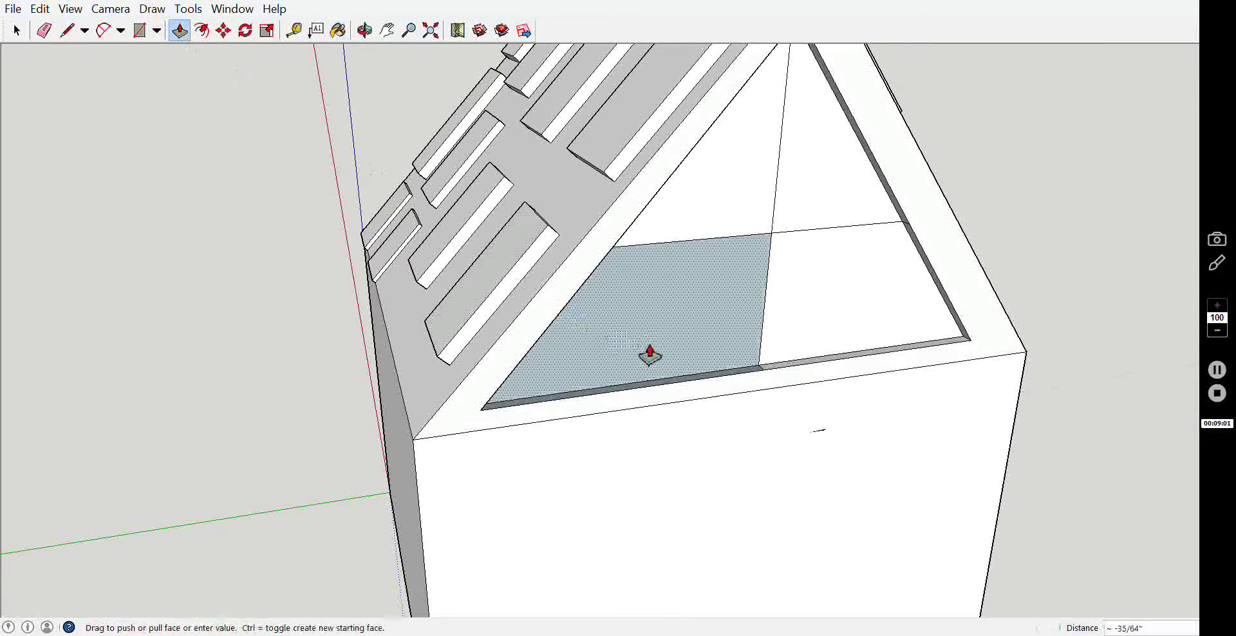
click(670, 325)
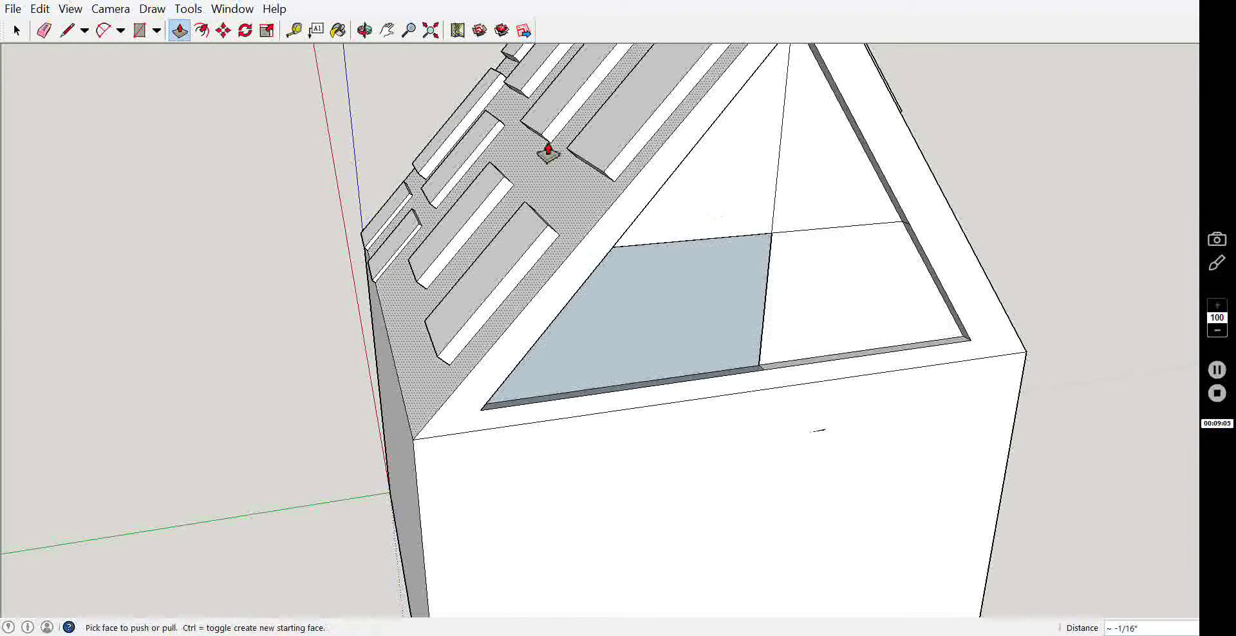
middle_drag(548, 151, 811, 301)
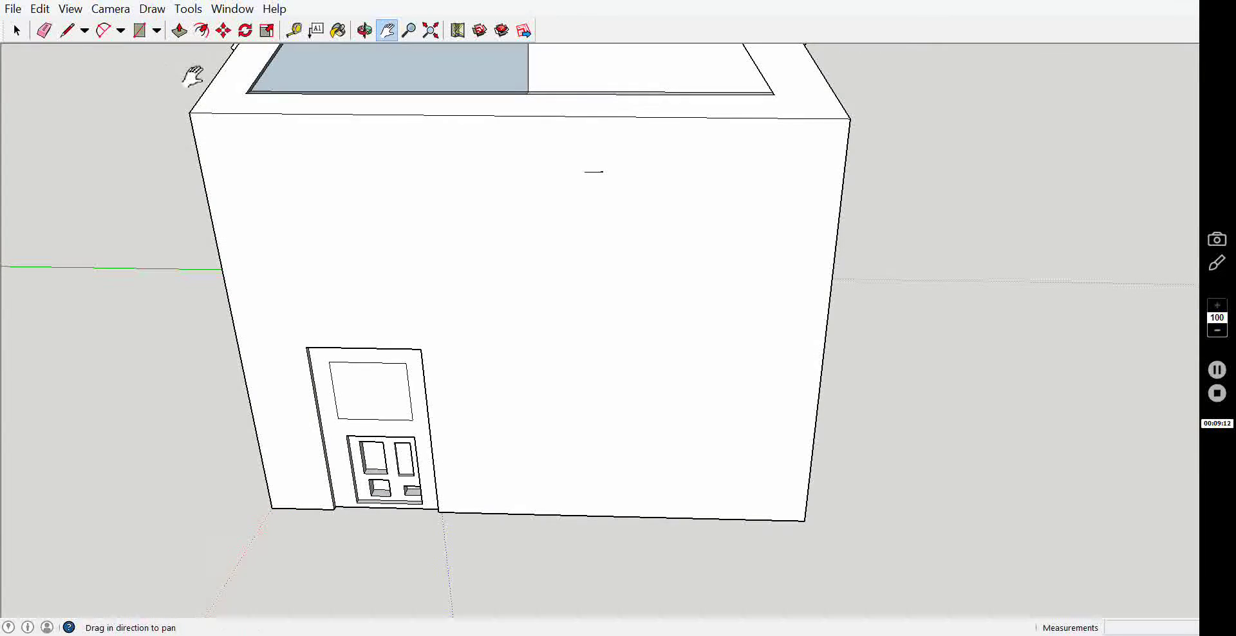
Draw the outer window rectangle beside the door and a slightly smaller inset rectangle inside it.
click(140, 31)
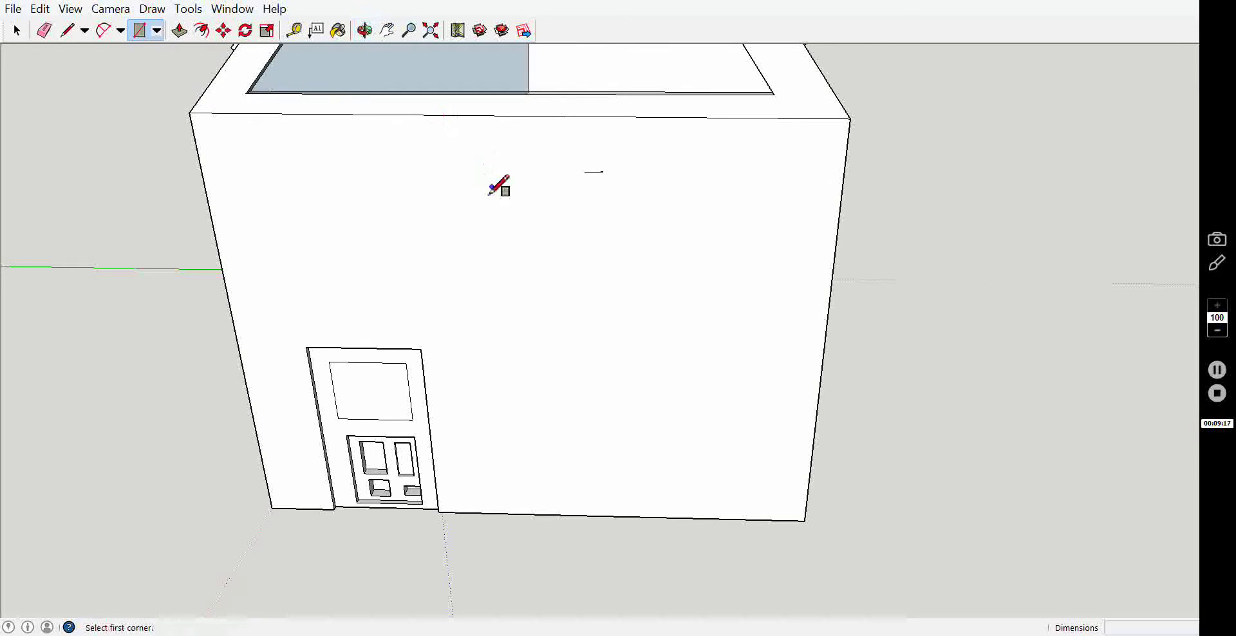
click(458, 259)
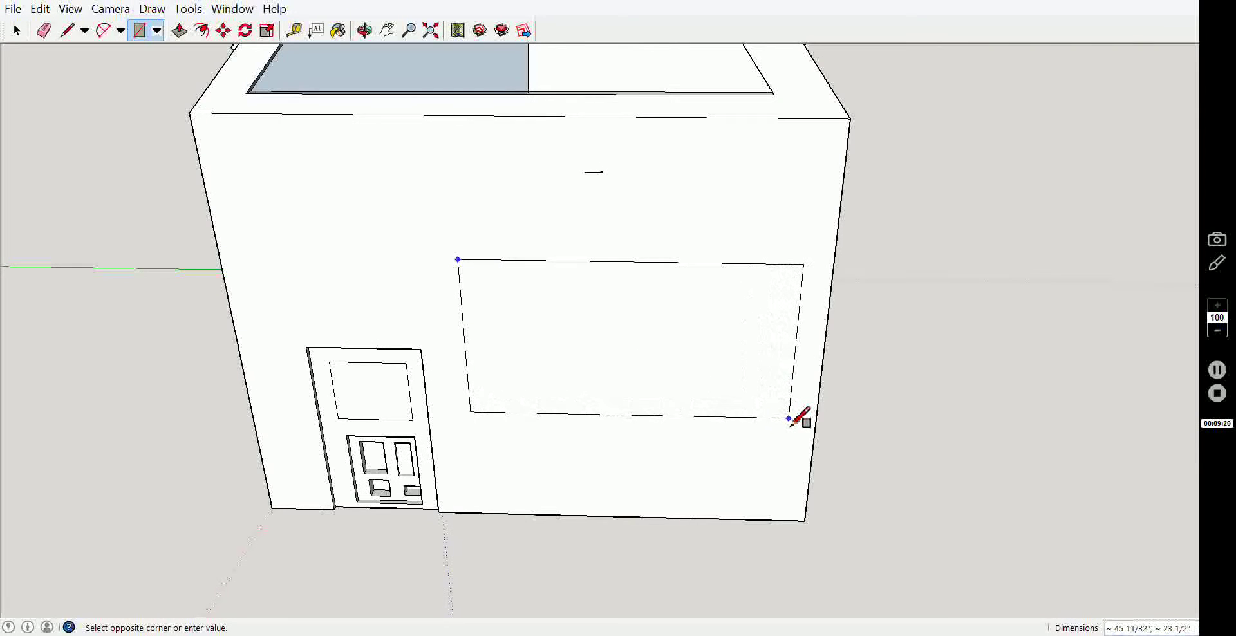
click(789, 419)
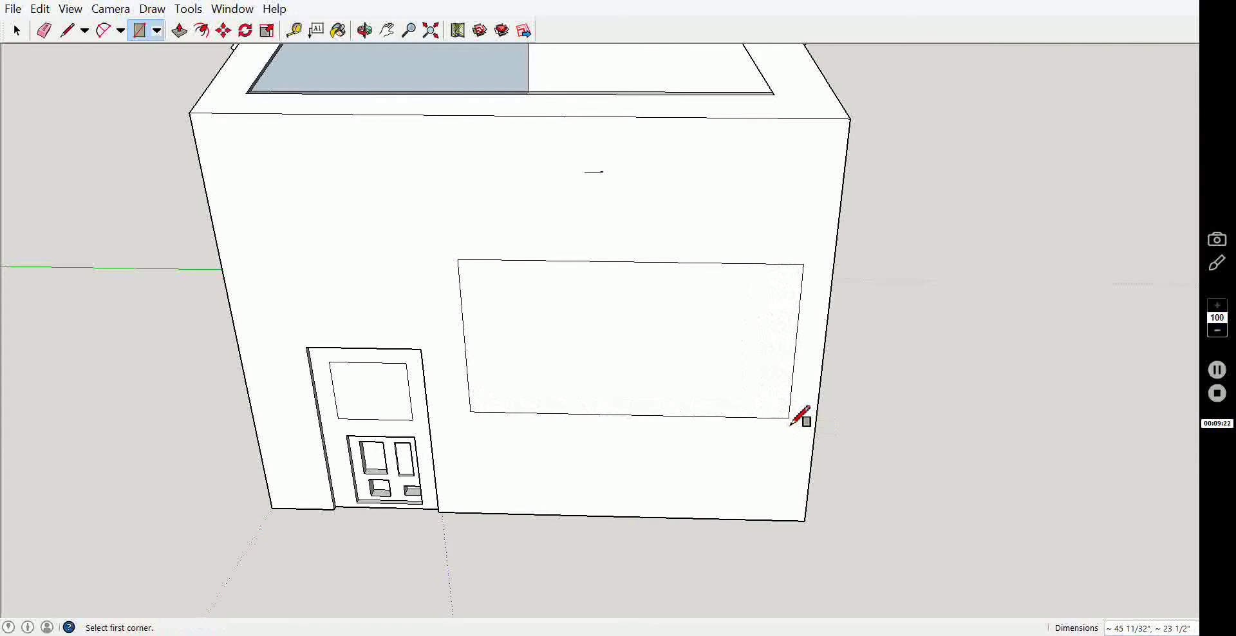
click(487, 284)
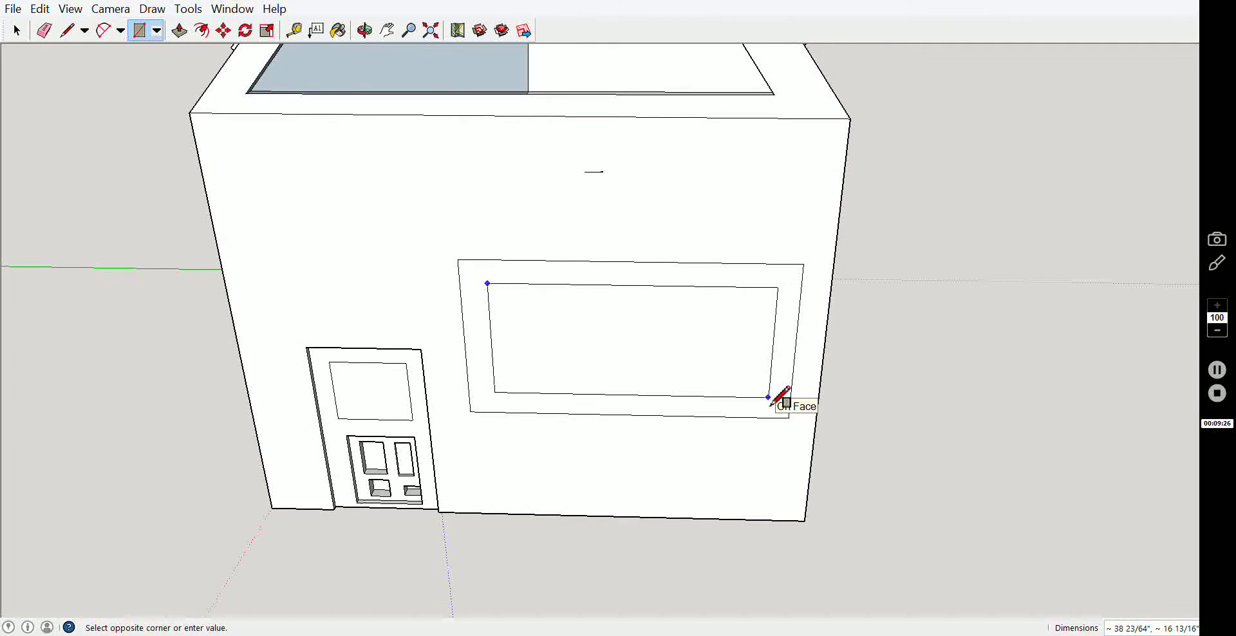
click(769, 397)
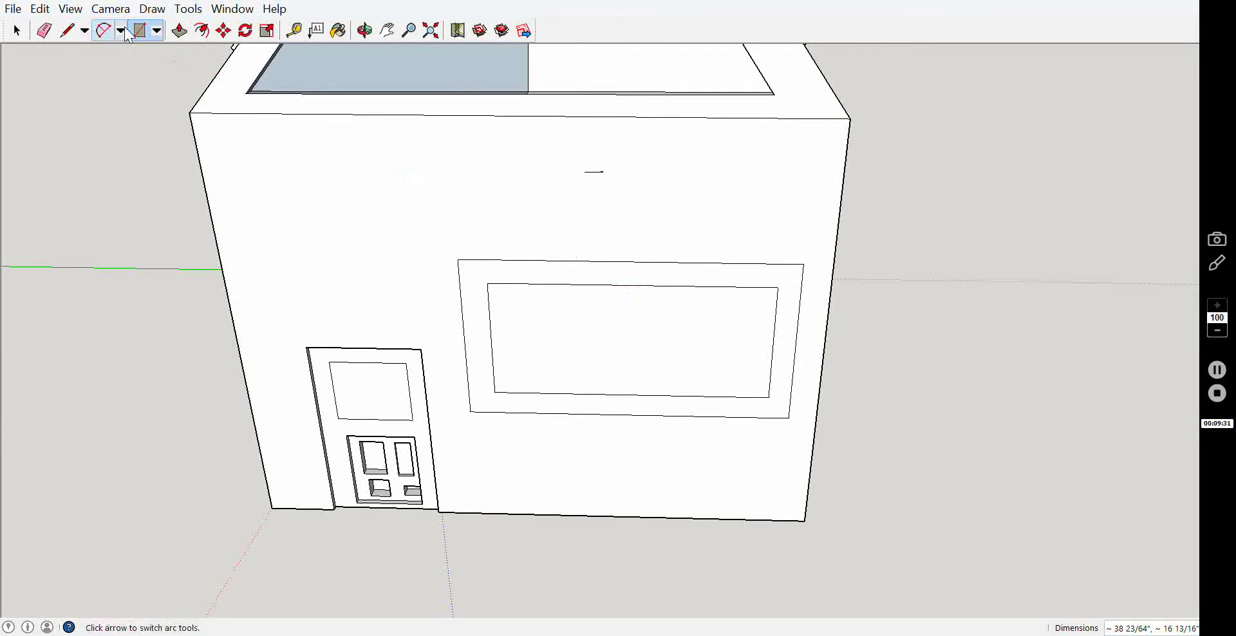
Divide the inset rectangle with midpoint-to-midpoint vertical and horizontal lines into four panes.
click(67, 30)
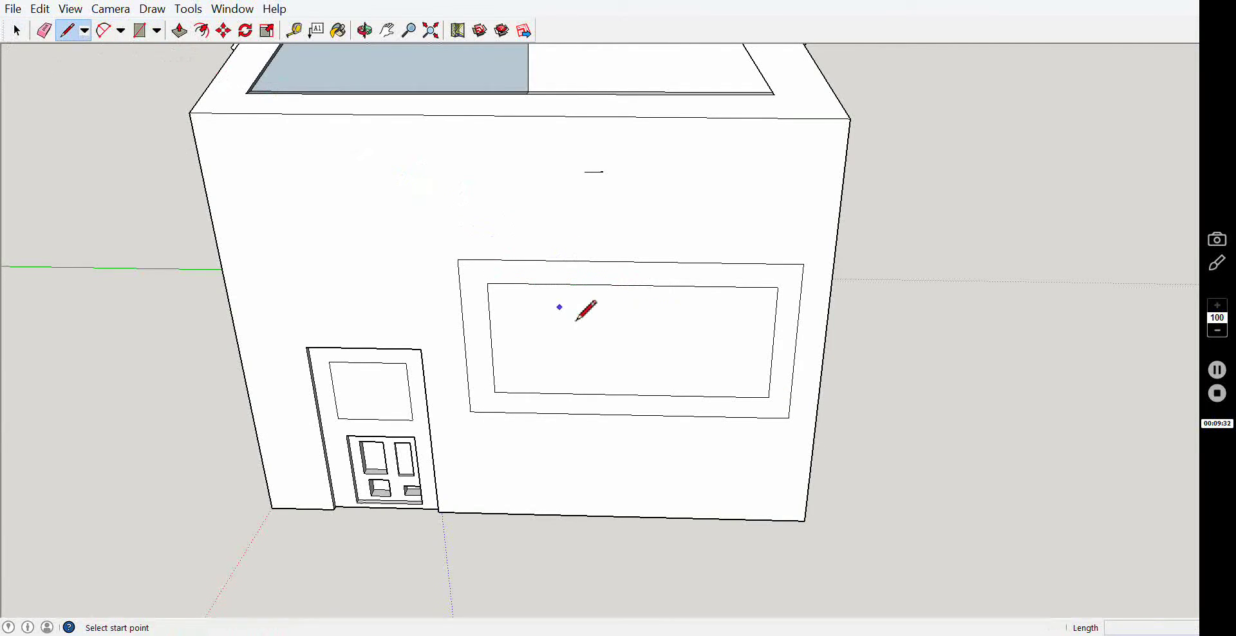
click(633, 286)
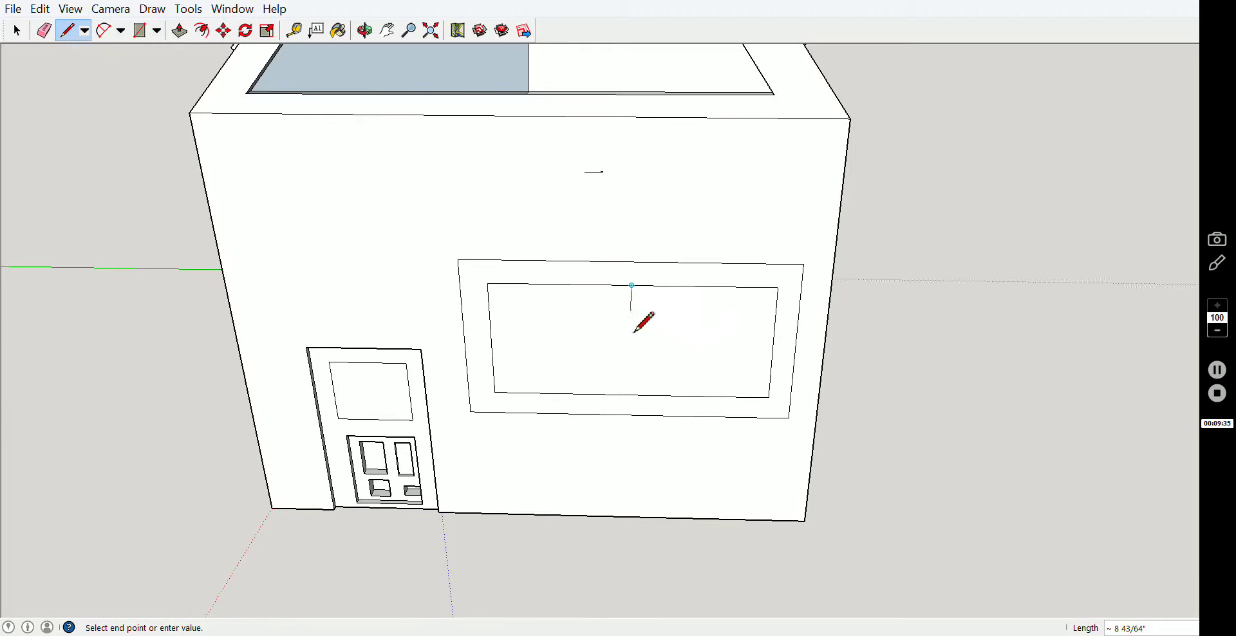
click(632, 395)
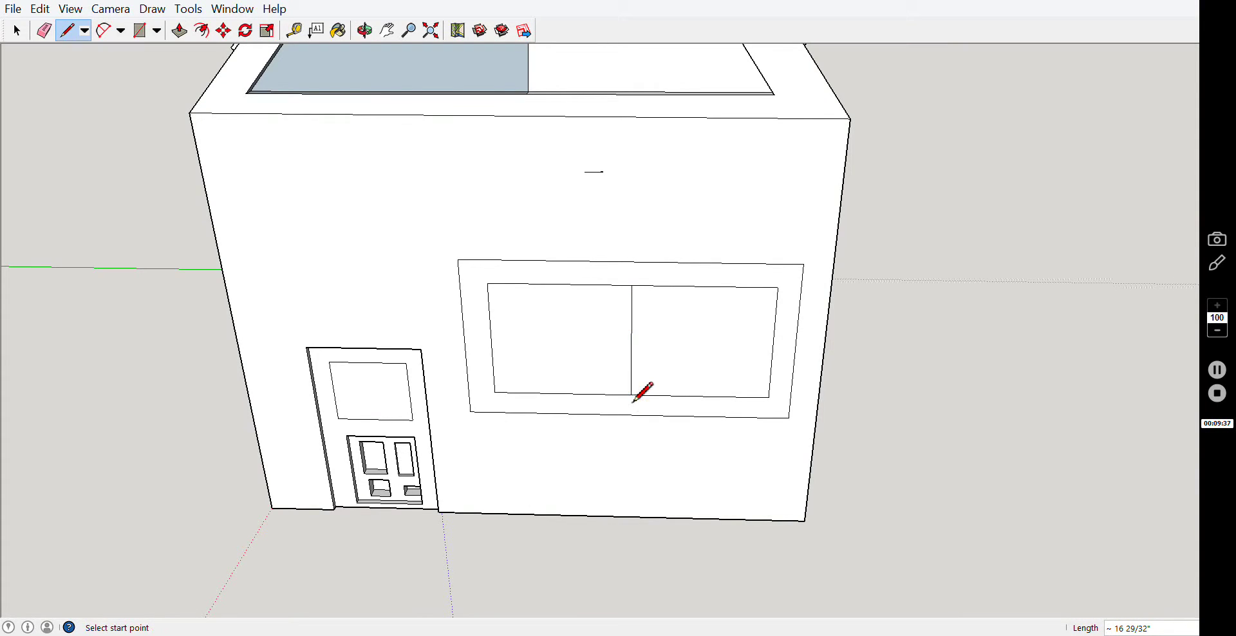
click(491, 339)
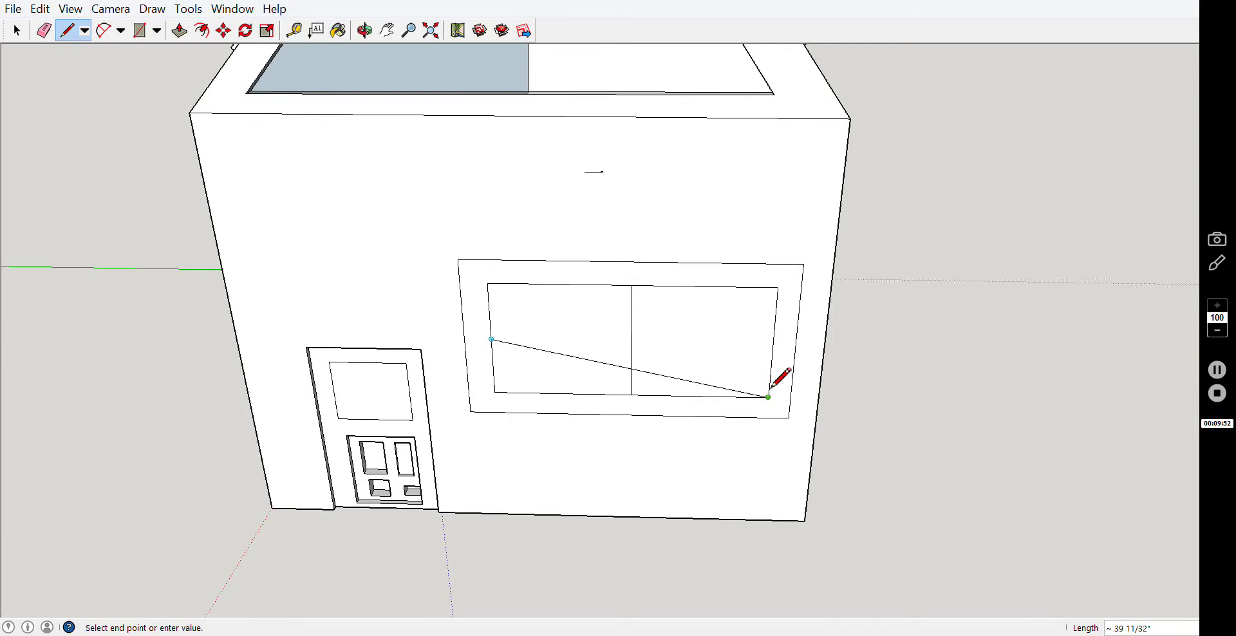
click(774, 344)
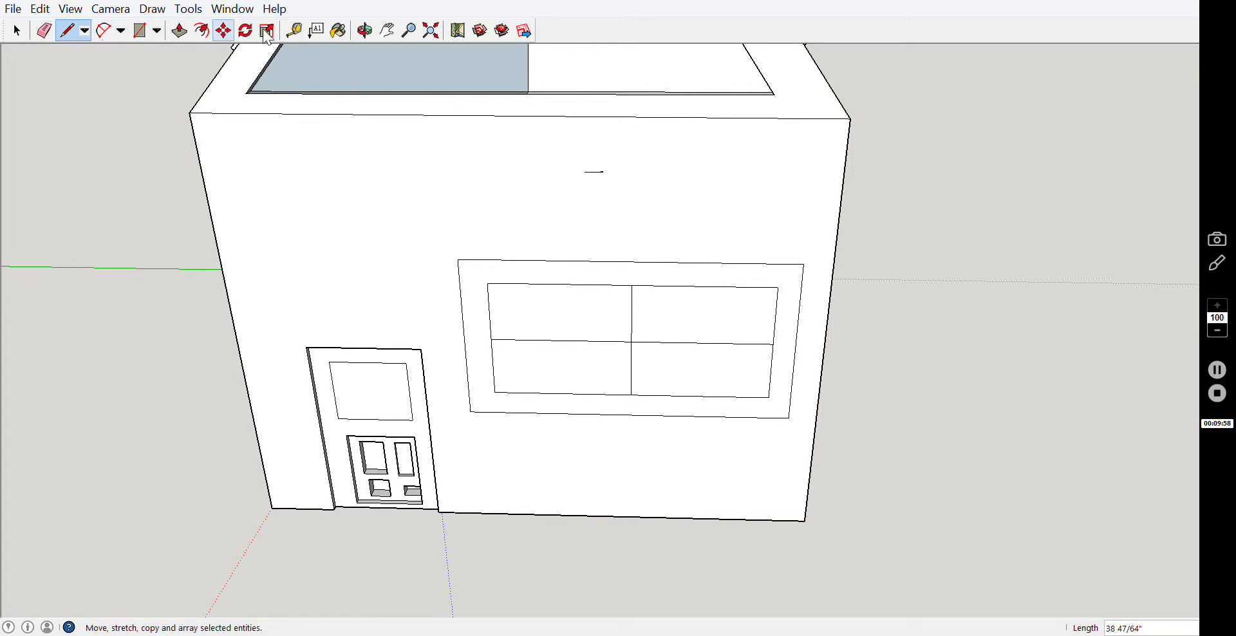
Recess the window frame face into the wall with Push/Pull.
click(180, 31)
click(475, 286)
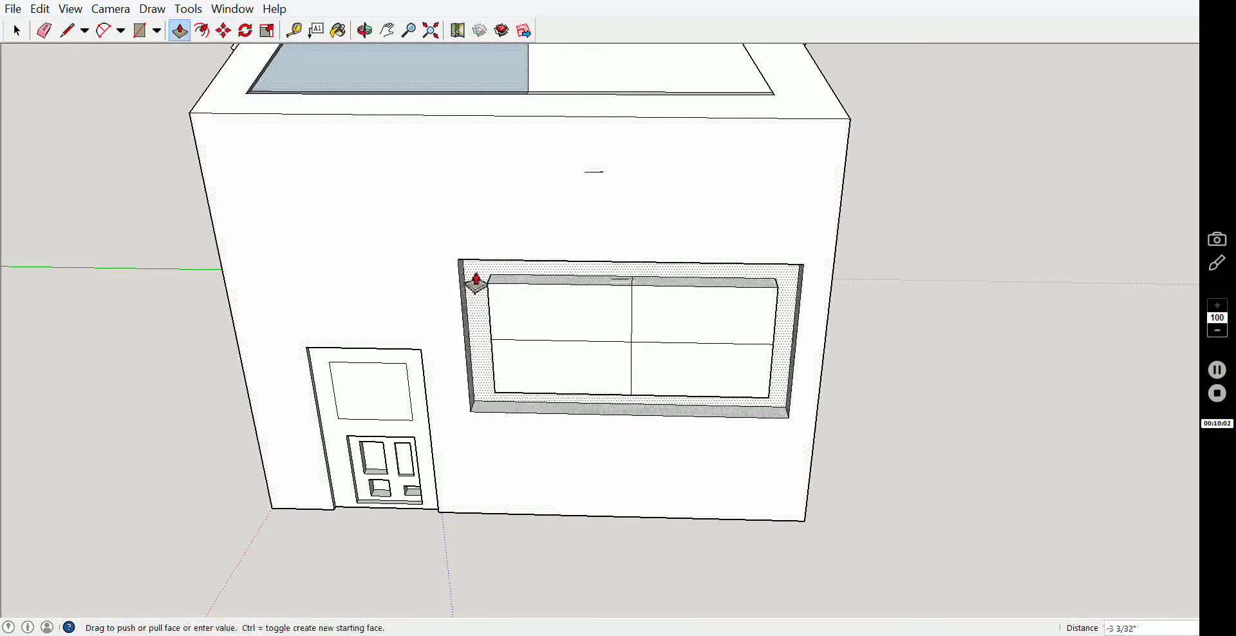
click(513, 311)
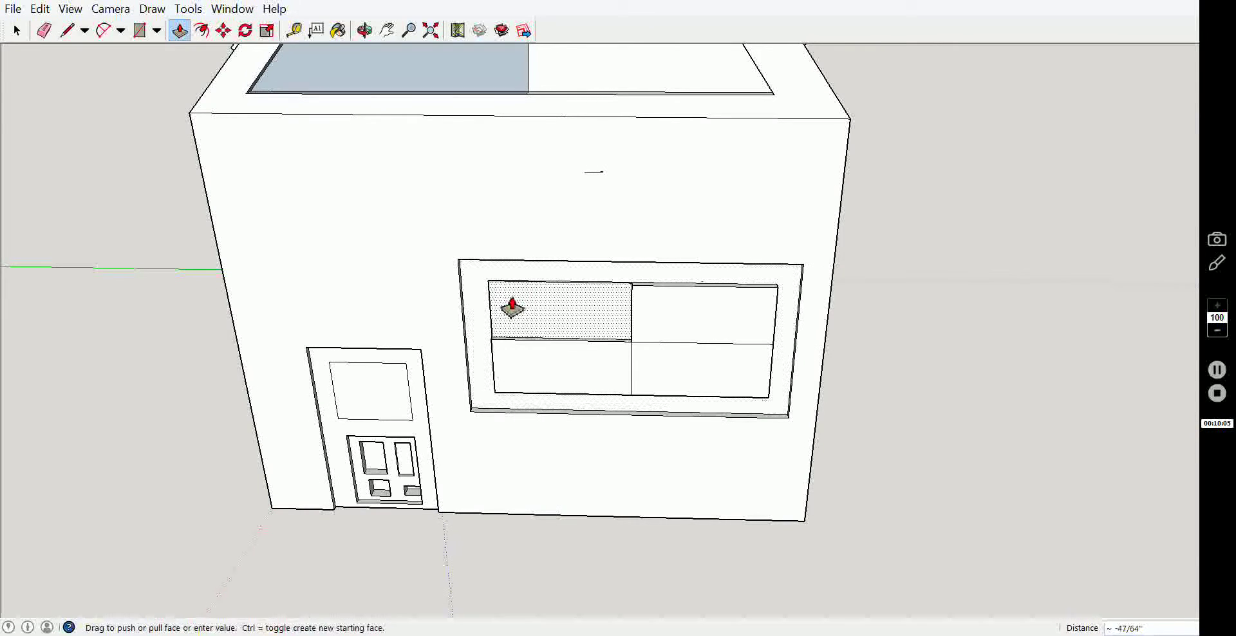
Push the upper-left, lower-left and upper-right panes slightly inward.
click(510, 303)
click(547, 353)
click(547, 346)
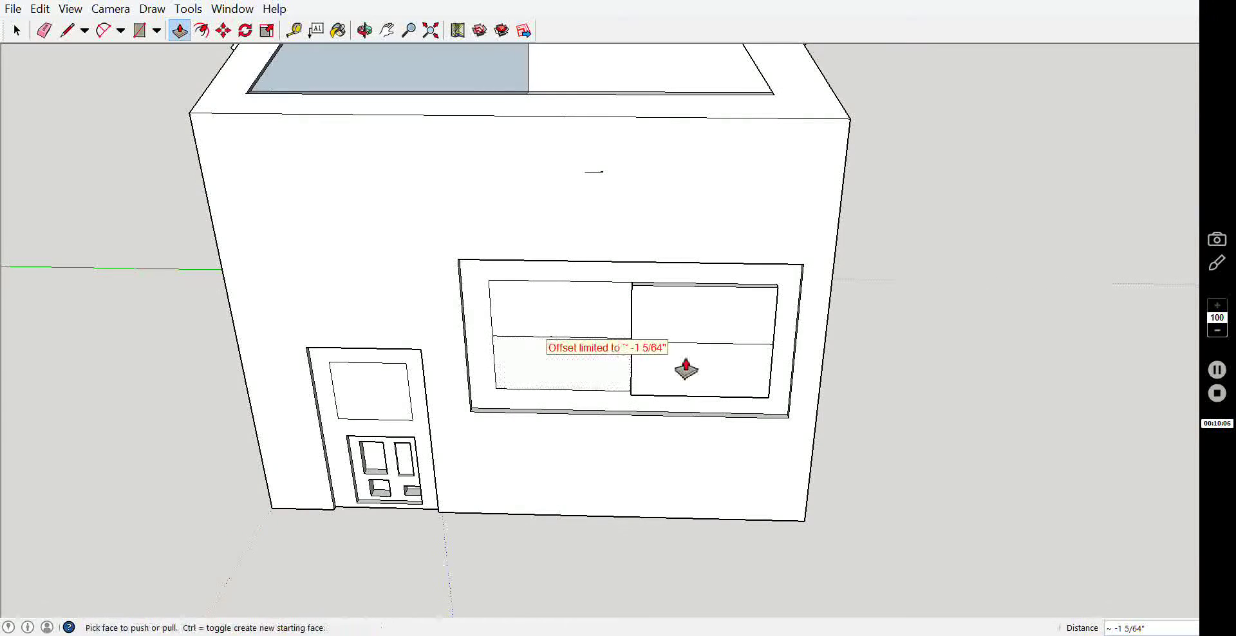
click(687, 367)
click(690, 341)
click(684, 322)
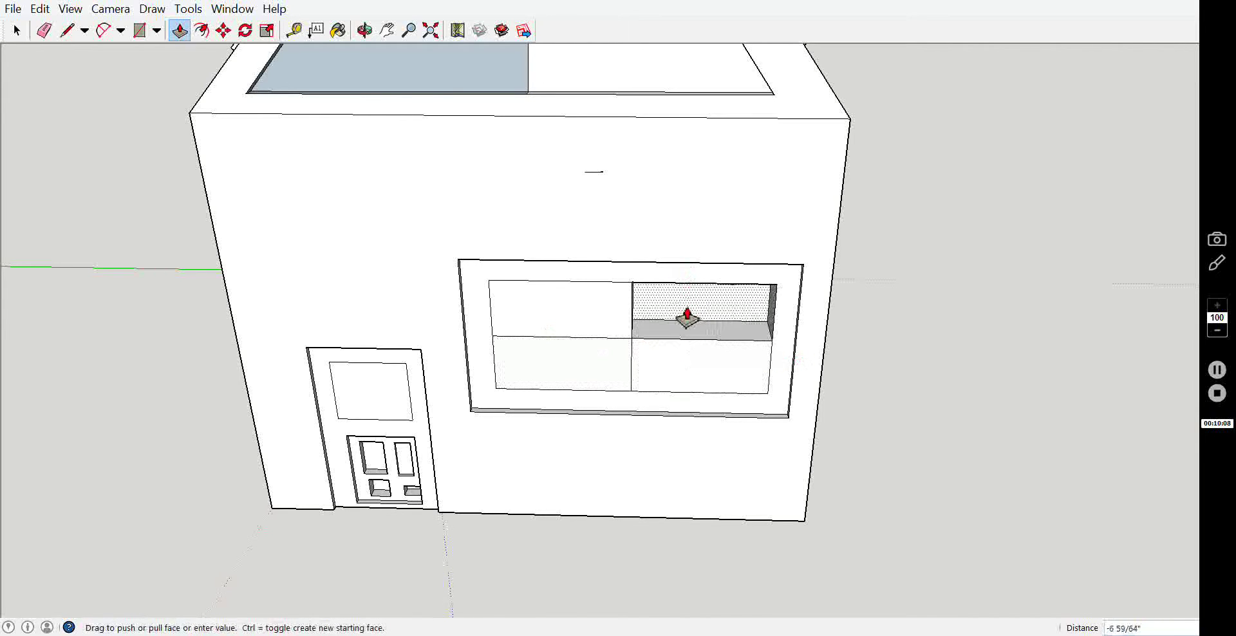
click(685, 330)
Recess the lower-right, lower-left and upper-left panes to about 1 13/16" inside the frame.
click(689, 353)
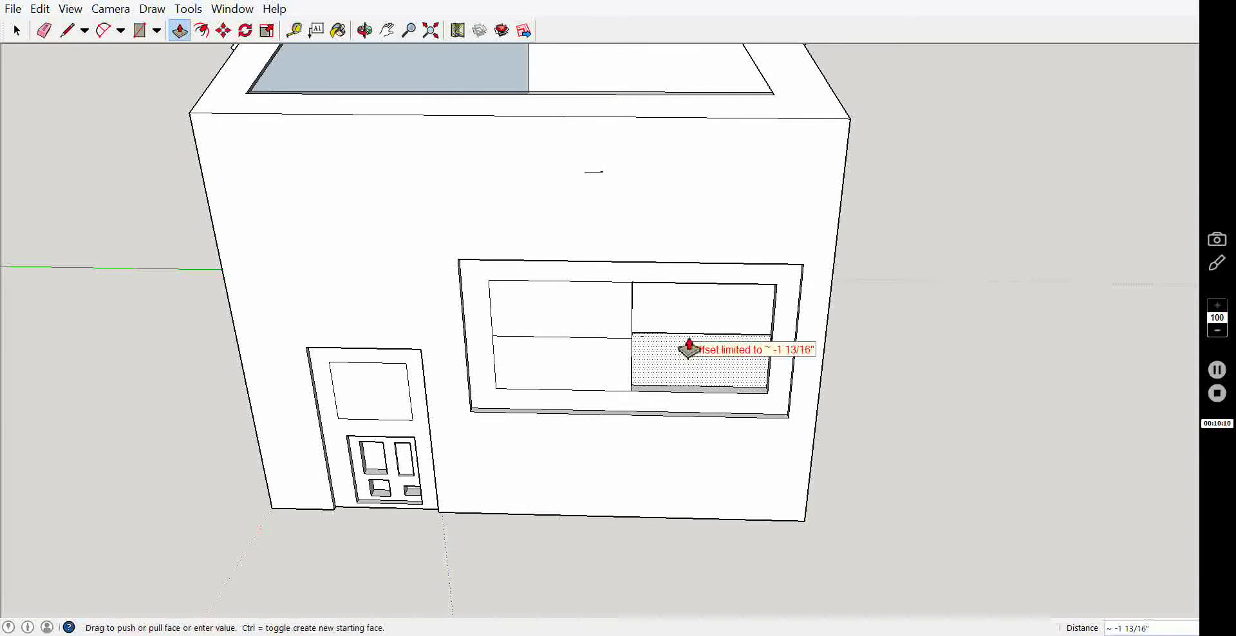
click(638, 351)
click(619, 356)
click(622, 346)
click(593, 320)
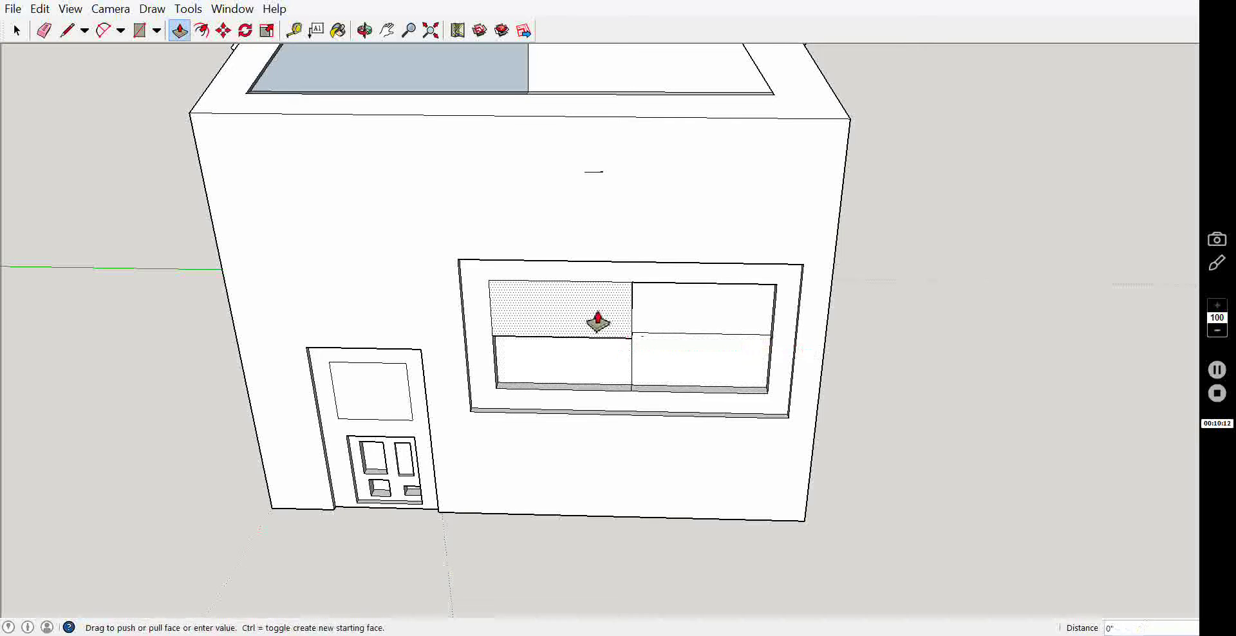
click(595, 311)
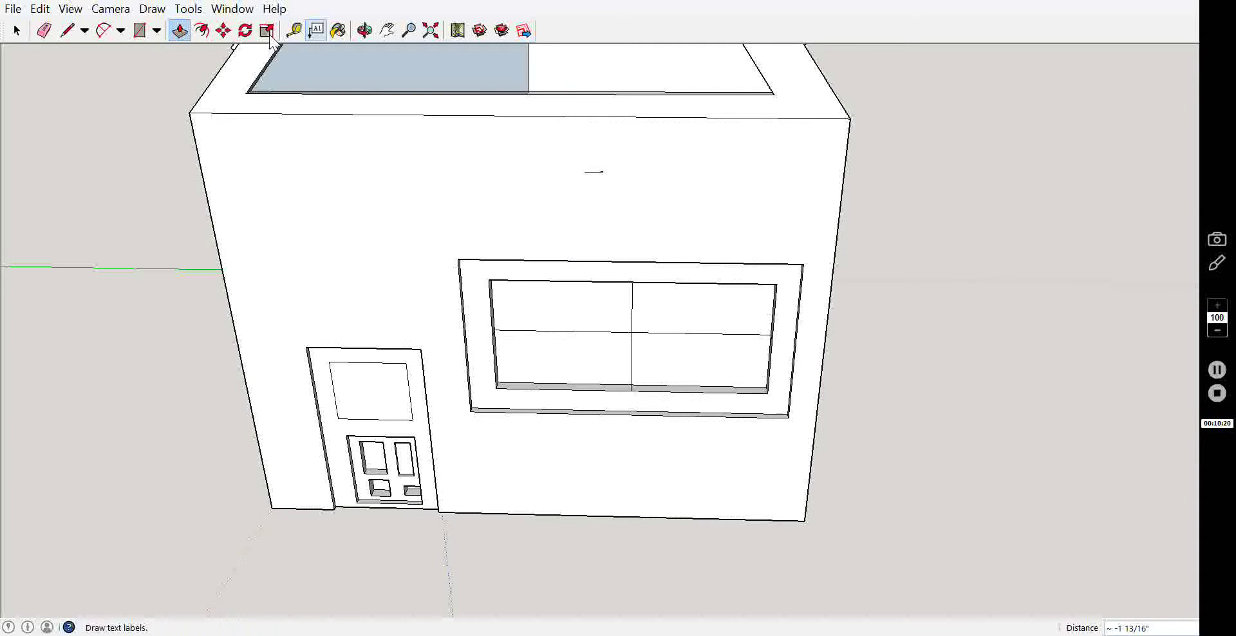
click(67, 30)
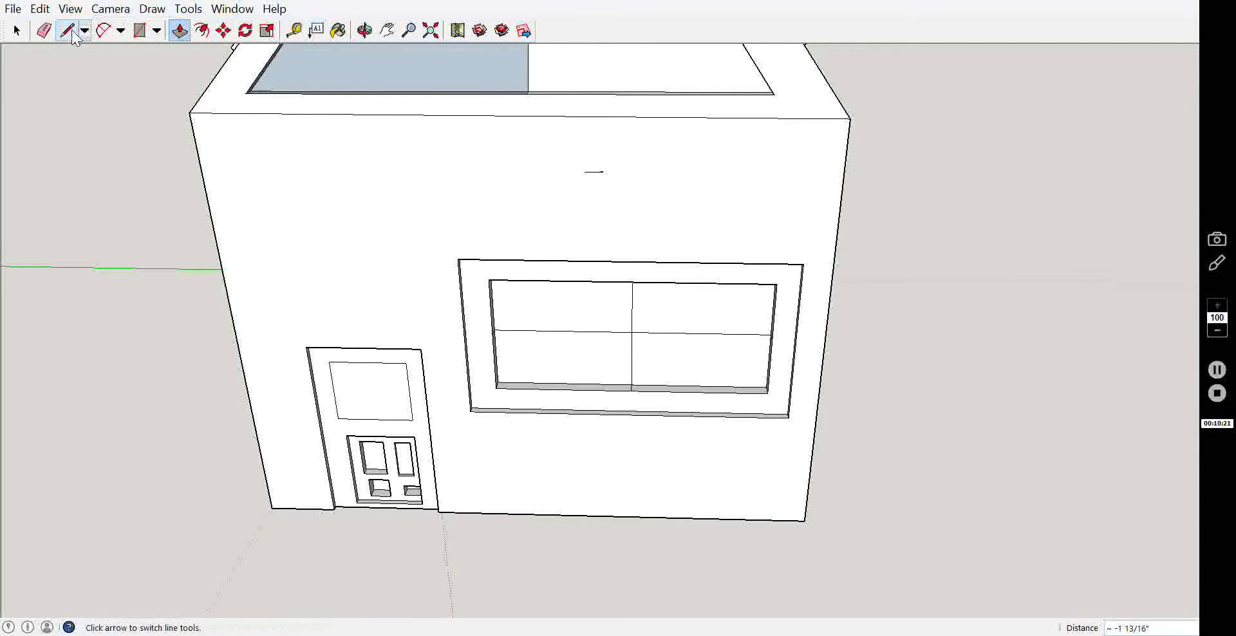
Draw a test line across the lower-left pane, then erase it.
click(532, 356)
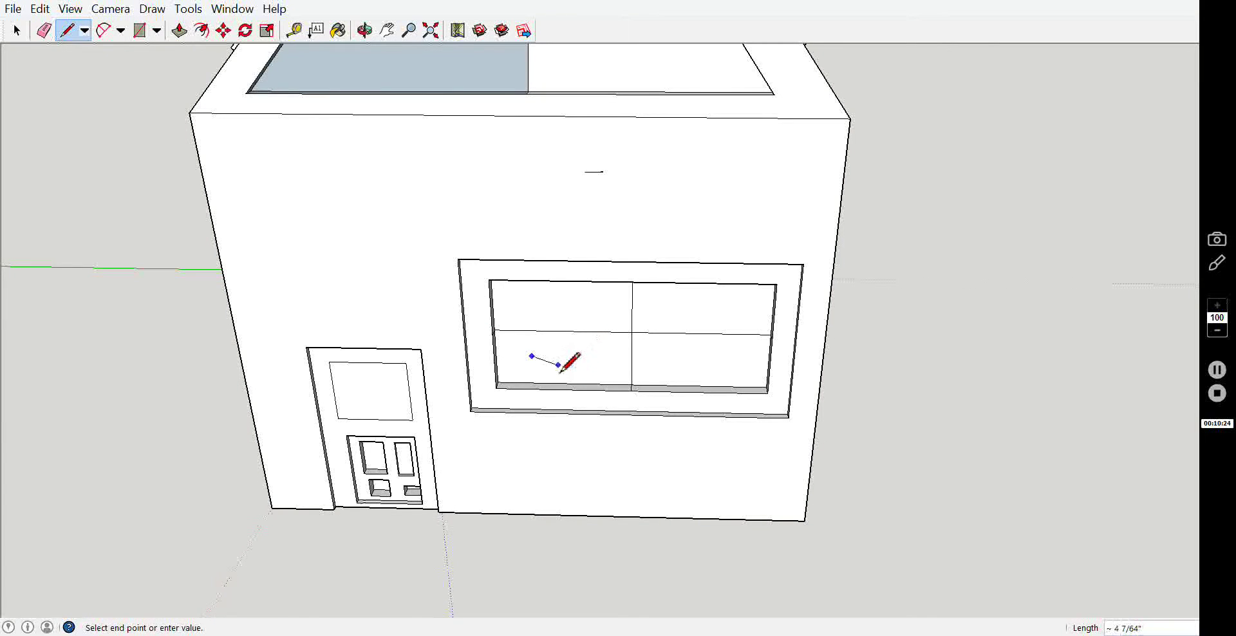
click(569, 356)
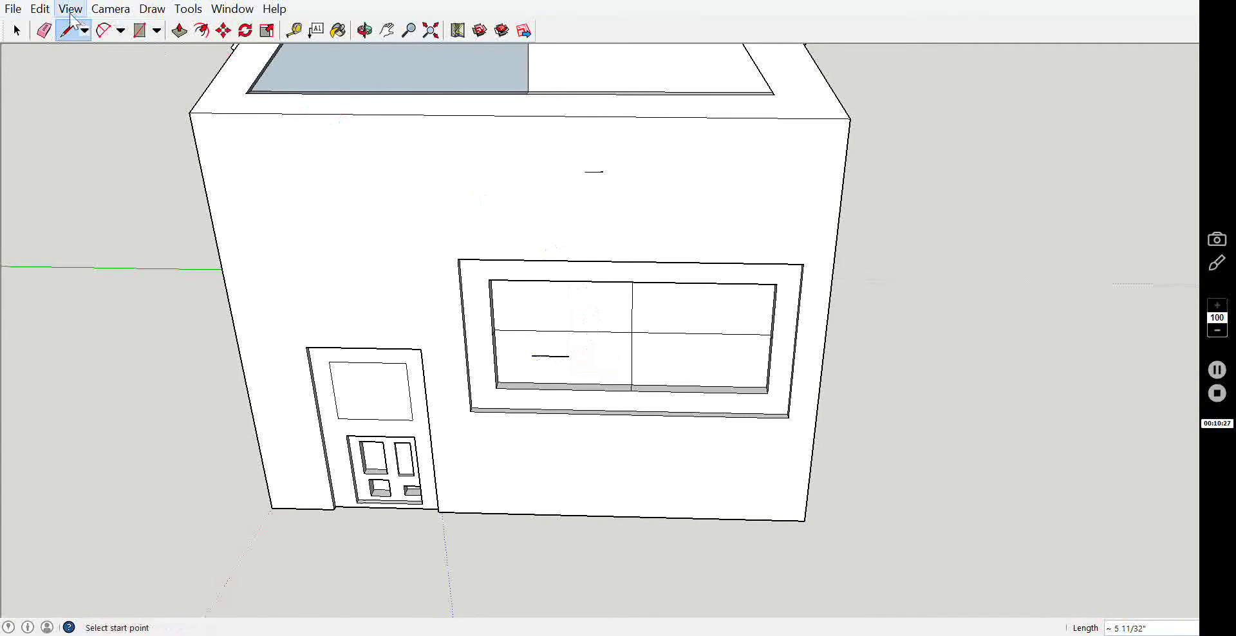
click(44, 30)
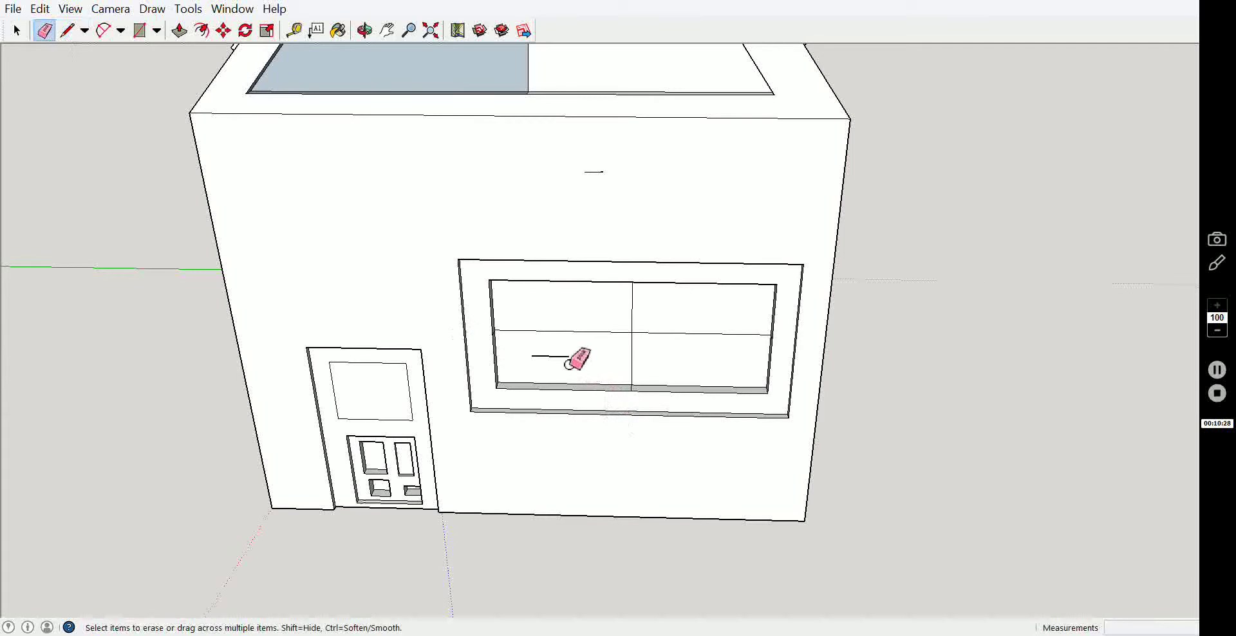
drag(566, 356, 535, 353)
Sketch freehand glint strokes across the lower-left and lower-right panes.
click(84, 30)
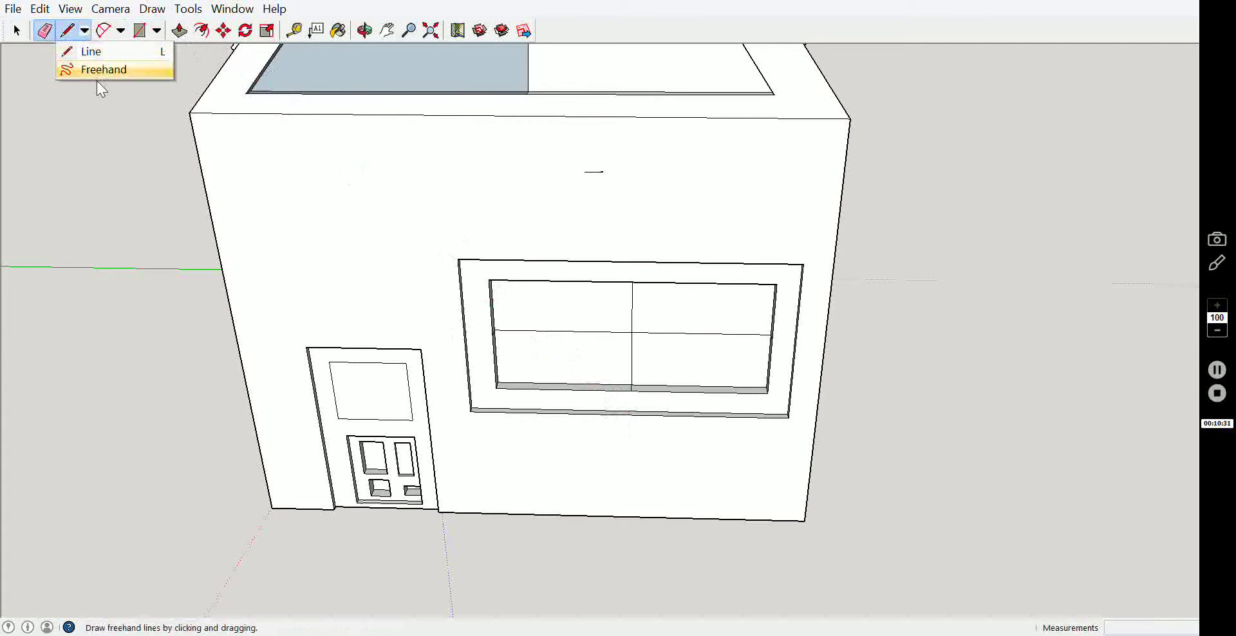
click(97, 73)
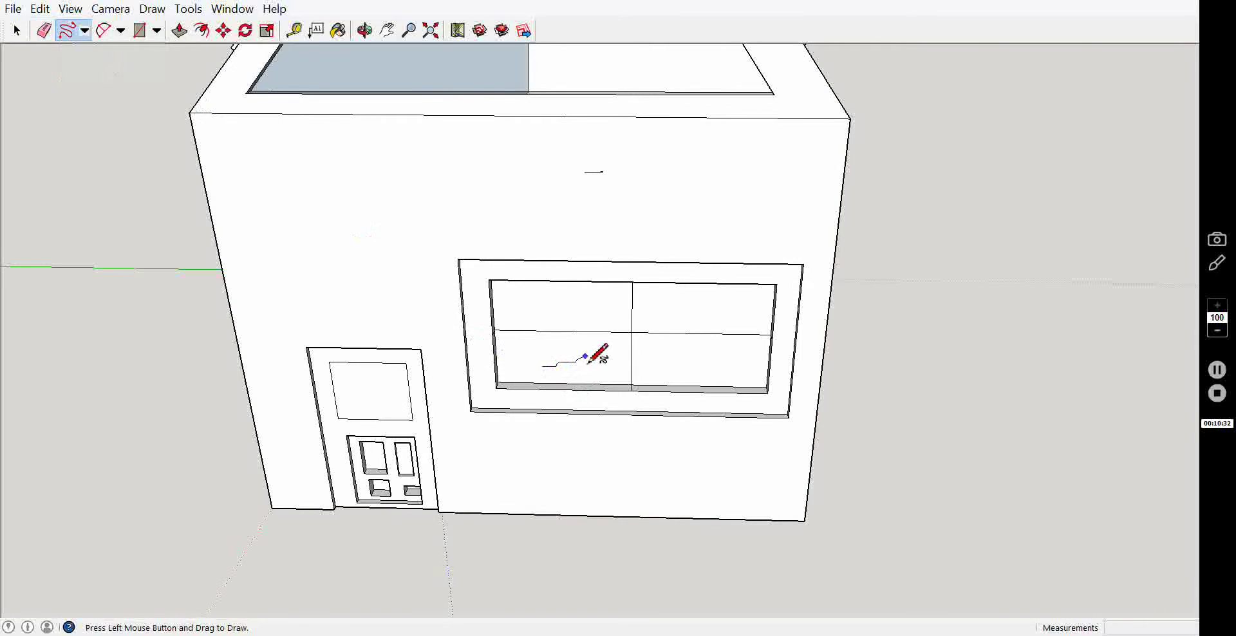
drag(557, 364, 585, 356)
drag(693, 373, 715, 358)
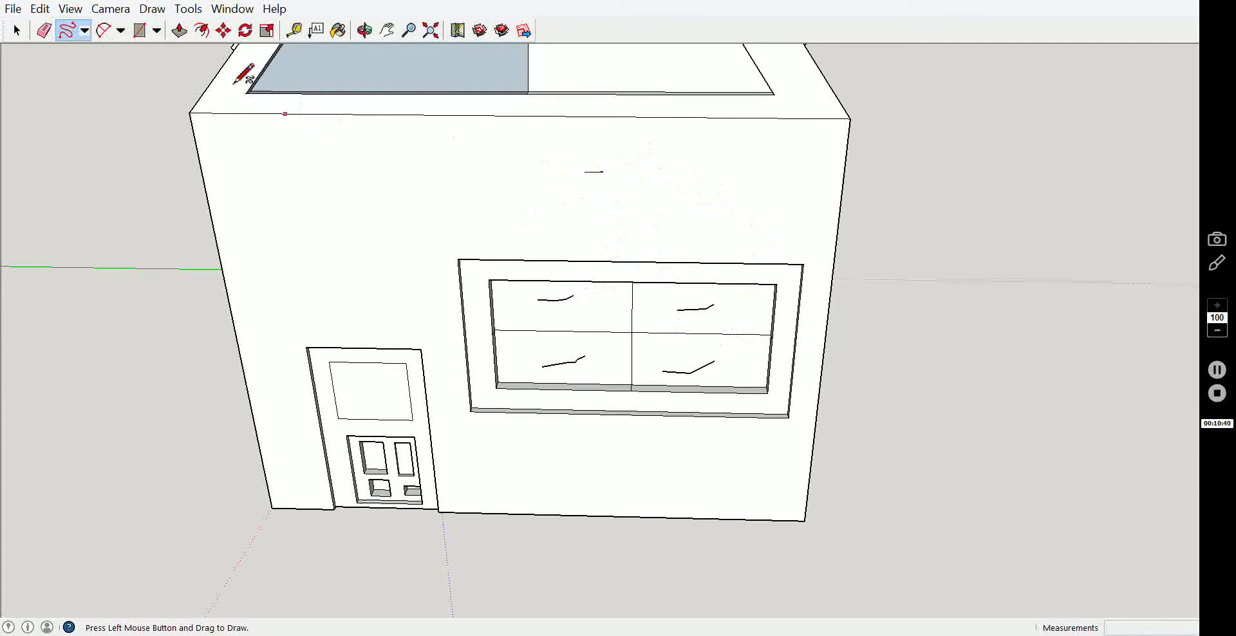
click(43, 30)
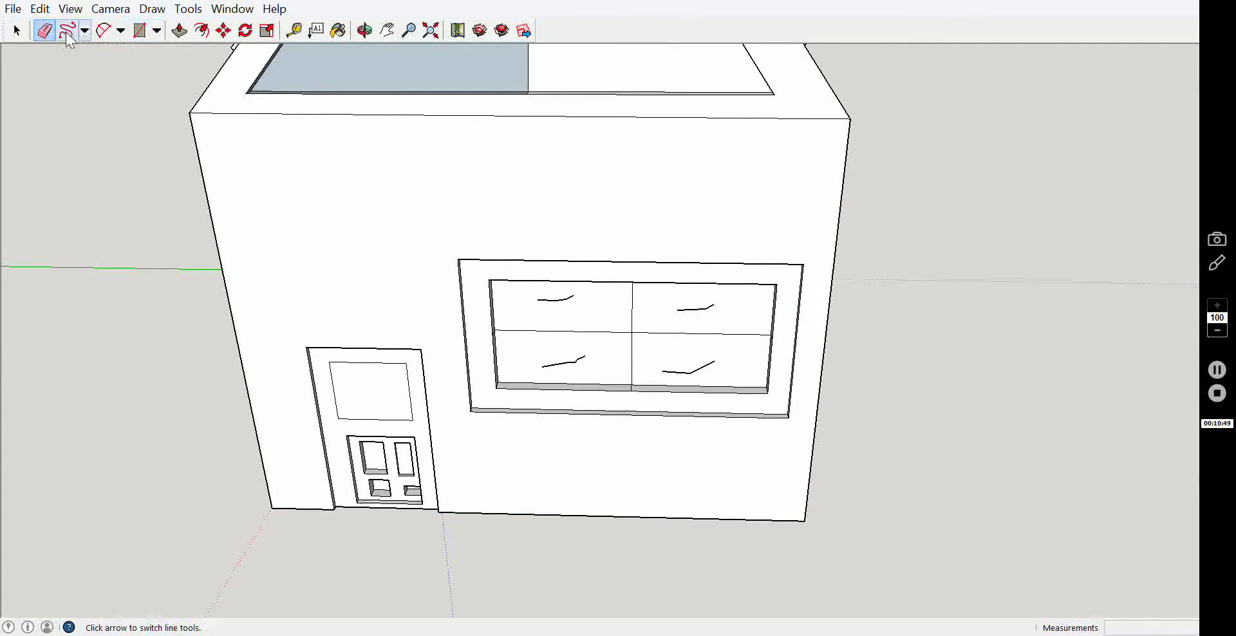
Orbit to a high view of the whole house and draw a large ground rectangle around it.
click(84, 35)
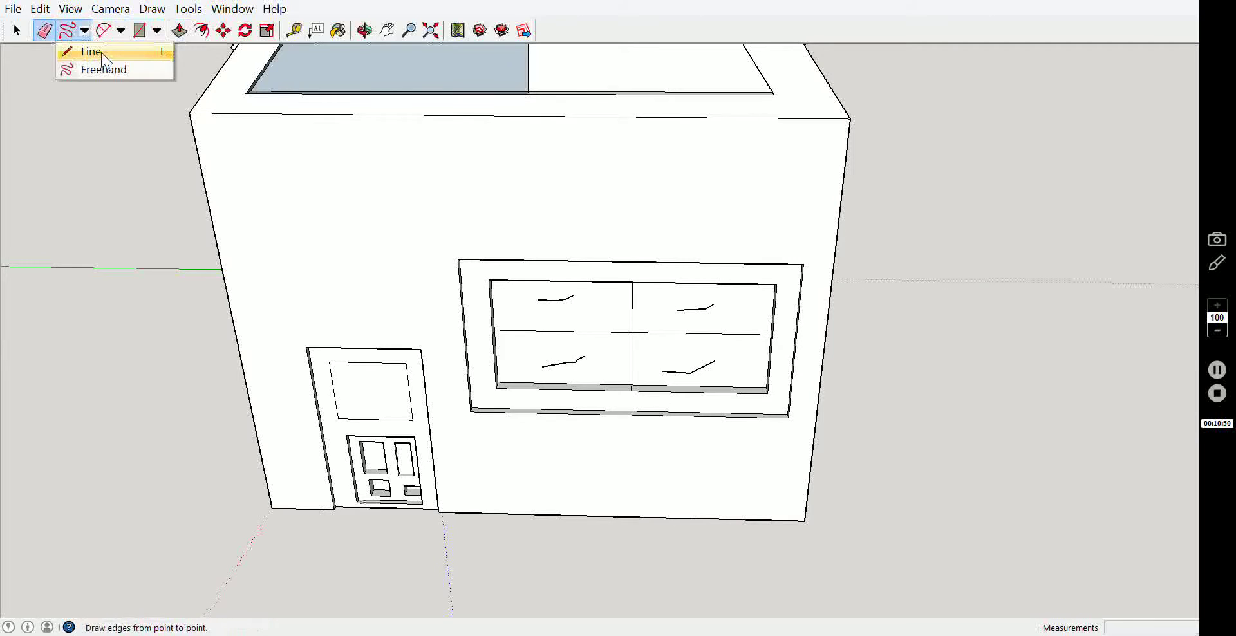
click(94, 49)
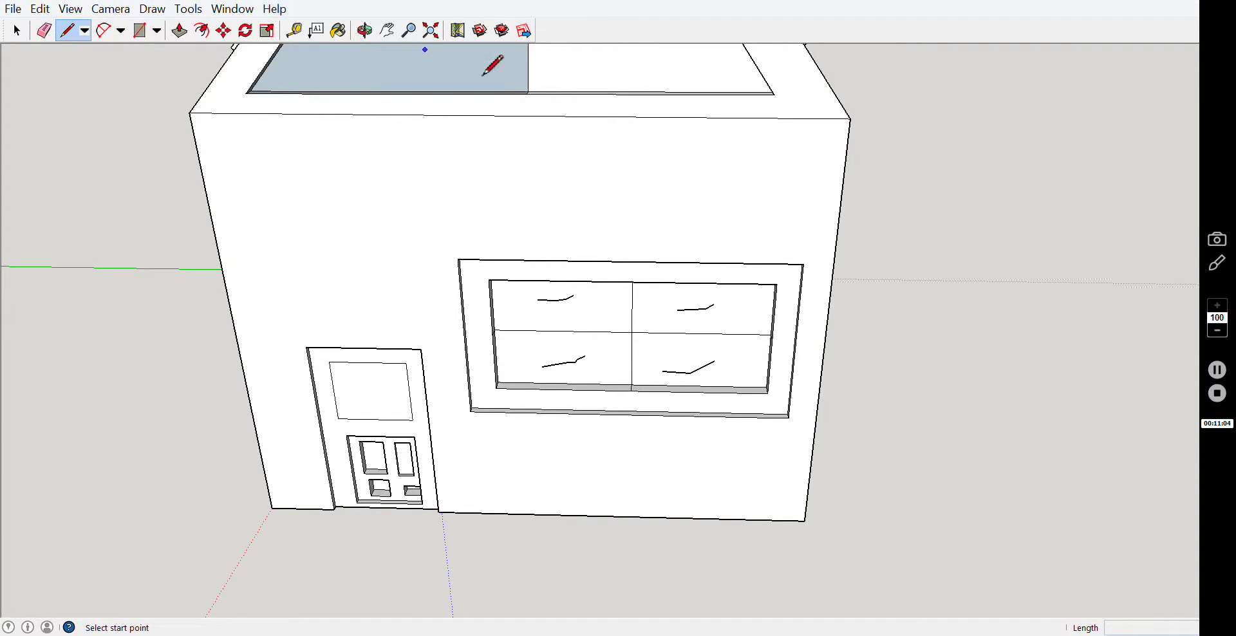
middle_drag(502, 96, 829, 341)
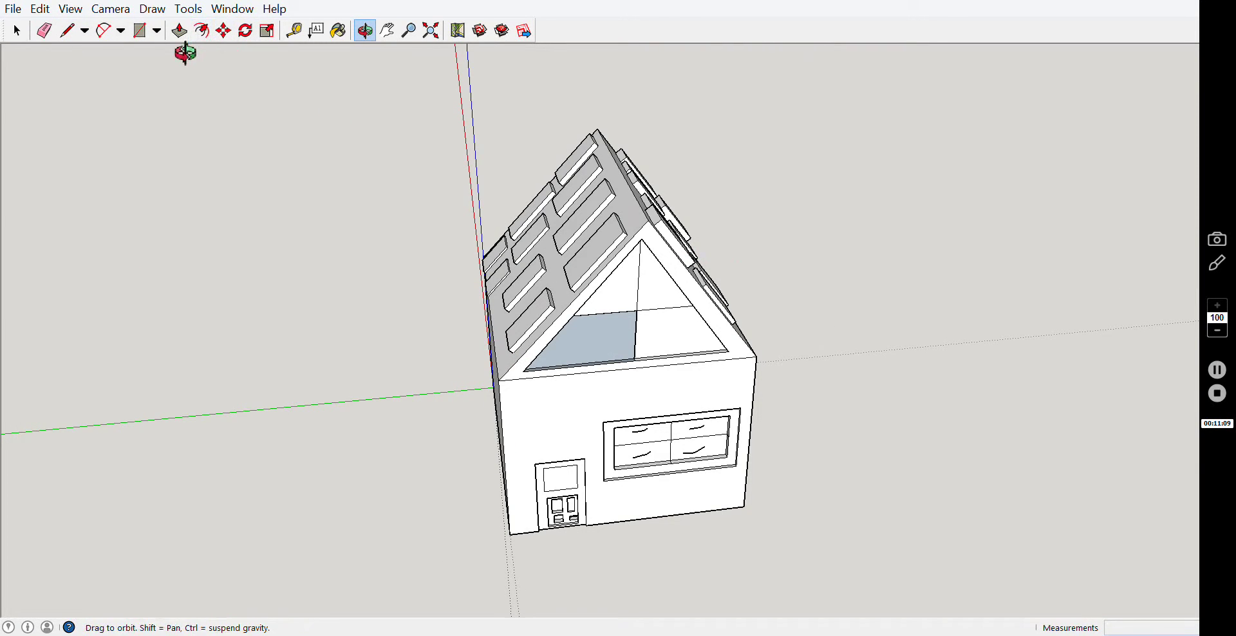
click(139, 30)
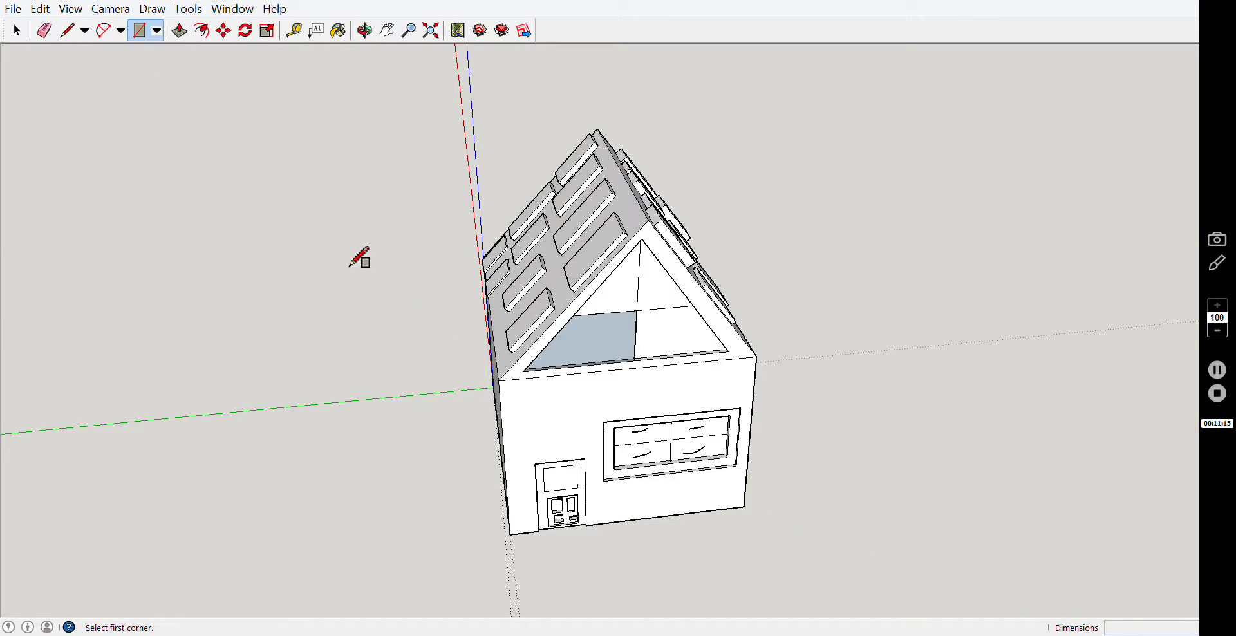
click(278, 193)
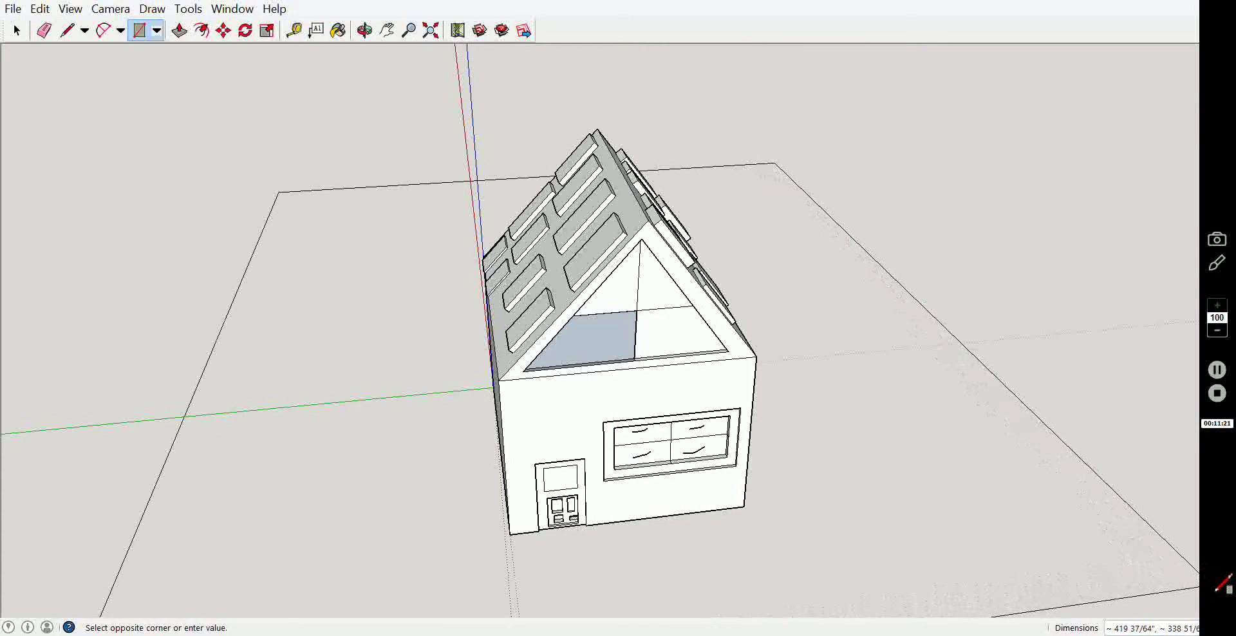
click(1184, 576)
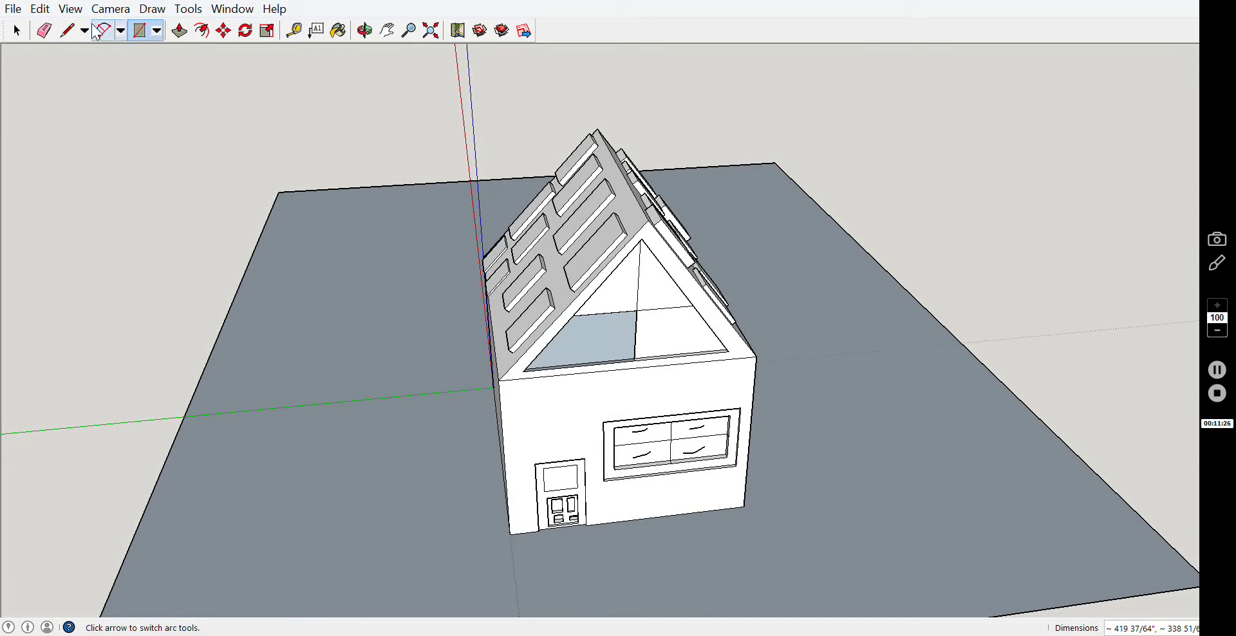
Sketch a closed freehand outline above the post top.
click(267, 31)
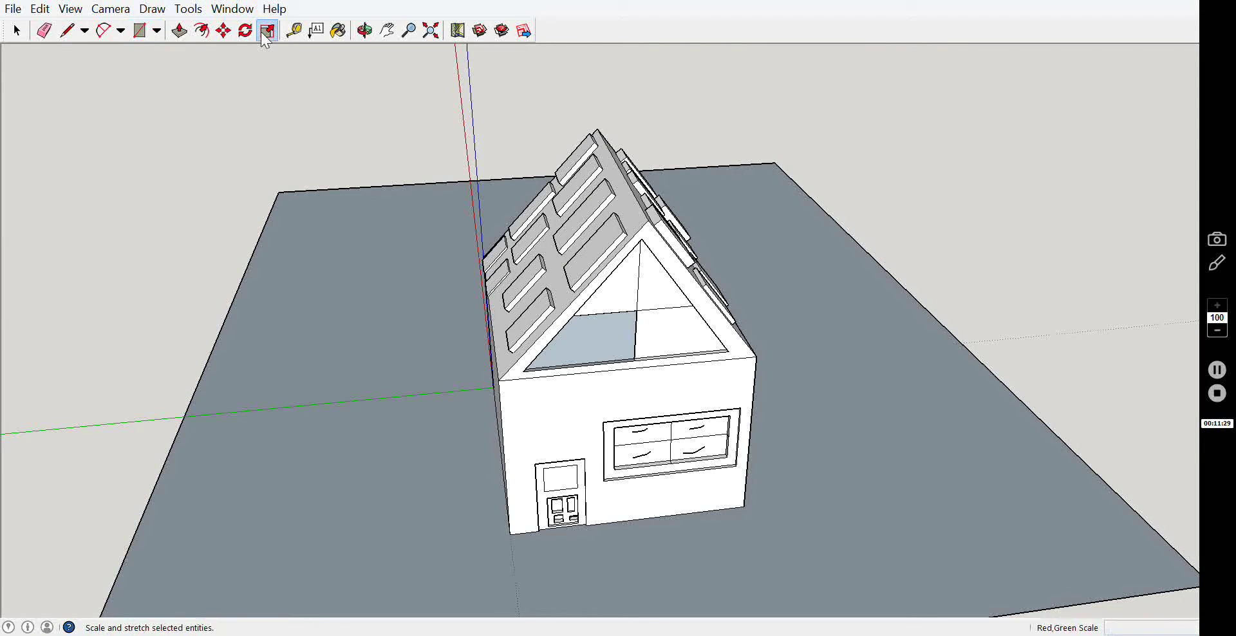
click(183, 34)
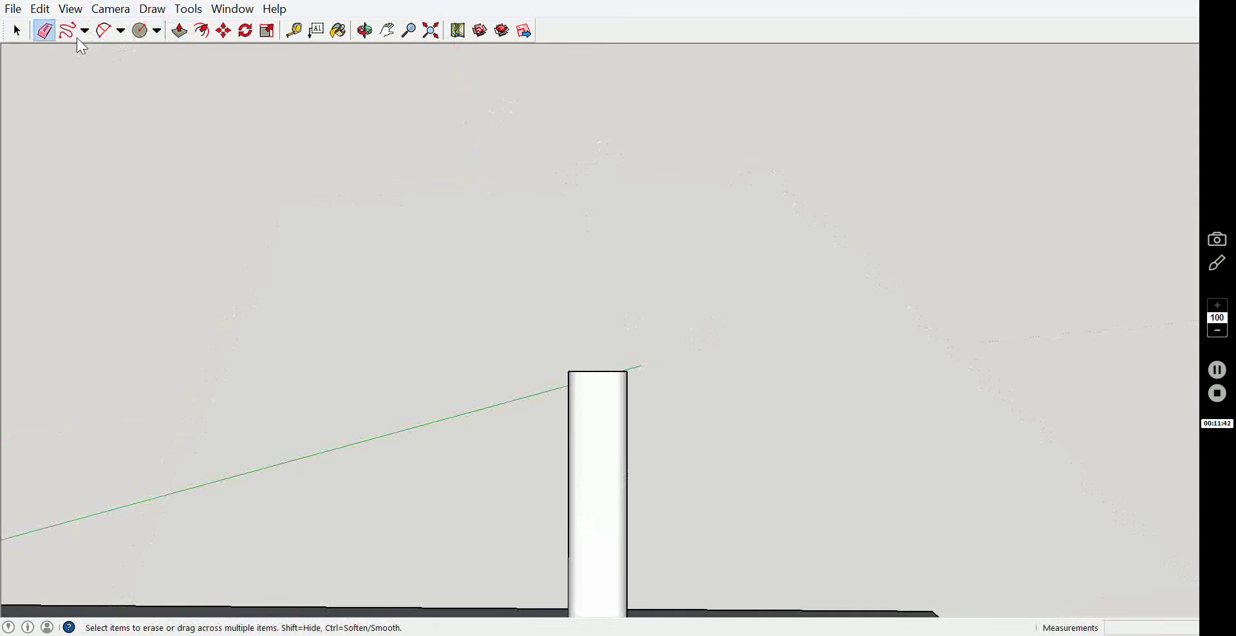
click(68, 30)
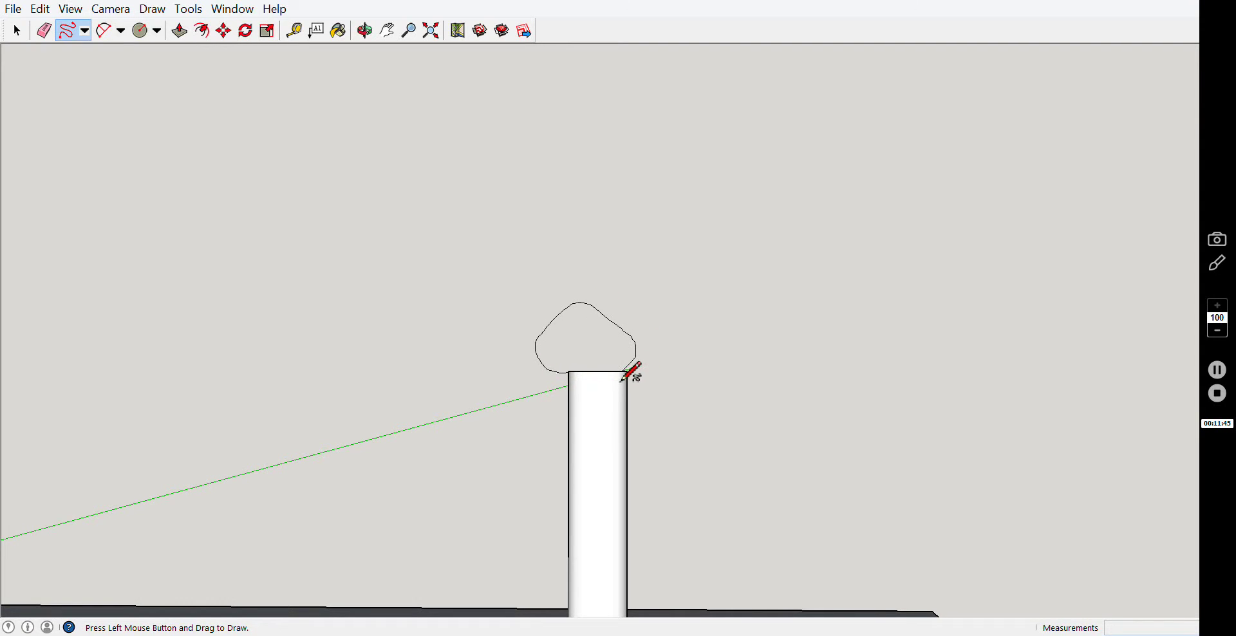
drag(622, 380, 622, 375)
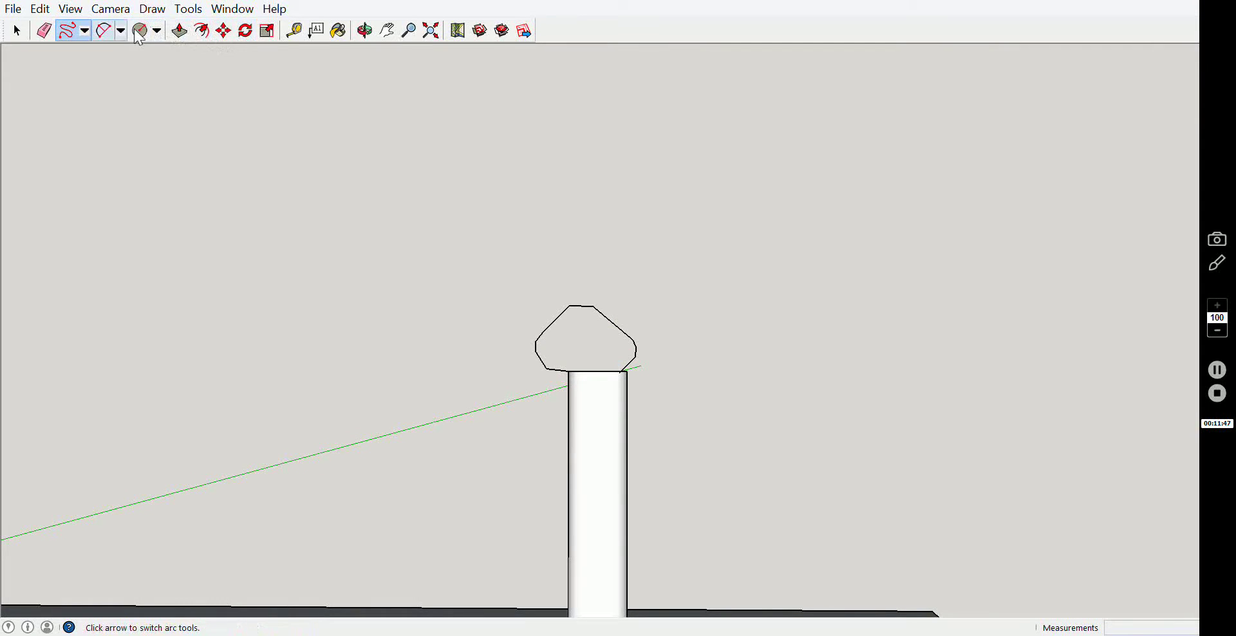
Orbit around the post to view the outline from another angle.
click(365, 30)
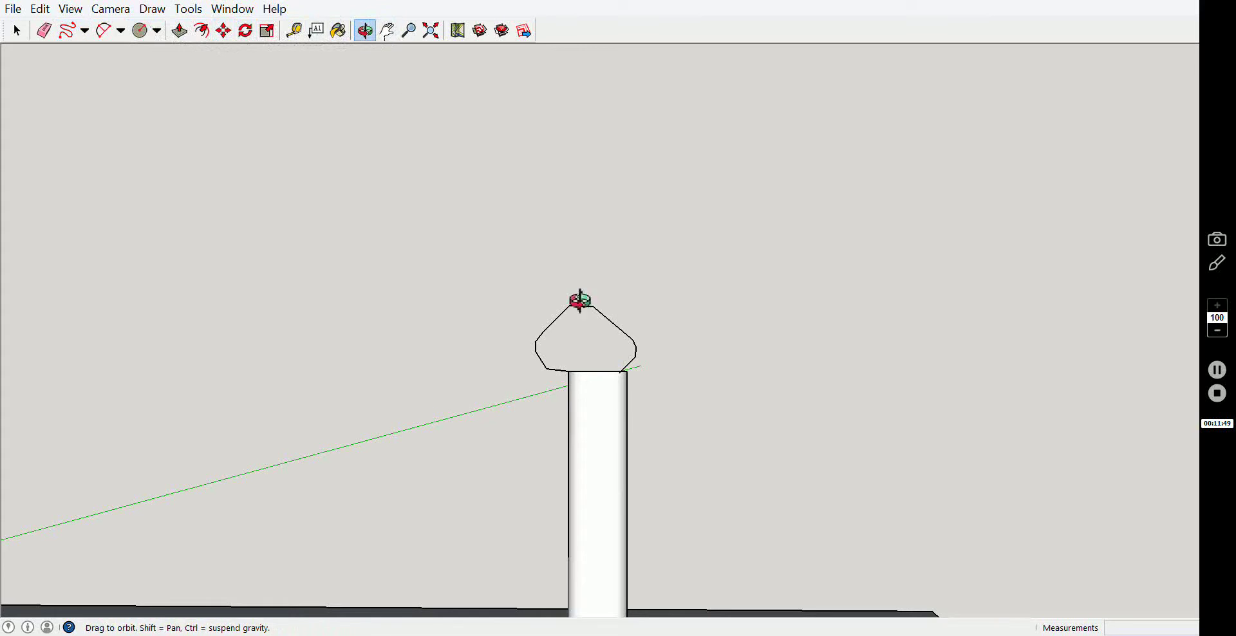
mouse_move(580, 301)
mouse_down()
mouse_move(833, 336)
mouse_move(957, 298)
mouse_move(1040, 311)
mouse_move(654, 339)
mouse_move(921, 340)
mouse_move(1004, 375)
mouse_move(1005, 577)
mouse_move(979, 522)
mouse_move(984, 565)
mouse_move(1012, 491)
mouse_up()
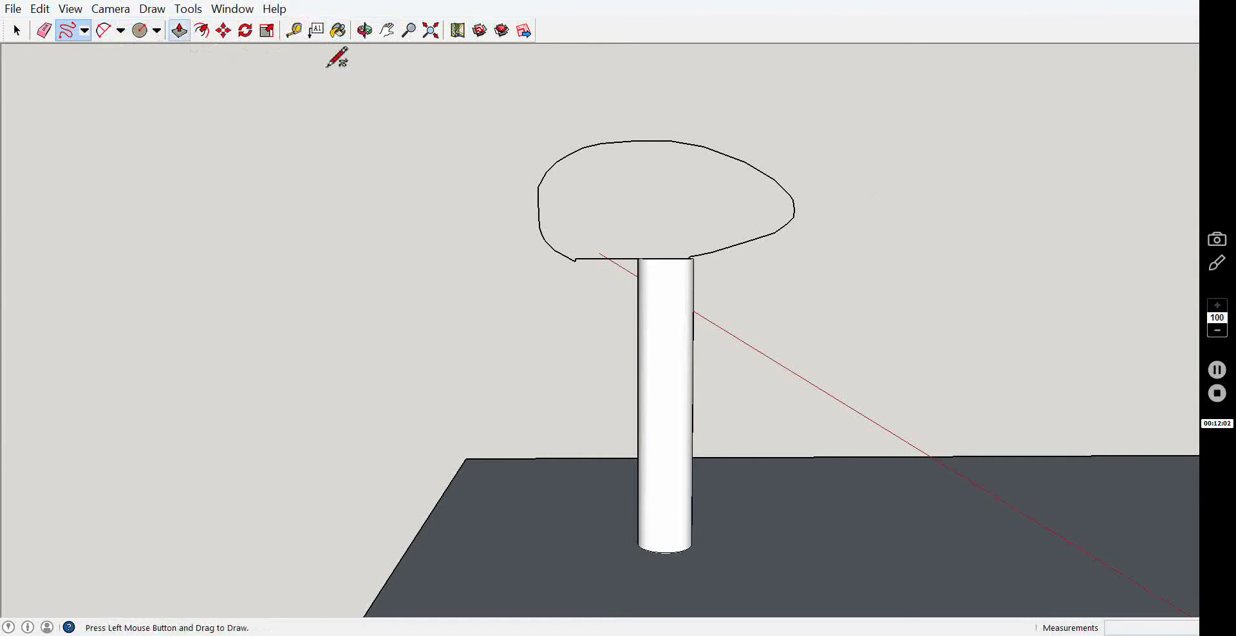
click(362, 32)
mouse_move(940, 204)
mouse_down()
mouse_move(640, 249)
mouse_move(430, 309)
mouse_move(181, 320)
mouse_move(207, 446)
mouse_move(257, 472)
mouse_move(171, 477)
mouse_move(6, 469)
mouse_move(11, 248)
mouse_up()
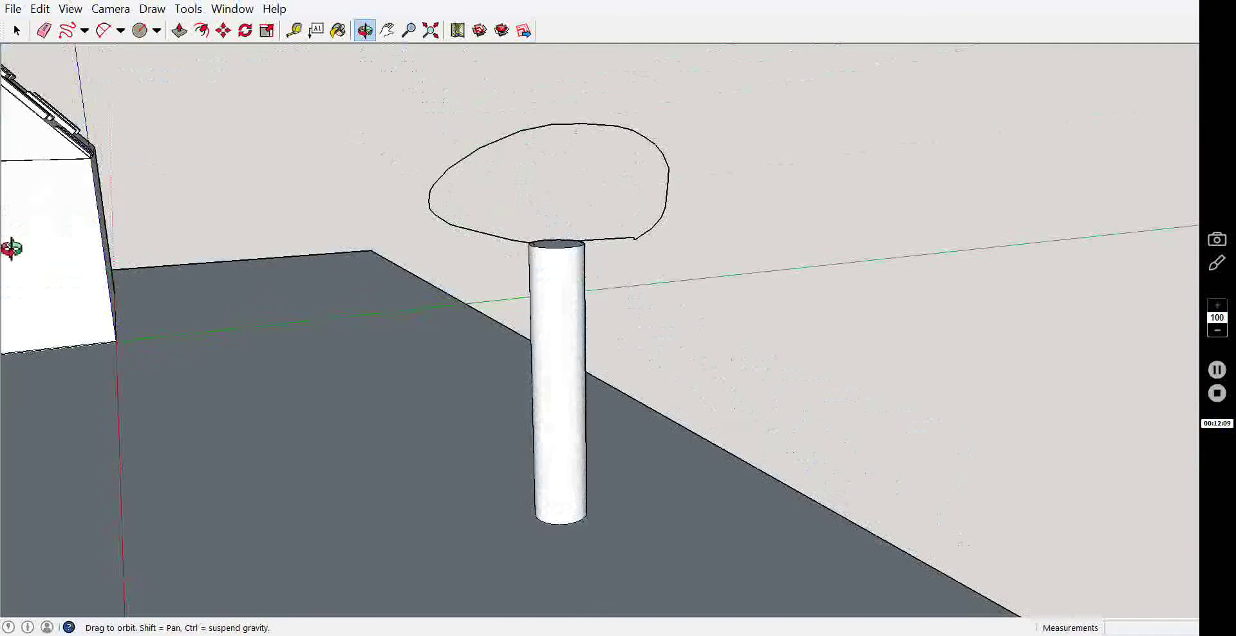
Draw a wide circle centred on the post top, then erase the oversized disc.
click(174, 32)
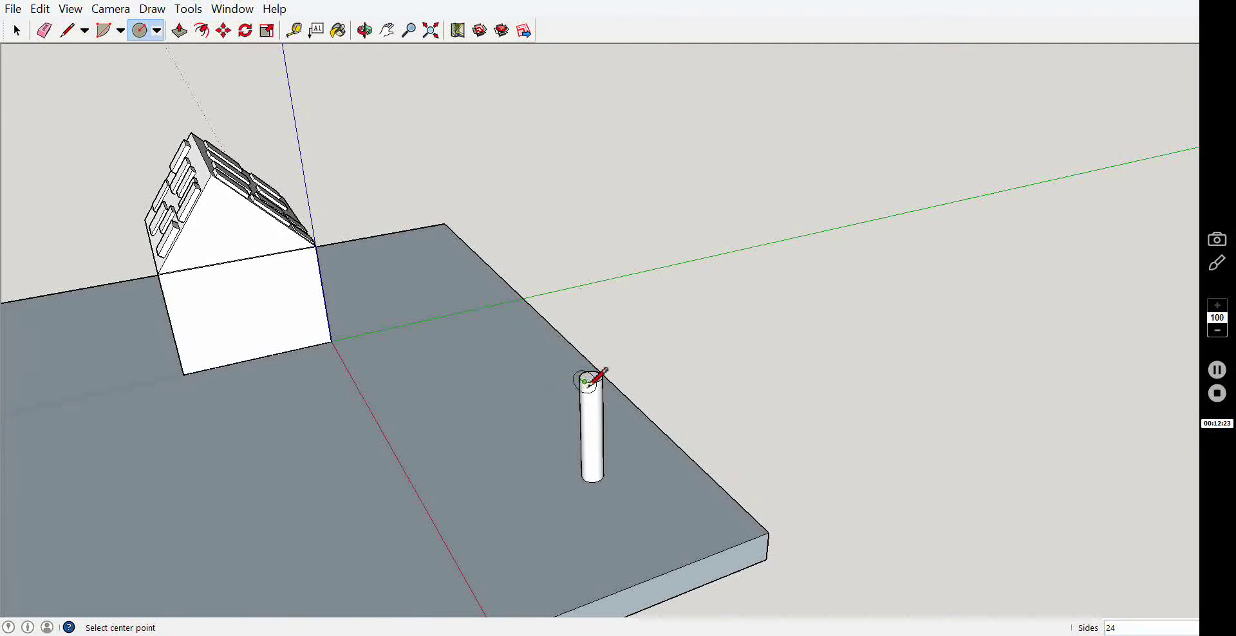
click(591, 377)
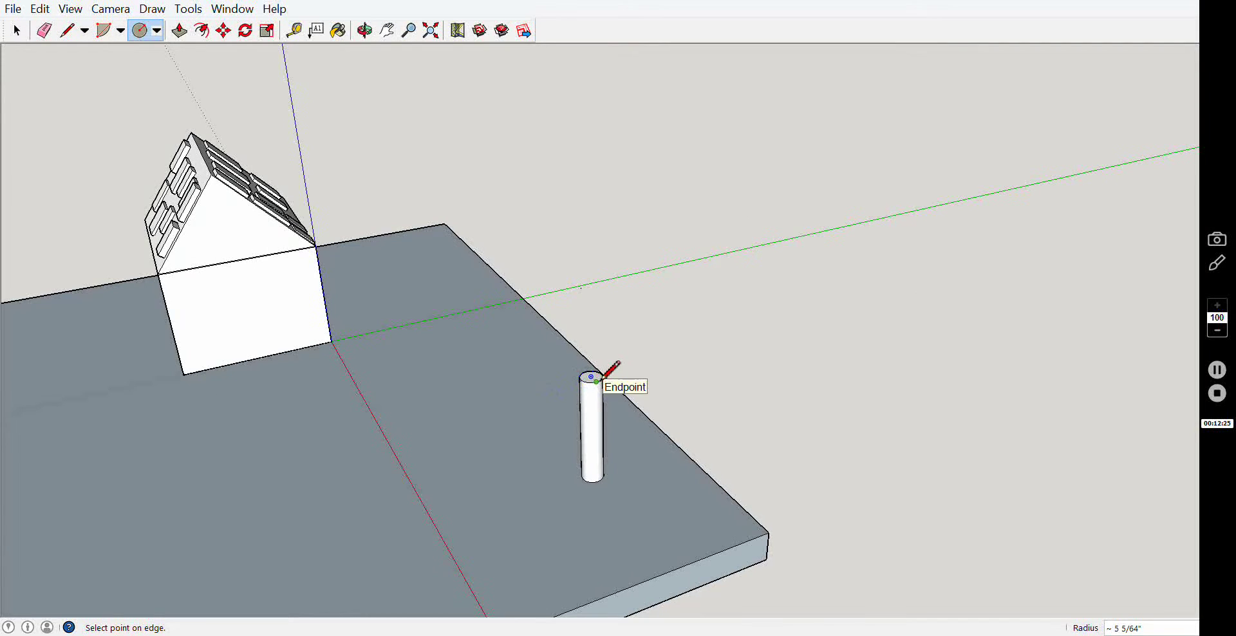
click(700, 401)
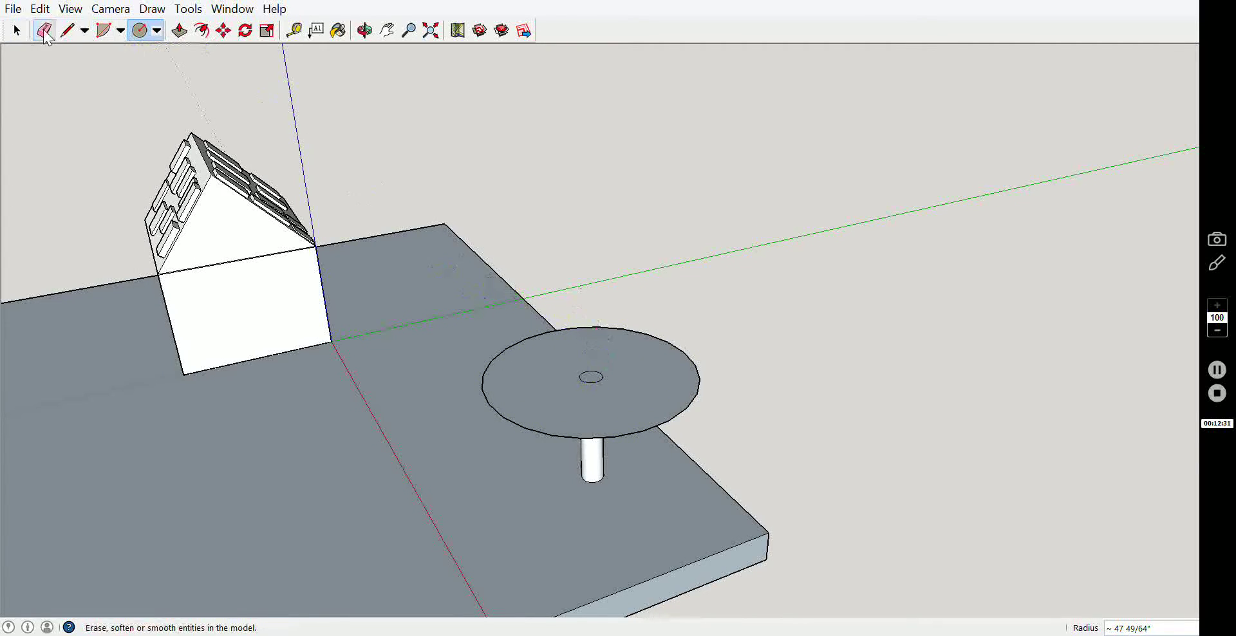
click(44, 31)
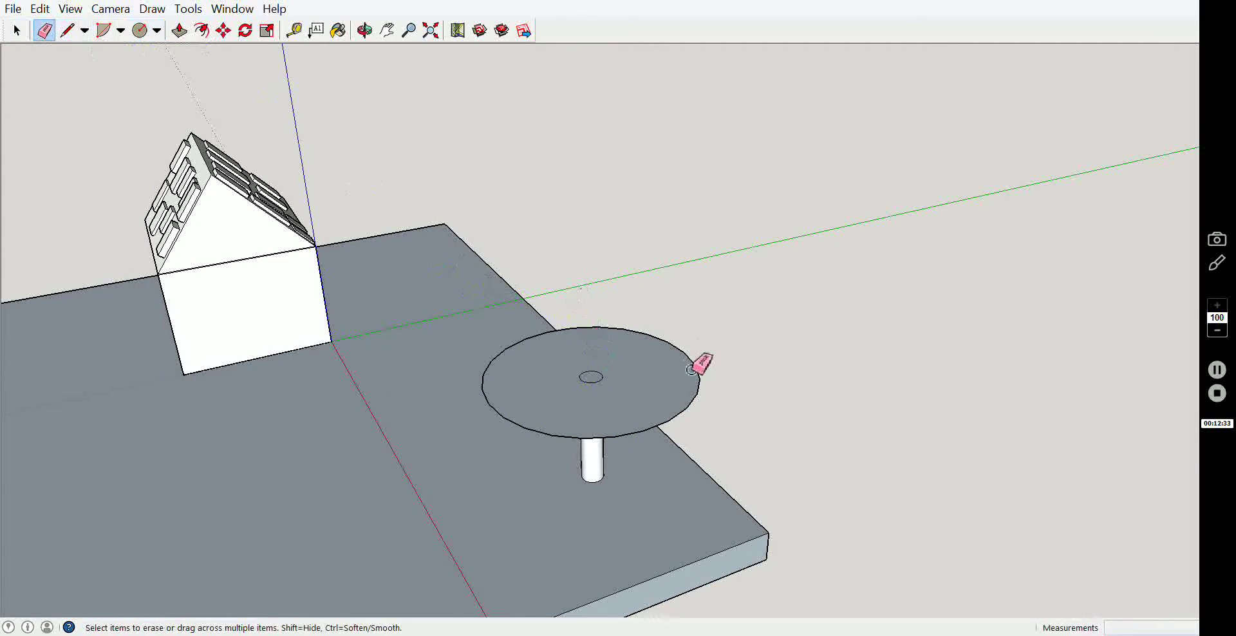
click(699, 378)
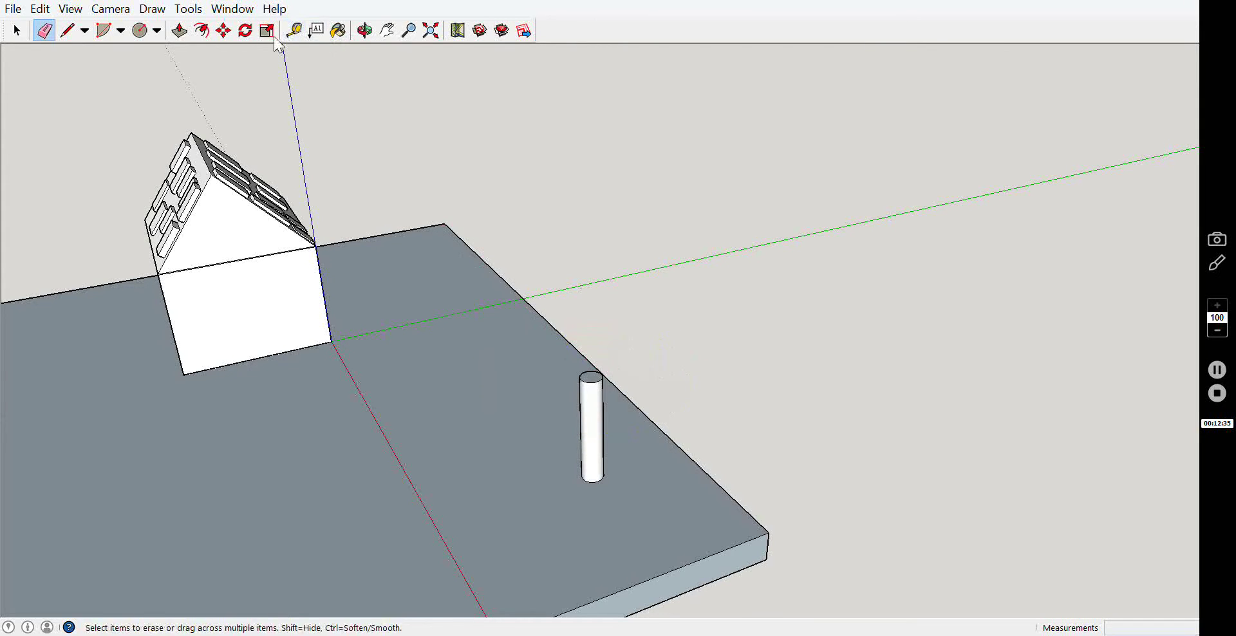
Draw a smaller disc of about 22" radius on the post top and erase the oversized trial circle.
click(154, 32)
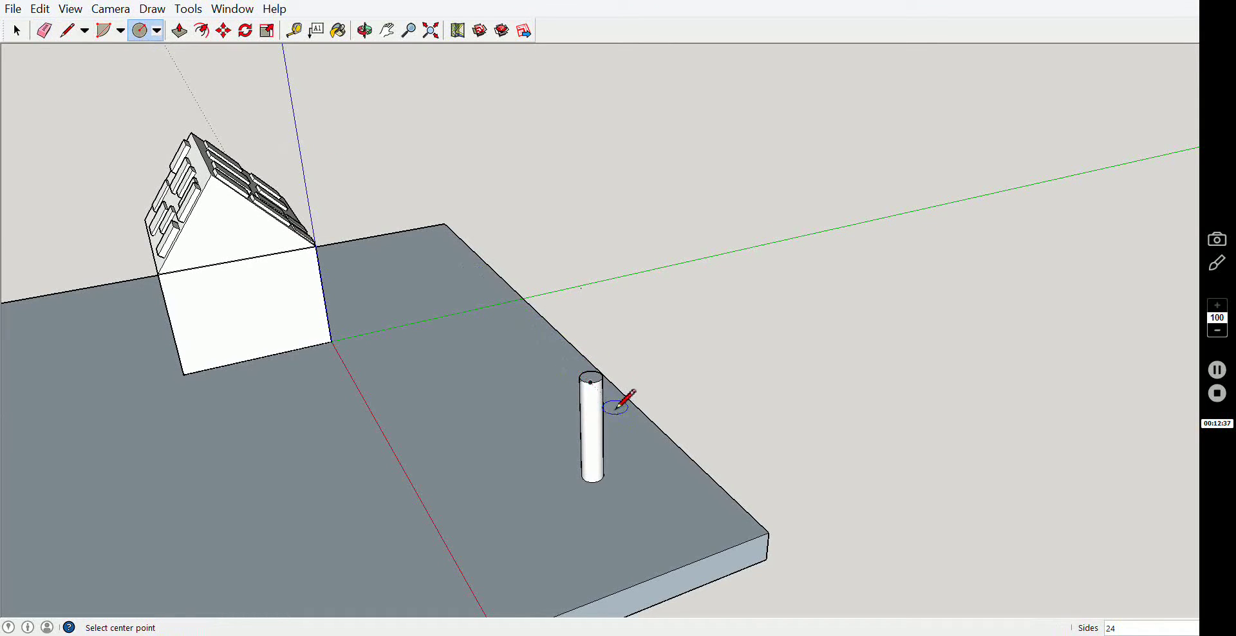
click(615, 360)
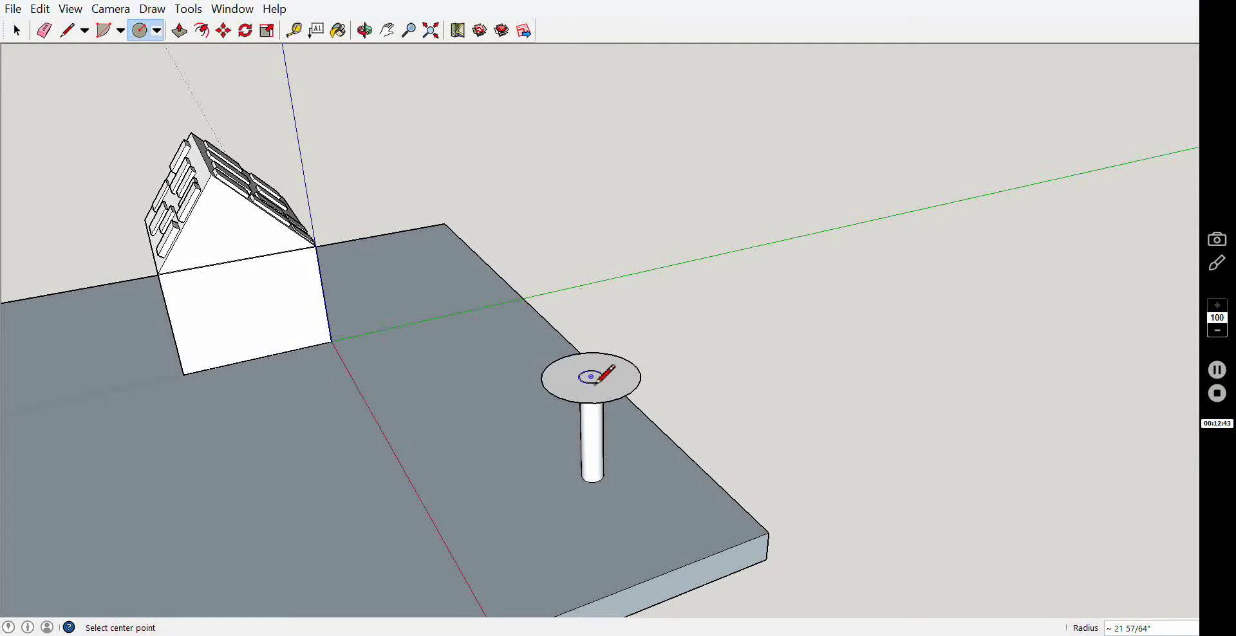
click(592, 378)
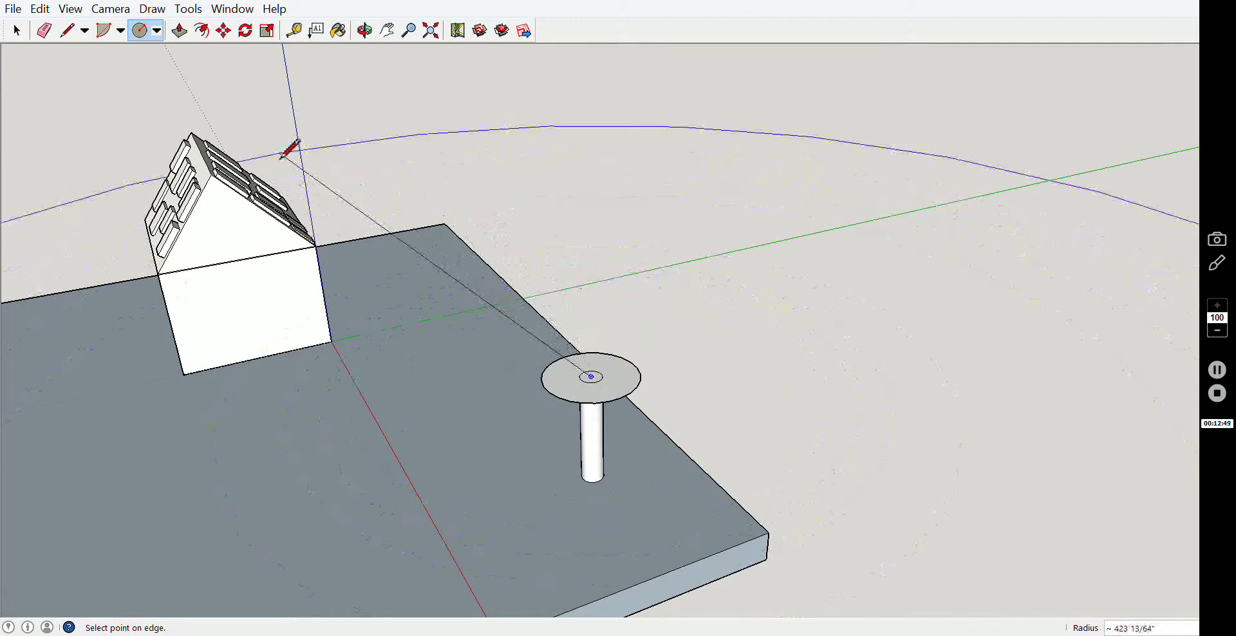
click(477, 242)
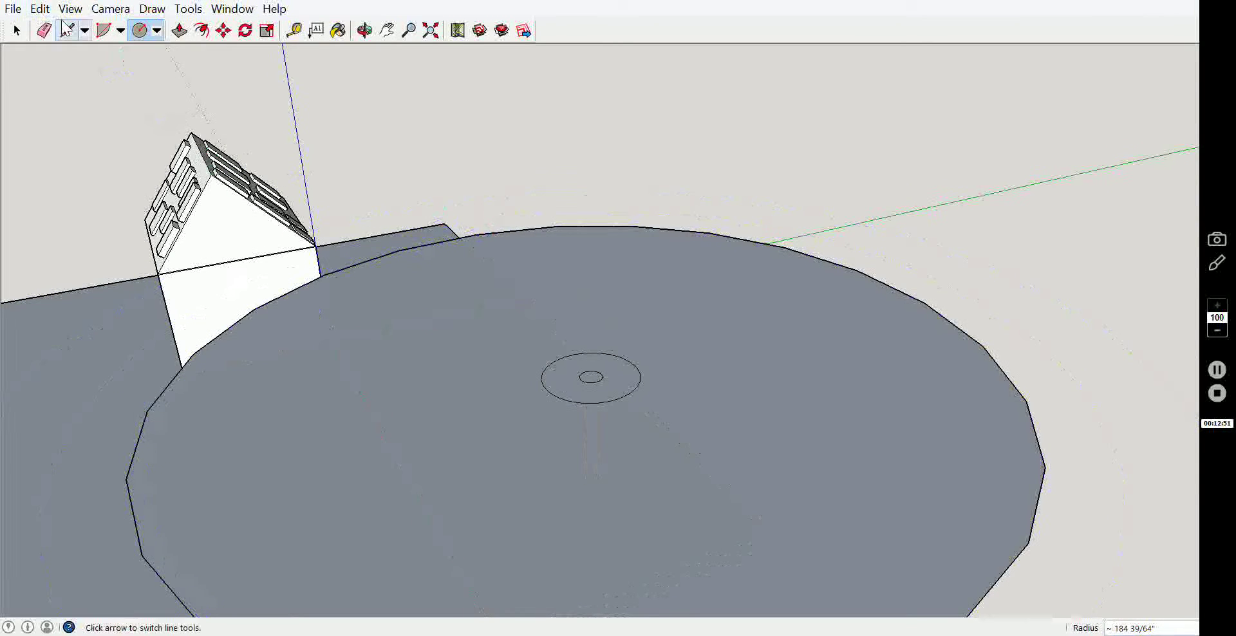
click(44, 30)
click(781, 255)
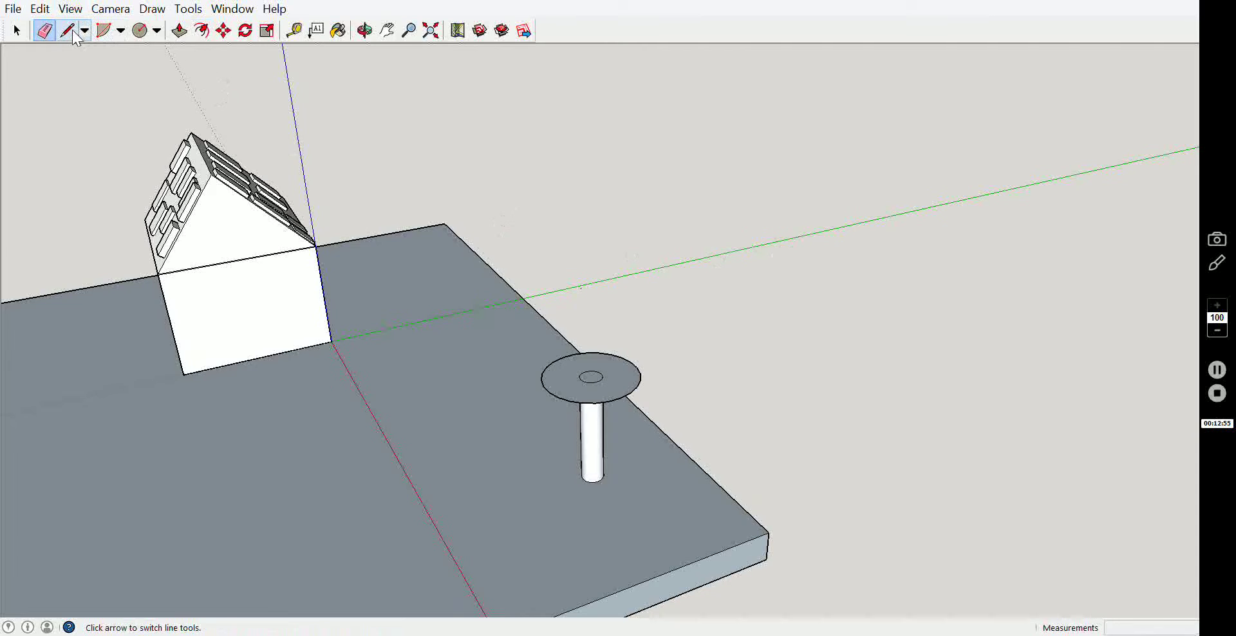
Raise the post-top disc into a cylindrical lamp head 19 3/16" tall.
click(180, 30)
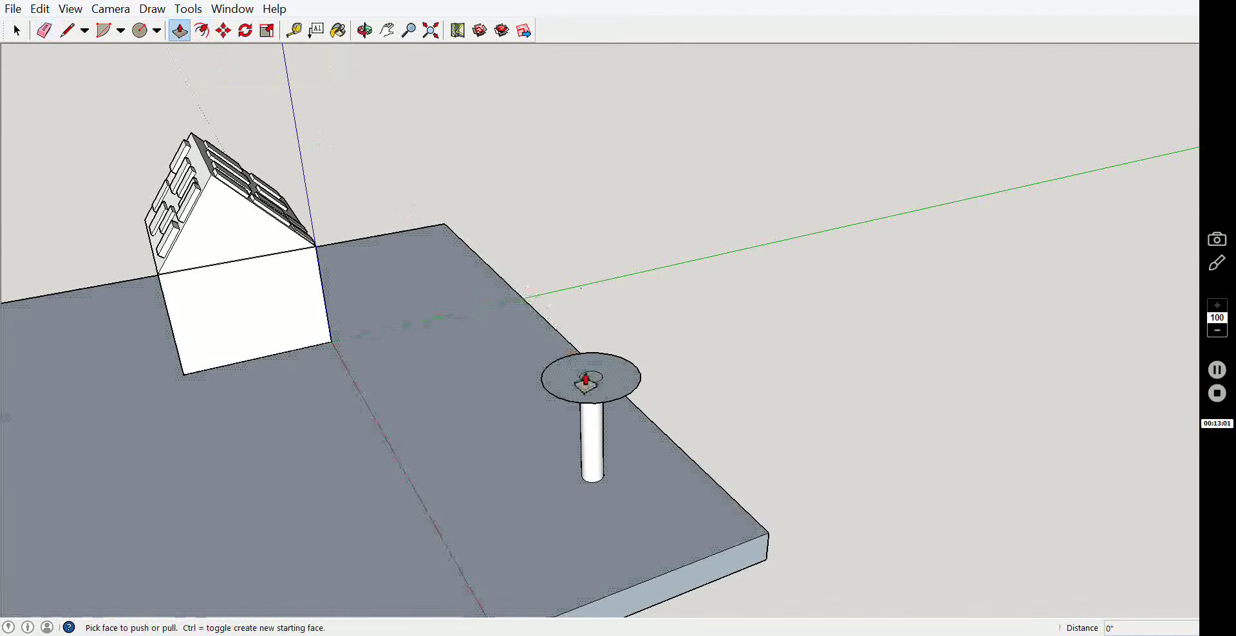
drag(591, 377, 593, 332)
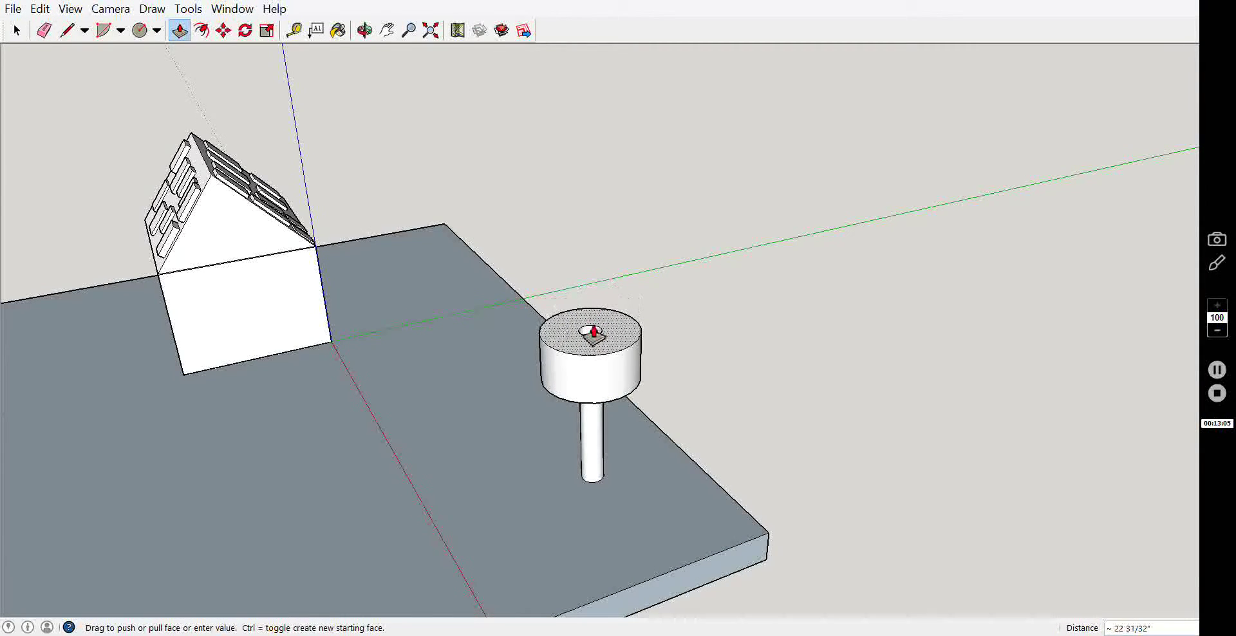
drag(593, 331, 591, 340)
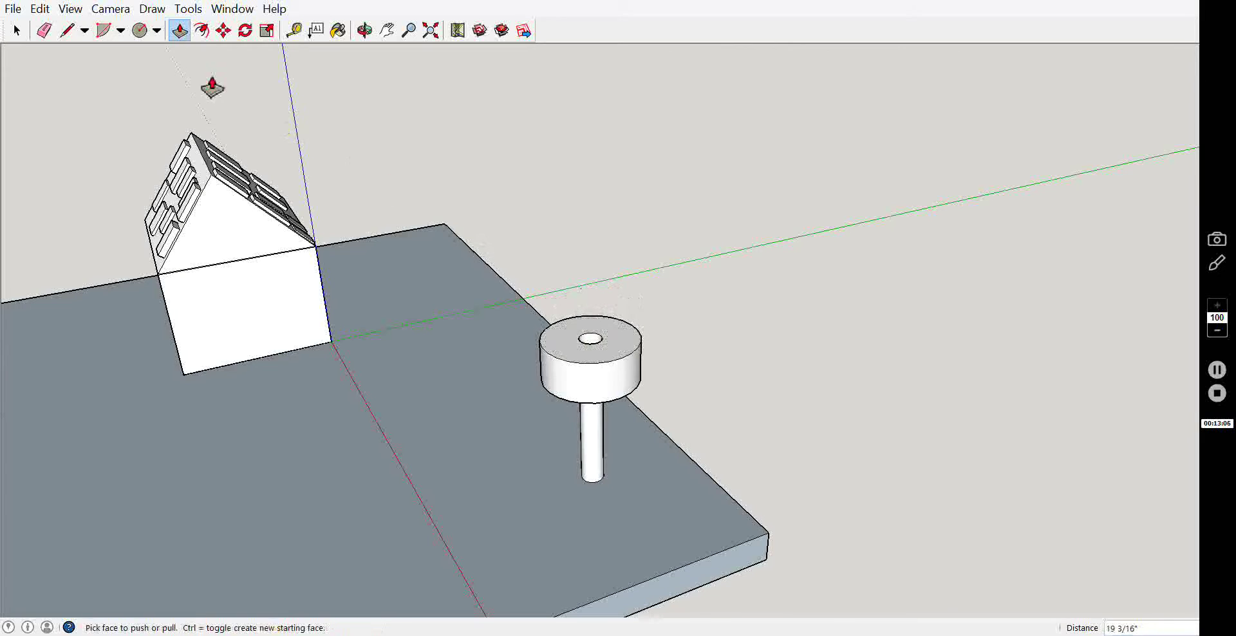
Start a circle on the lamp head top, then cancel it with Undo.
click(144, 30)
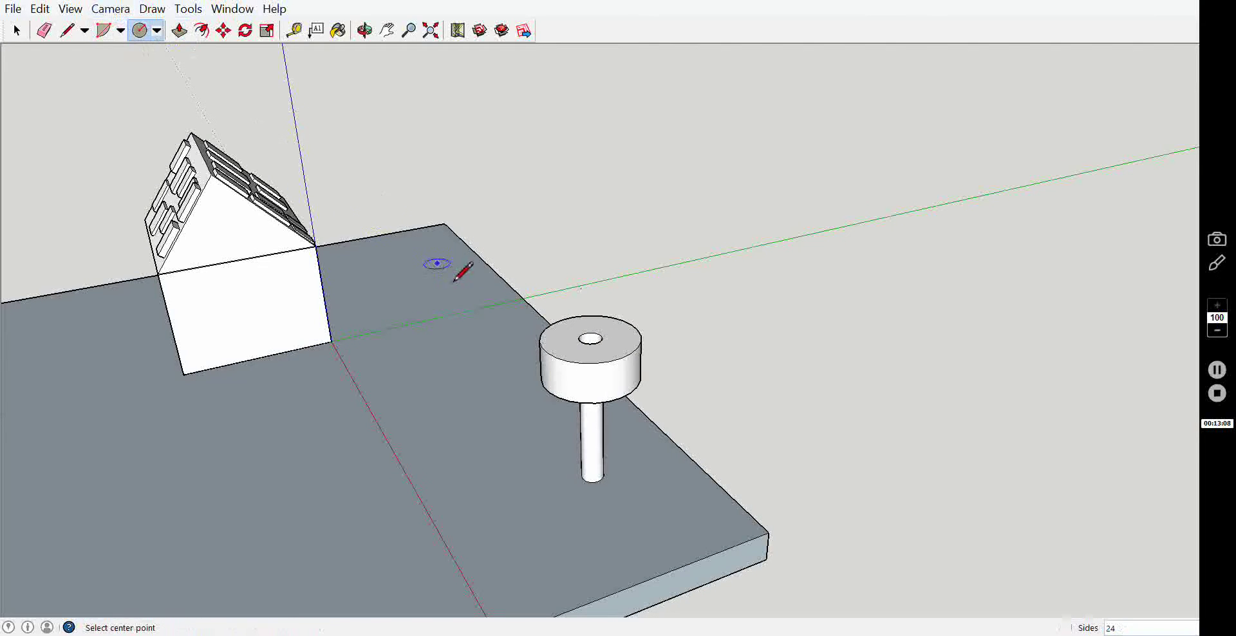
click(591, 344)
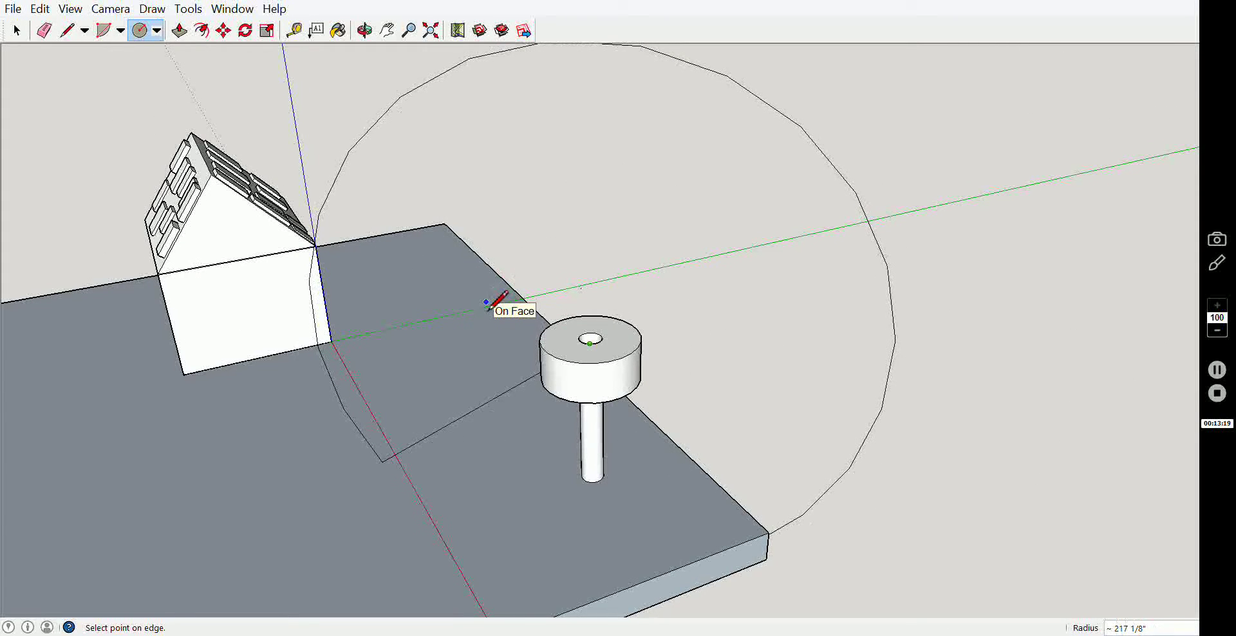
key(ctrl+z)
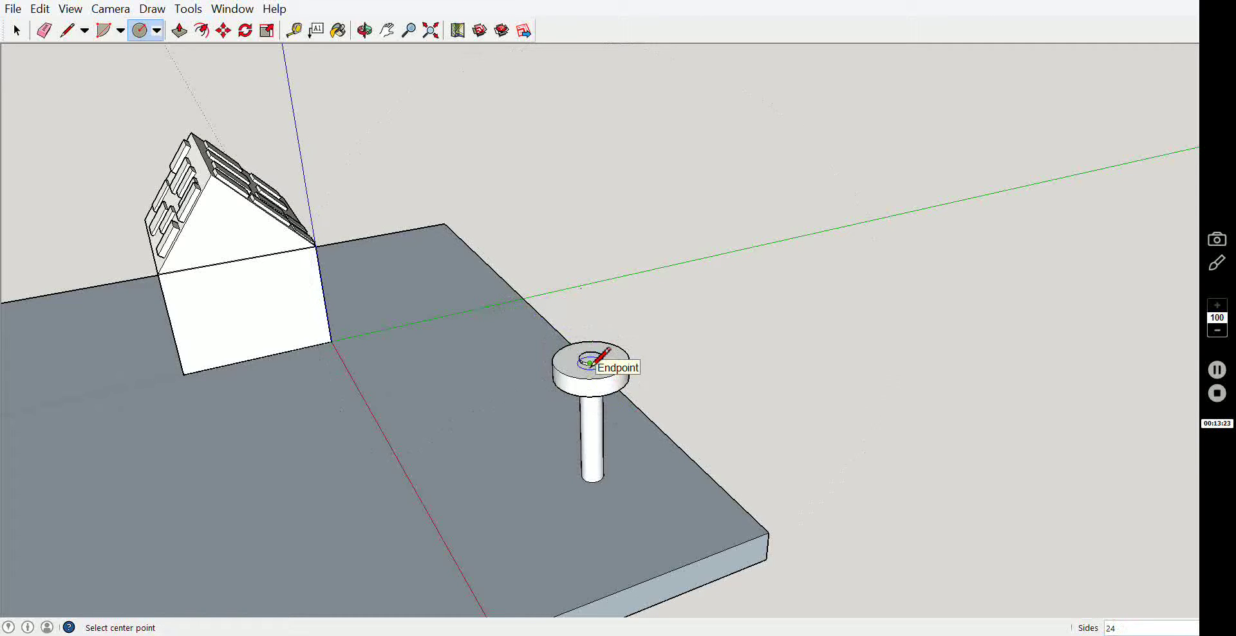
click(632, 388)
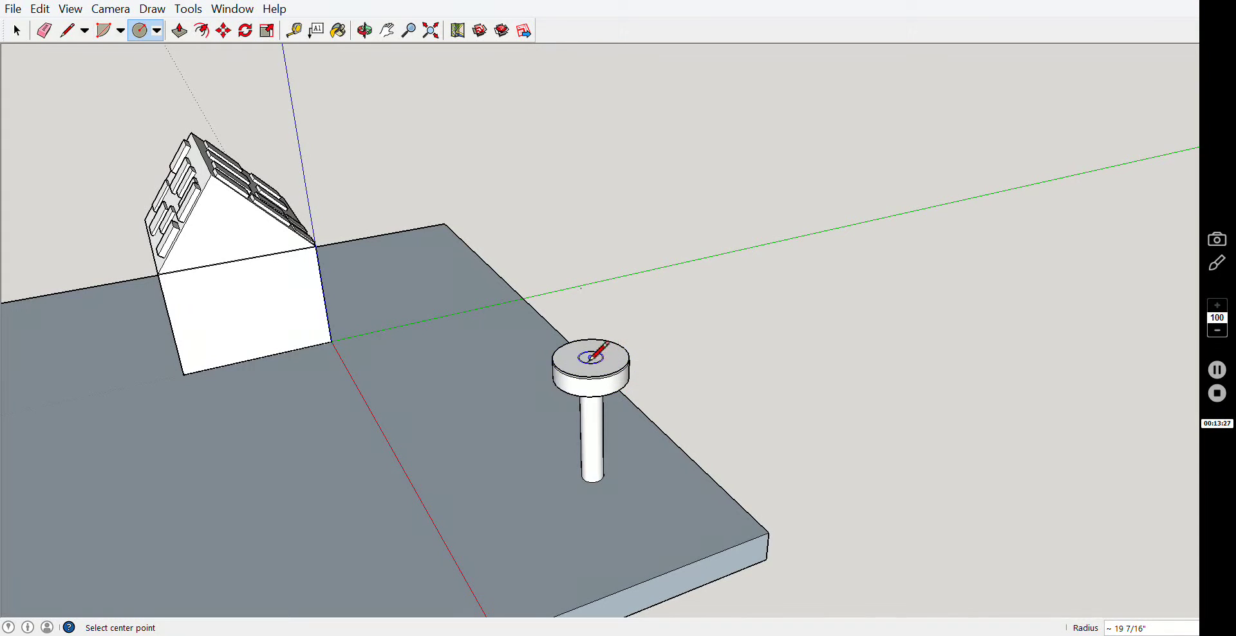
click(45, 30)
click(626, 370)
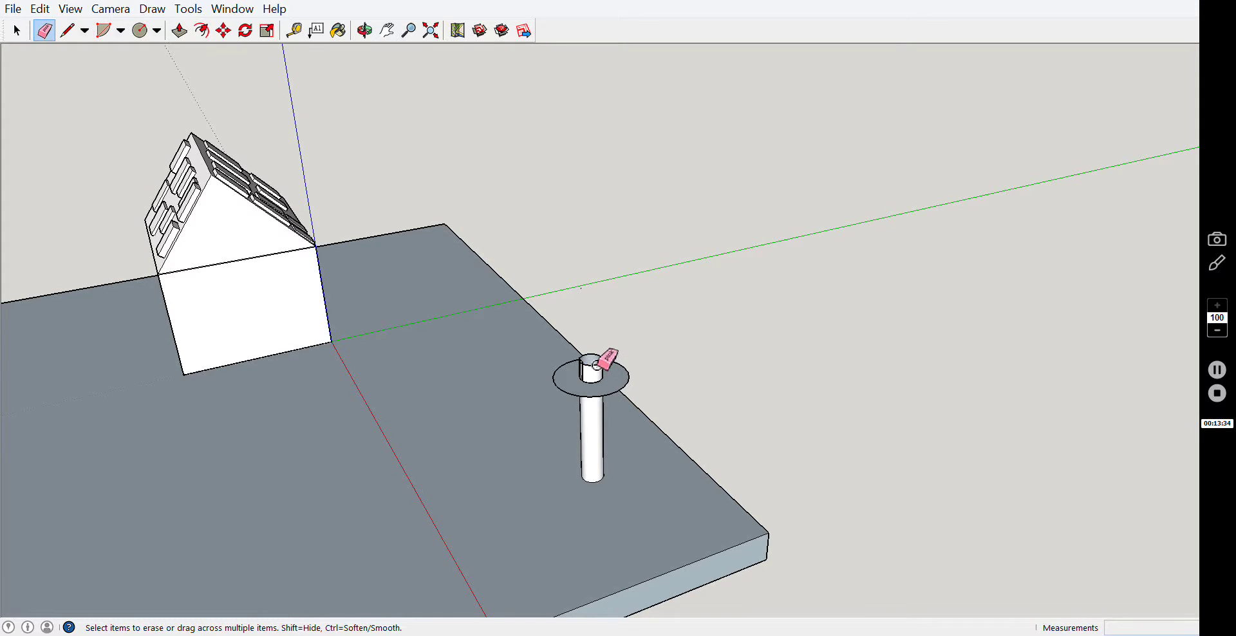
drag(598, 372, 598, 379)
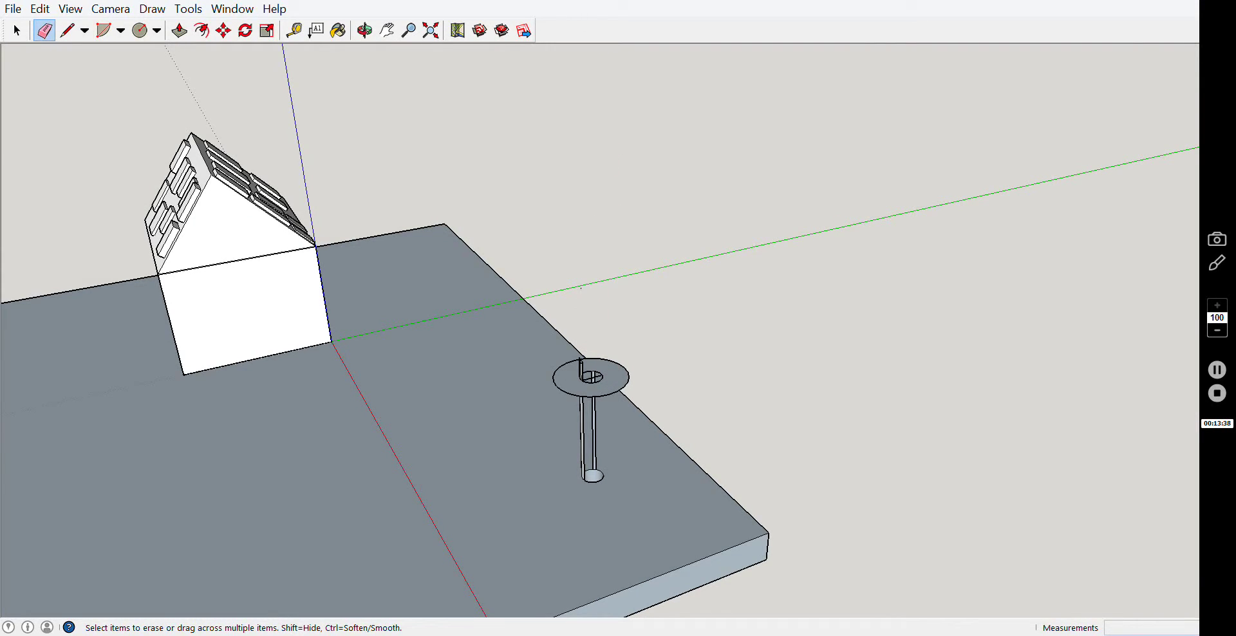
click(13, 9)
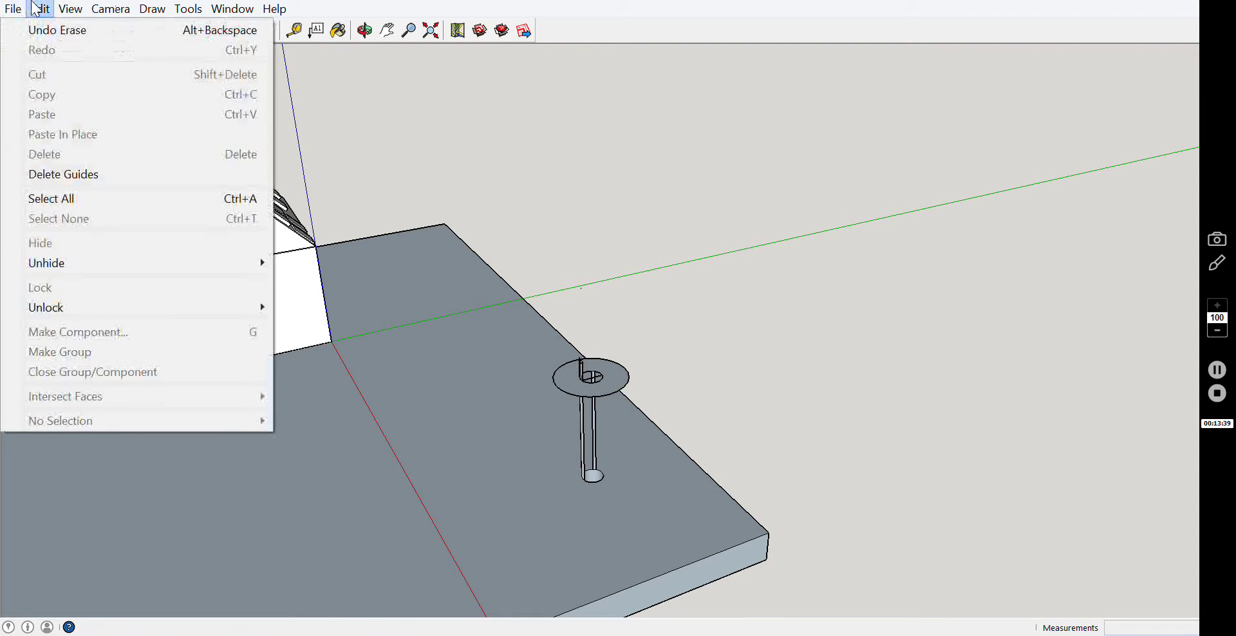
click(418, 39)
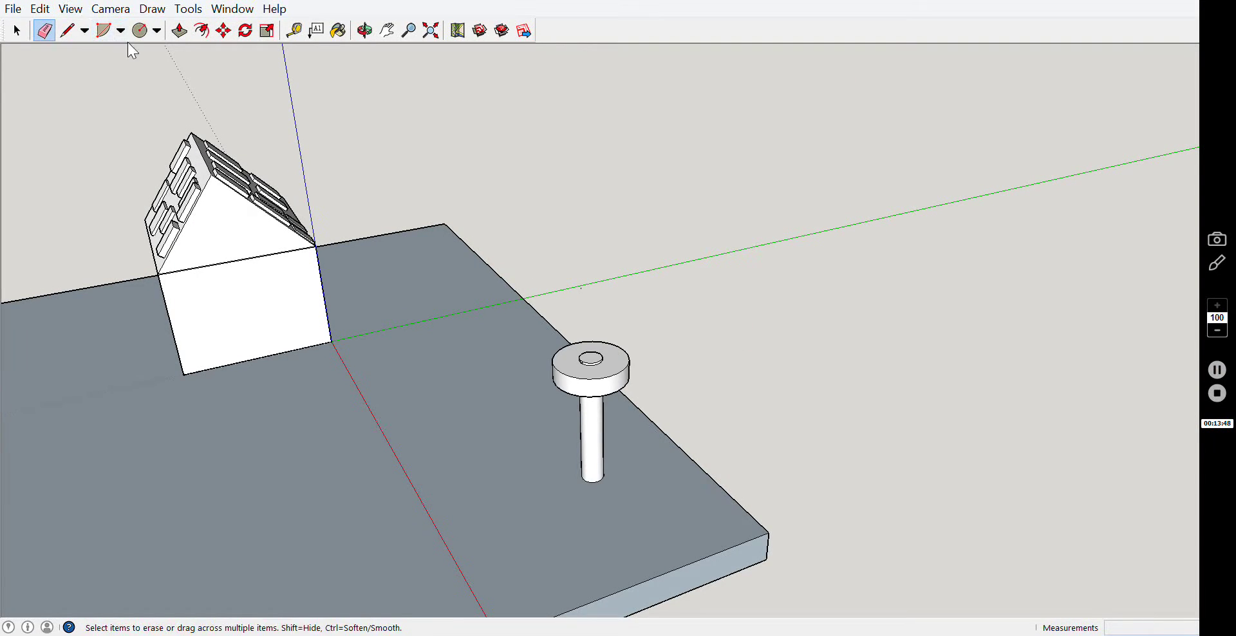
click(70, 9)
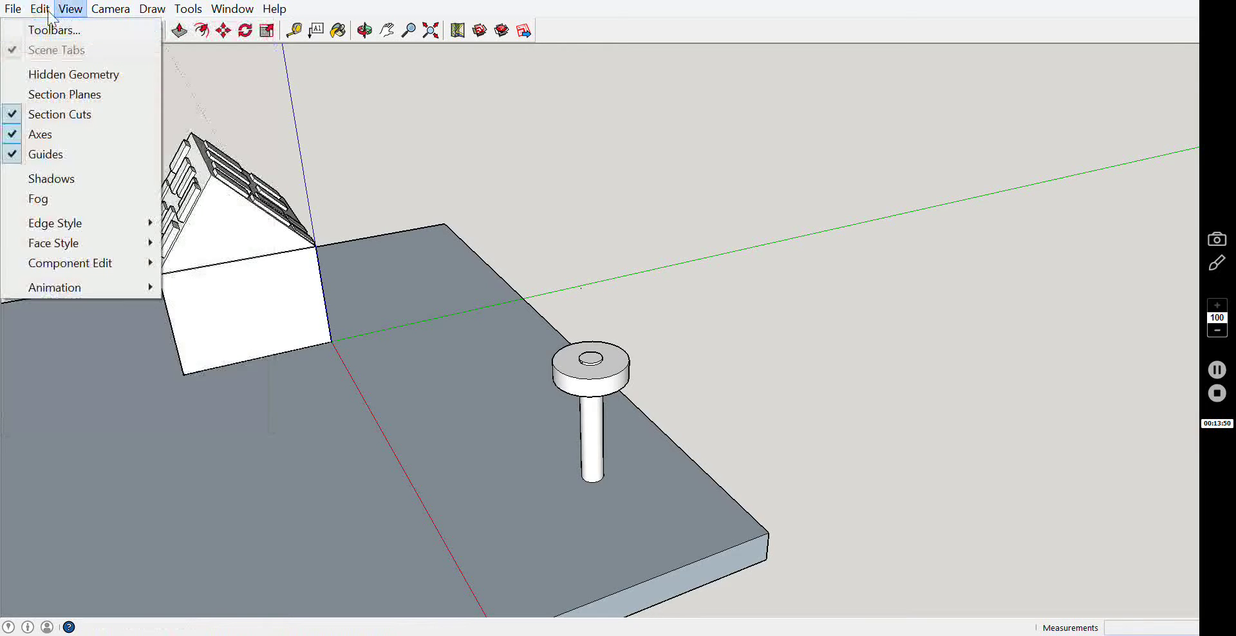
mouse_move(39, 9)
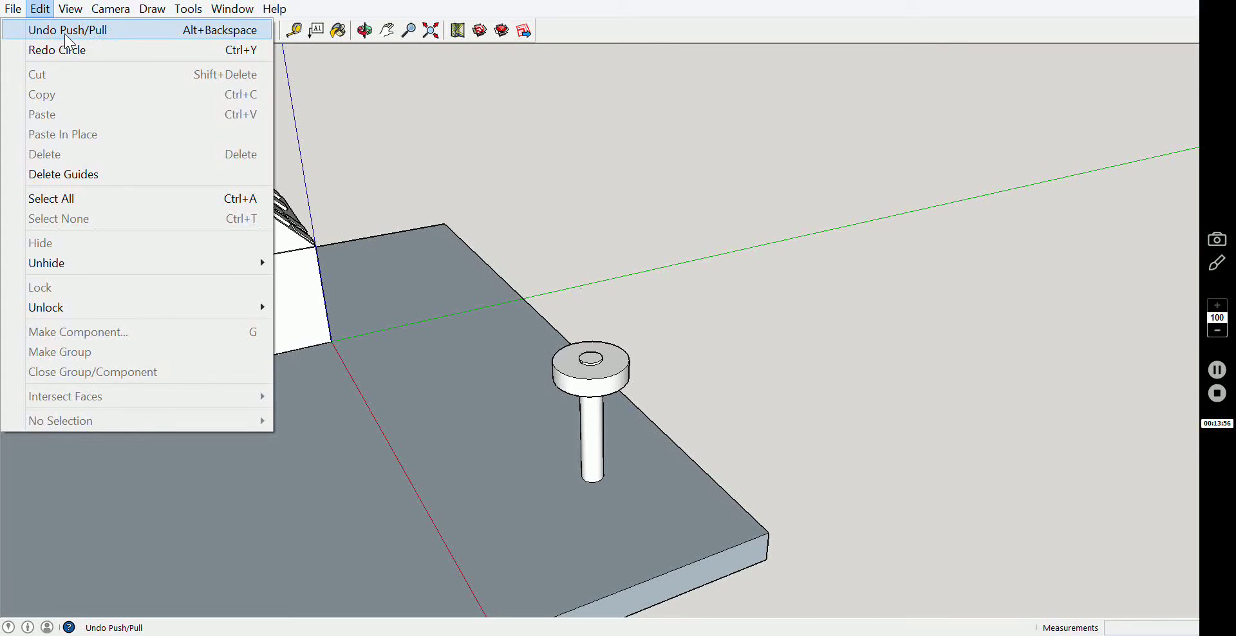
click(48, 11)
click(40, 8)
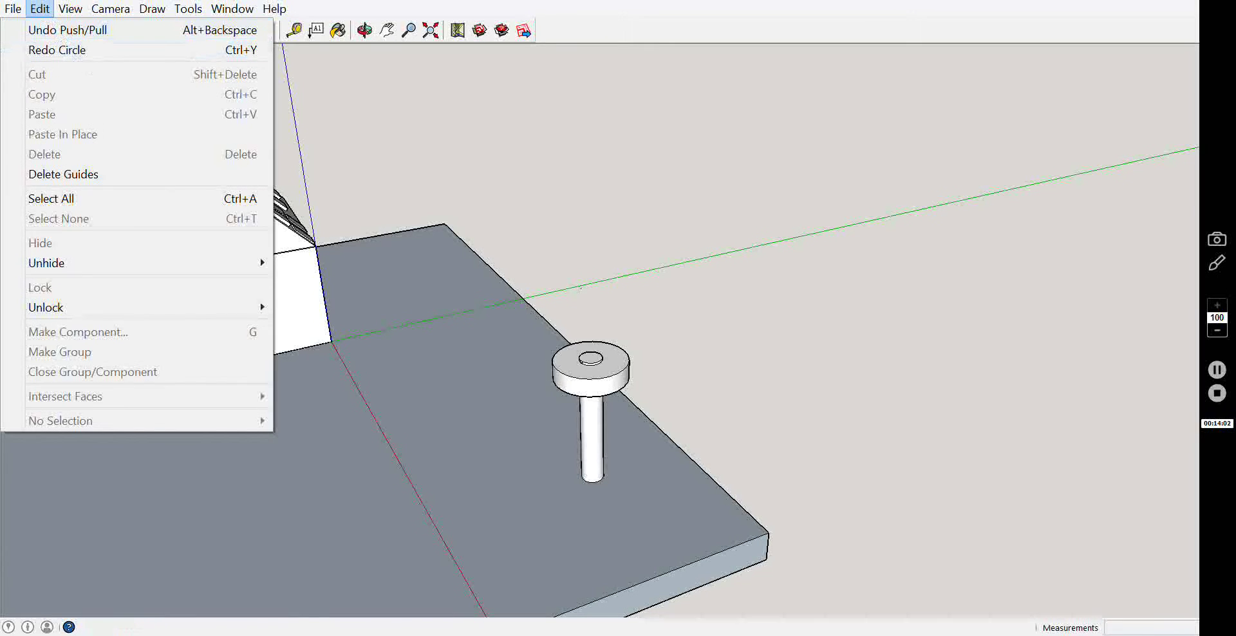
click(54, 33)
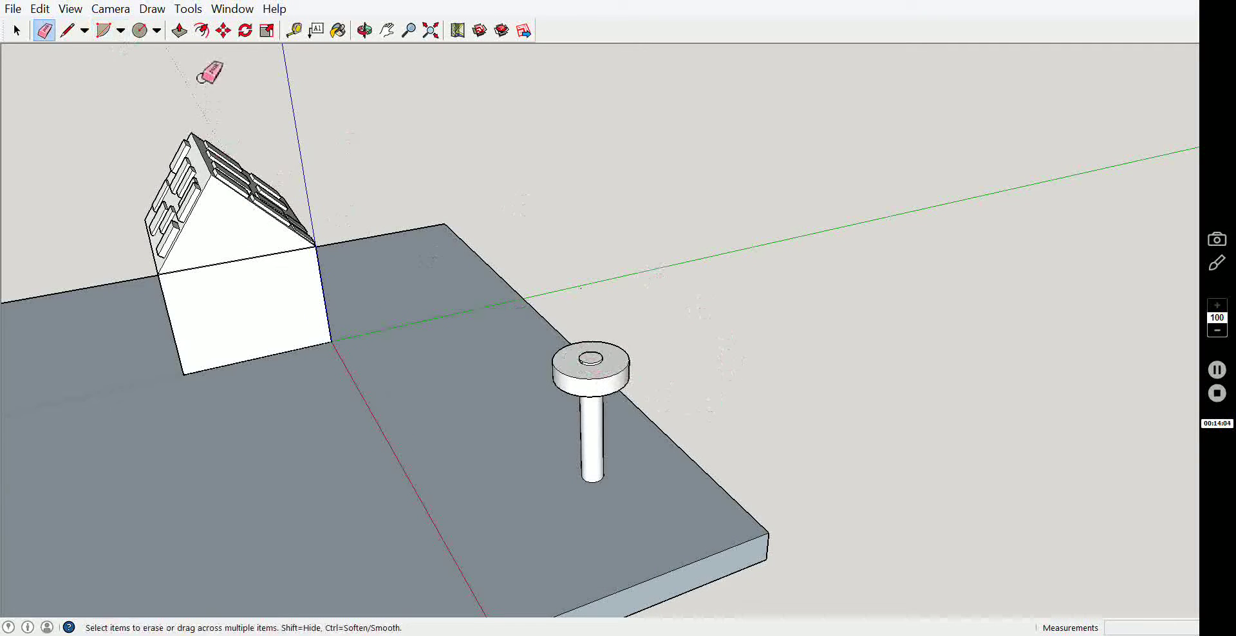
click(147, 31)
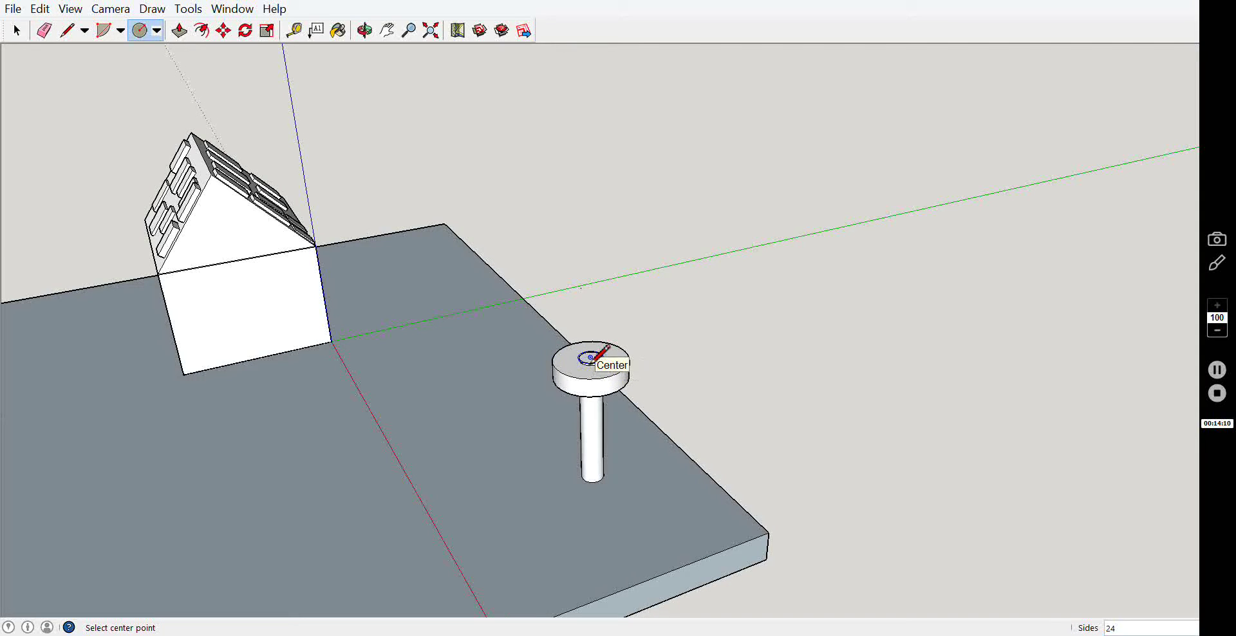
Draw a wide circle around the lamp top and extrude it into a drum.
click(590, 357)
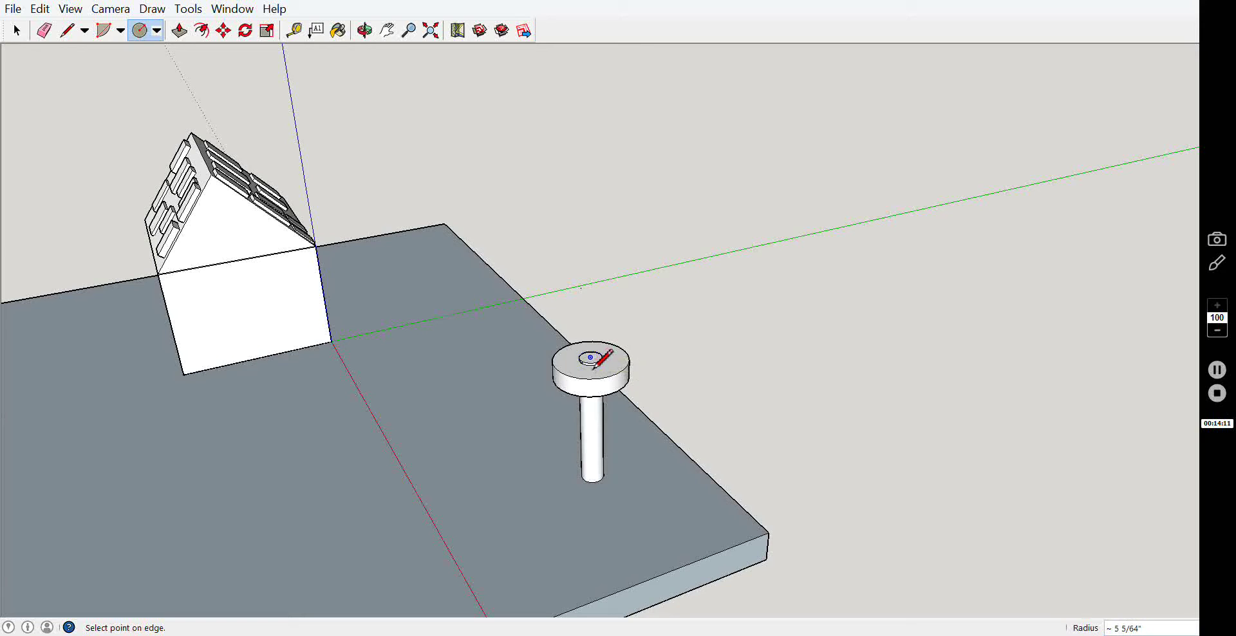
click(652, 396)
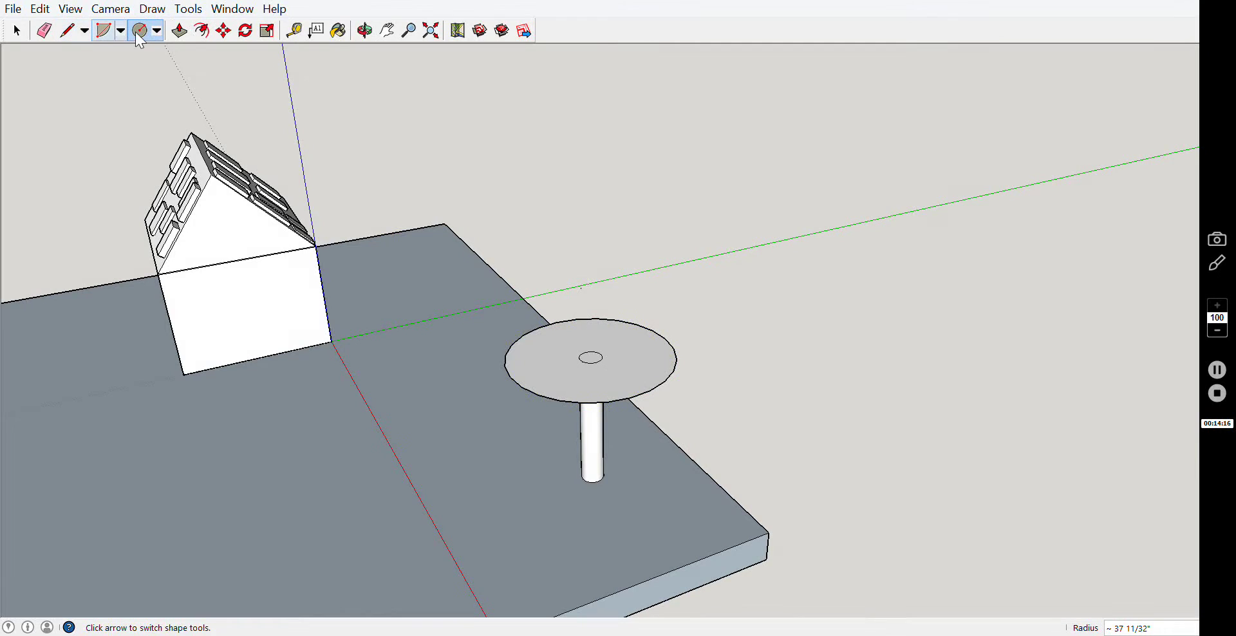
click(179, 31)
click(614, 371)
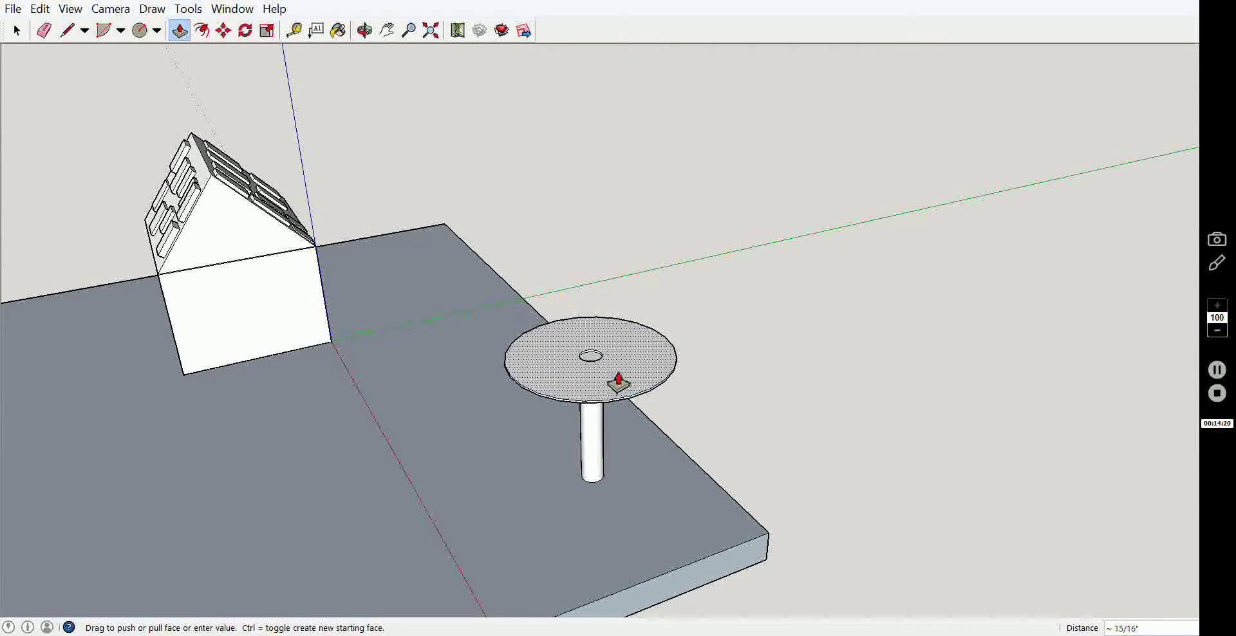
click(618, 379)
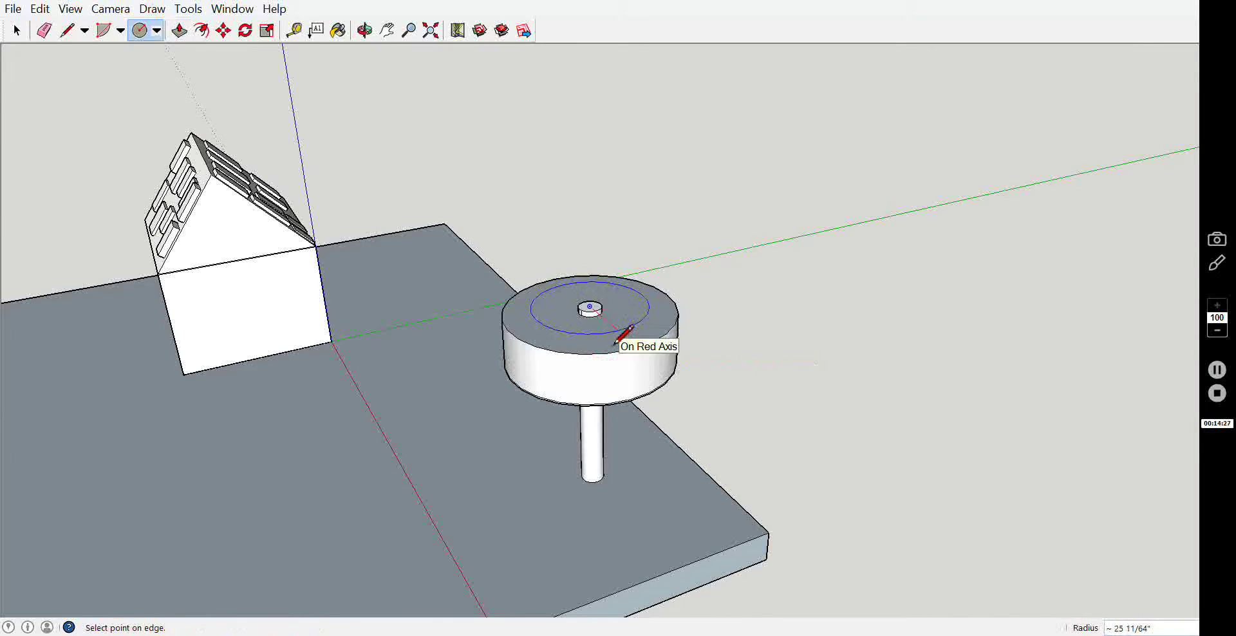
Draw a smaller circle on the drum top and raise it into a 10 11/16" tier.
click(614, 339)
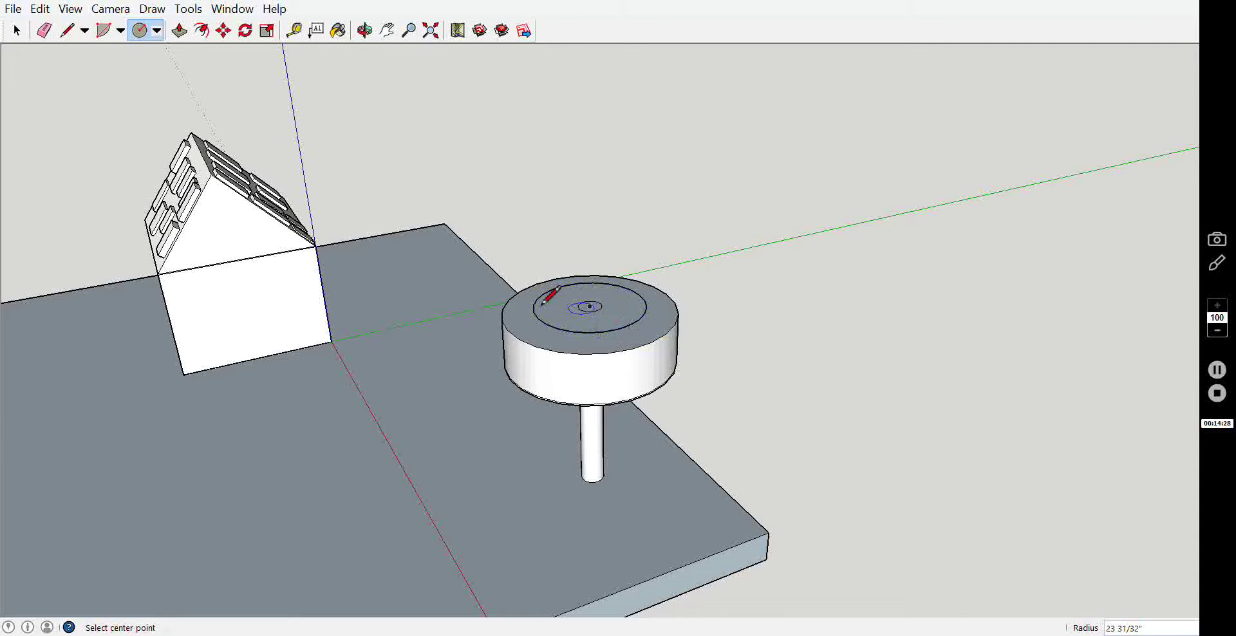
click(180, 30)
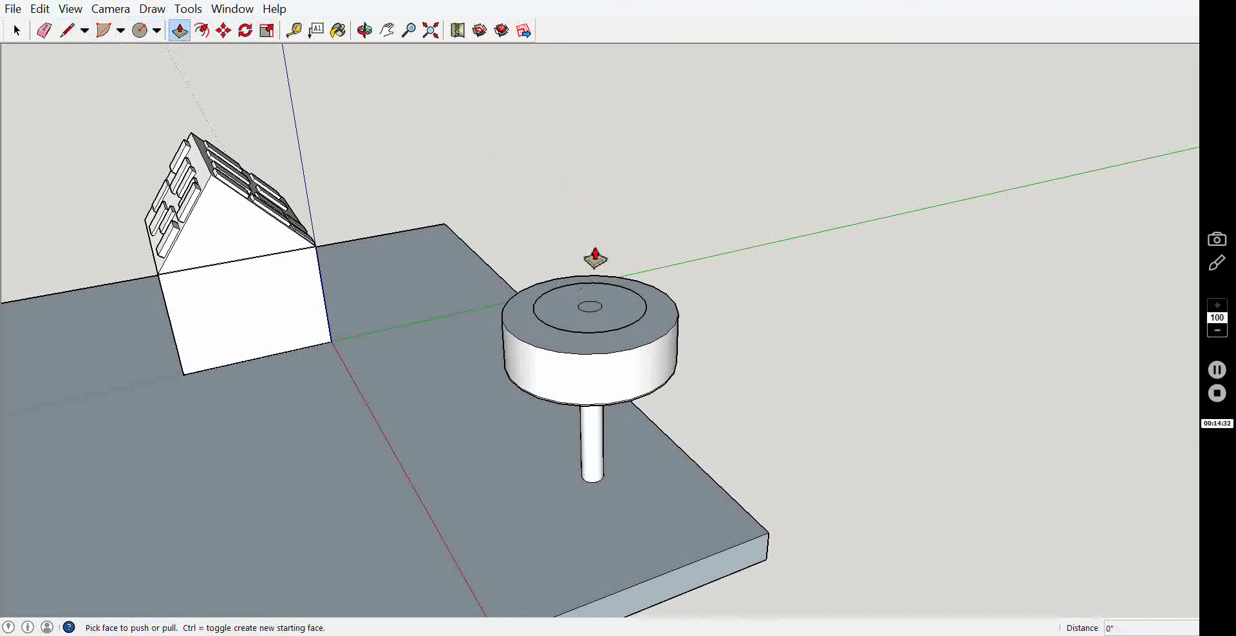
click(597, 311)
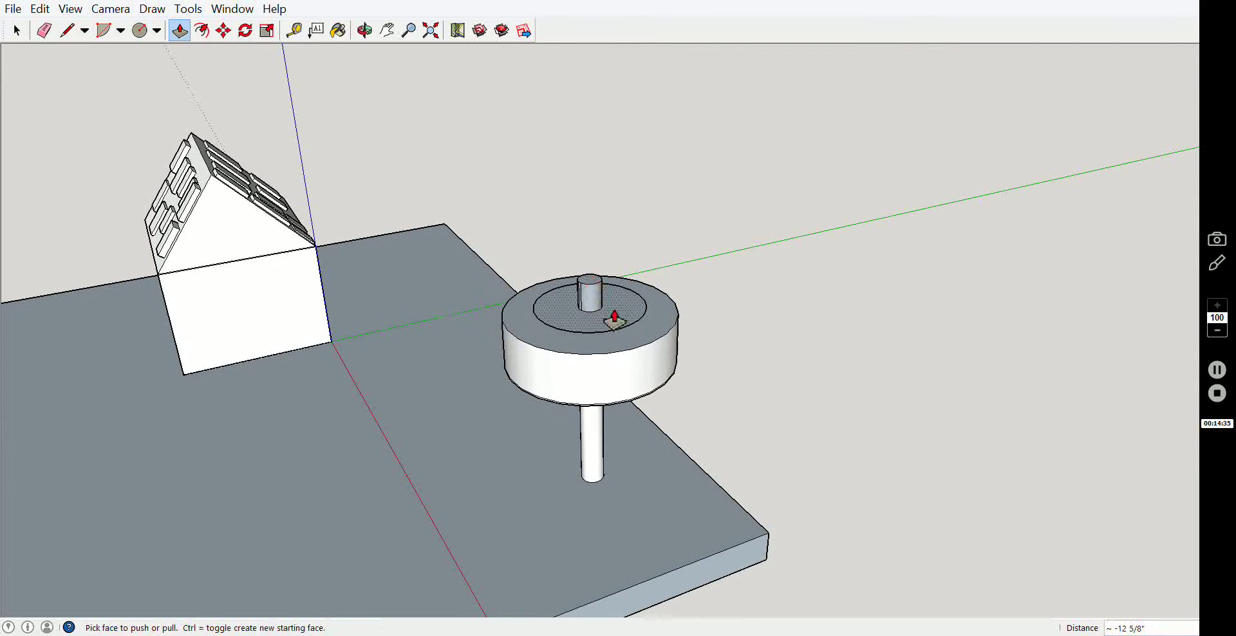
click(617, 309)
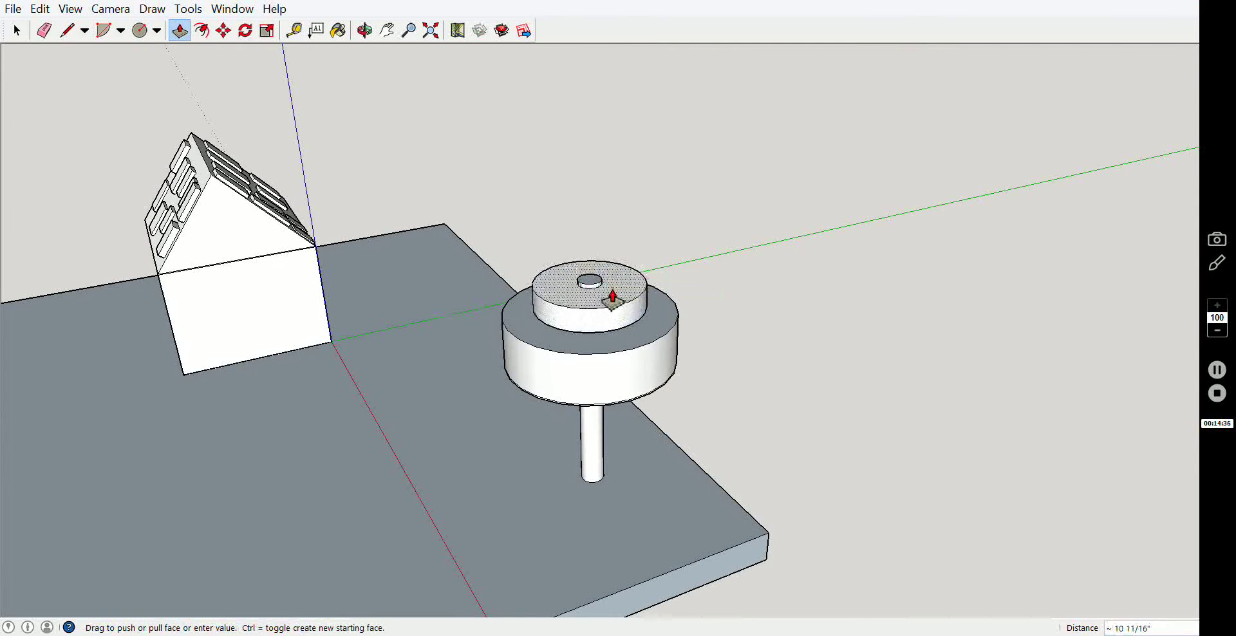
click(587, 270)
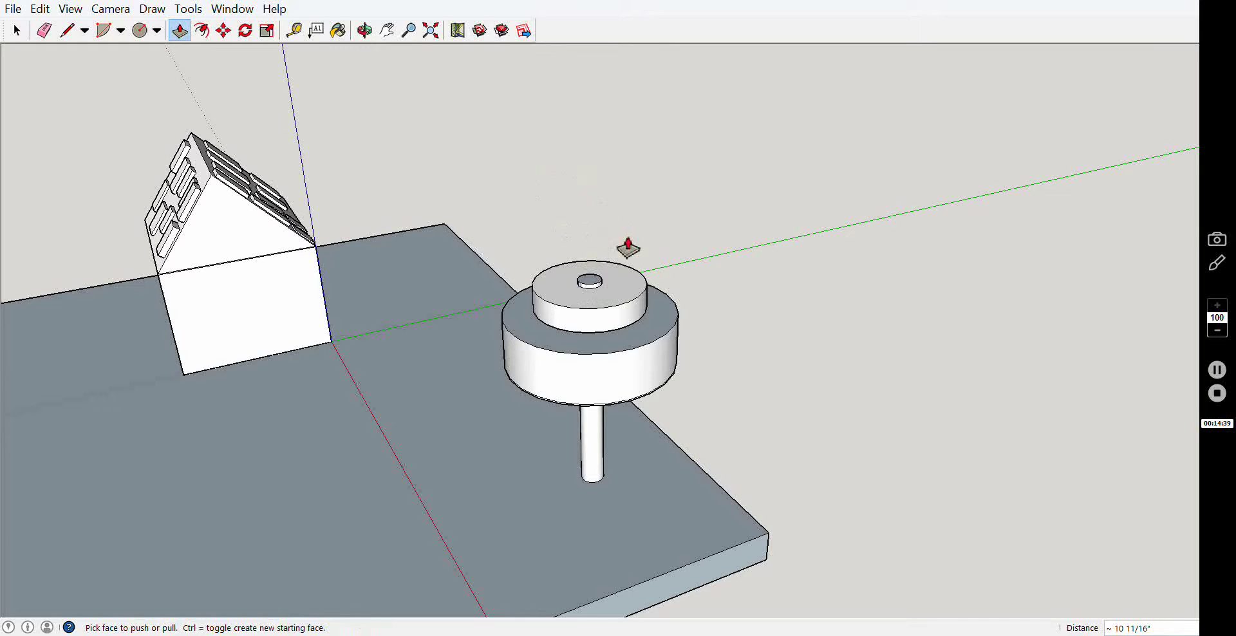
From a low side view, extrude the drum's top, then undo that extrusion.
click(363, 33)
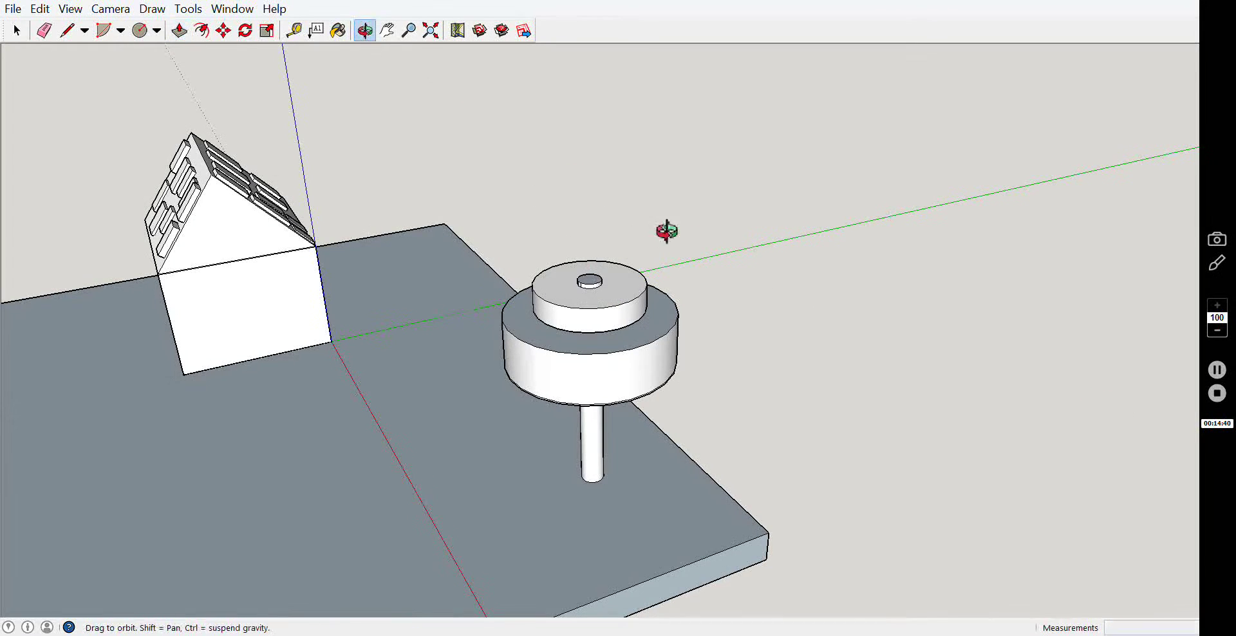
mouse_move(833, 348)
mouse_down()
mouse_move(857, 277)
mouse_move(849, 198)
mouse_move(828, 184)
mouse_move(820, 215)
mouse_move(820, 149)
mouse_move(822, 226)
mouse_move(816, 186)
mouse_up()
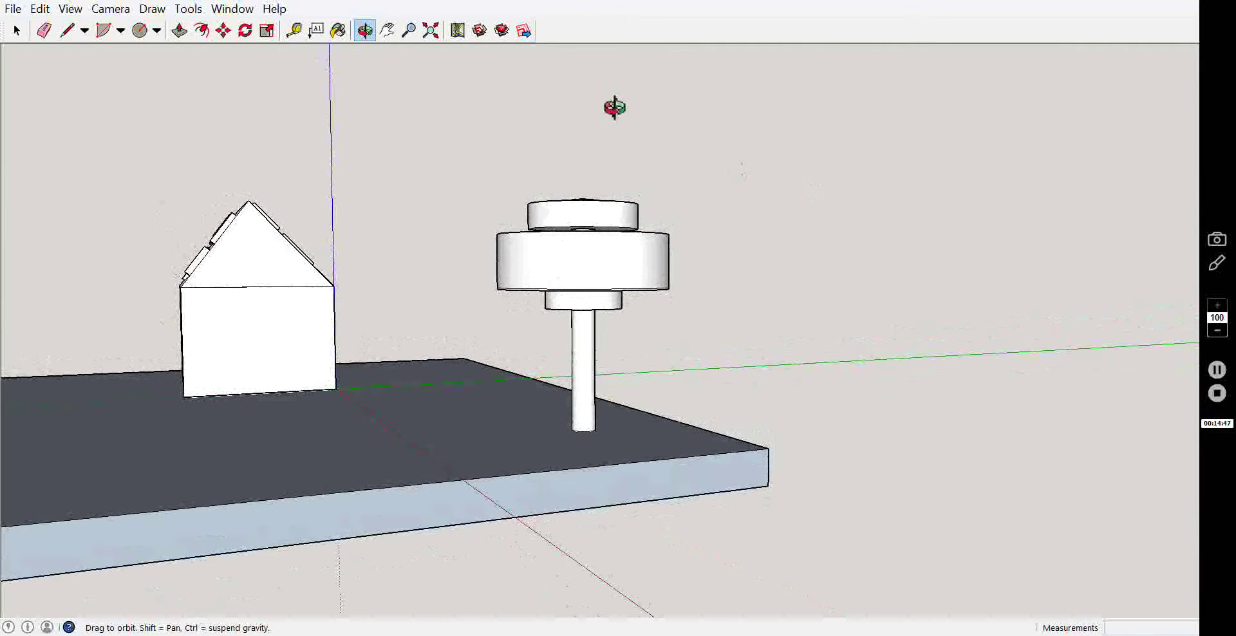
click(179, 30)
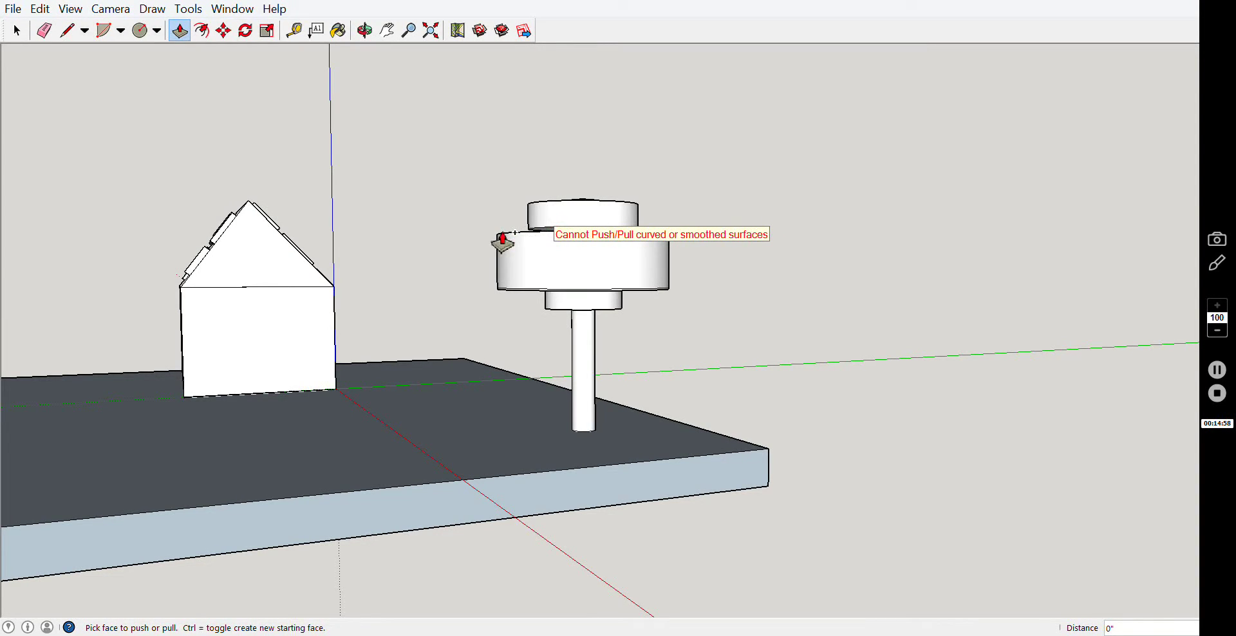
middle_drag(503, 243, 325, 105)
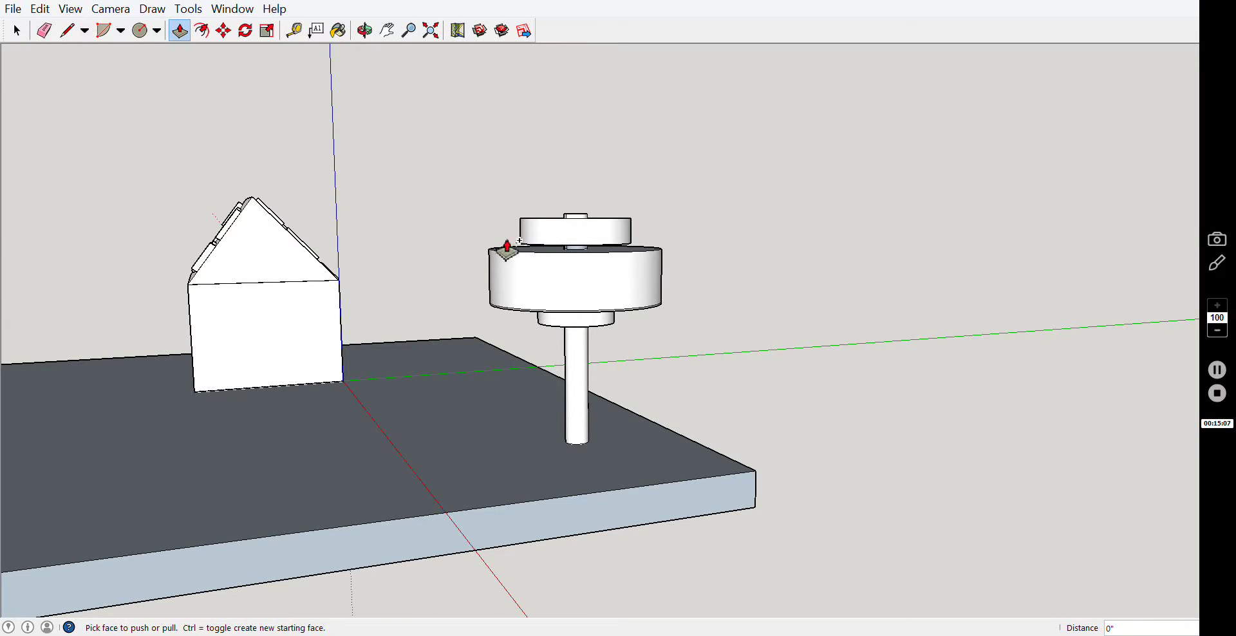
click(641, 246)
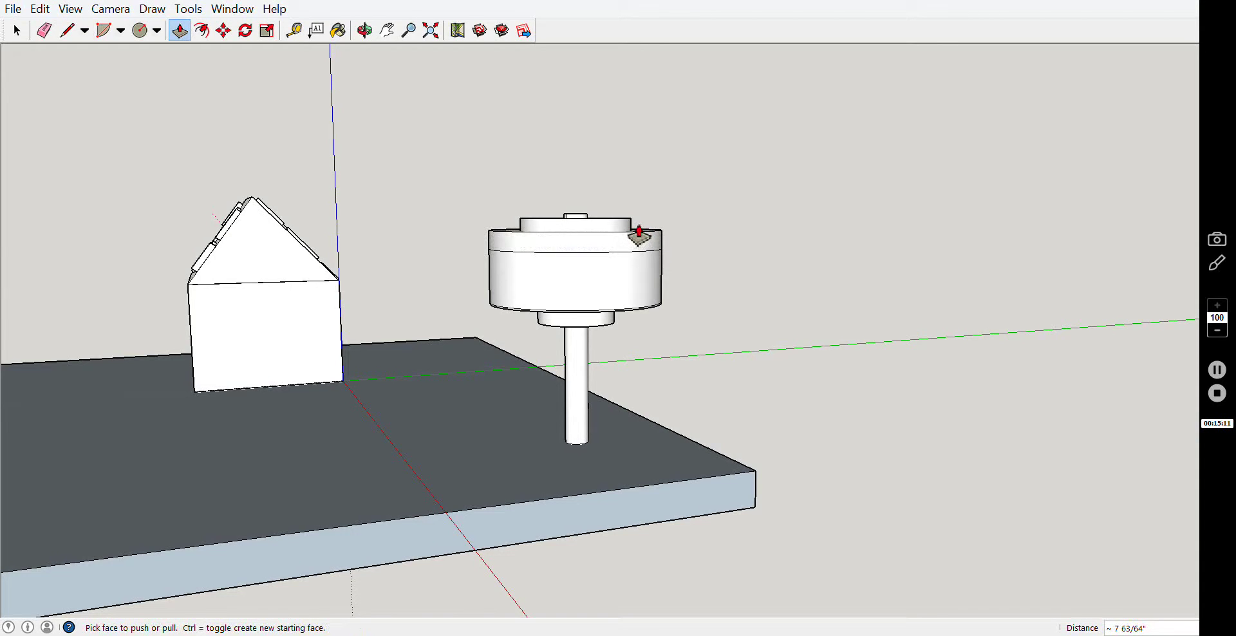
click(43, 10)
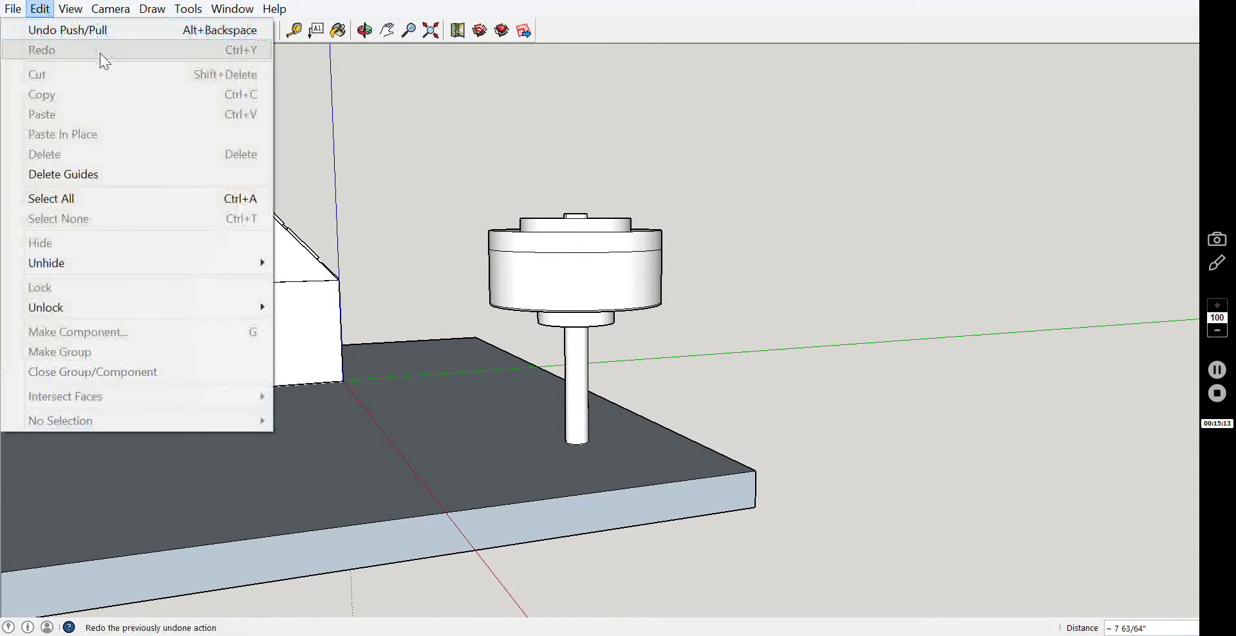
click(95, 29)
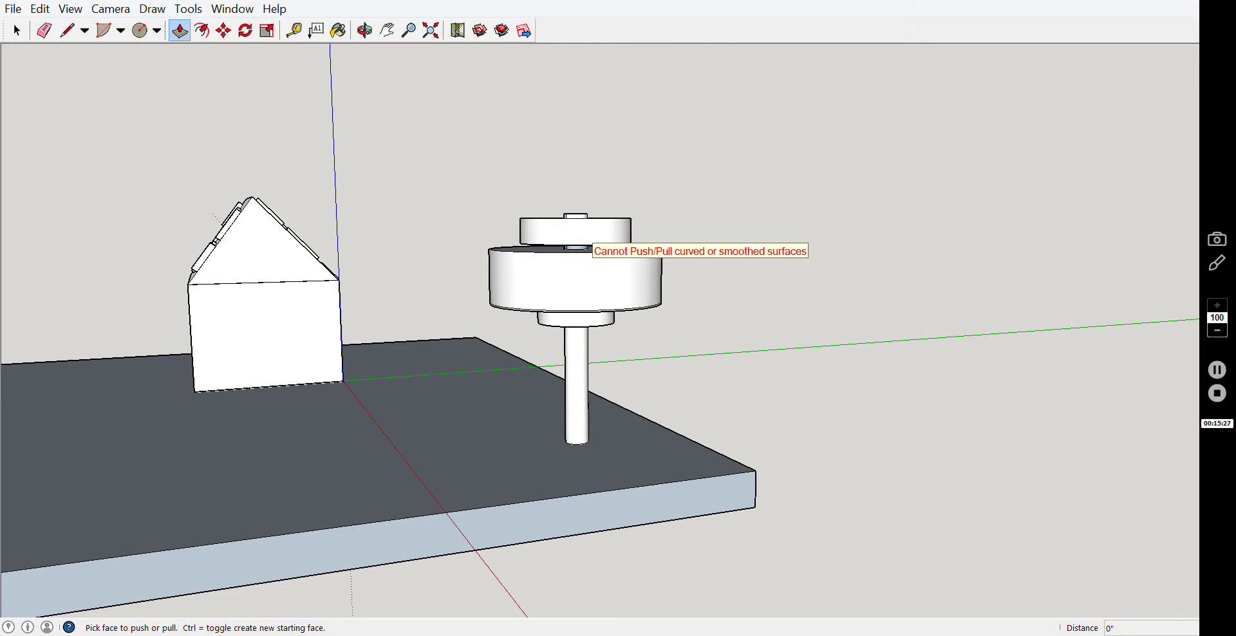
Push the drum's top ring down about 3", then orbit to a close frontal view of the house.
click(365, 30)
drag(596, 270, 602, 268)
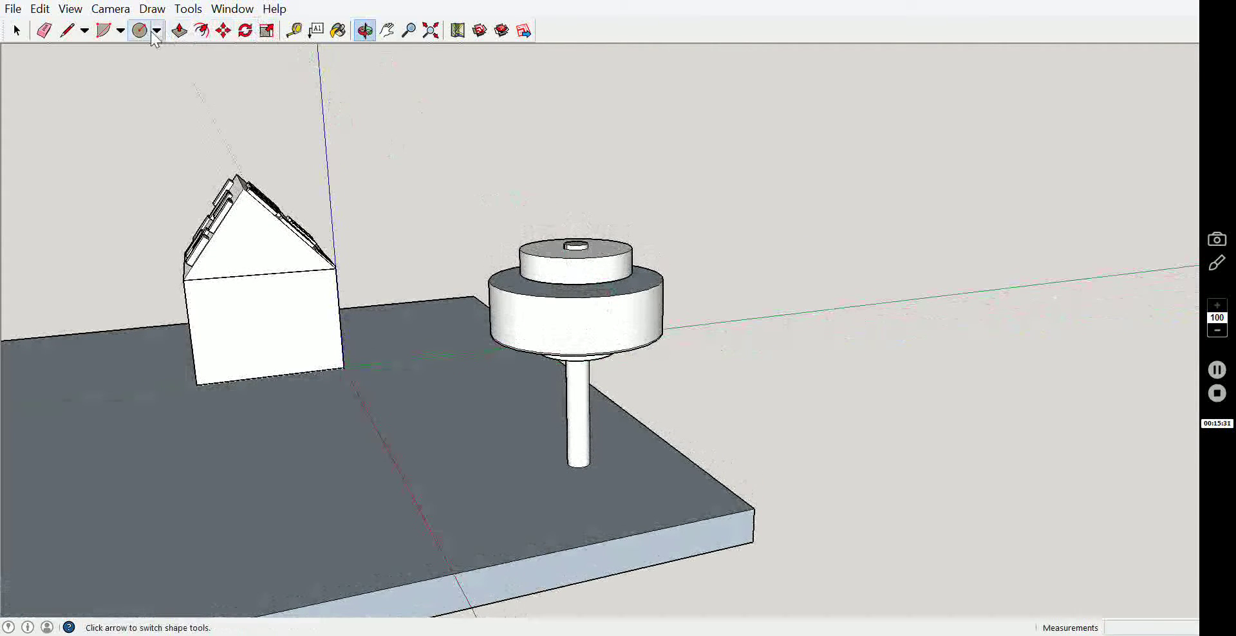
click(180, 30)
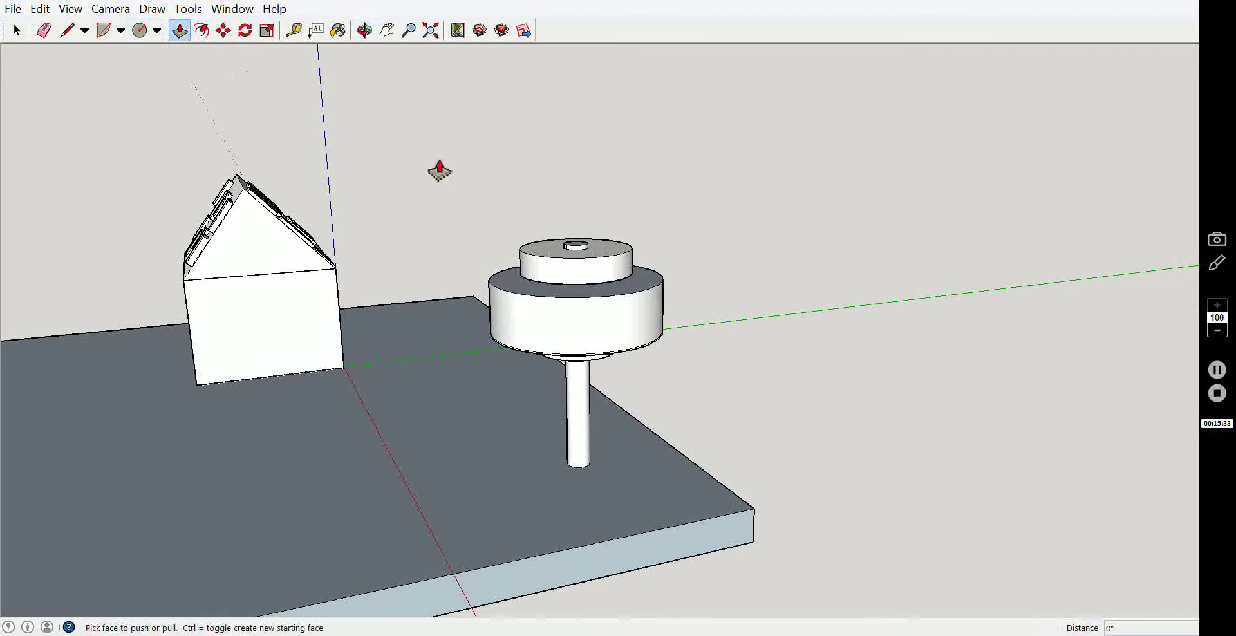
click(653, 290)
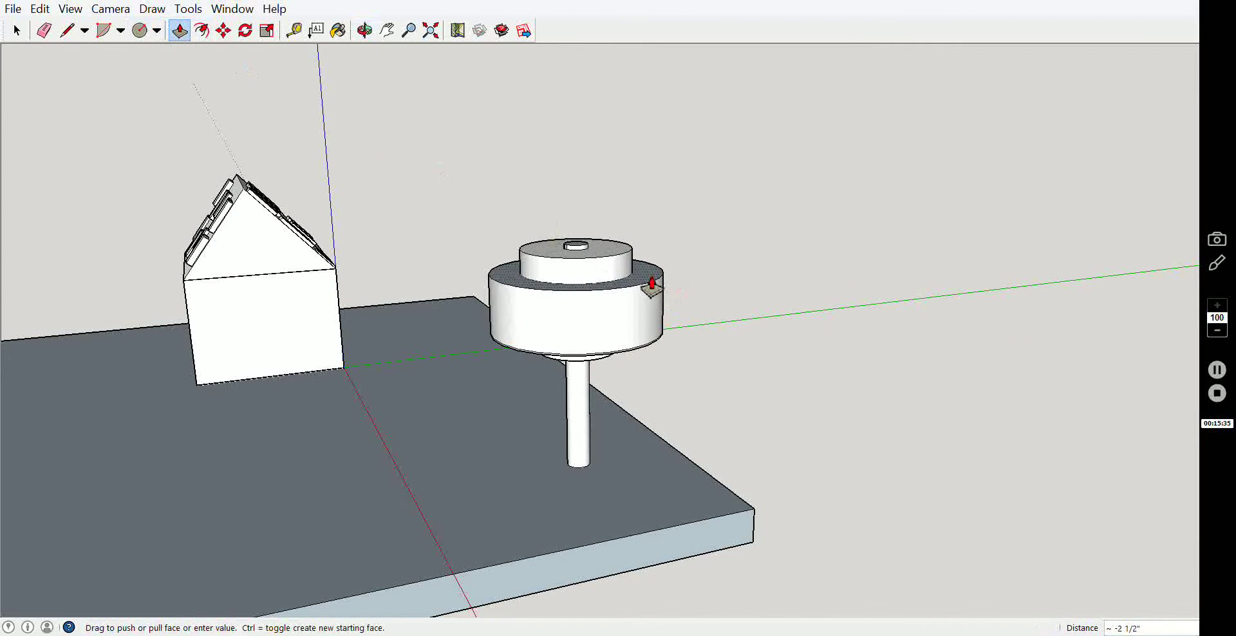
click(650, 271)
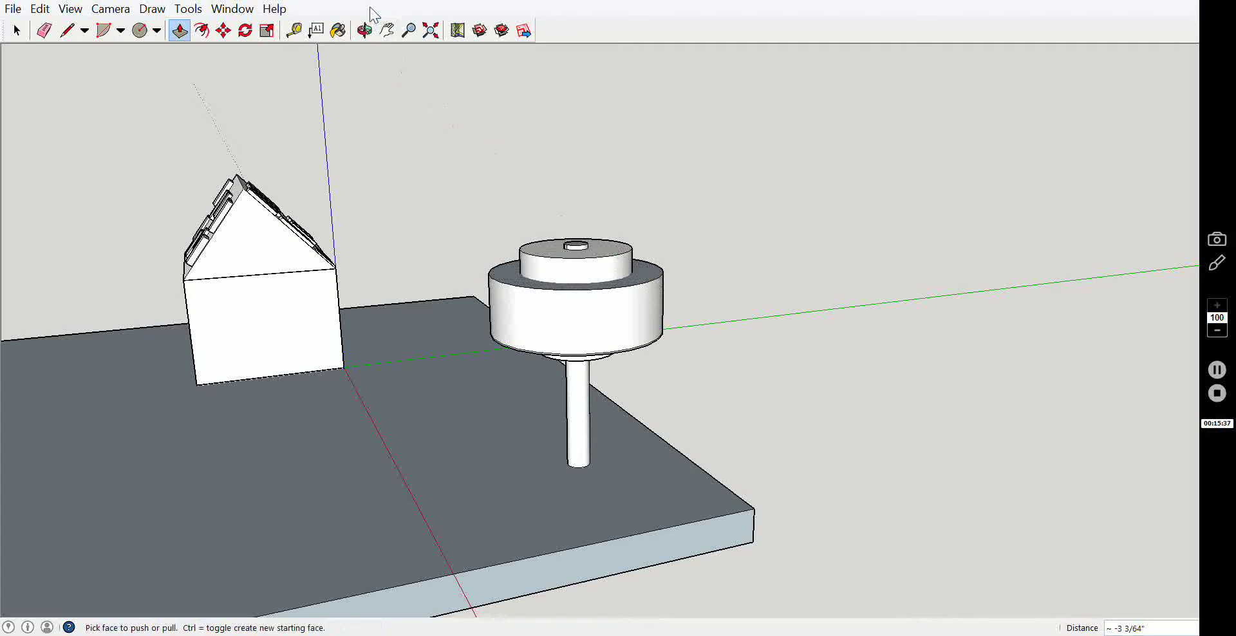
click(364, 30)
mouse_move(593, 268)
mouse_down()
mouse_move(601, 213)
mouse_move(696, 195)
mouse_move(708, 143)
mouse_move(833, 196)
mouse_move(895, 199)
mouse_move(712, 231)
mouse_move(657, 201)
mouse_move(624, 274)
mouse_move(685, 202)
mouse_move(734, 180)
mouse_move(721, 146)
mouse_move(584, 176)
mouse_move(322, 154)
mouse_move(232, 207)
mouse_move(686, 296)
mouse_move(593, 316)
mouse_move(858, 246)
mouse_move(1175, 267)
mouse_move(1100, 212)
mouse_move(1103, 193)
mouse_move(1106, 220)
mouse_move(933, 213)
mouse_move(712, 253)
mouse_move(759, 271)
mouse_move(1145, 229)
mouse_move(422, 91)
mouse_up()
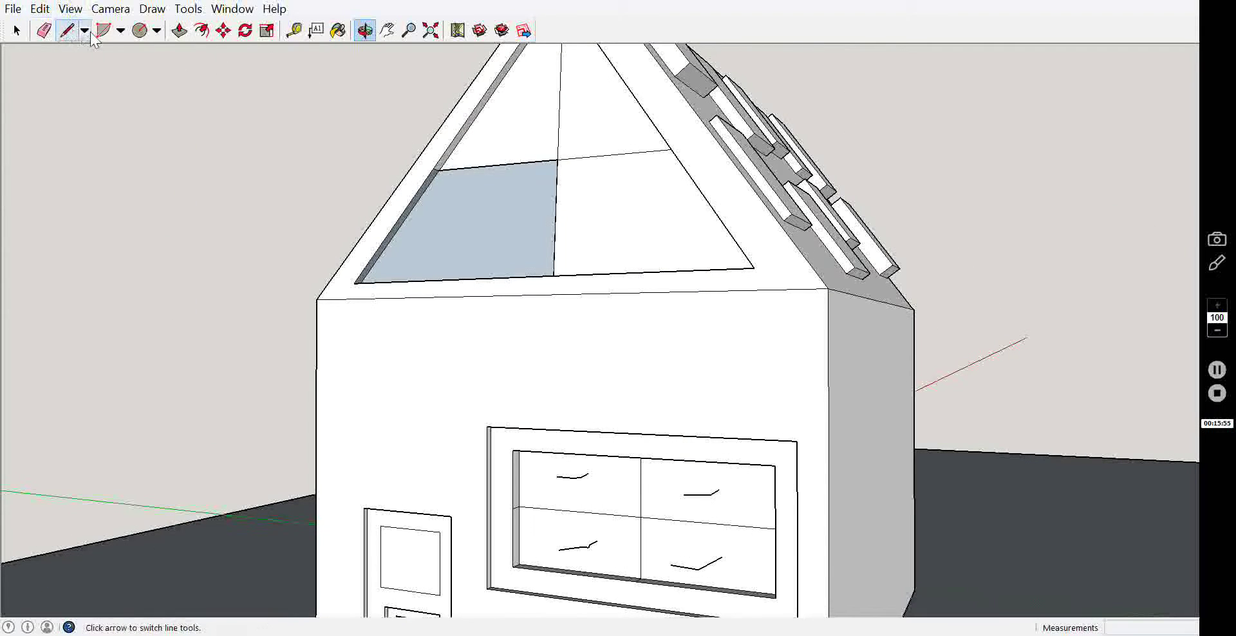
Select the Paint Bucket to bring up the Materials library.
click(339, 33)
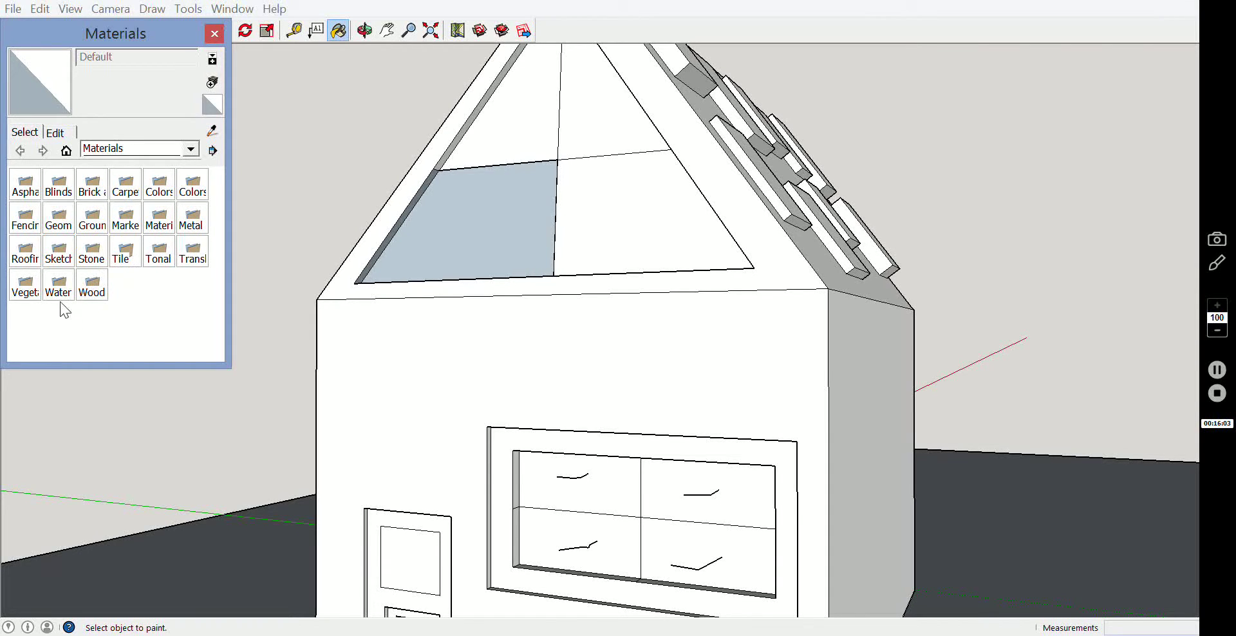
Paint the roof board and sloped roof face with Roofing_Shingles_GAF_Estates.
click(28, 261)
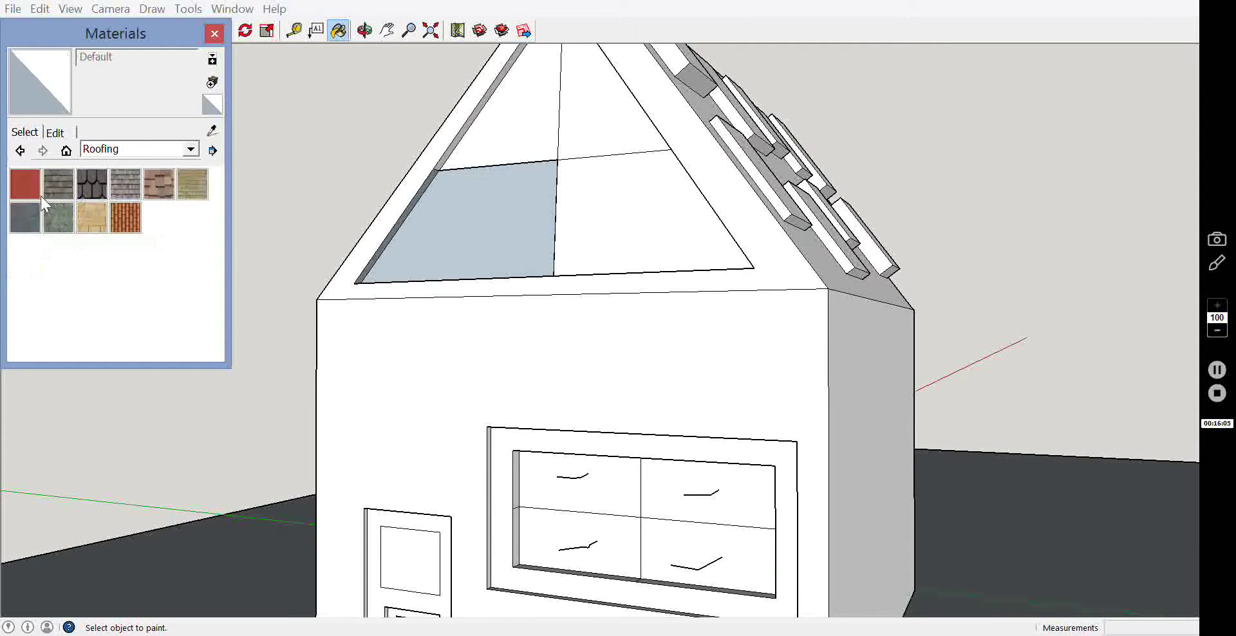
click(94, 186)
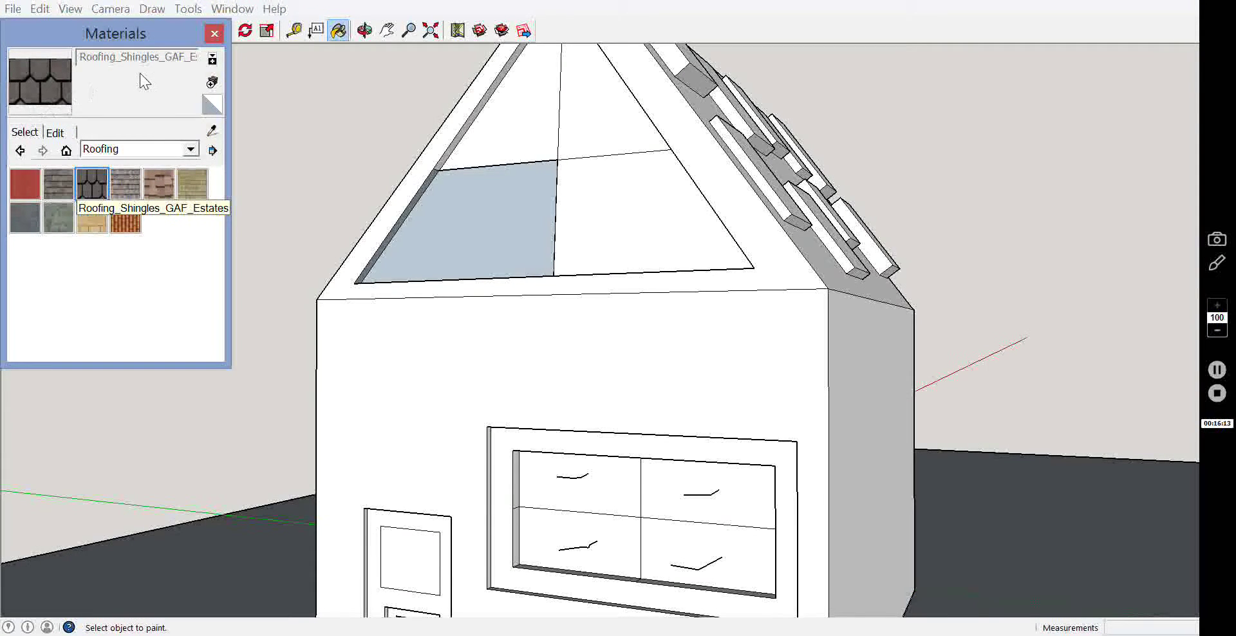
click(769, 174)
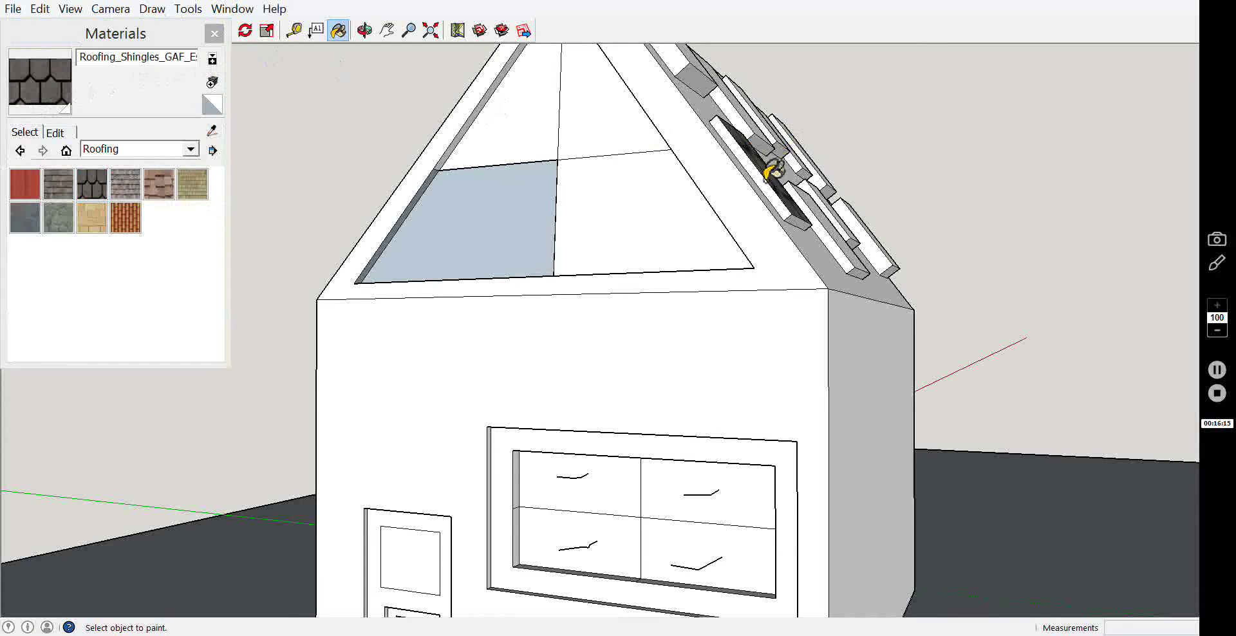
click(810, 236)
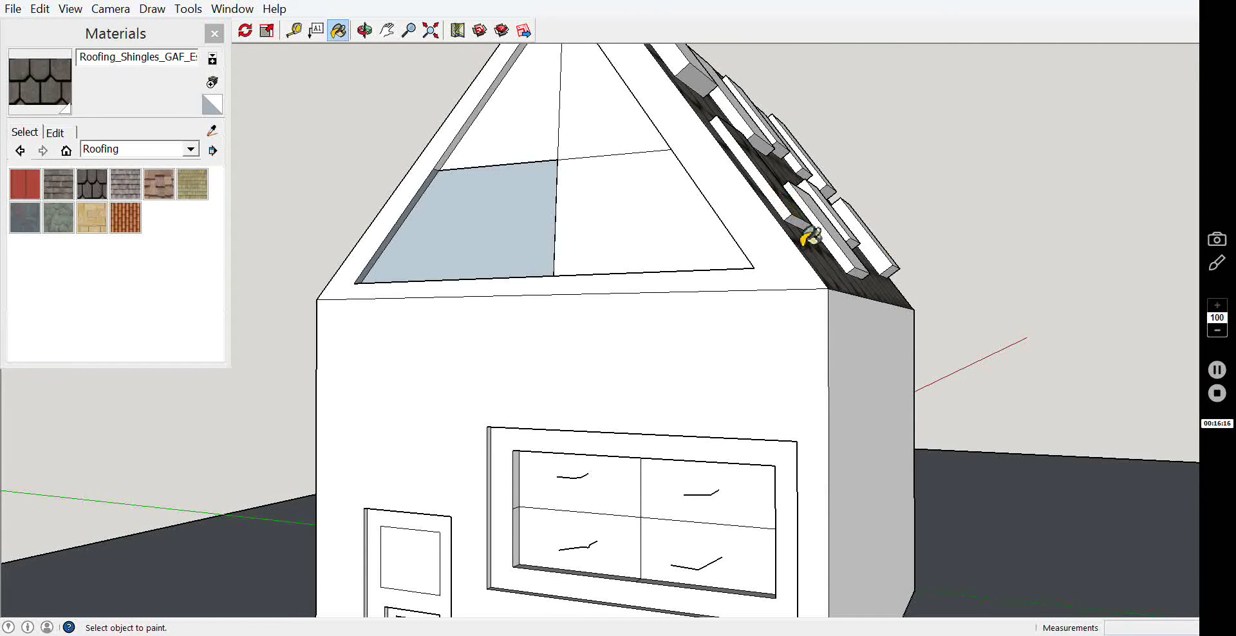
Orbit to a top-down roof view and shingle the left and middle roof boxes.
click(366, 32)
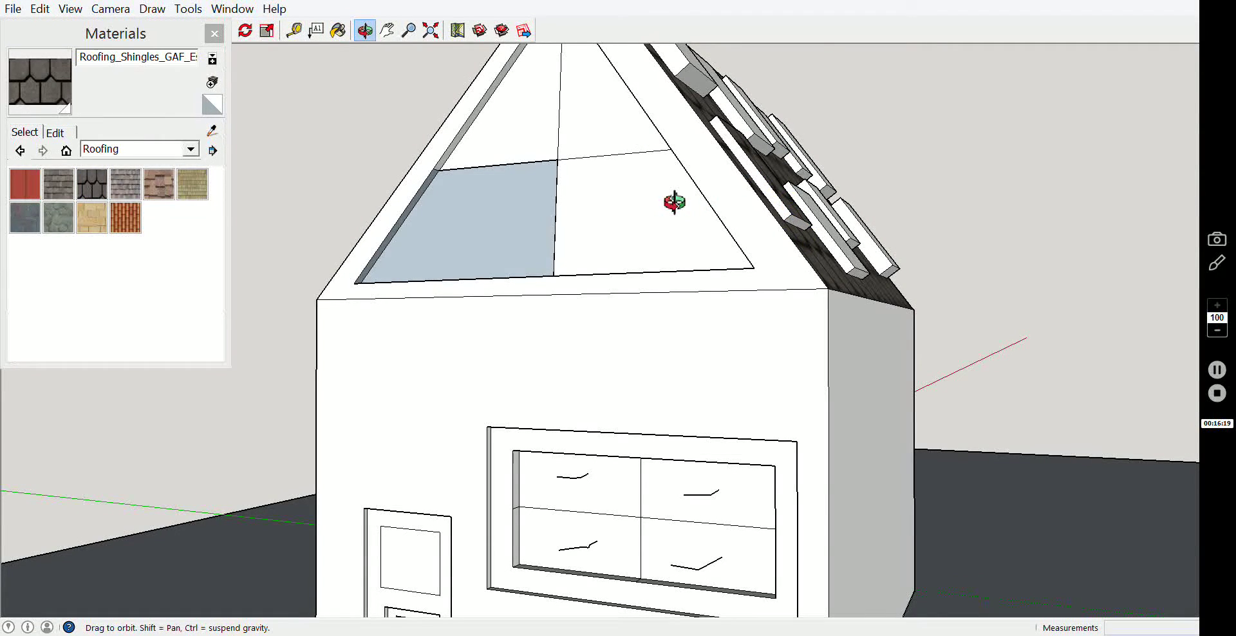
mouse_move(674, 202)
mouse_down()
mouse_move(449, 291)
mouse_move(358, 105)
mouse_up()
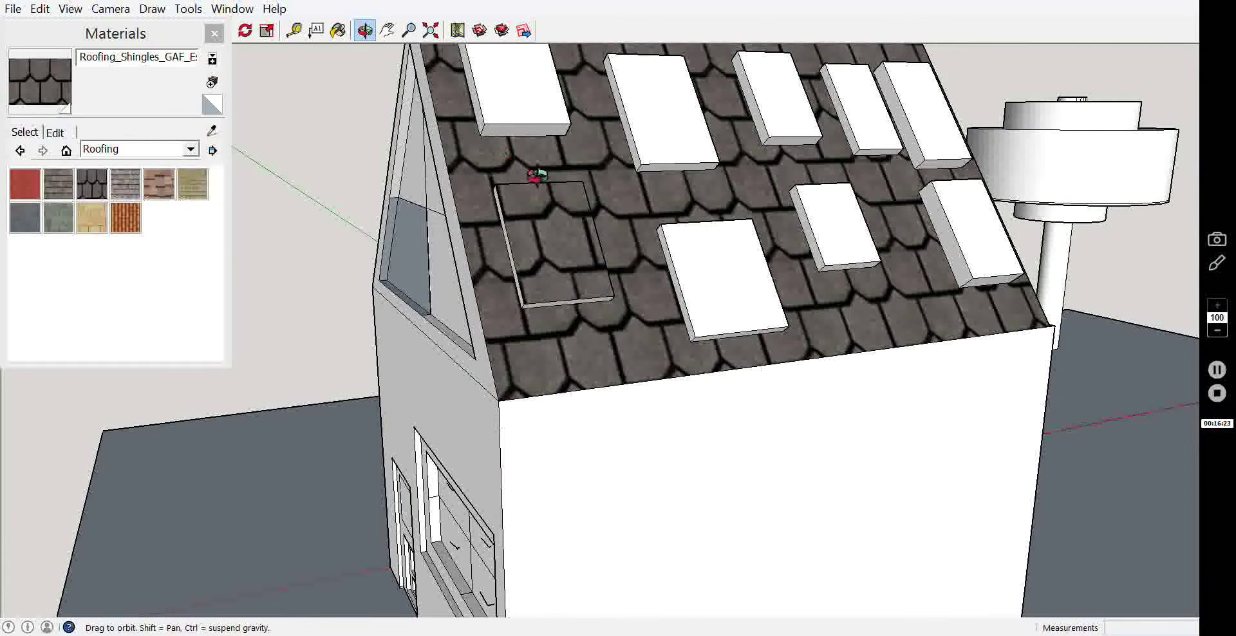
drag(538, 177, 386, 90)
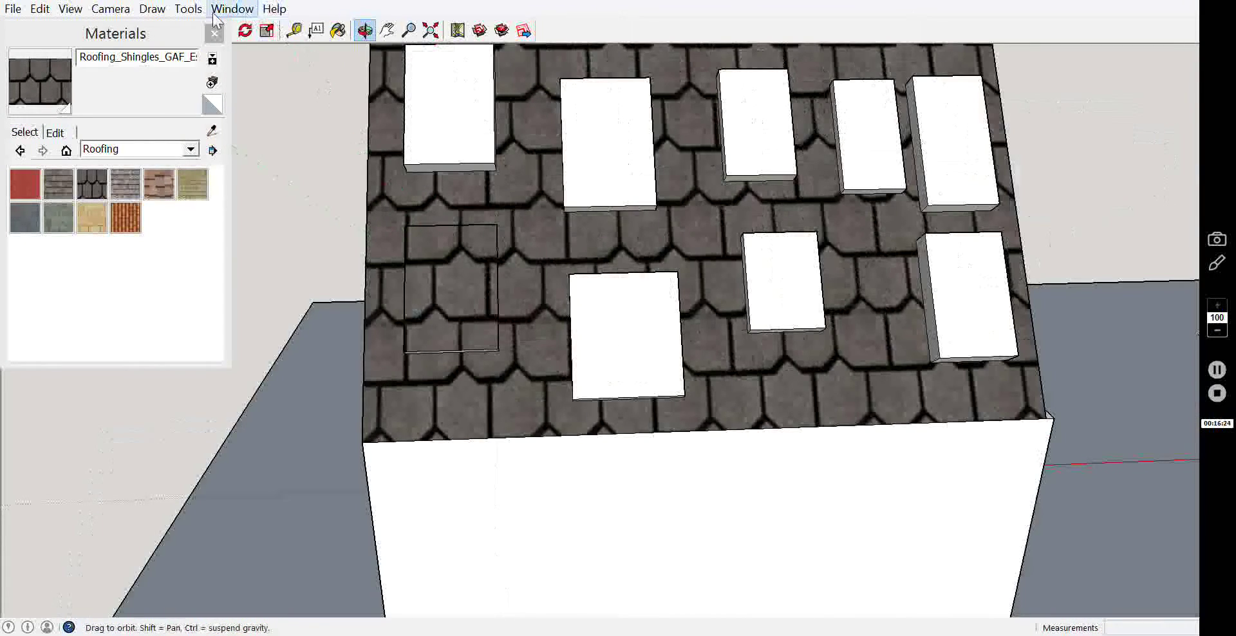
click(338, 30)
click(469, 150)
click(587, 188)
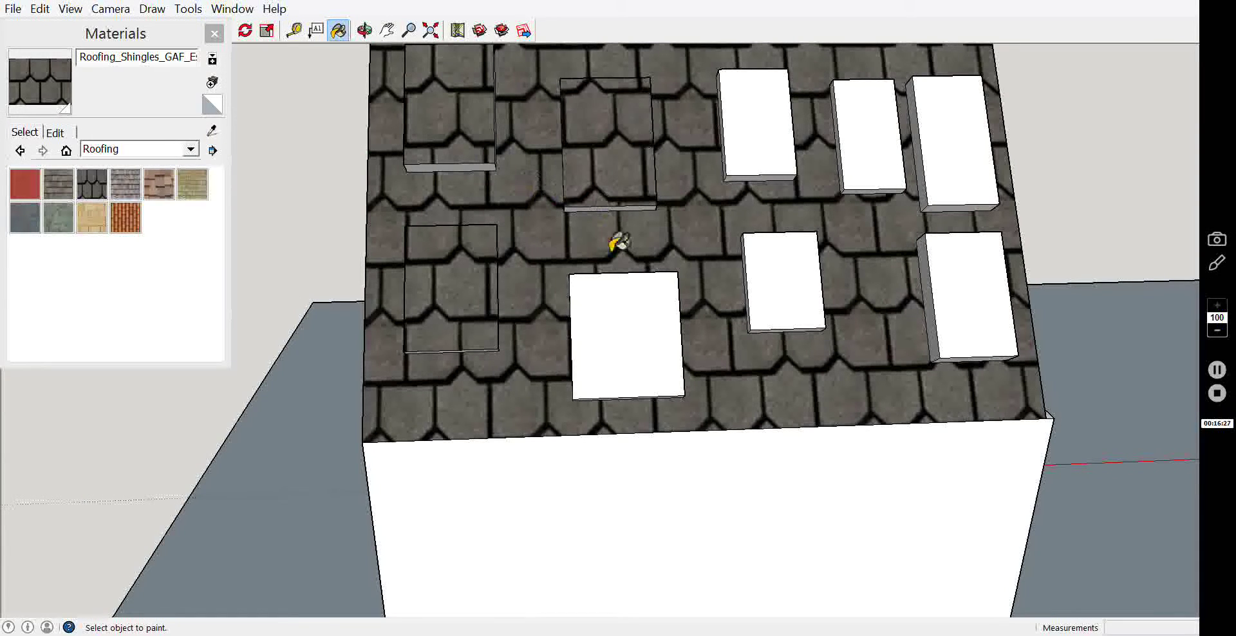
click(618, 318)
Shingle the right-hand roof boxes, including their side faces.
click(778, 171)
click(776, 269)
click(881, 171)
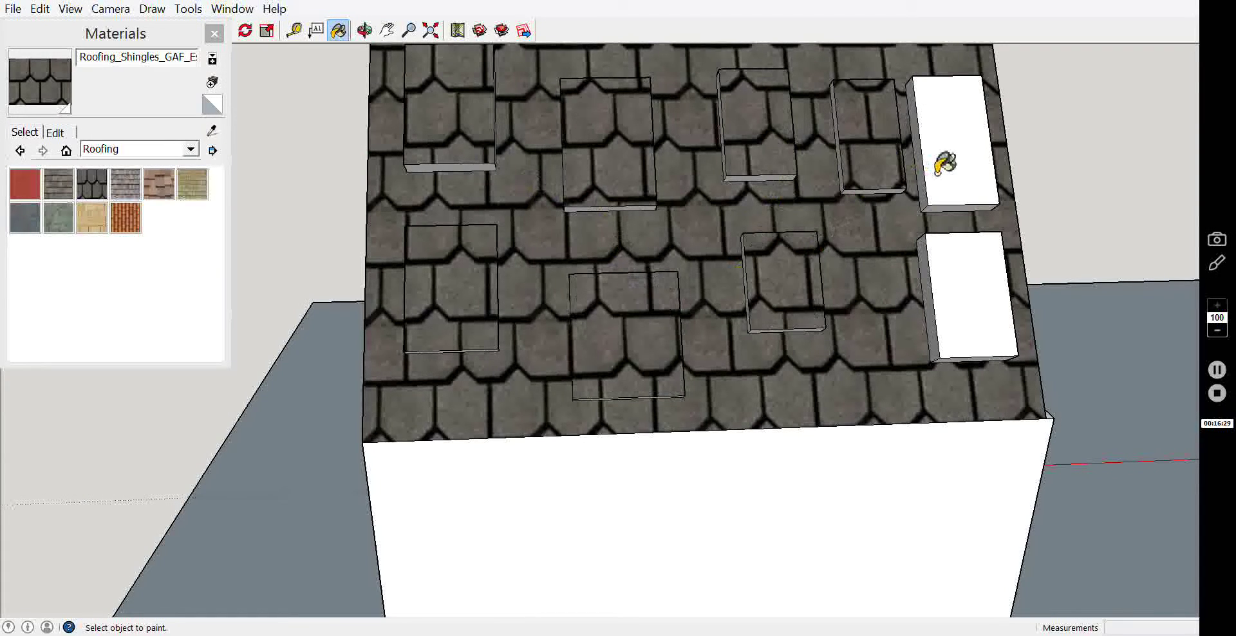
click(937, 174)
click(963, 271)
click(927, 195)
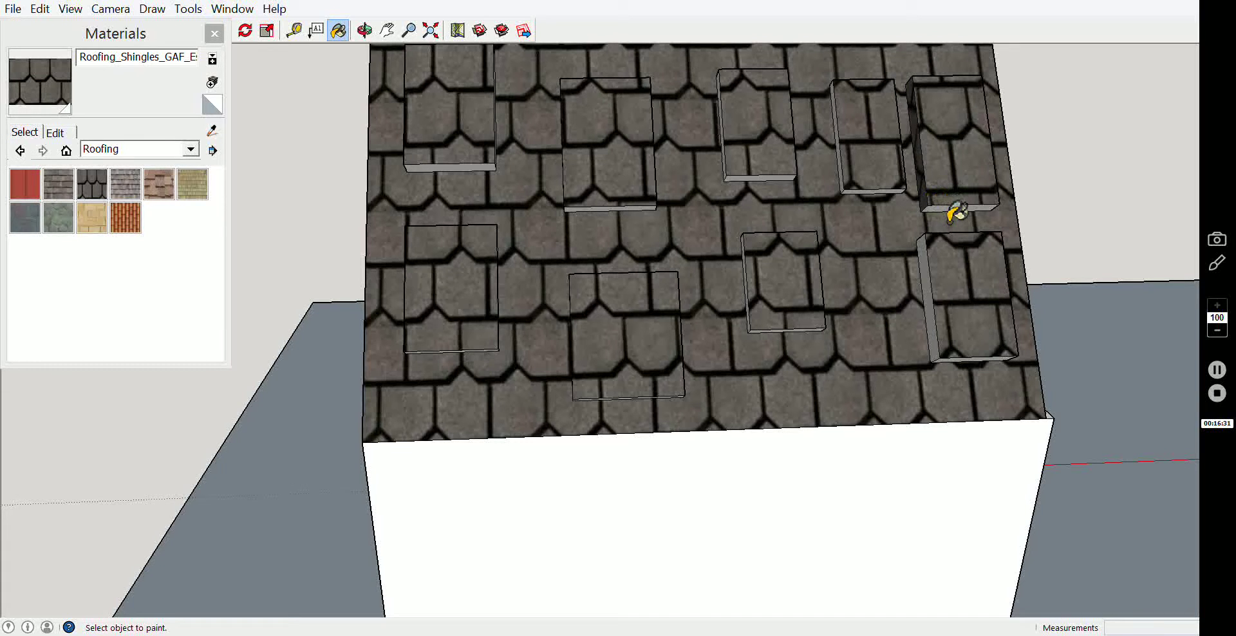
click(958, 208)
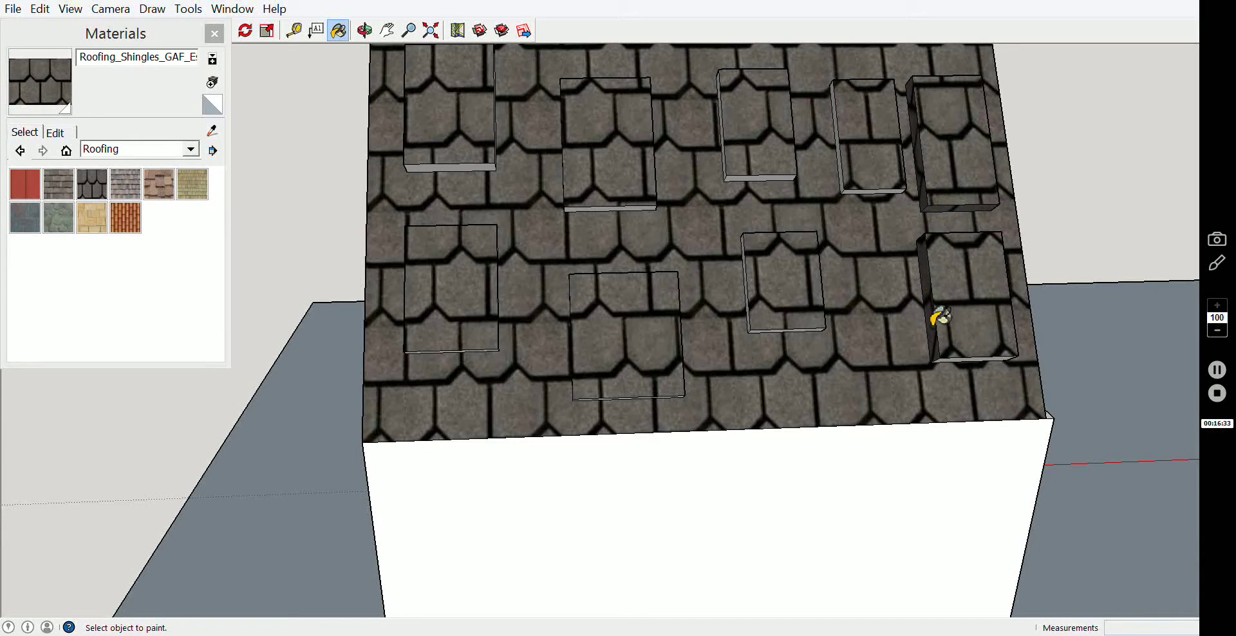
click(932, 302)
Orbit to face the other roof panel and shingle its first three window rectangles.
click(365, 32)
mouse_move(451, 193)
mouse_down()
mouse_move(632, 325)
mouse_move(1183, 383)
mouse_move(803, 379)
mouse_up()
drag(900, 325, 857, 303)
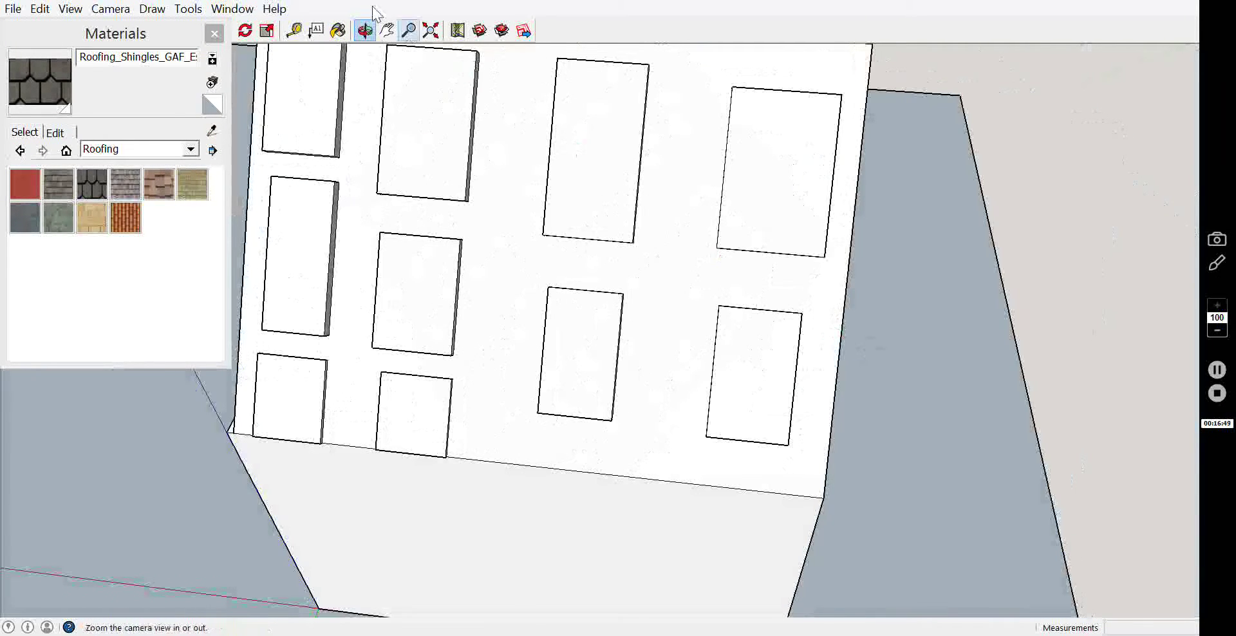
click(338, 30)
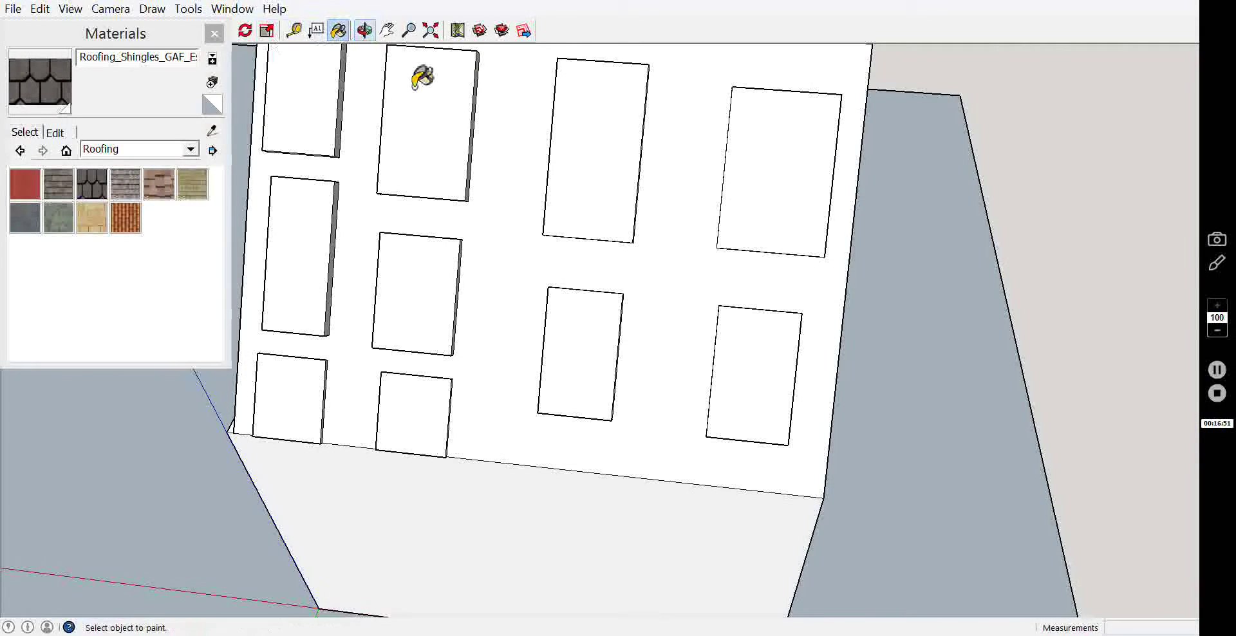
click(445, 129)
click(311, 108)
click(325, 266)
Shingle the remaining rectangles on the panel, then the whole panel face.
click(309, 390)
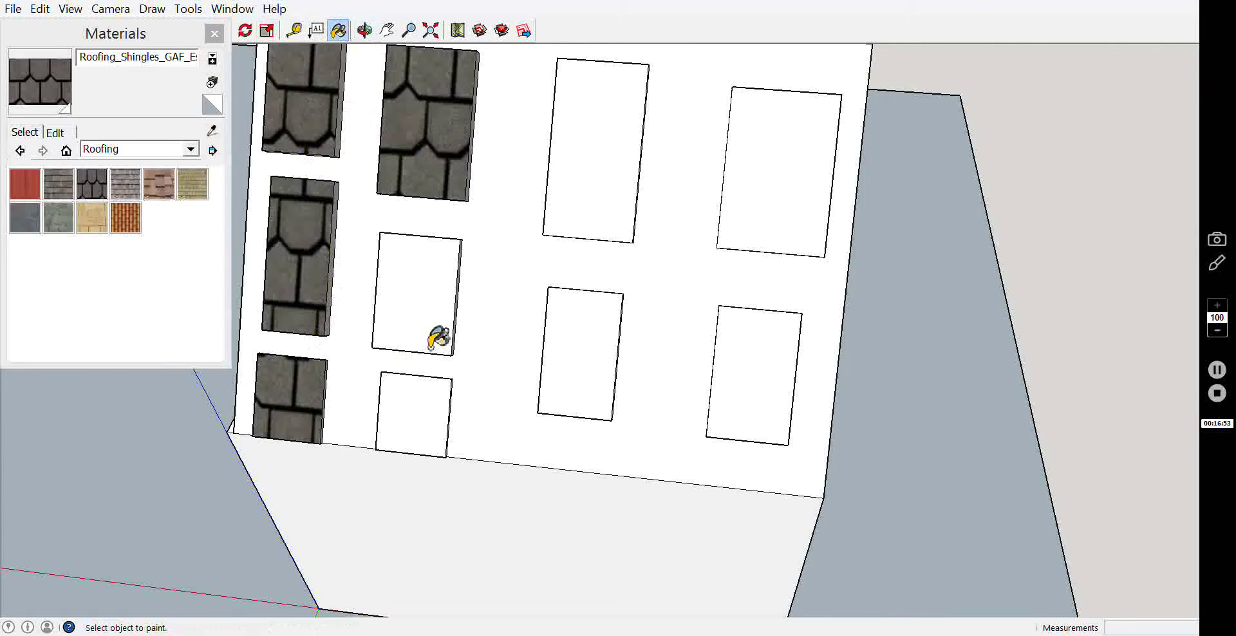
click(439, 338)
click(447, 386)
click(578, 358)
click(604, 201)
click(819, 205)
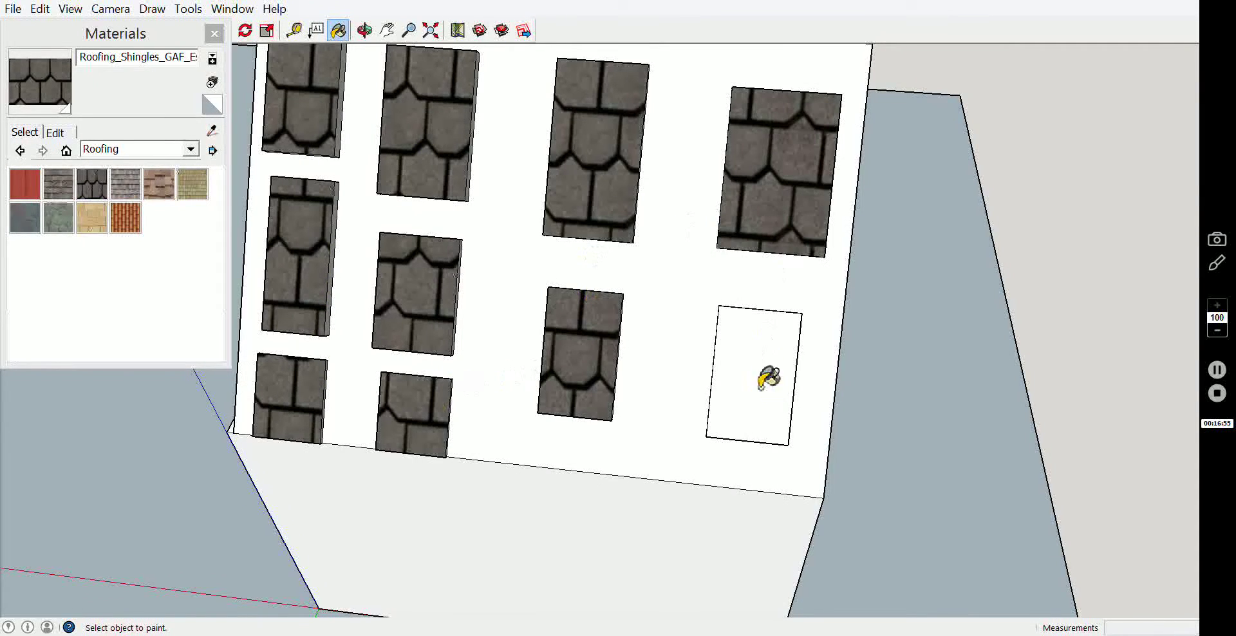
click(766, 376)
click(638, 322)
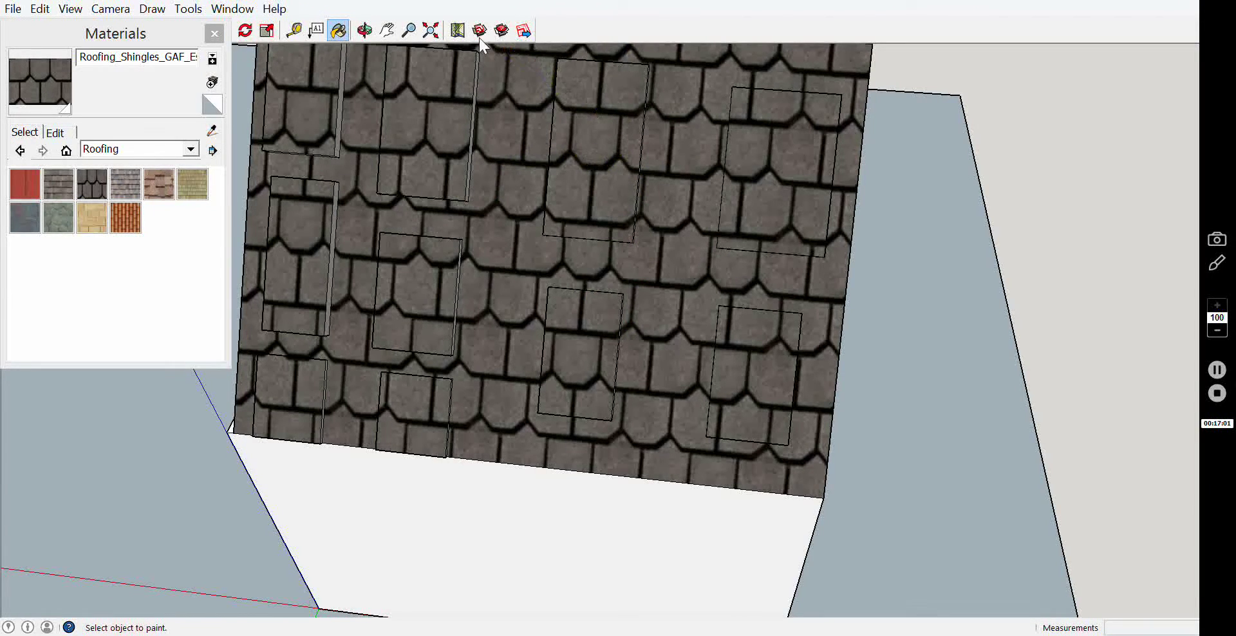
Orbit round to the front gable and paint the roof face there with shingles.
click(365, 30)
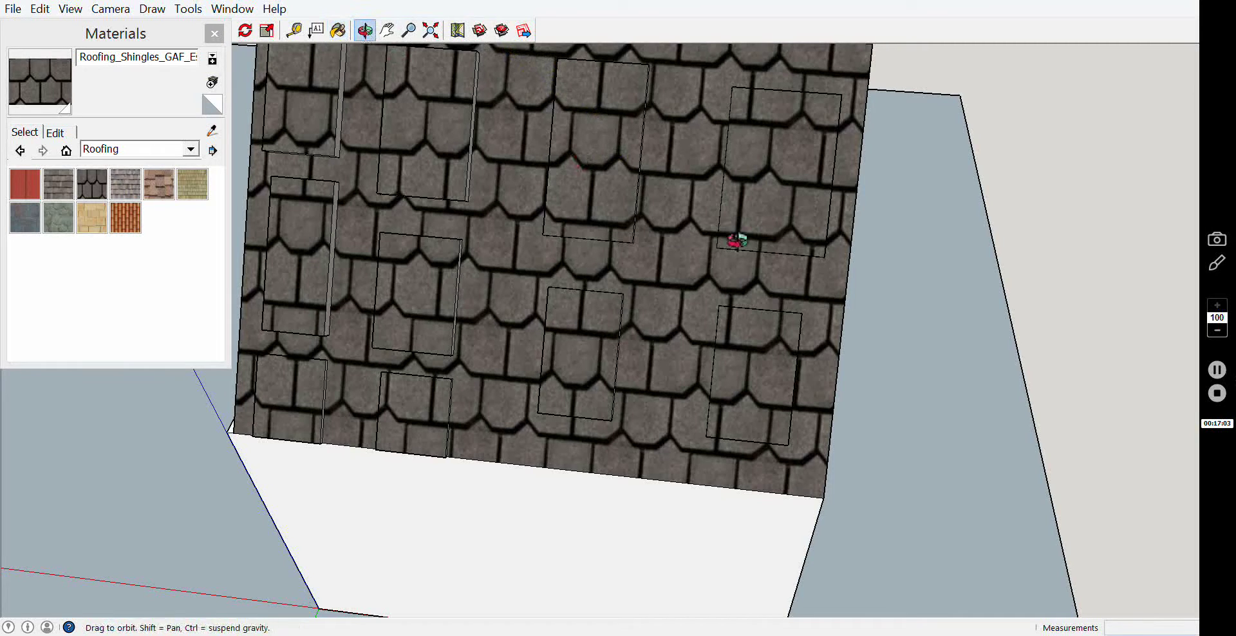
mouse_move(732, 243)
mouse_down()
mouse_move(684, 248)
mouse_move(358, 200)
mouse_move(291, 166)
mouse_up()
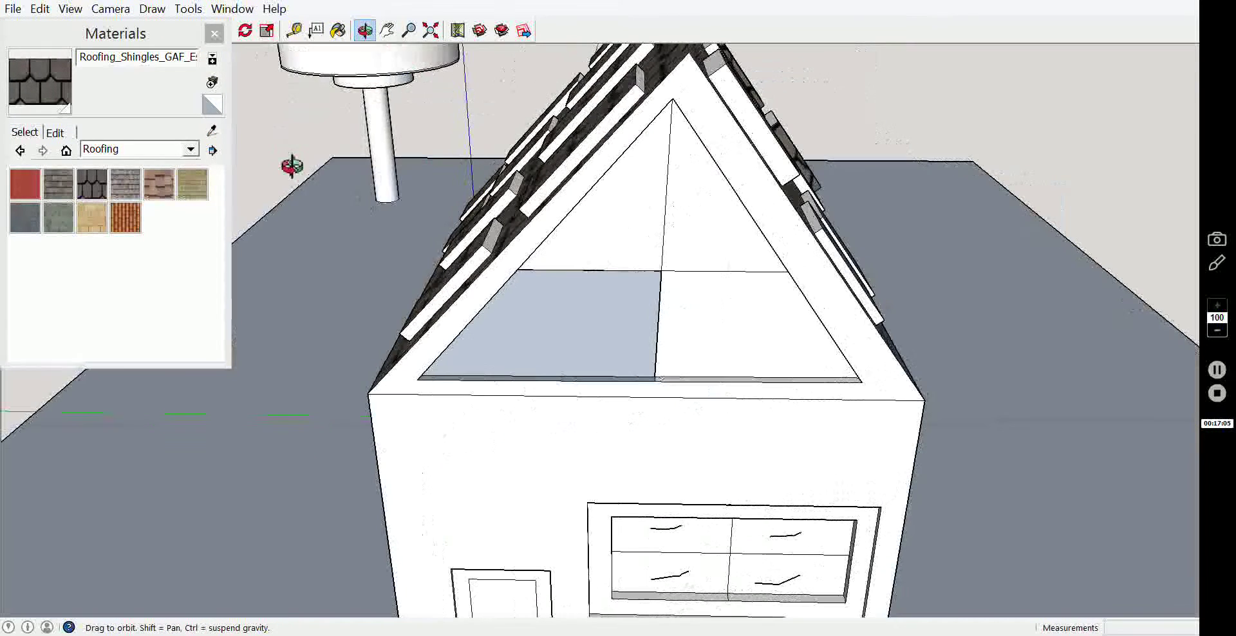
drag(682, 263, 663, 251)
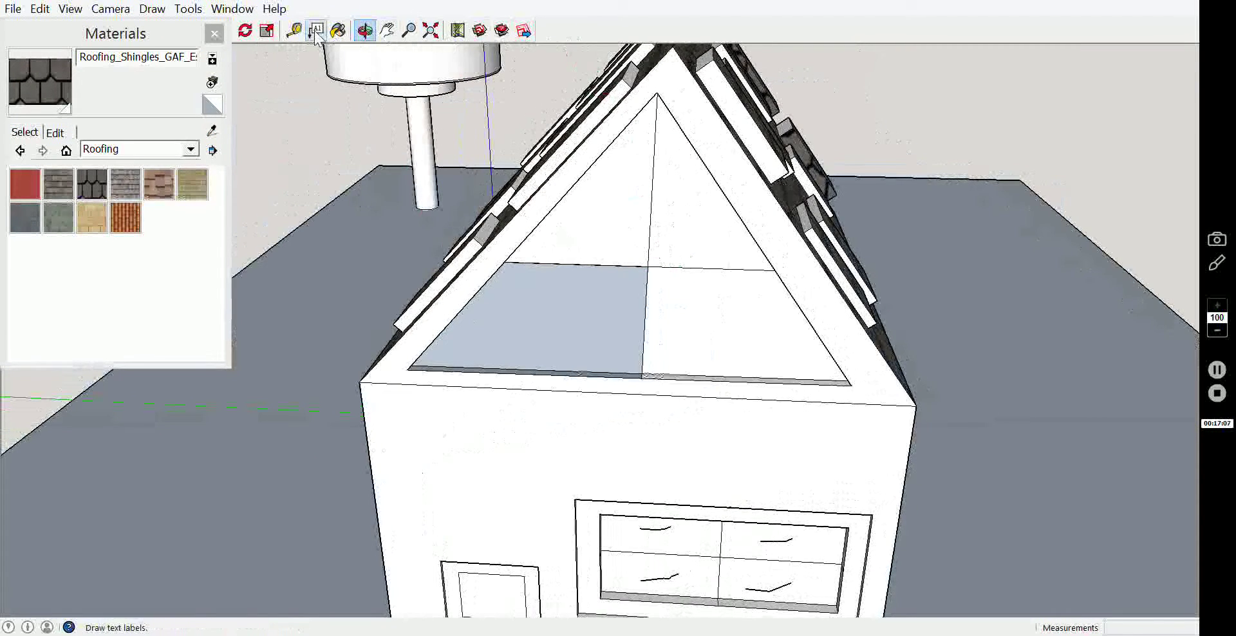
click(338, 30)
click(709, 78)
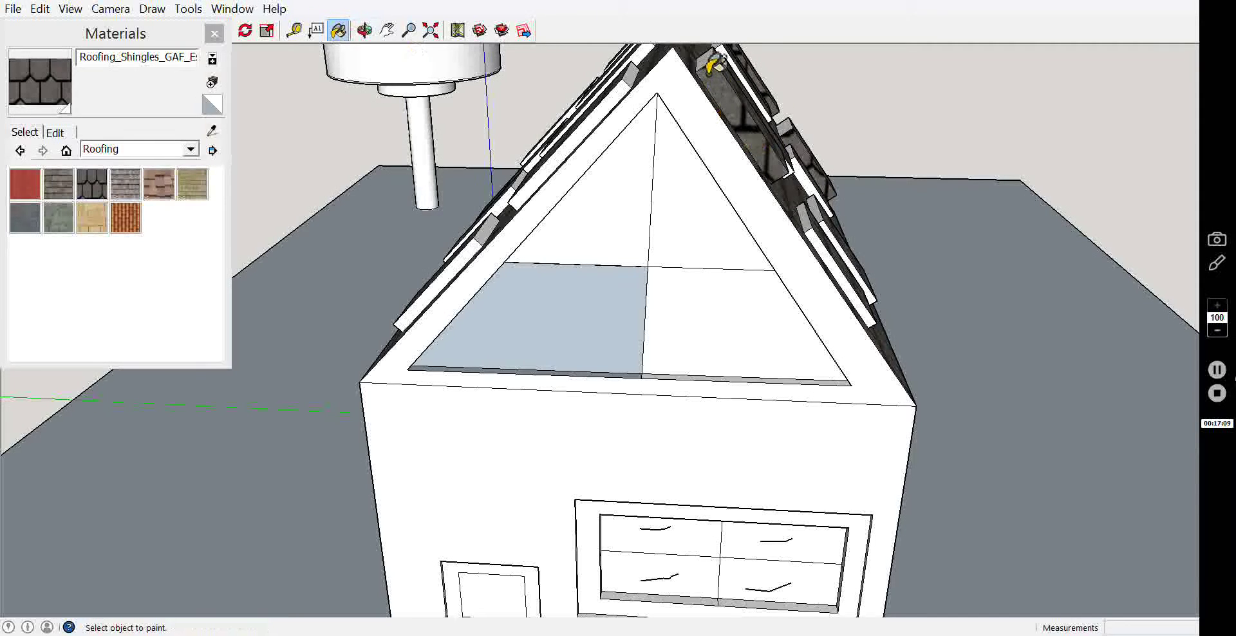
Orbit around the house and bring up the material collections list.
click(364, 31)
drag(730, 220, 711, 128)
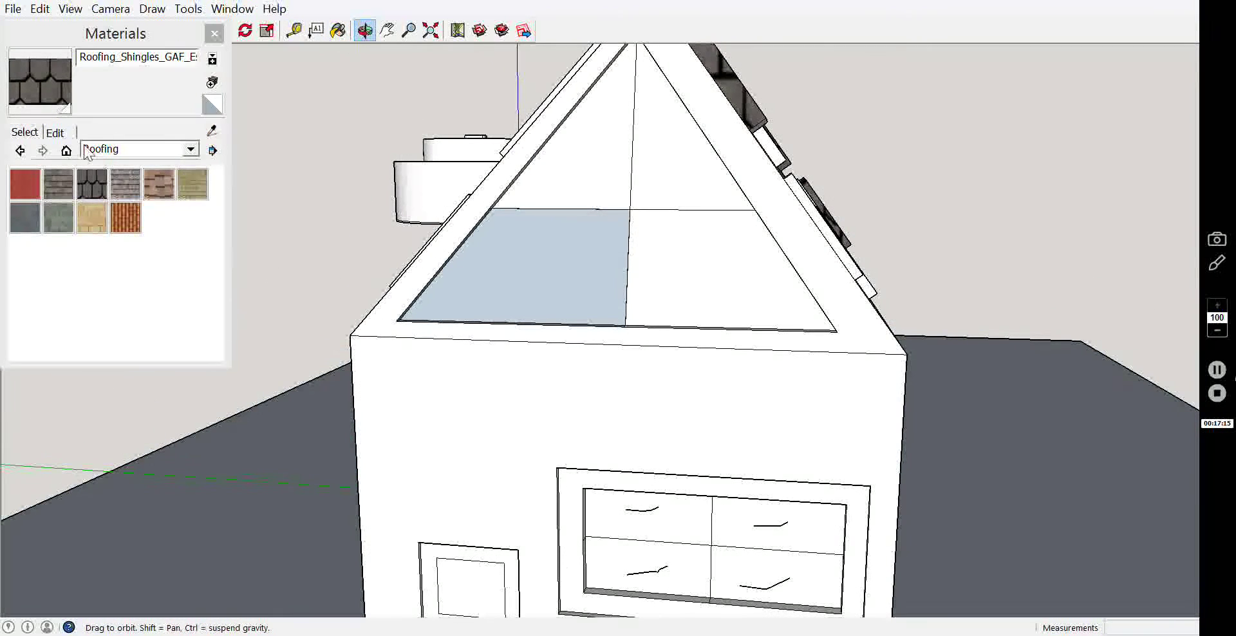
click(191, 150)
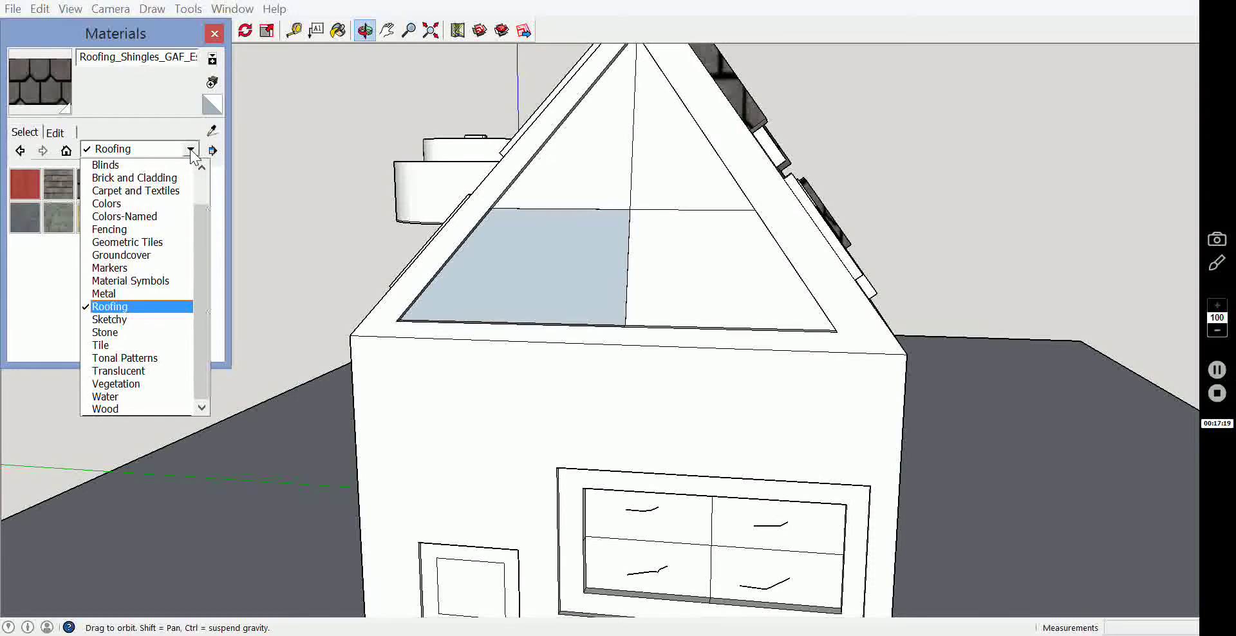
Paint the door-and-window gable wall with Roofing_Shingles_Multi, then orbit to view roof and wall.
click(191, 152)
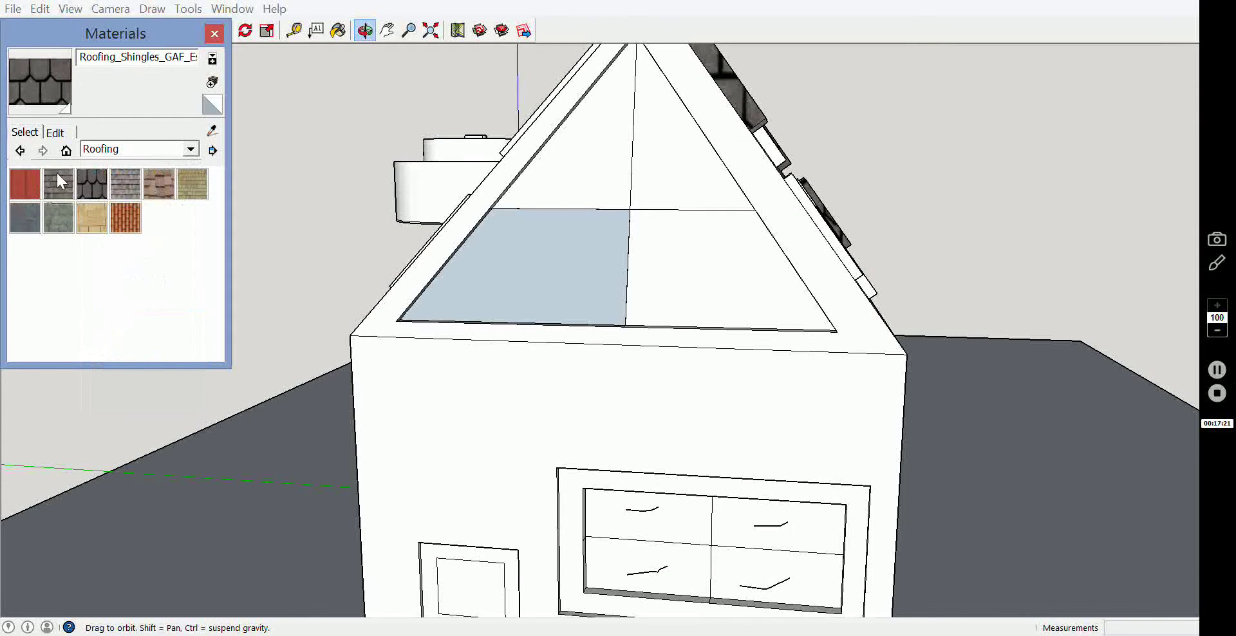
click(126, 185)
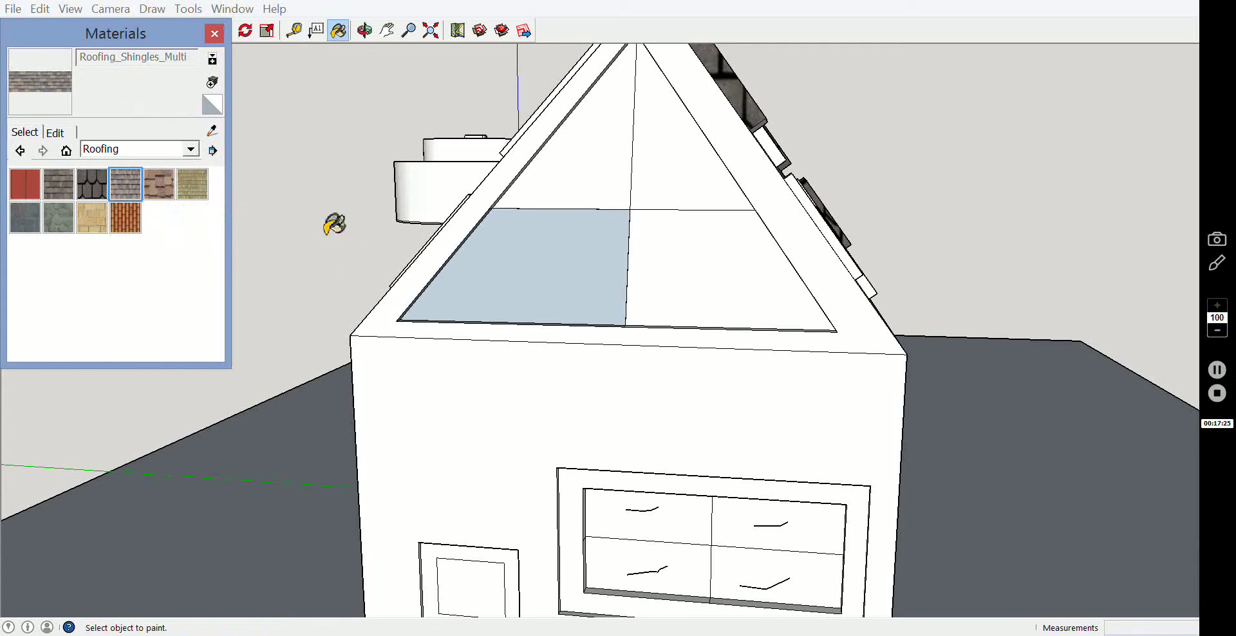
click(431, 381)
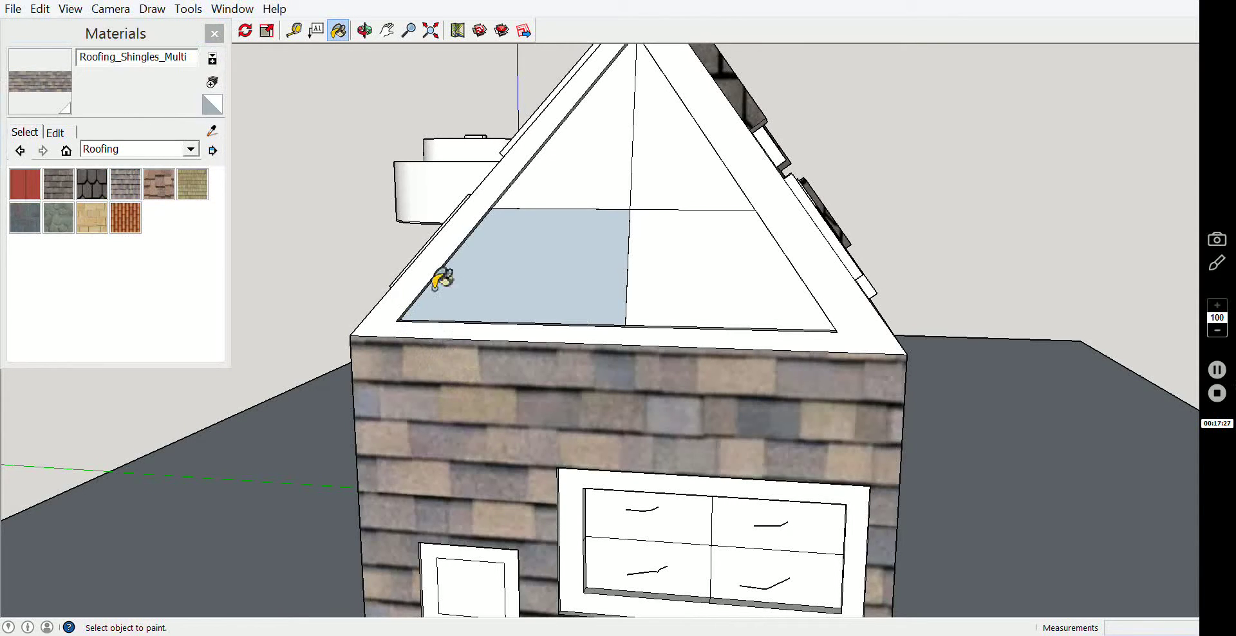
click(363, 32)
mouse_move(390, 239)
mouse_down()
mouse_move(528, 338)
mouse_move(840, 271)
mouse_up()
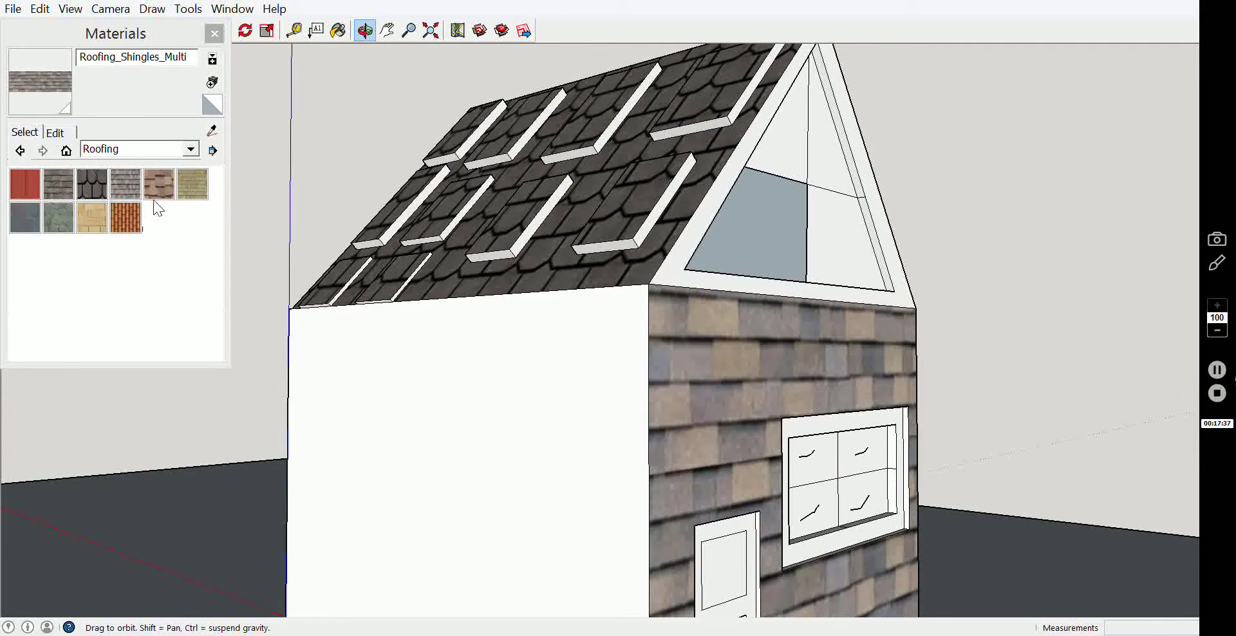
Browse the Wood, Groundcover and Blinds material collections, sampling a dark wood floor material.
click(153, 152)
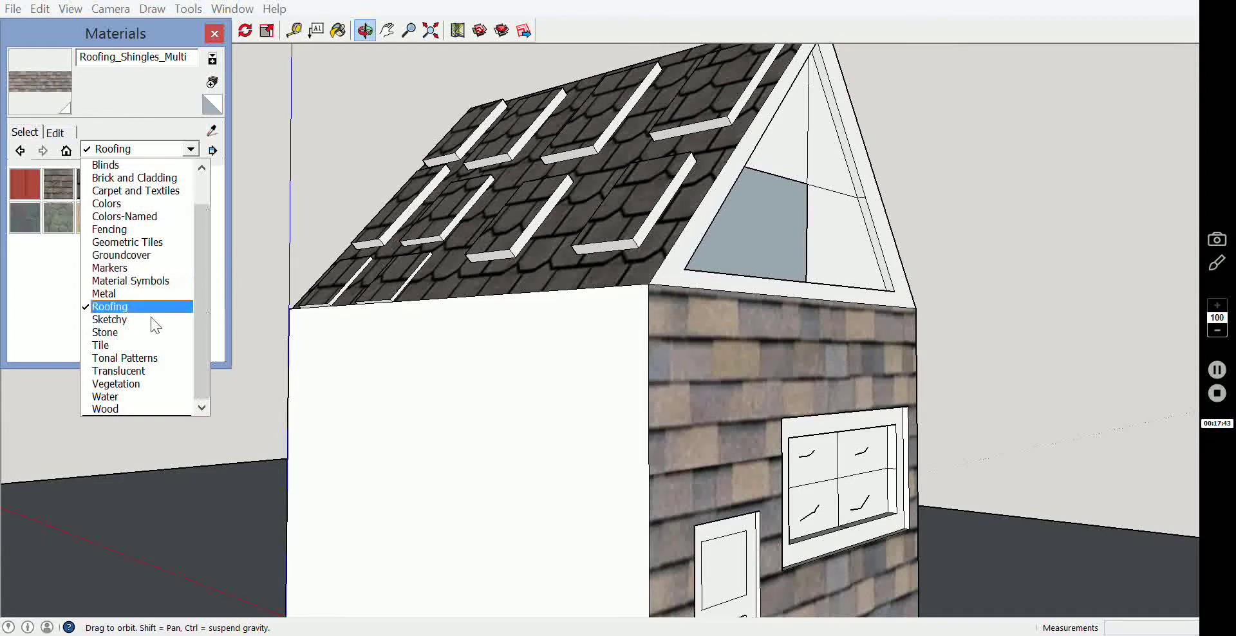
click(135, 405)
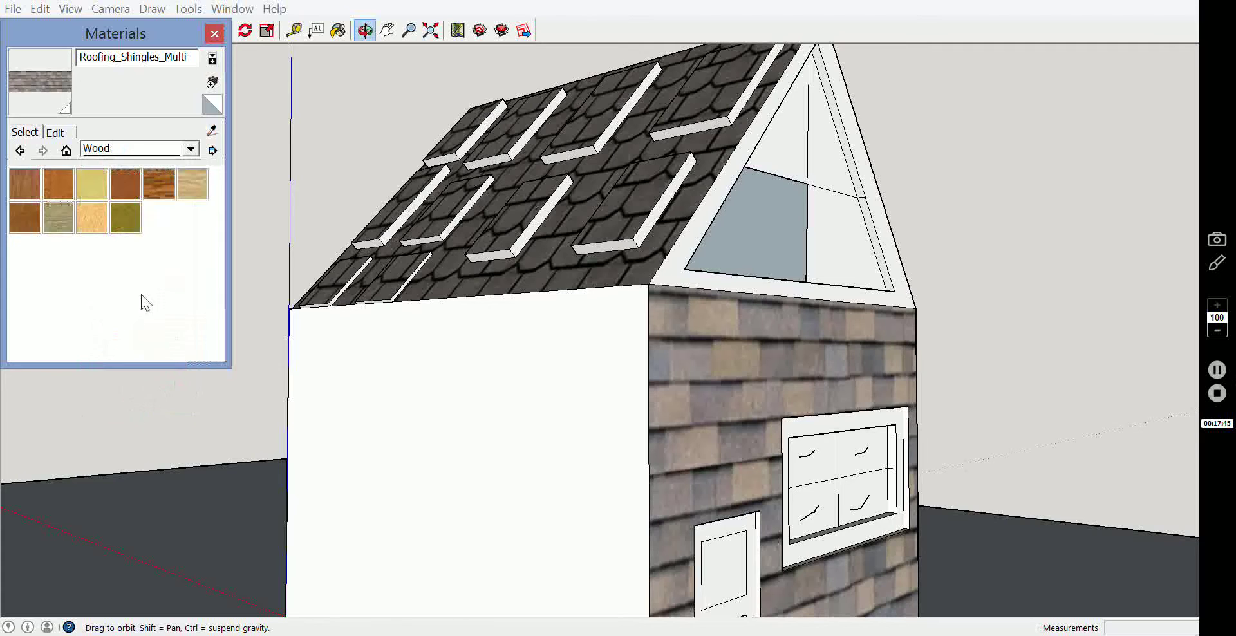
click(168, 188)
click(189, 150)
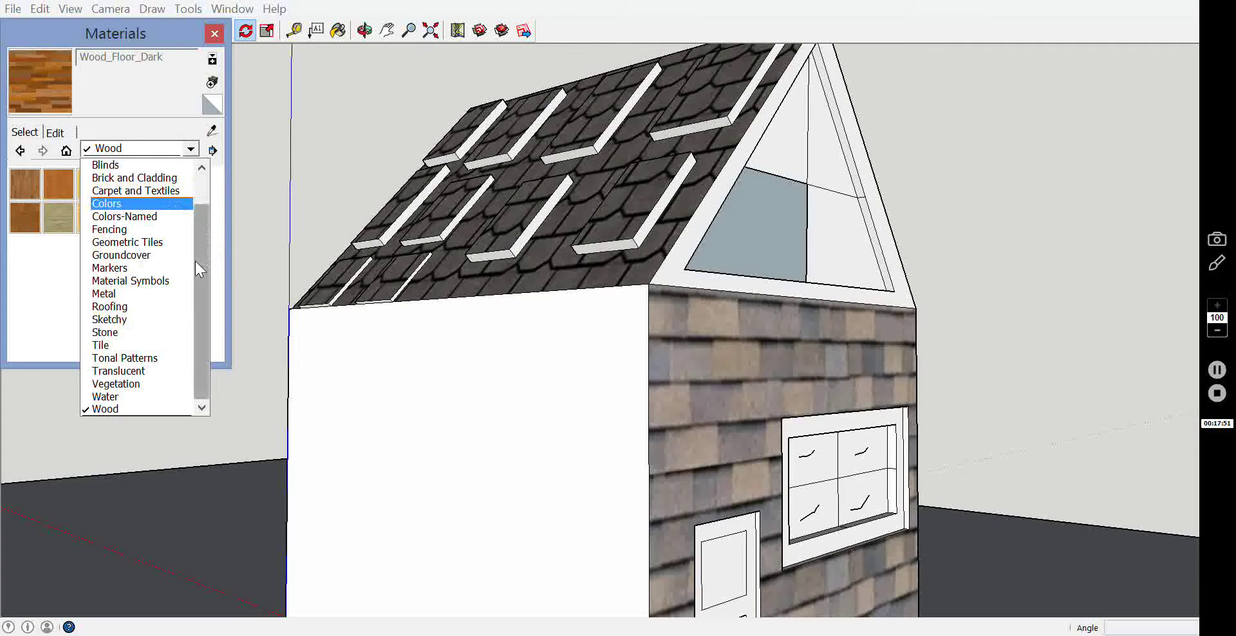
click(191, 255)
click(192, 149)
scroll(207, 248, up, 1)
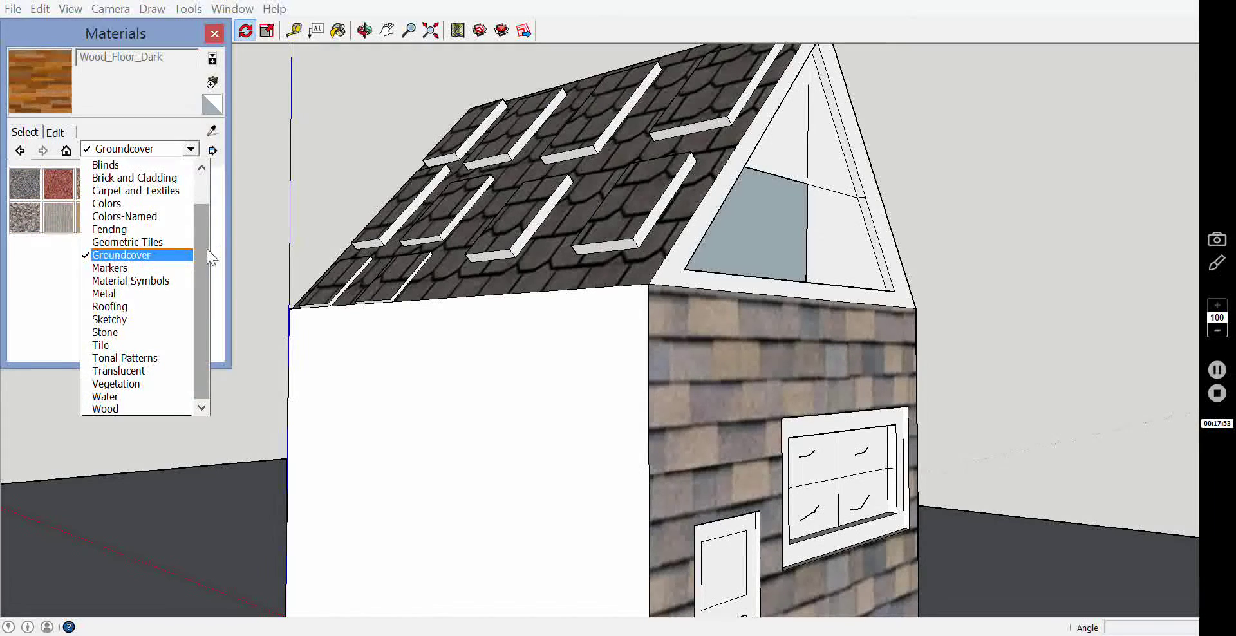
scroll(206, 201, up, 1)
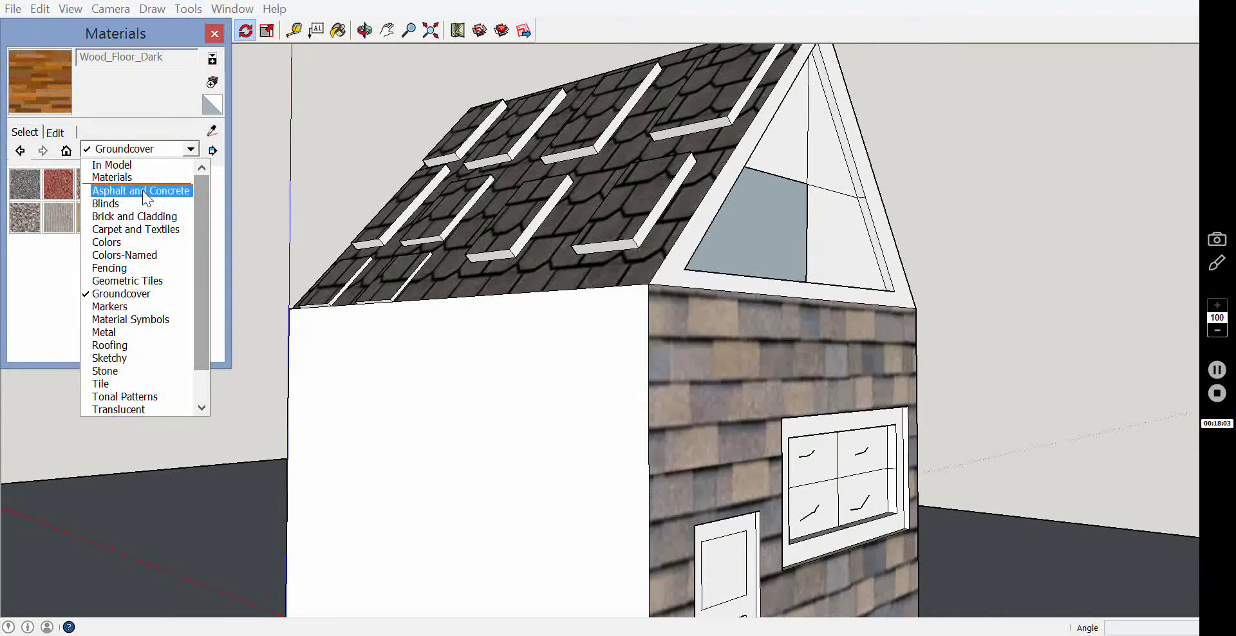
click(187, 202)
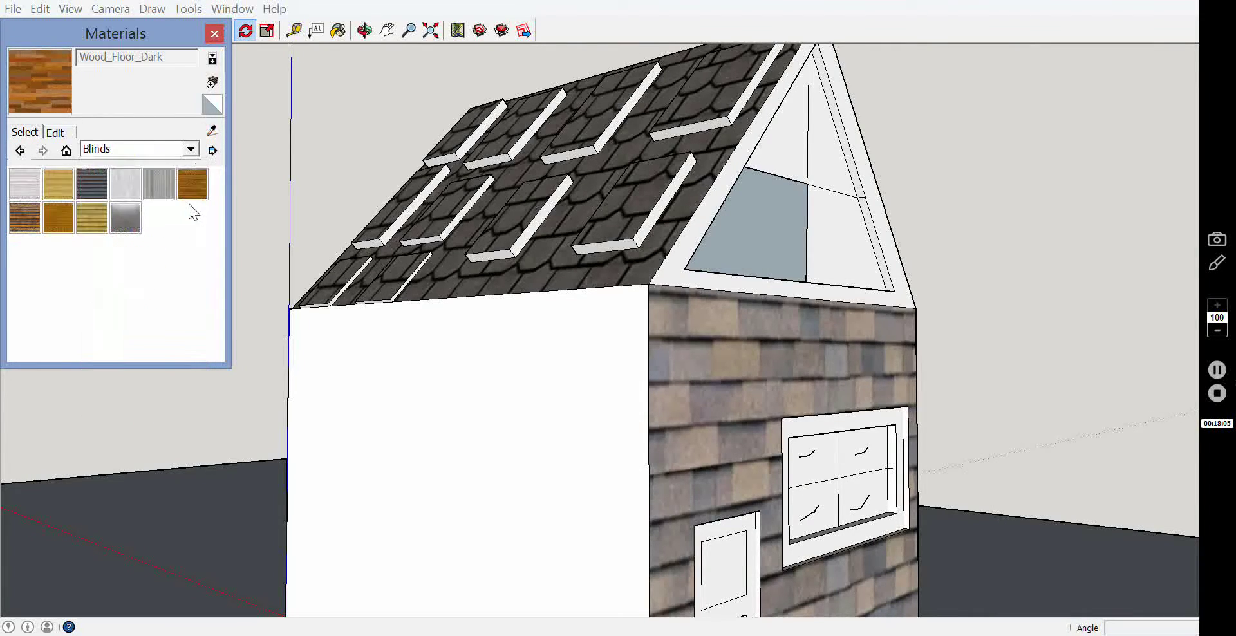
click(174, 152)
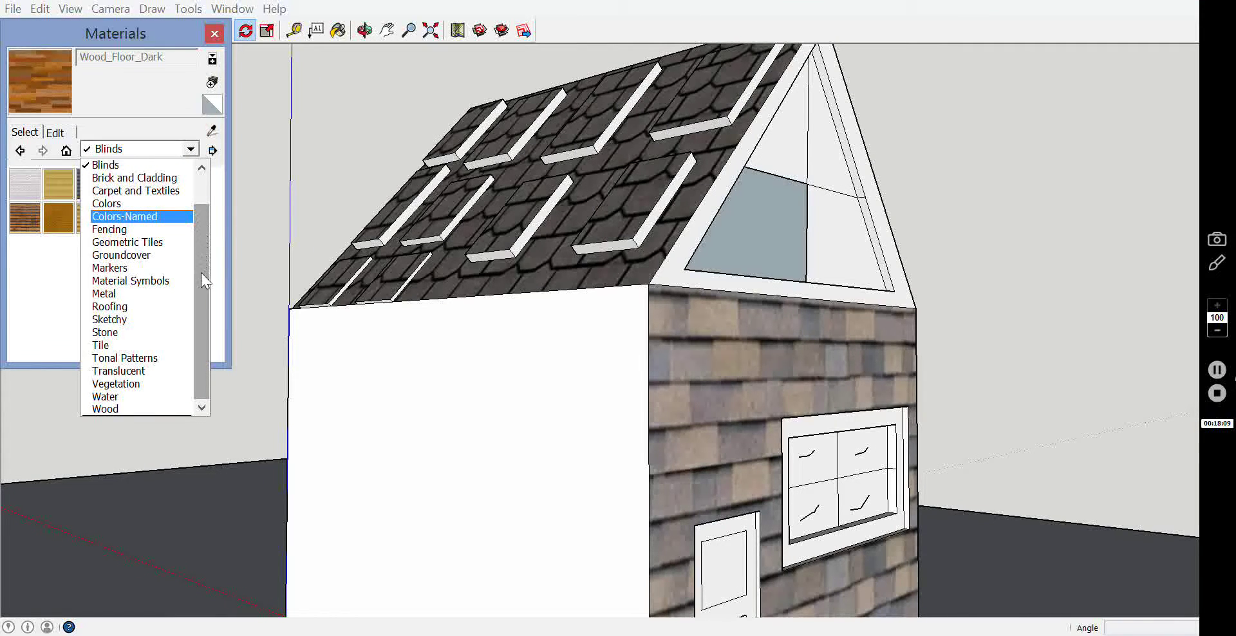
mouse_move(201, 273)
mouse_down()
mouse_move(205, 239)
mouse_move(194, 290)
mouse_up()
Paint the gable wall with Roofing red standing-seam metal and orbit to inspect it.
click(103, 307)
click(24, 184)
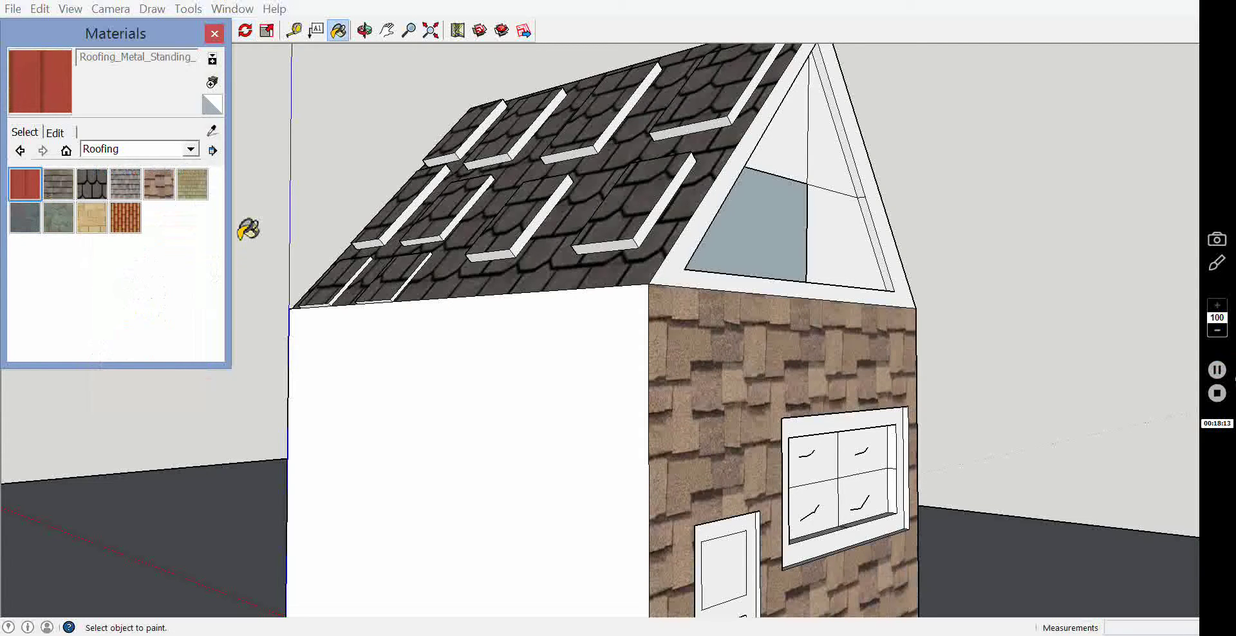
click(733, 380)
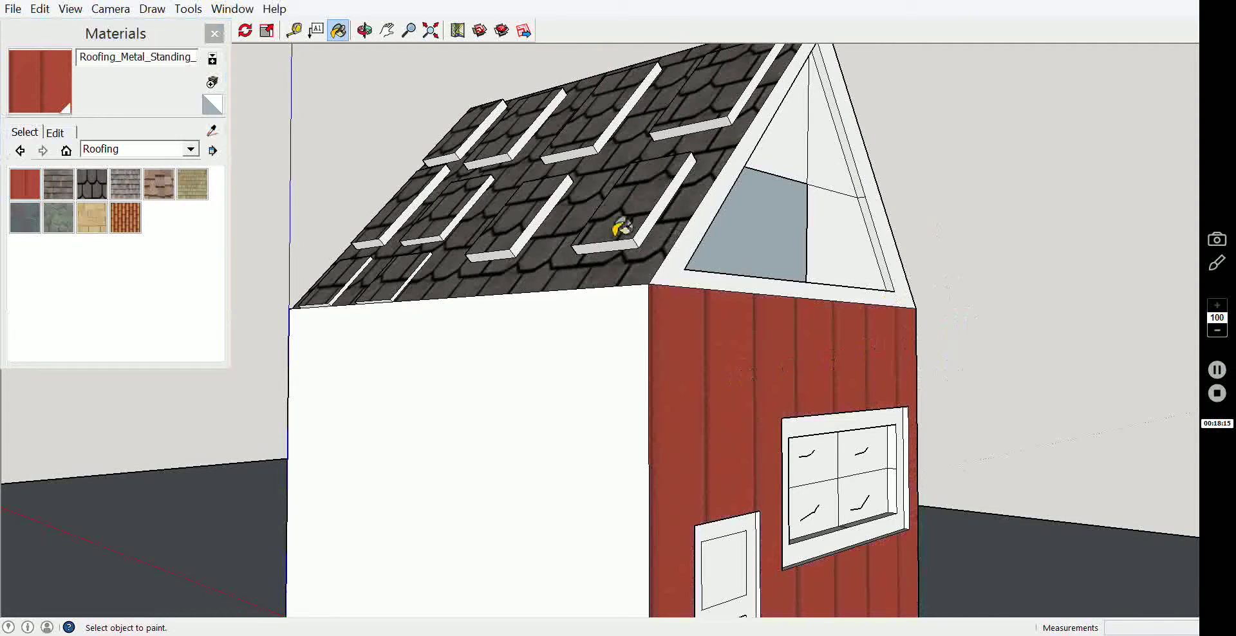
click(364, 30)
mouse_move(792, 240)
mouse_down()
mouse_move(652, 104)
mouse_move(513, 159)
mouse_move(500, 185)
mouse_up()
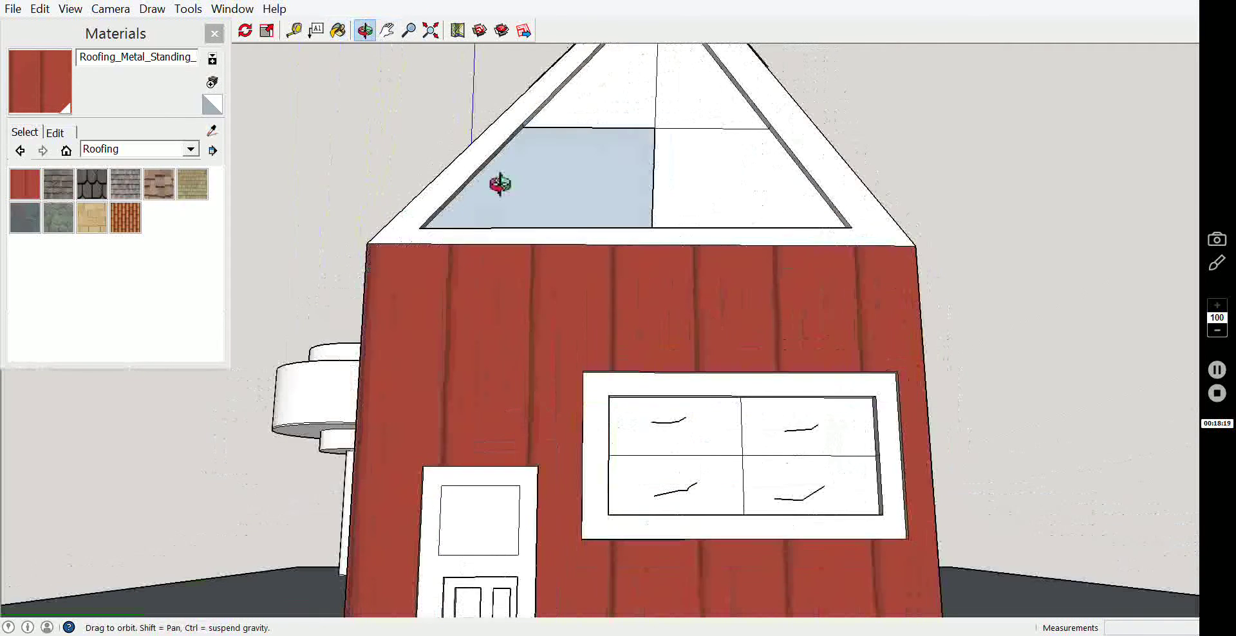
Zoom out and orbit to a three-quarter view of the whole house and roof.
click(389, 31)
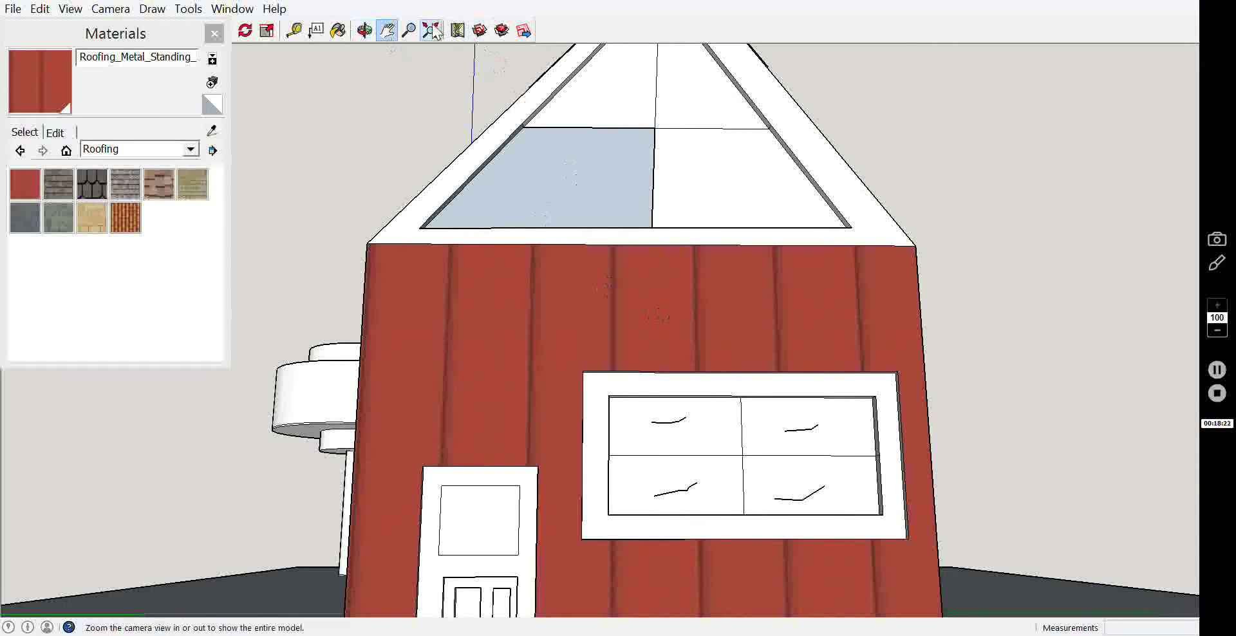
click(408, 31)
mouse_move(654, 298)
mouse_down()
mouse_move(618, 166)
mouse_move(701, 519)
mouse_up()
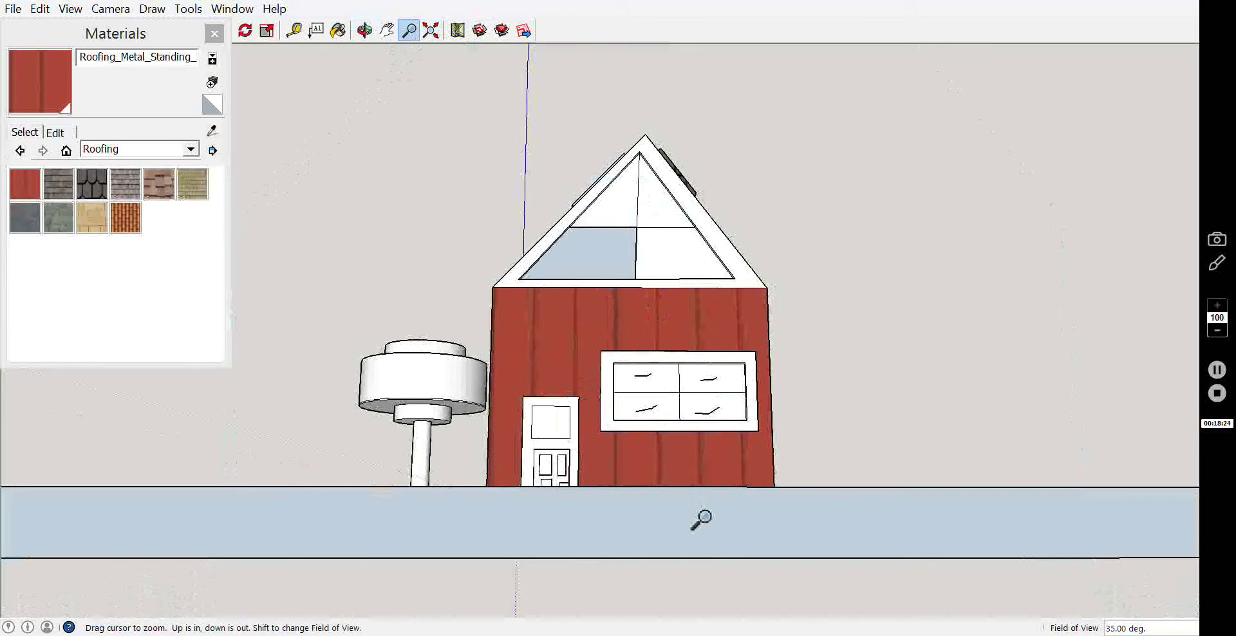
click(364, 29)
mouse_move(549, 179)
mouse_down()
mouse_move(644, 364)
mouse_move(784, 326)
mouse_move(353, 94)
mouse_up()
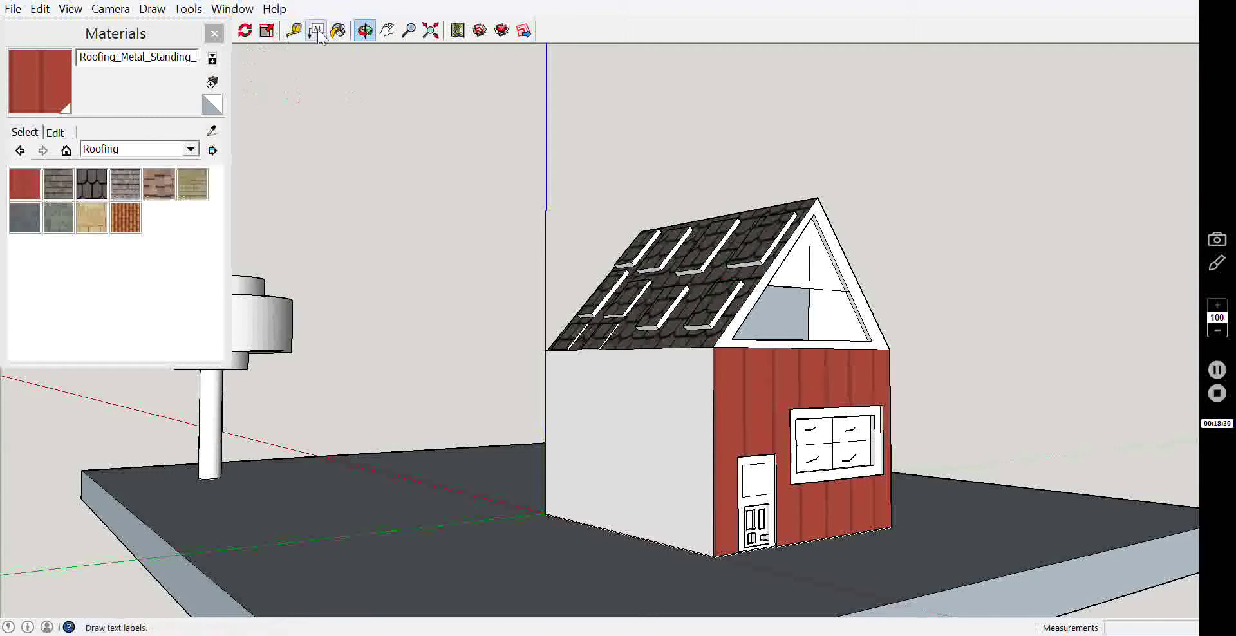
Paint the white side wall with the red standing-seam metal.
click(338, 31)
click(622, 393)
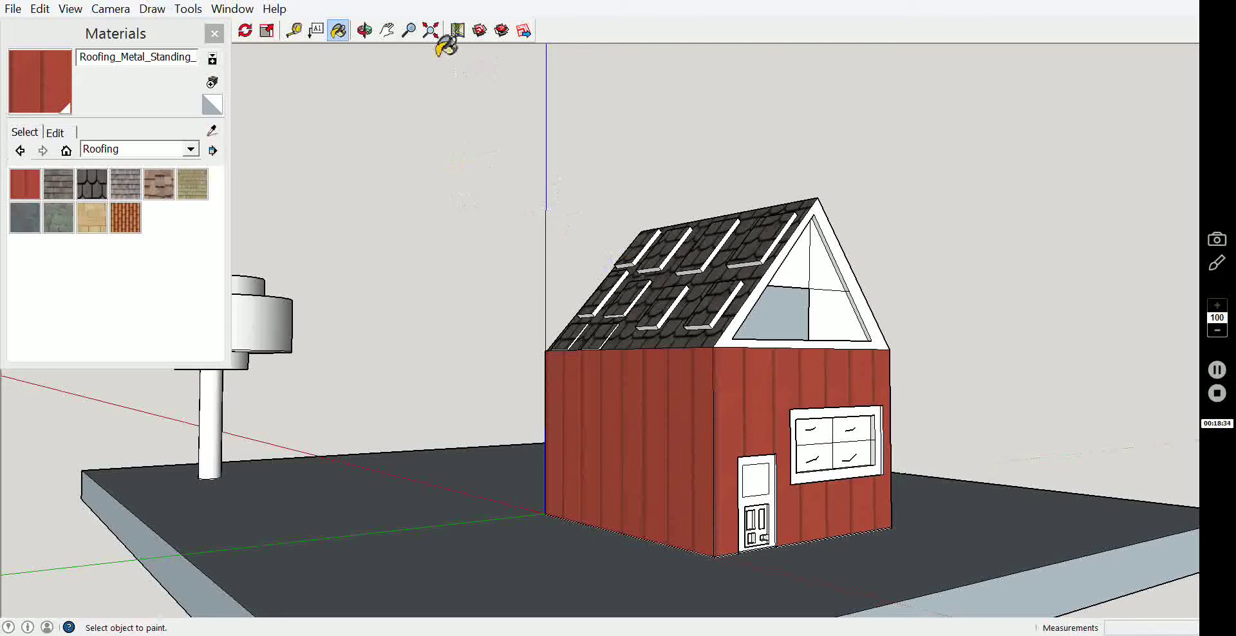
click(388, 32)
click(365, 30)
mouse_move(910, 442)
mouse_down()
mouse_move(1057, 436)
mouse_move(904, 392)
mouse_move(464, 381)
mouse_move(905, 502)
mouse_move(962, 496)
mouse_up()
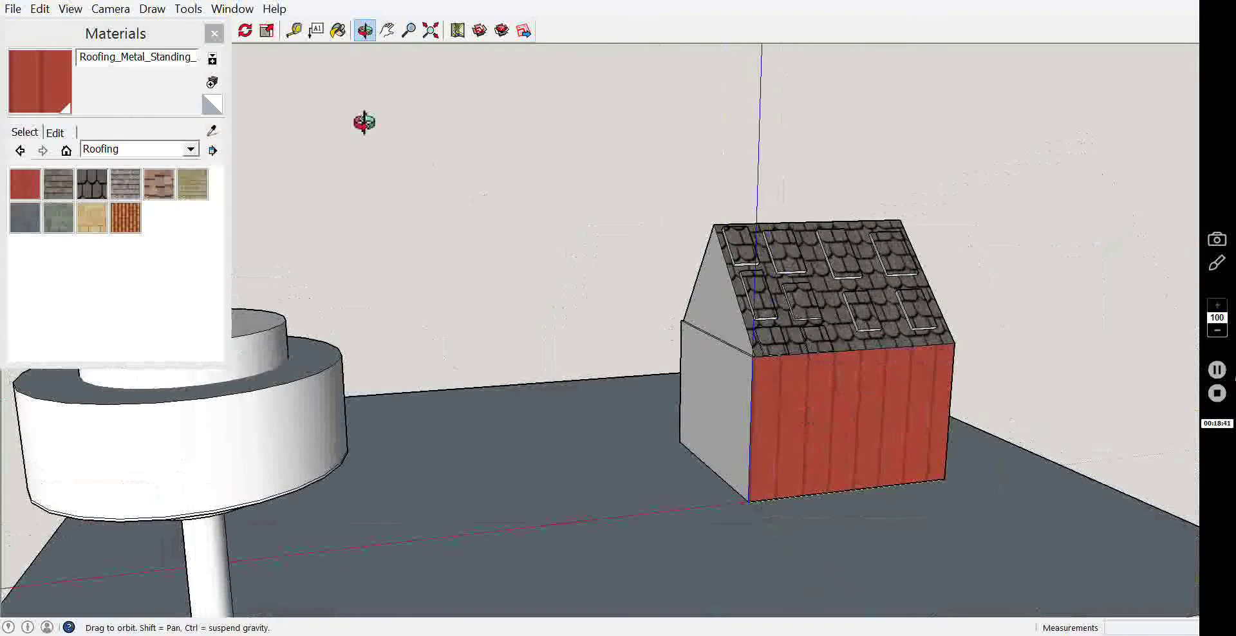
Paint the grey side wall red standing-seam metal as well.
click(338, 30)
click(716, 404)
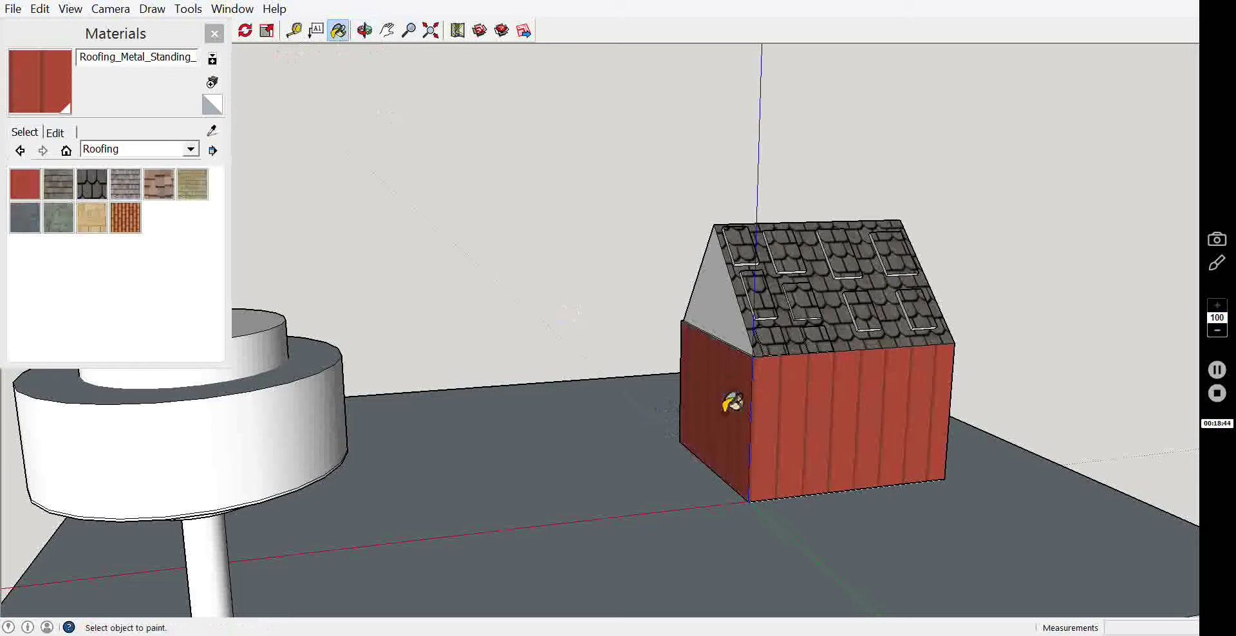
click(365, 32)
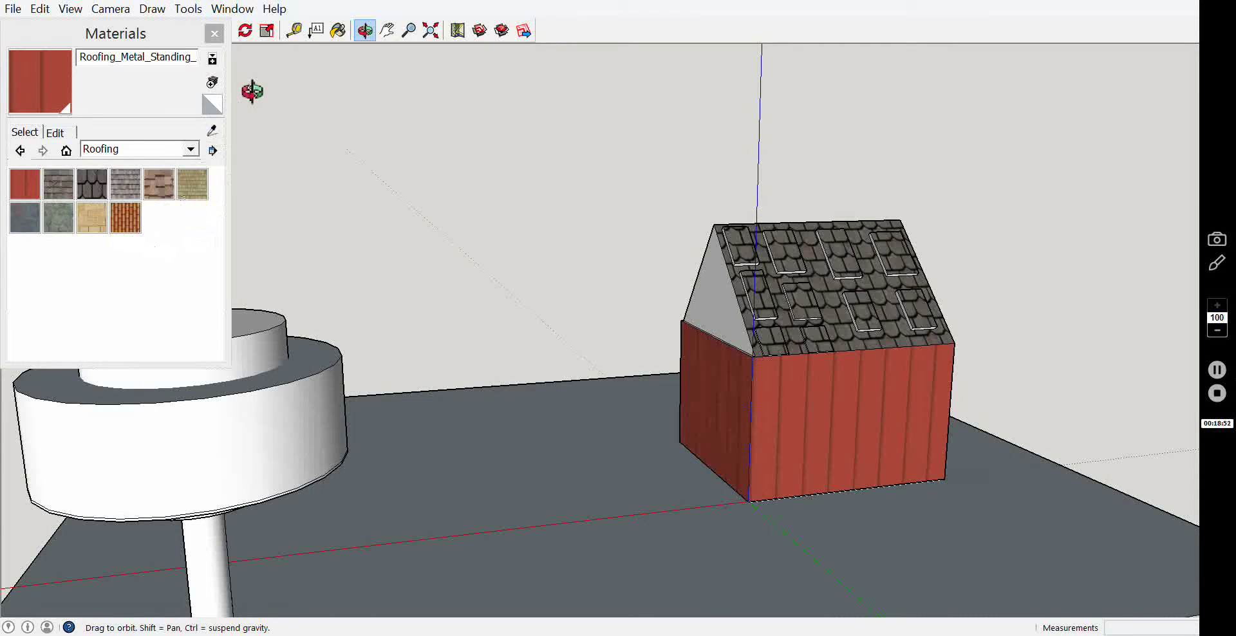
mouse_move(460, 182)
mouse_down()
mouse_move(808, 309)
mouse_move(383, 325)
mouse_move(698, 262)
mouse_move(722, 221)
mouse_up()
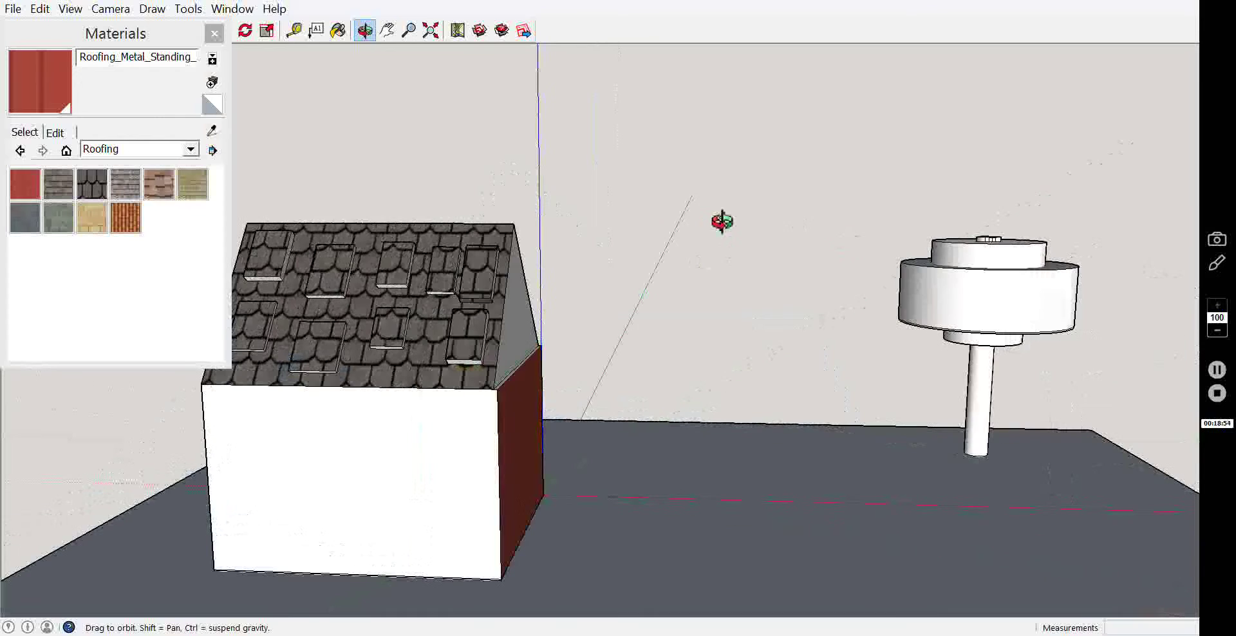
Paint the front wall and gable triangle red metal, after briefly trying Roofing_Slate_Tan on the gable.
click(338, 30)
click(413, 445)
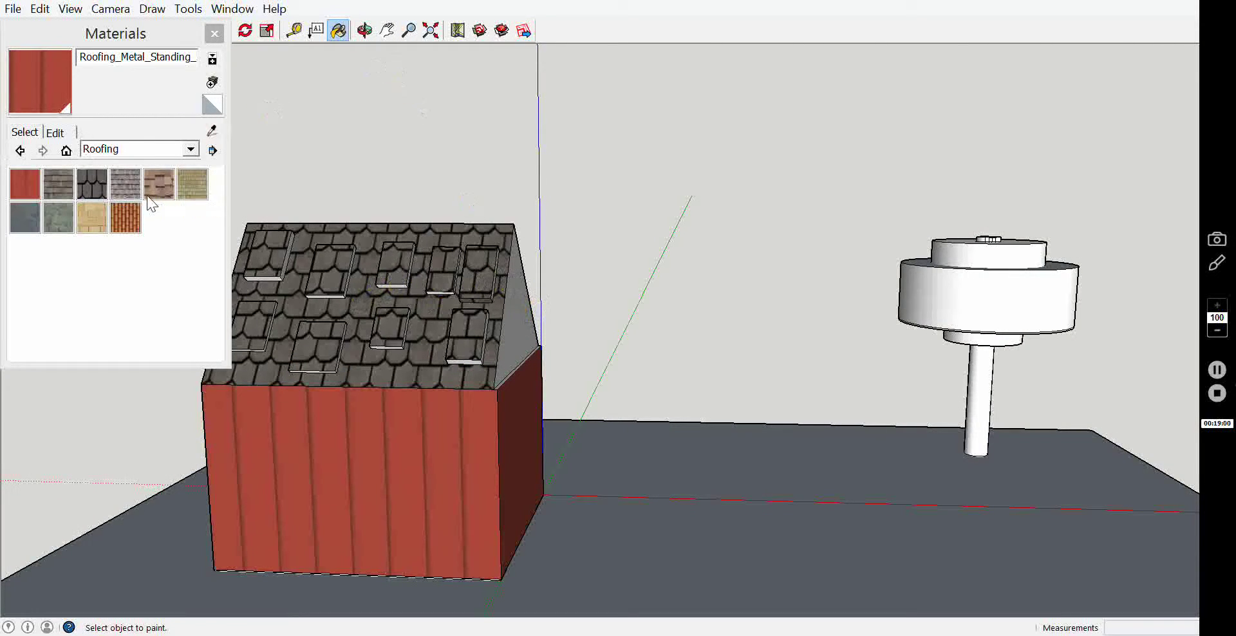
click(103, 222)
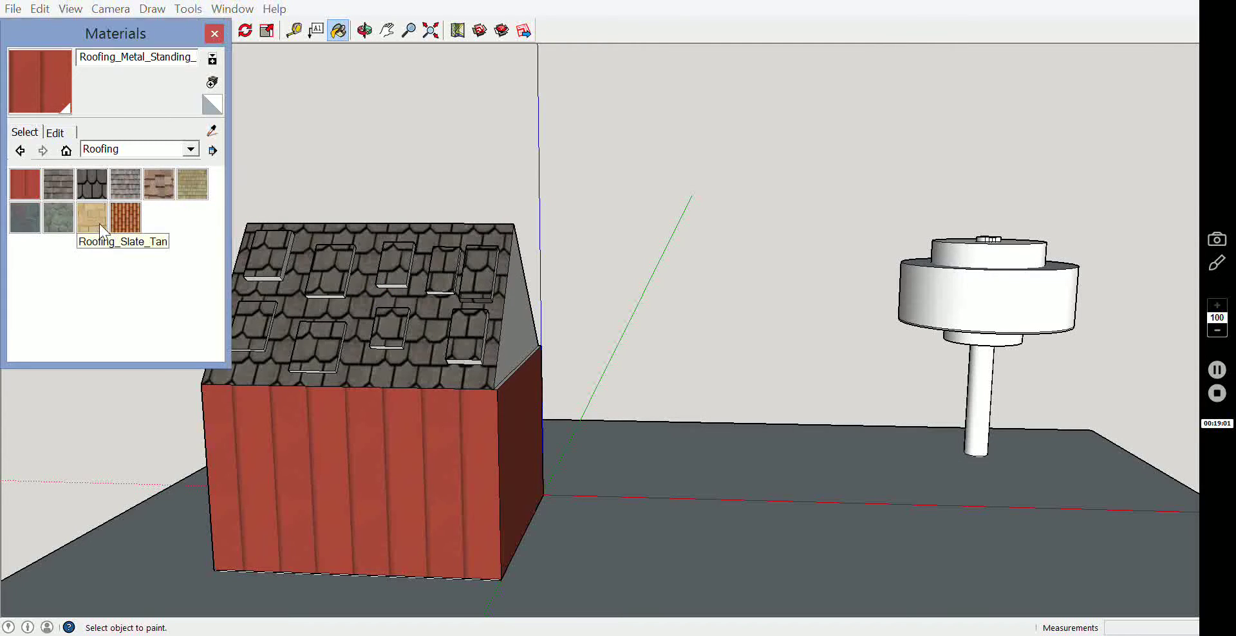
click(519, 341)
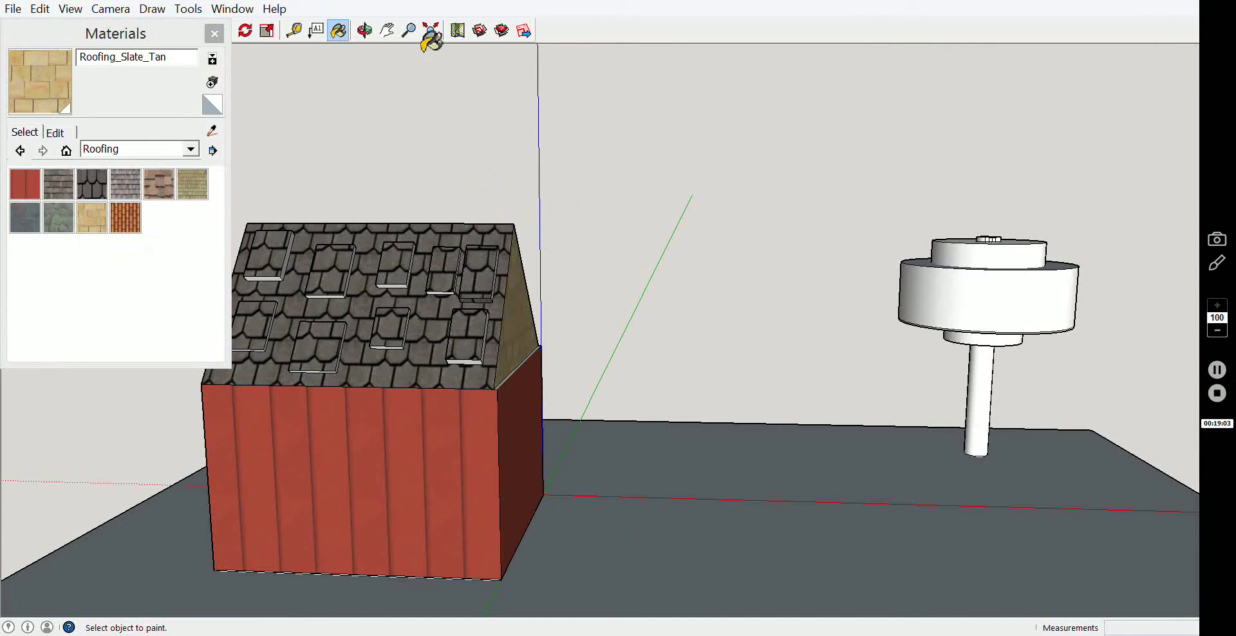
click(24, 184)
click(539, 361)
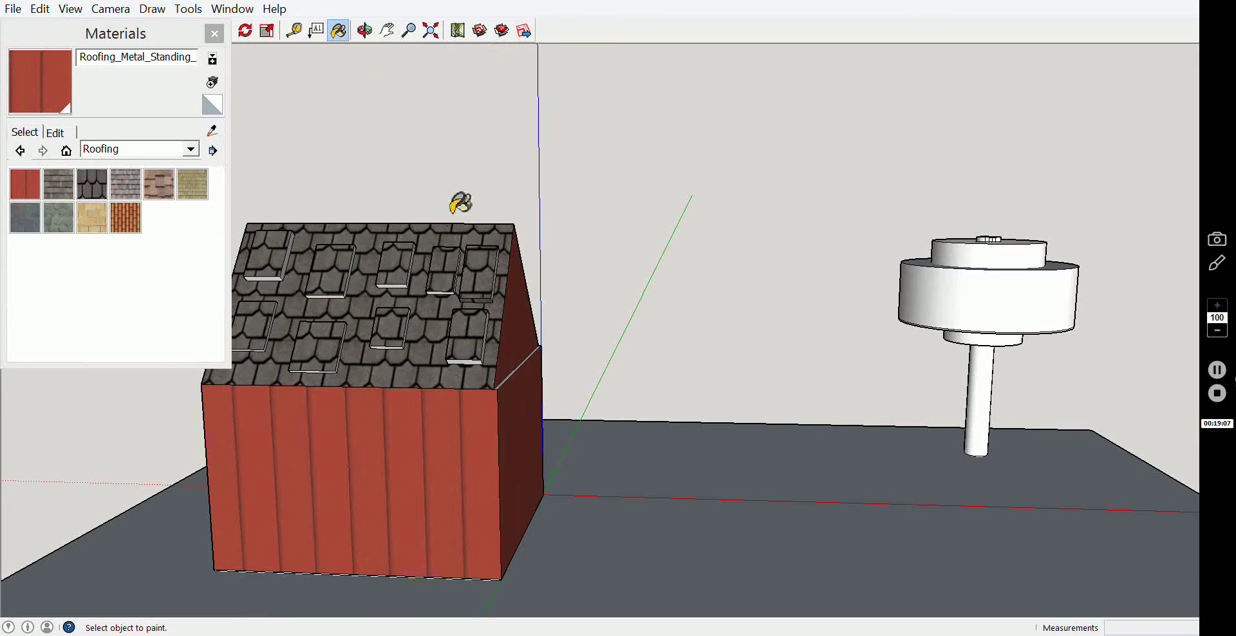
Paint the white trim around the glazed gable window red standing-seam metal.
click(365, 30)
drag(676, 287, 457, 101)
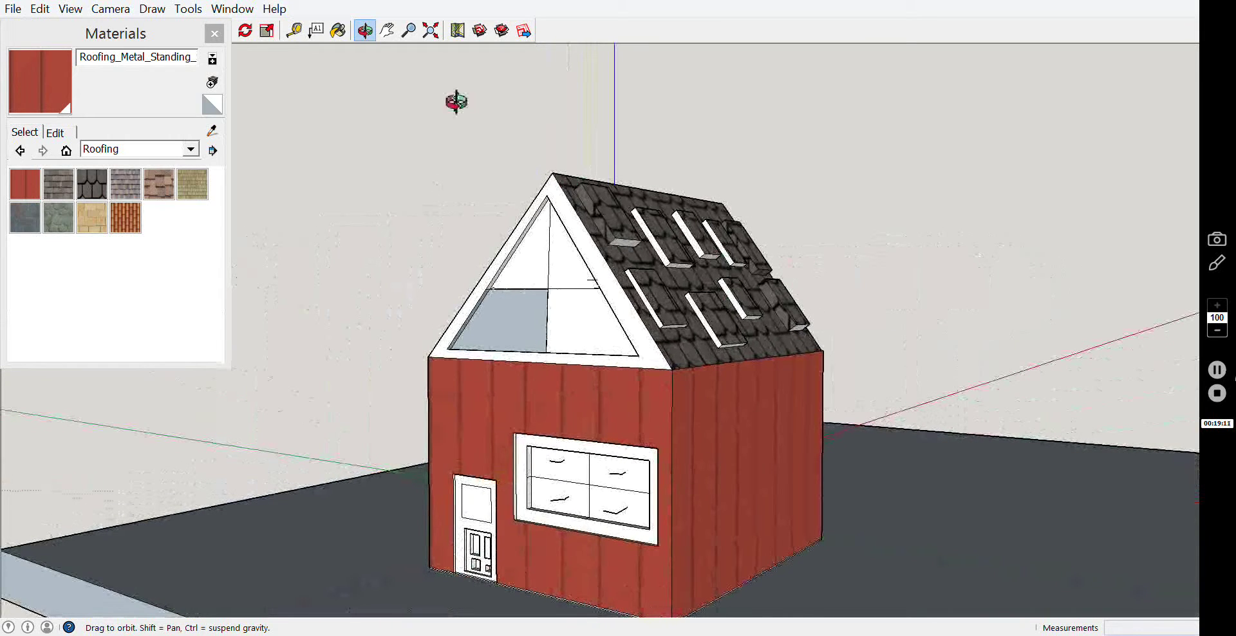
click(336, 36)
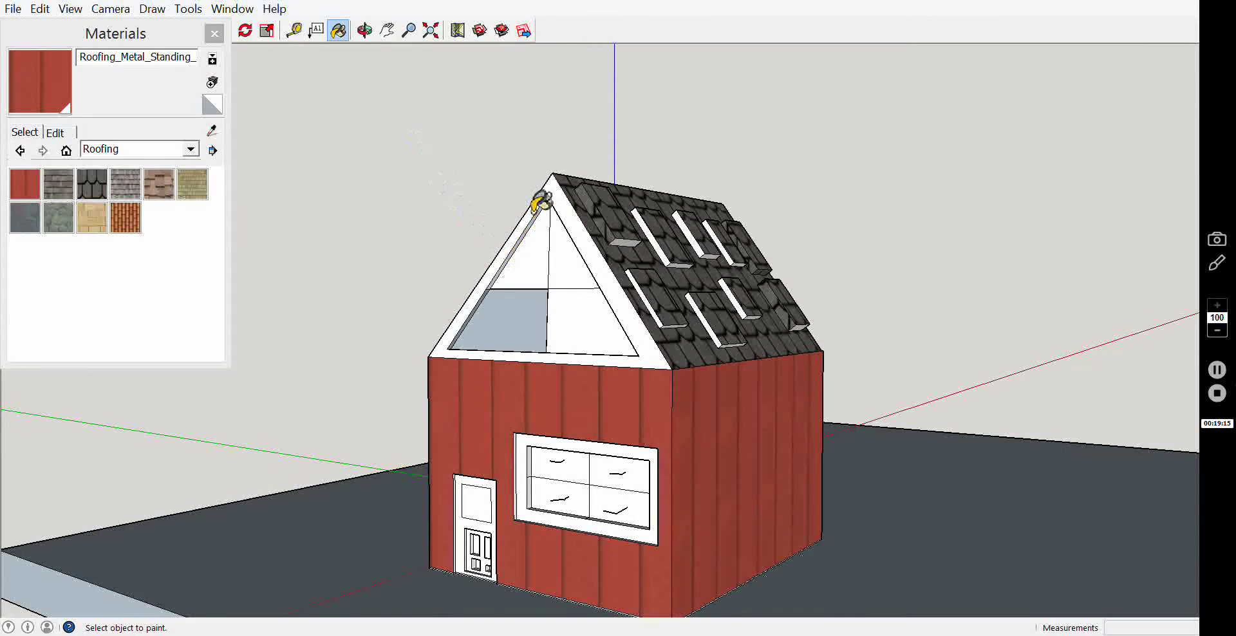
click(553, 193)
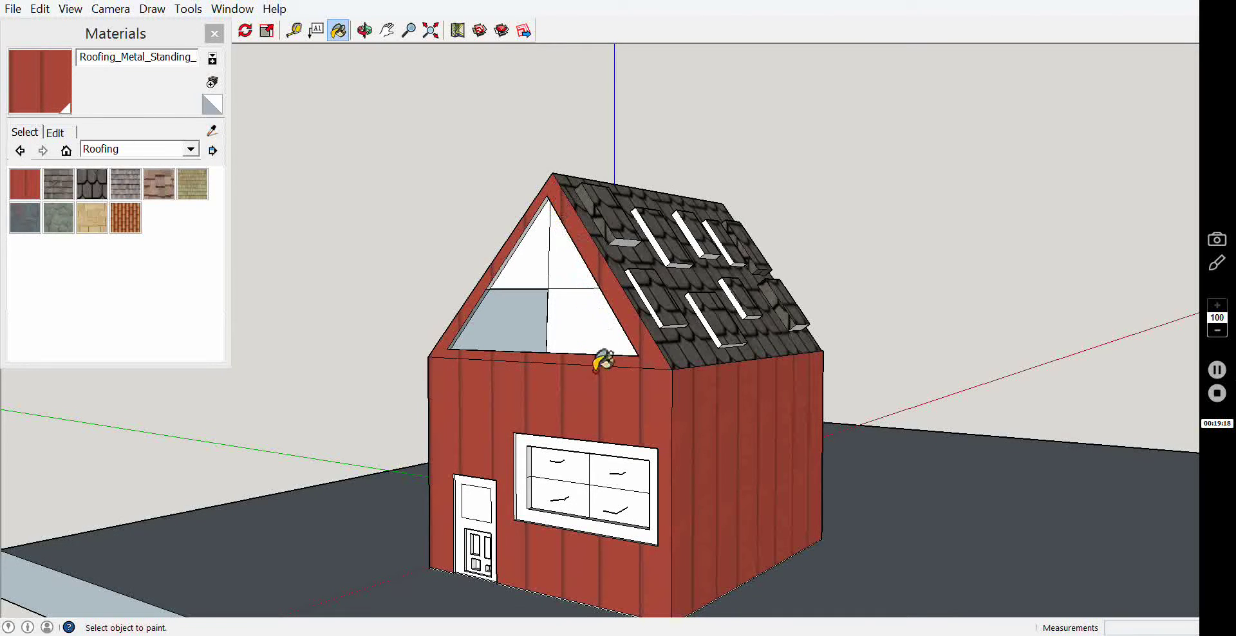
click(140, 154)
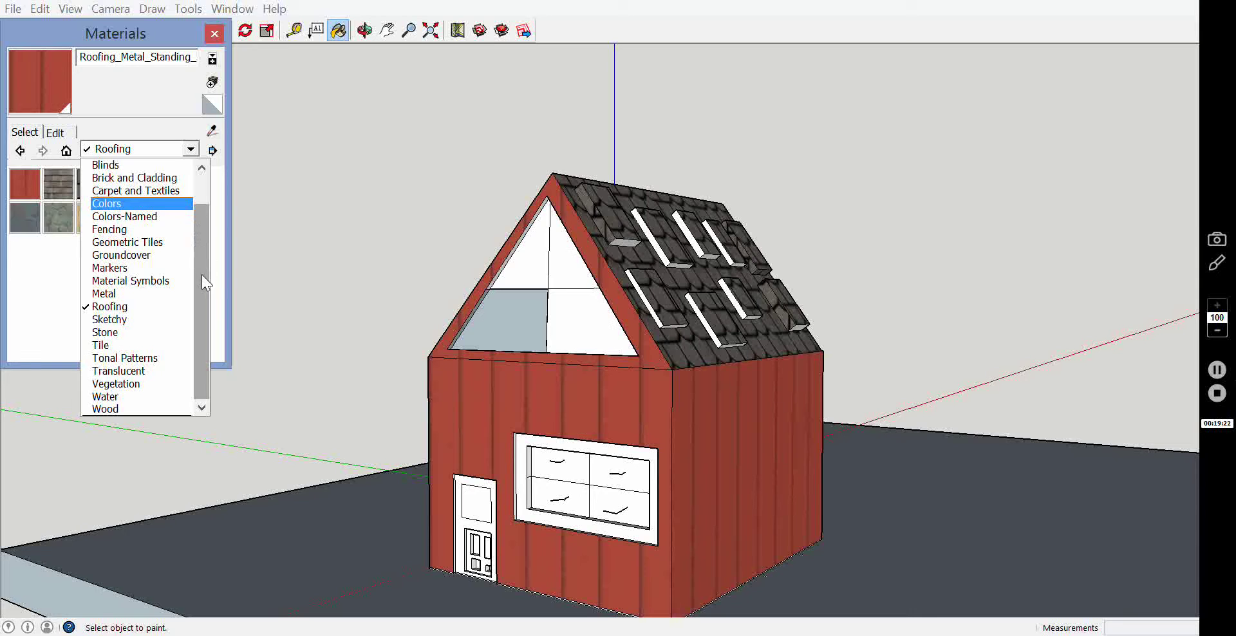
Make Water_Deep from the Water collection the current paint material.
click(141, 396)
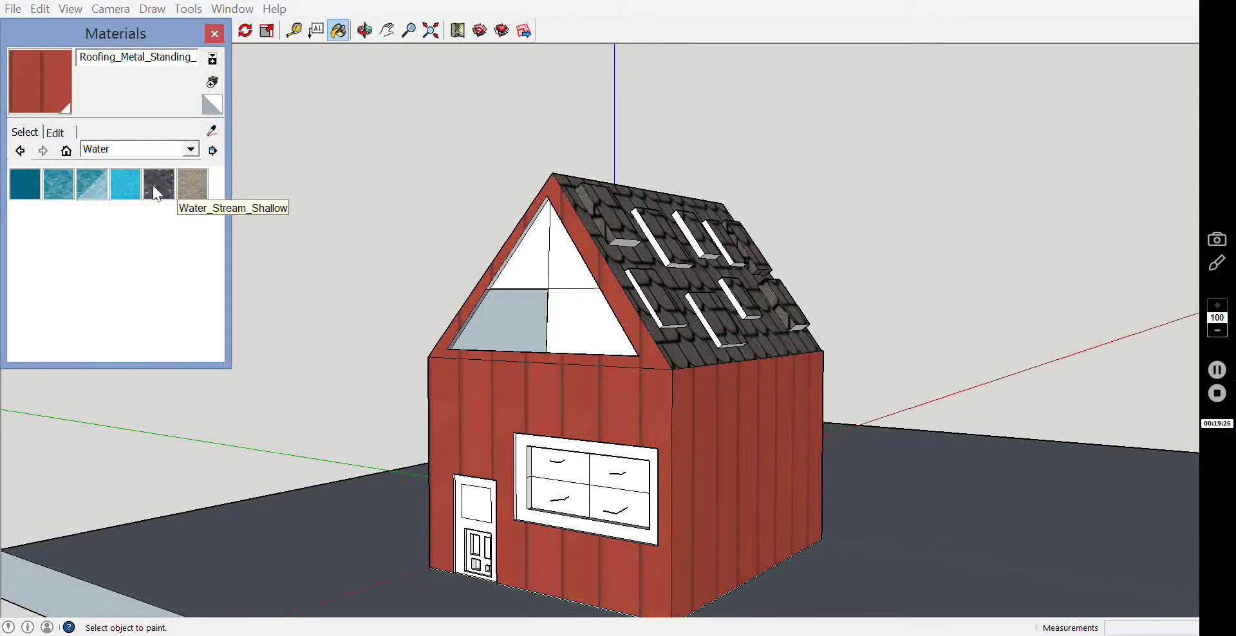
click(24, 186)
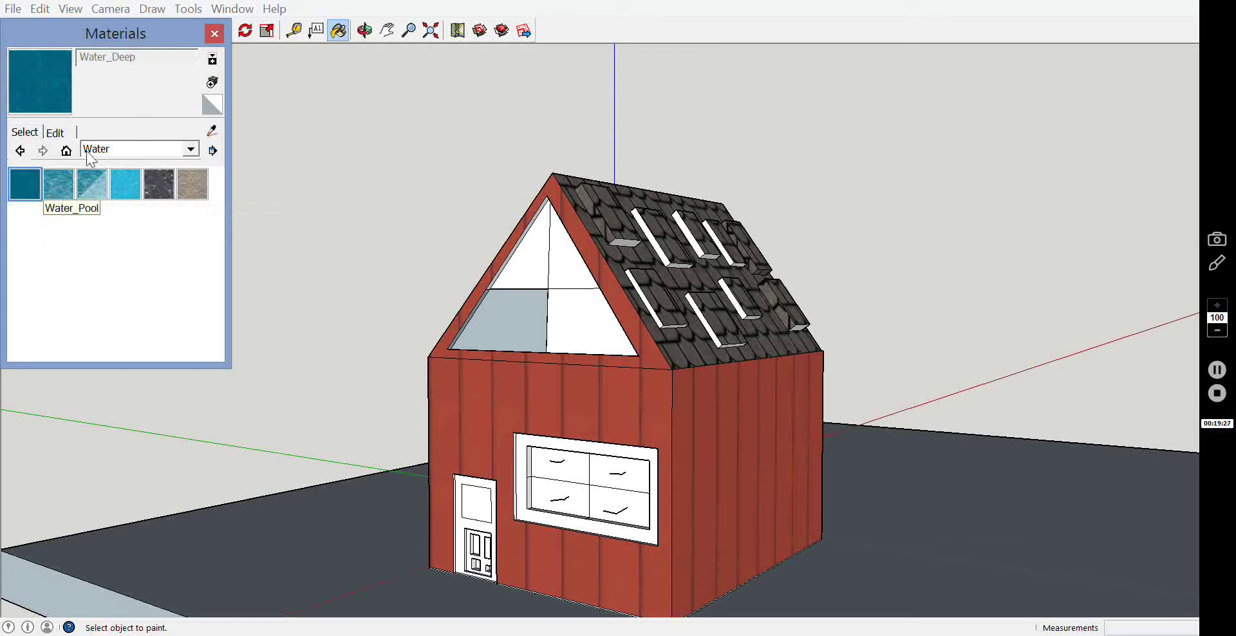
click(191, 152)
drag(201, 213, 202, 183)
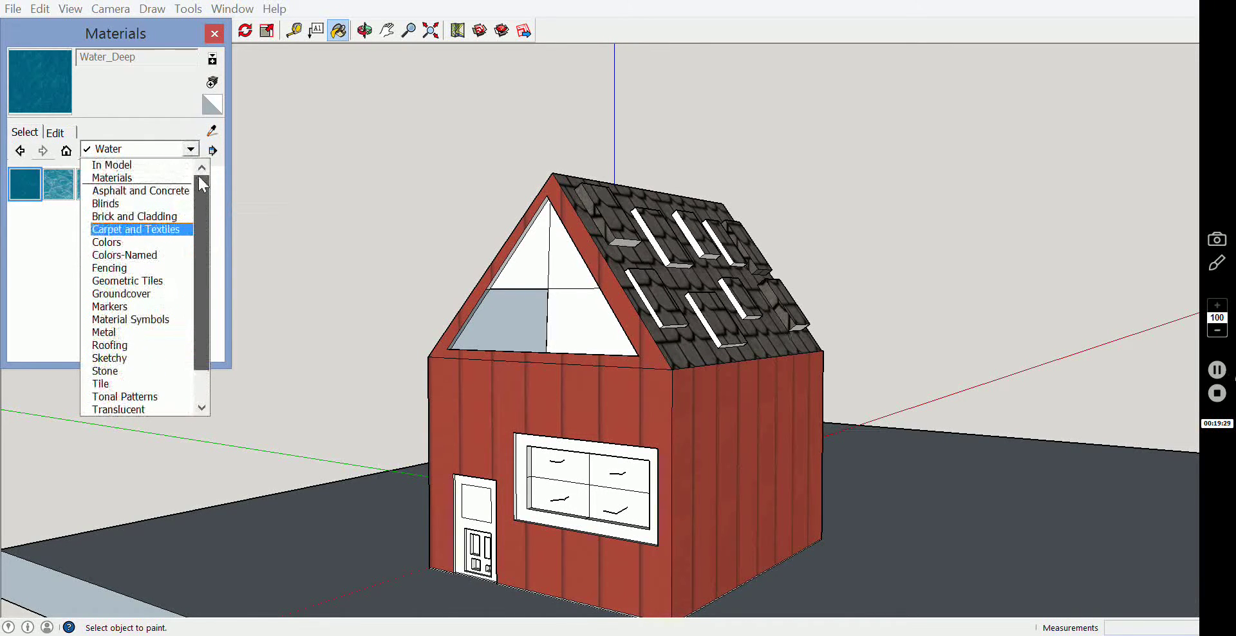
scroll(208, 208, down, 1)
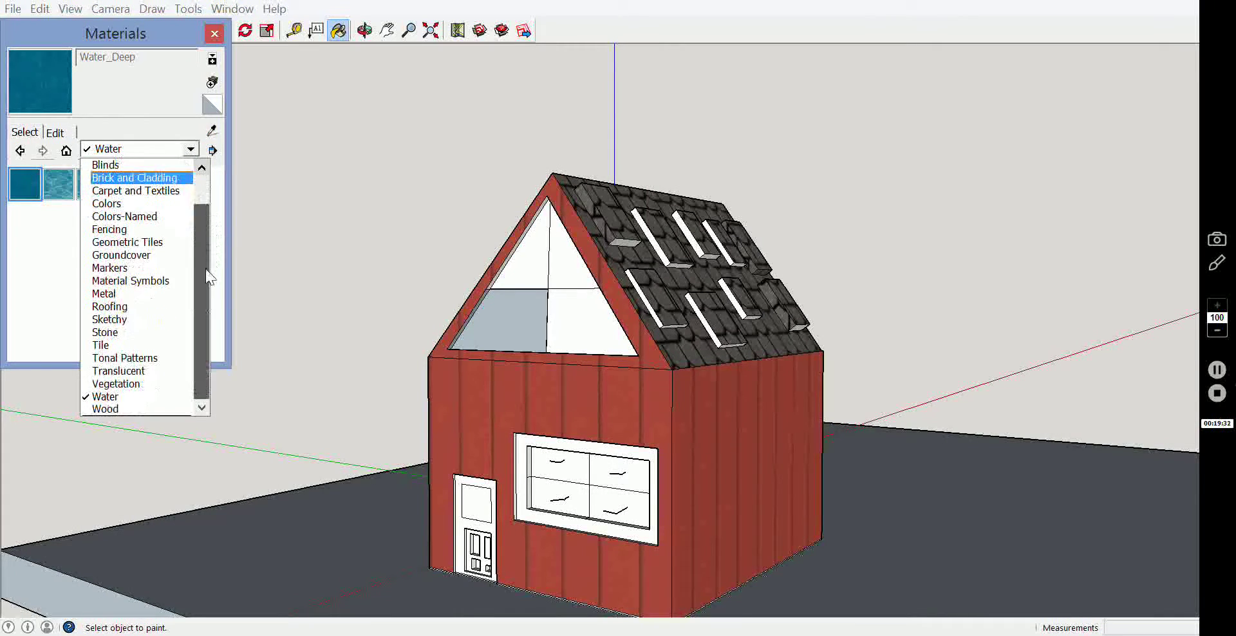
Show the Tile collection in the Materials library and browse the other categories.
click(130, 347)
click(191, 148)
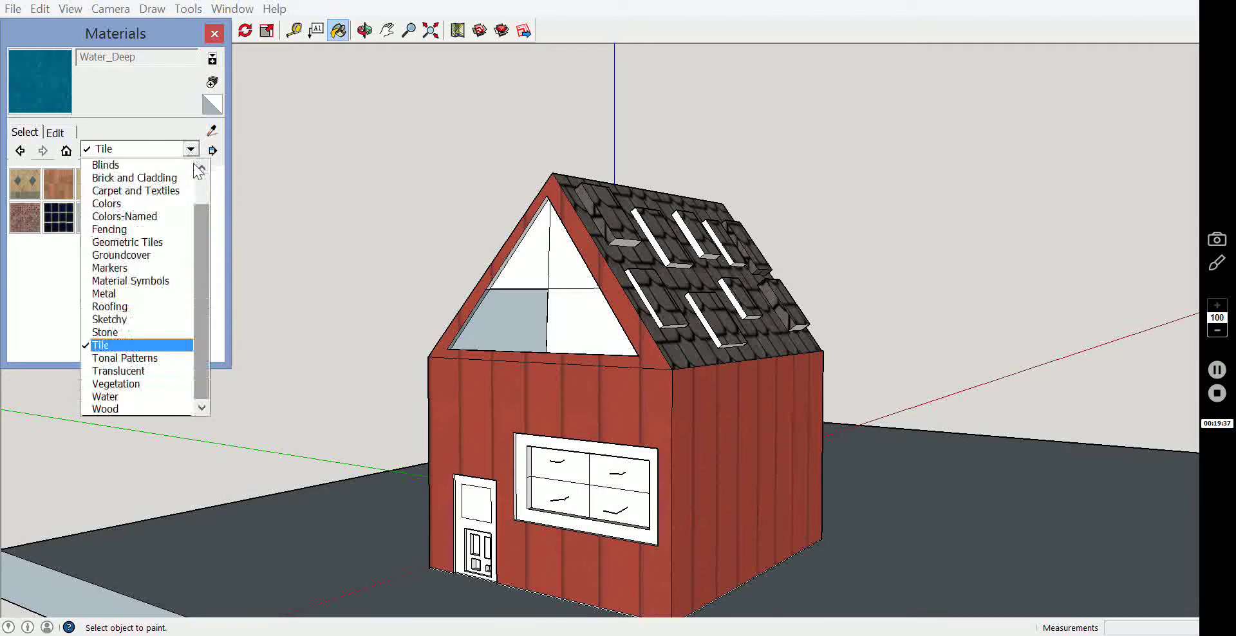
drag(199, 232, 202, 198)
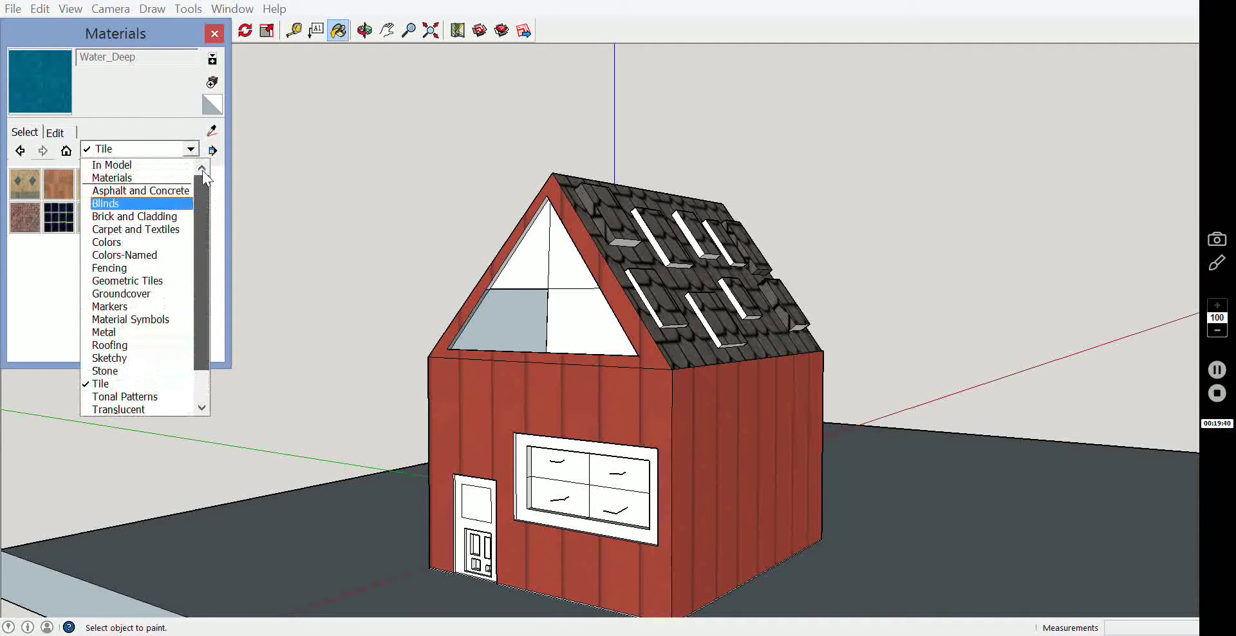
click(71, 265)
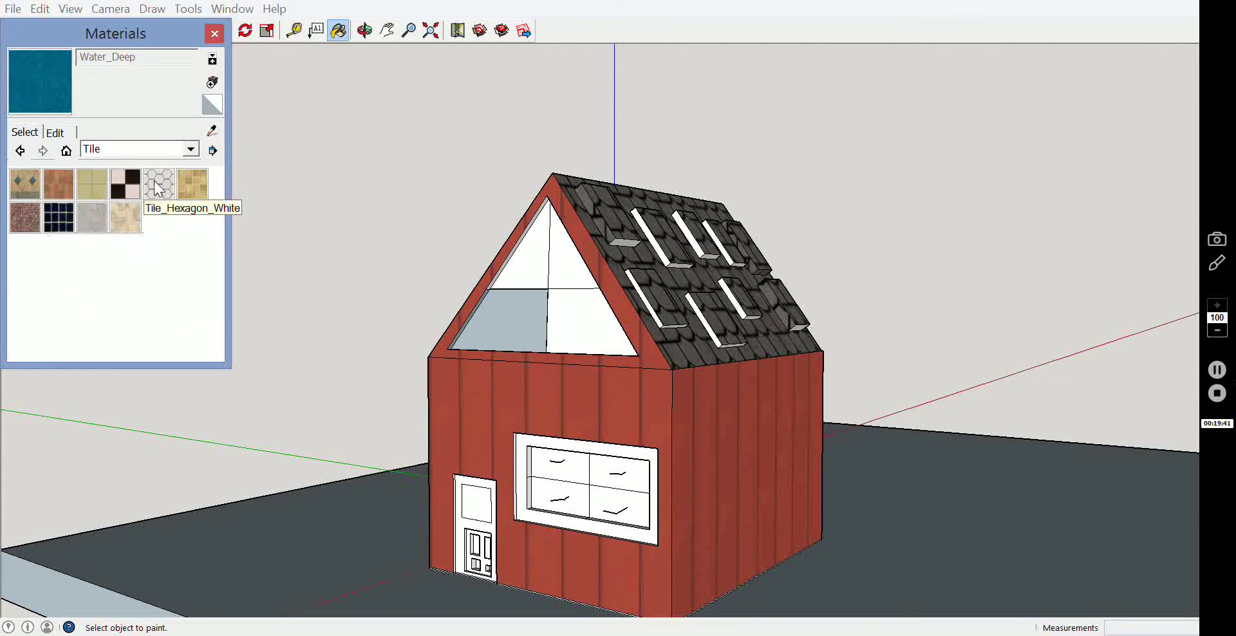
click(191, 149)
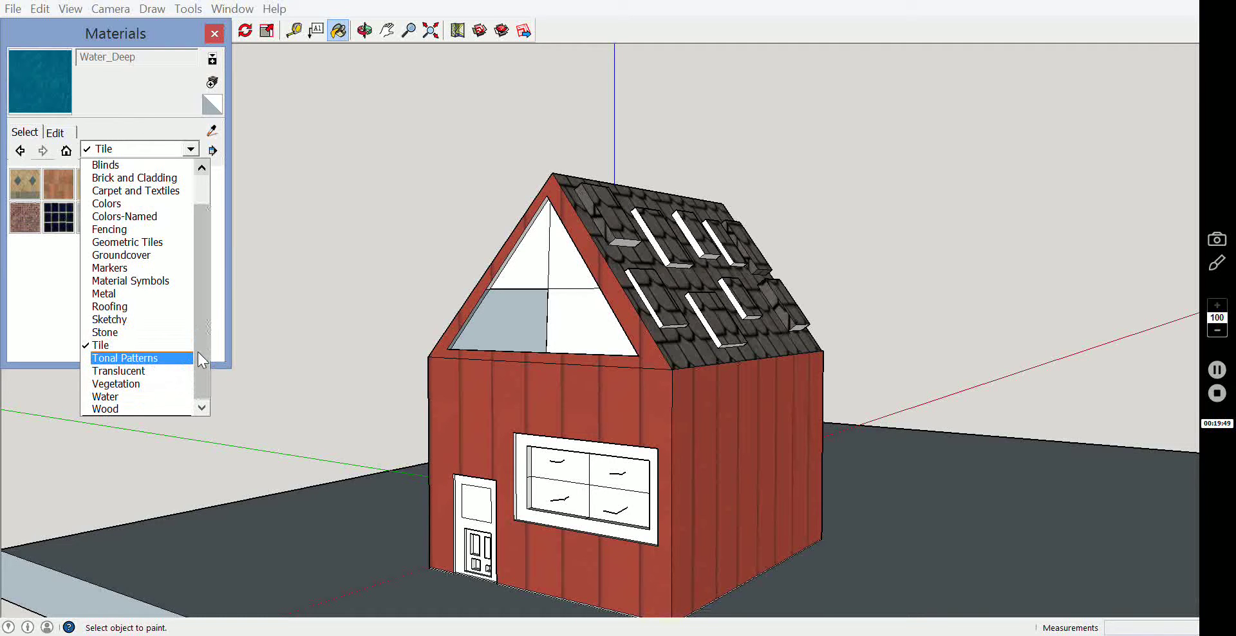
drag(198, 349, 199, 299)
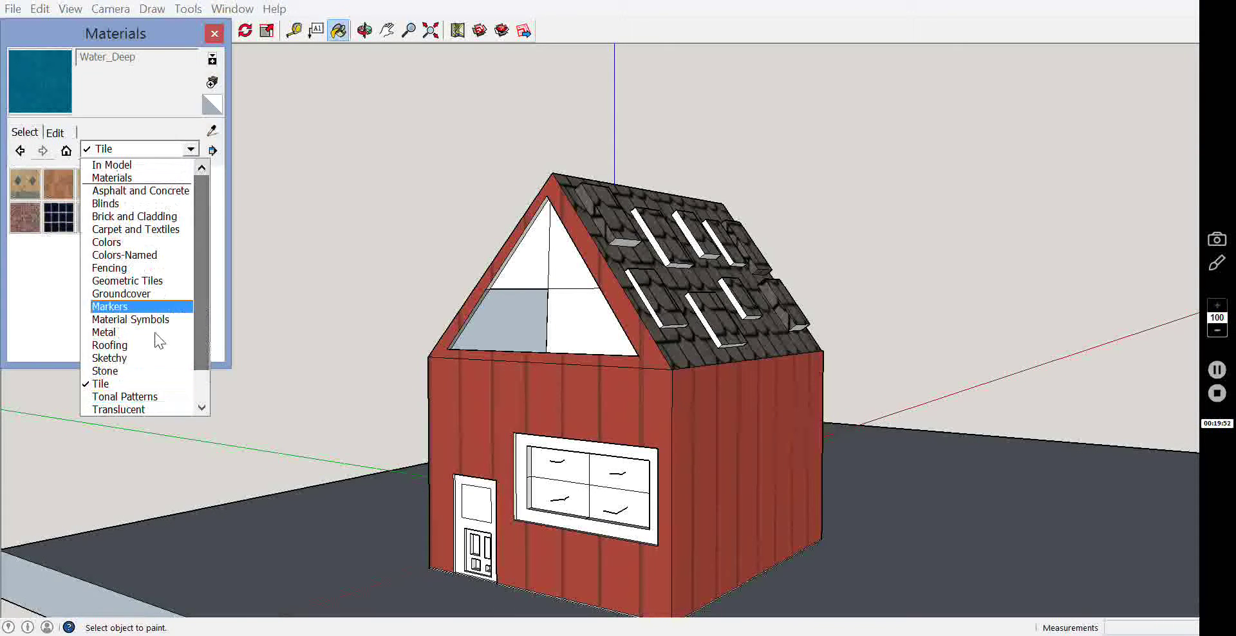
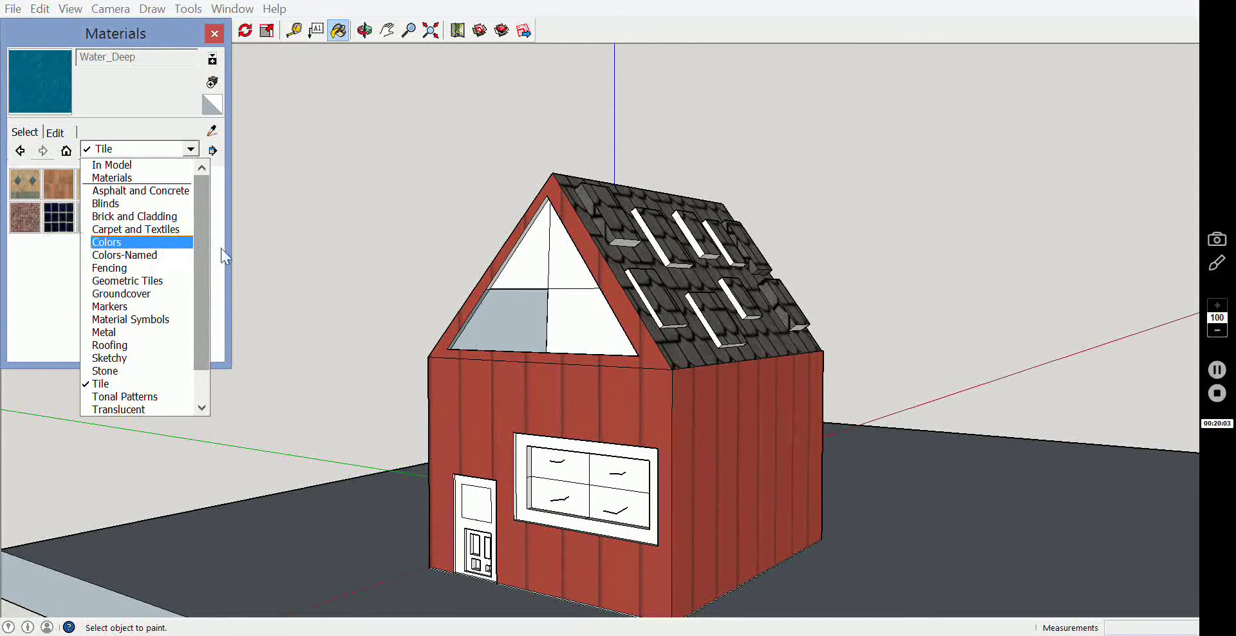
Browse the Blinds and top-level Materials collections, then open the Colors-Named swatch folder.
click(152, 202)
click(191, 150)
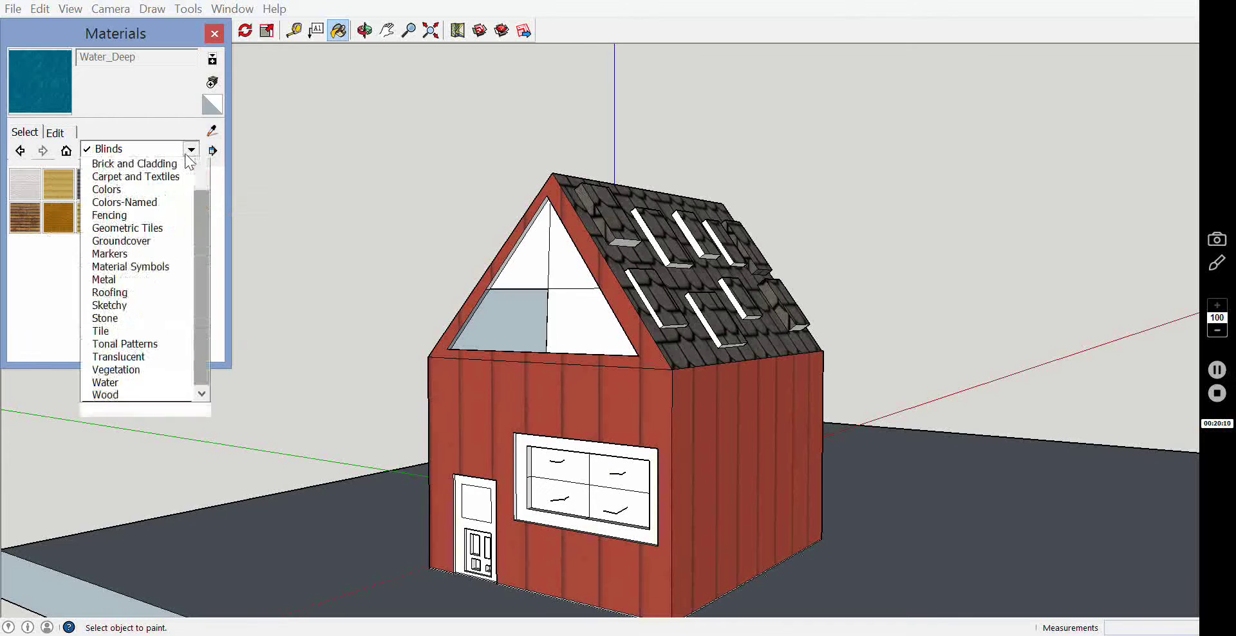
scroll(203, 221, up, 1)
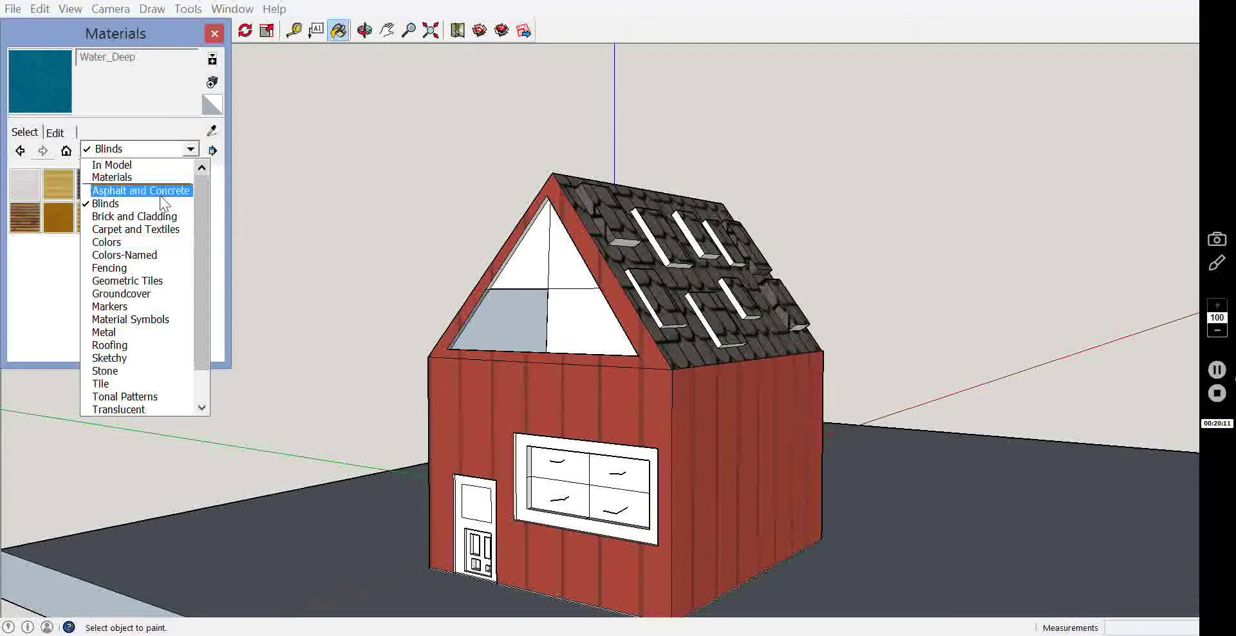
click(160, 178)
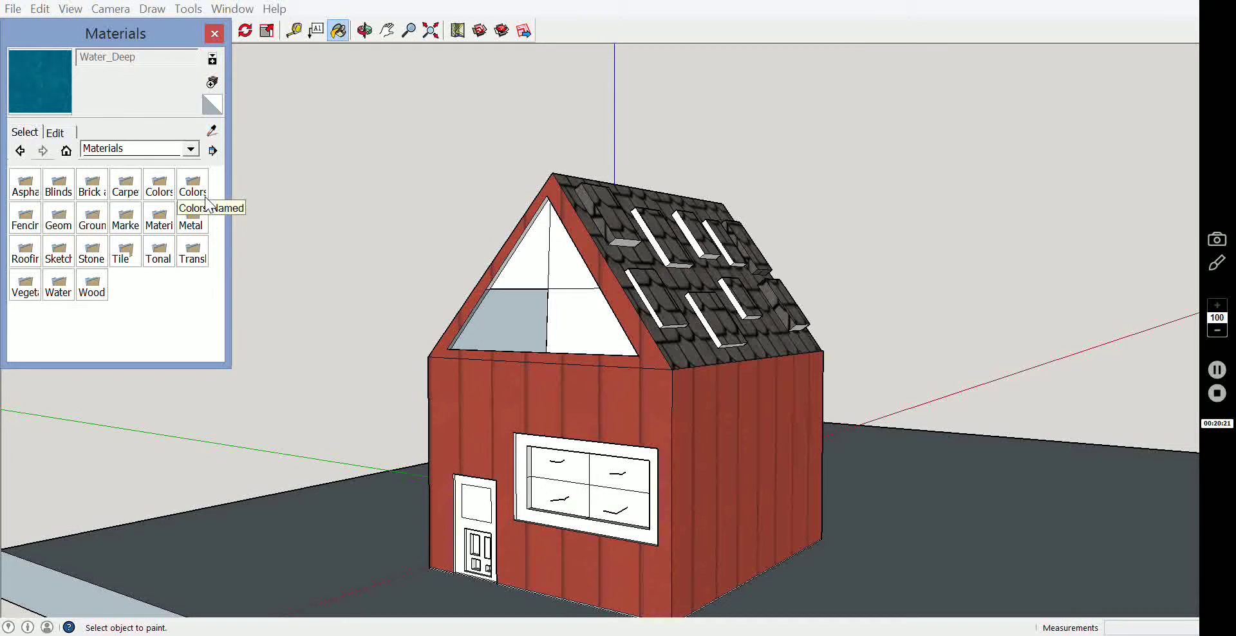
double_click(187, 190)
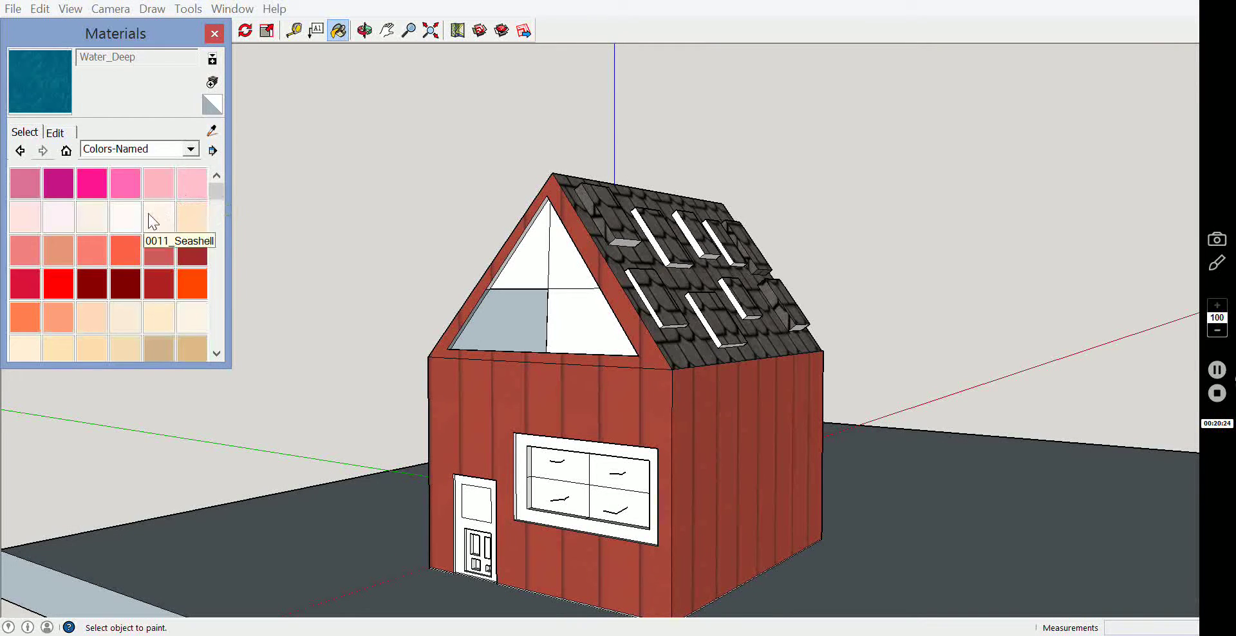
mouse_move(216, 200)
mouse_down()
mouse_move(206, 344)
mouse_move(213, 295)
mouse_up()
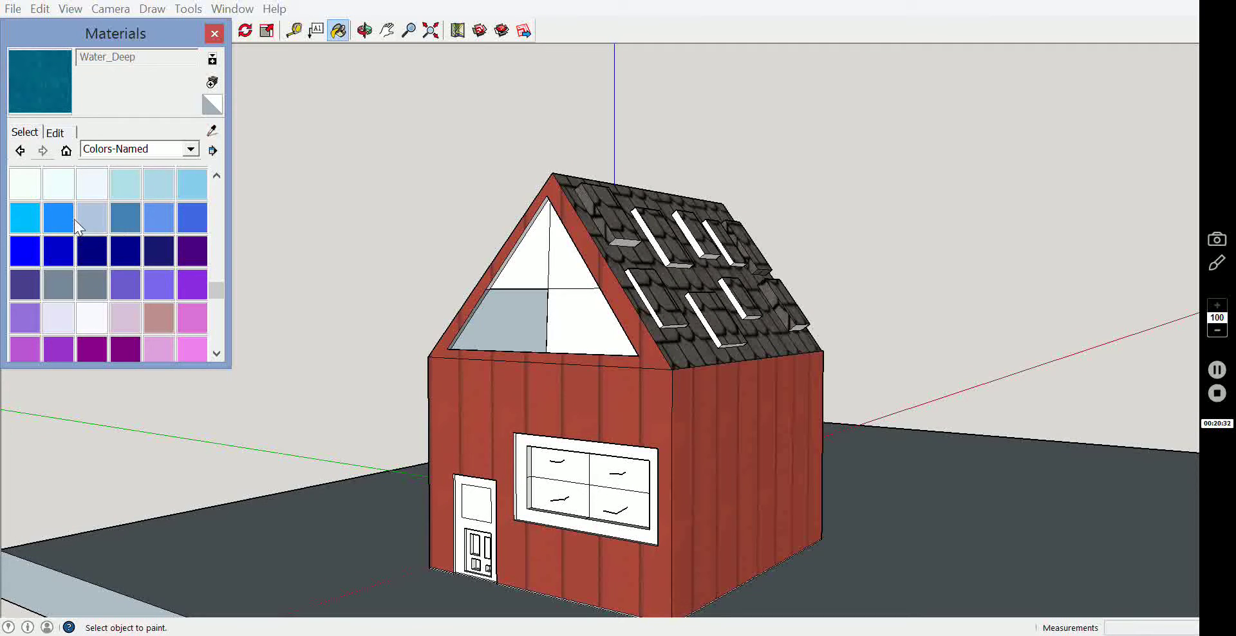
Select 0098_DodgerBlue and paint the lower and upper gable triangles with it.
click(57, 217)
click(515, 322)
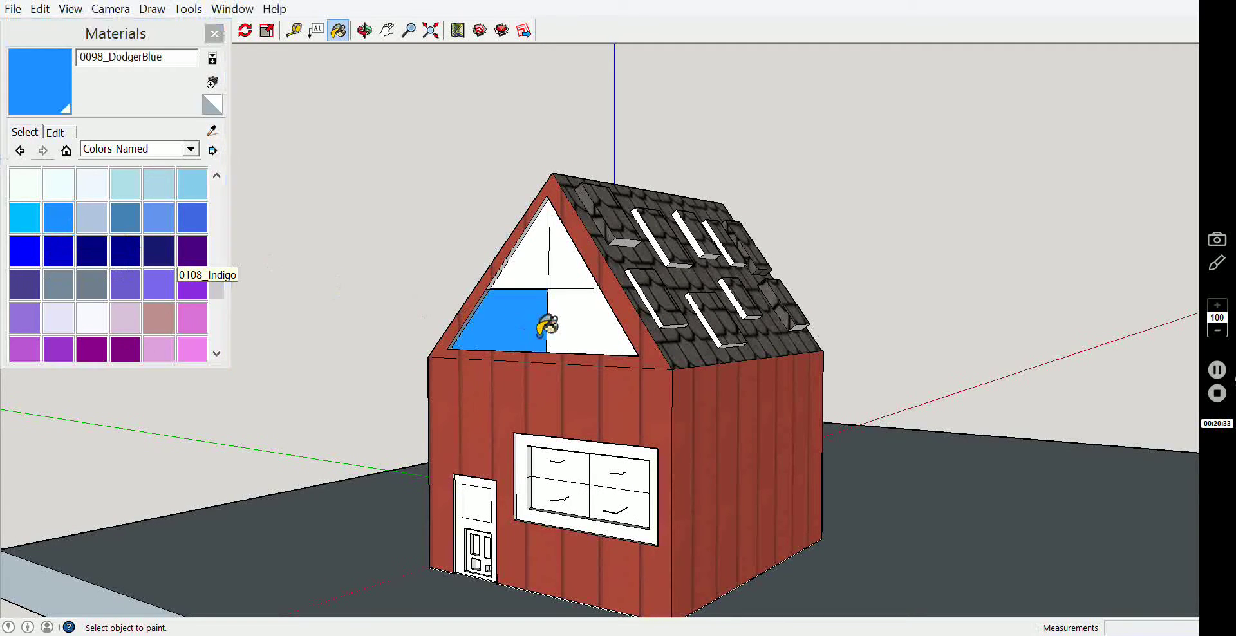
click(566, 302)
click(570, 277)
click(528, 262)
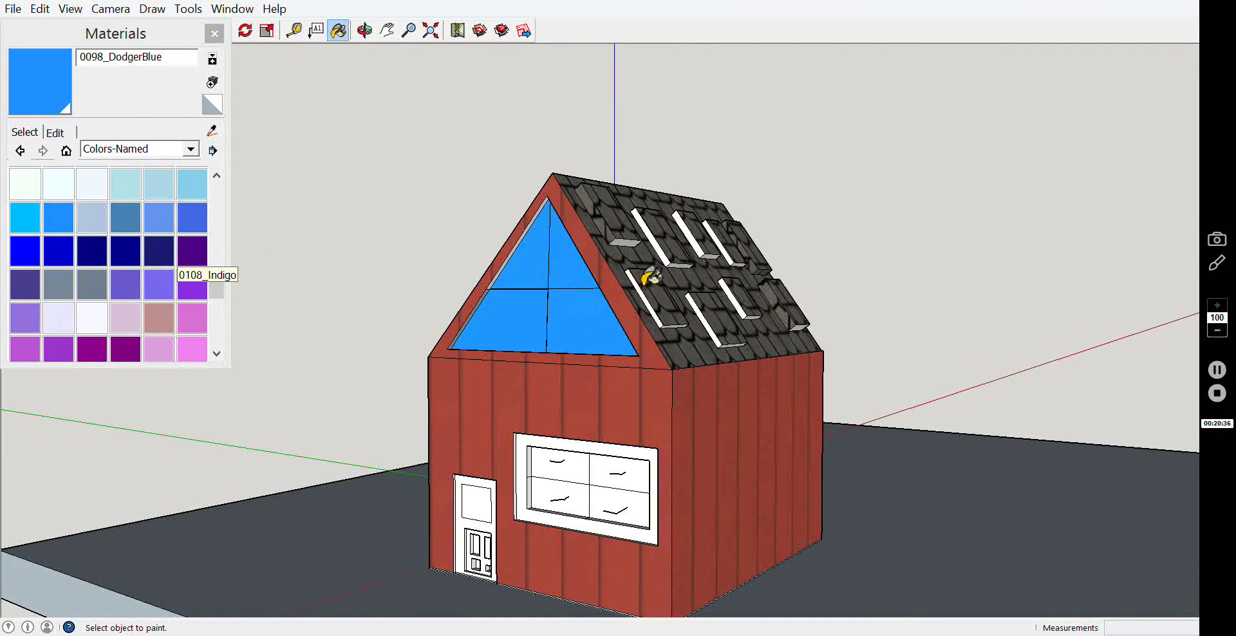
Paint the four front window panes and the door's upper panel DodgerBlue.
click(569, 507)
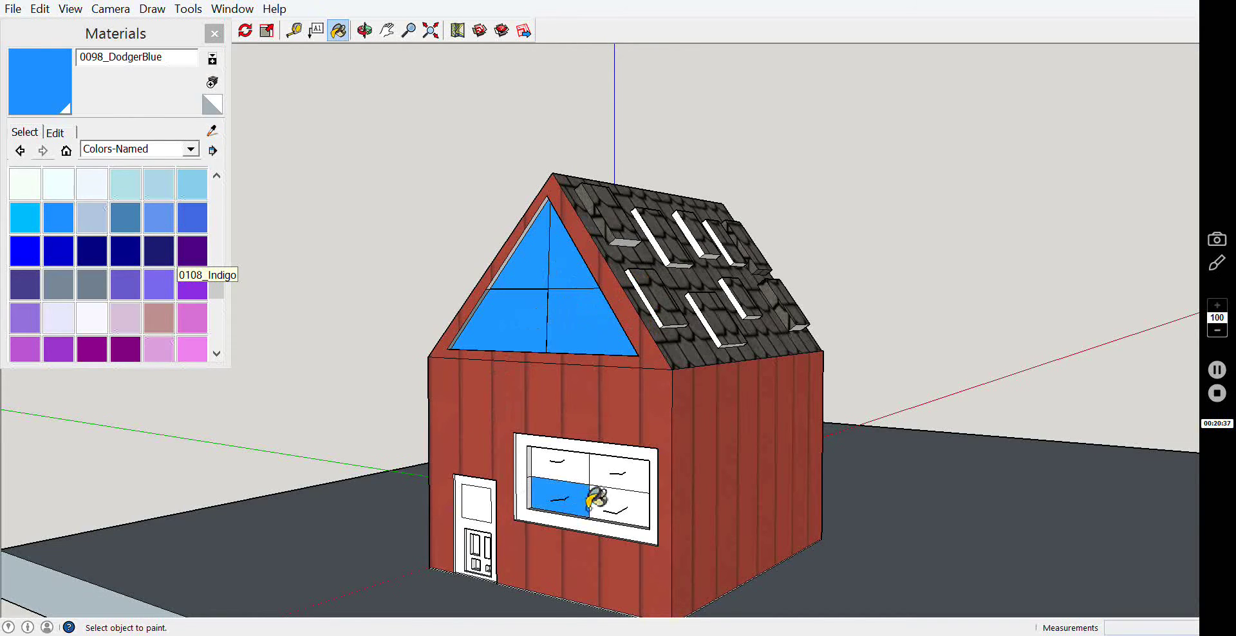
click(628, 512)
click(634, 473)
click(584, 472)
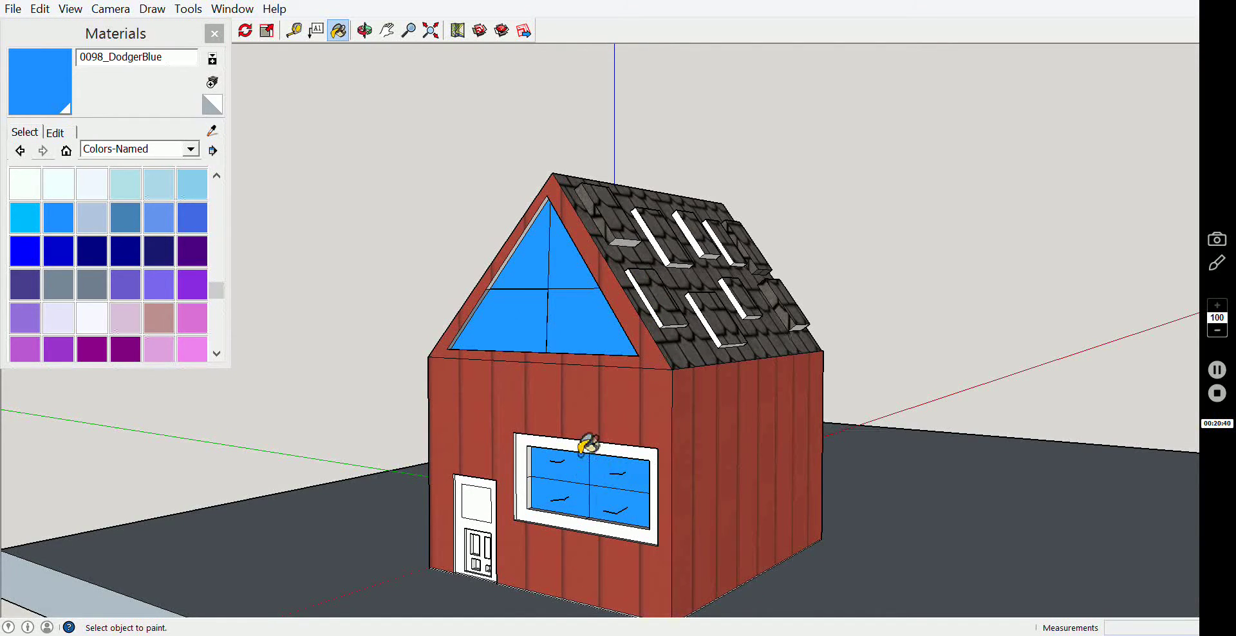
click(484, 512)
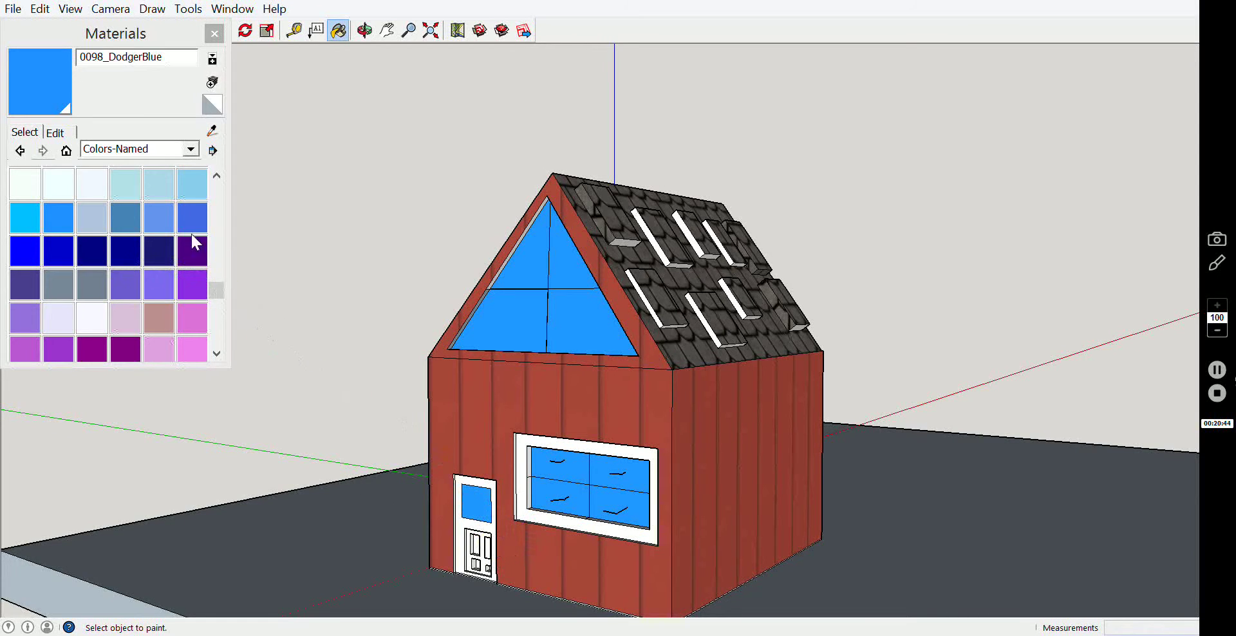
click(190, 150)
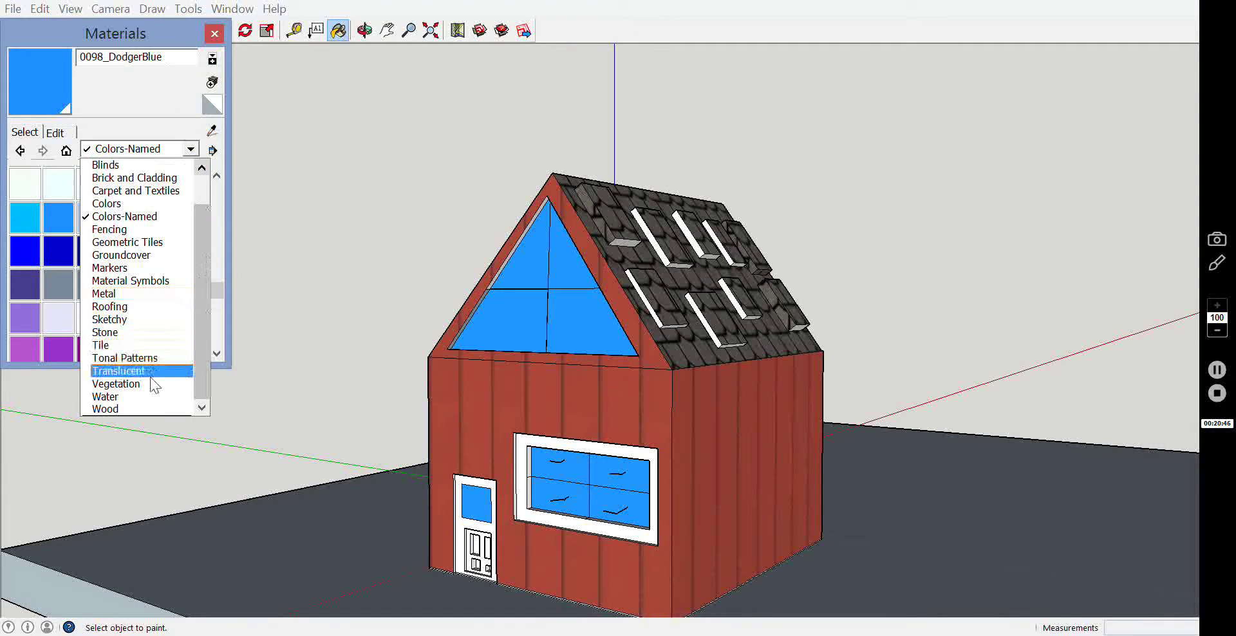
Paint the door body with Wood_ Floor from the Wood collection.
click(147, 411)
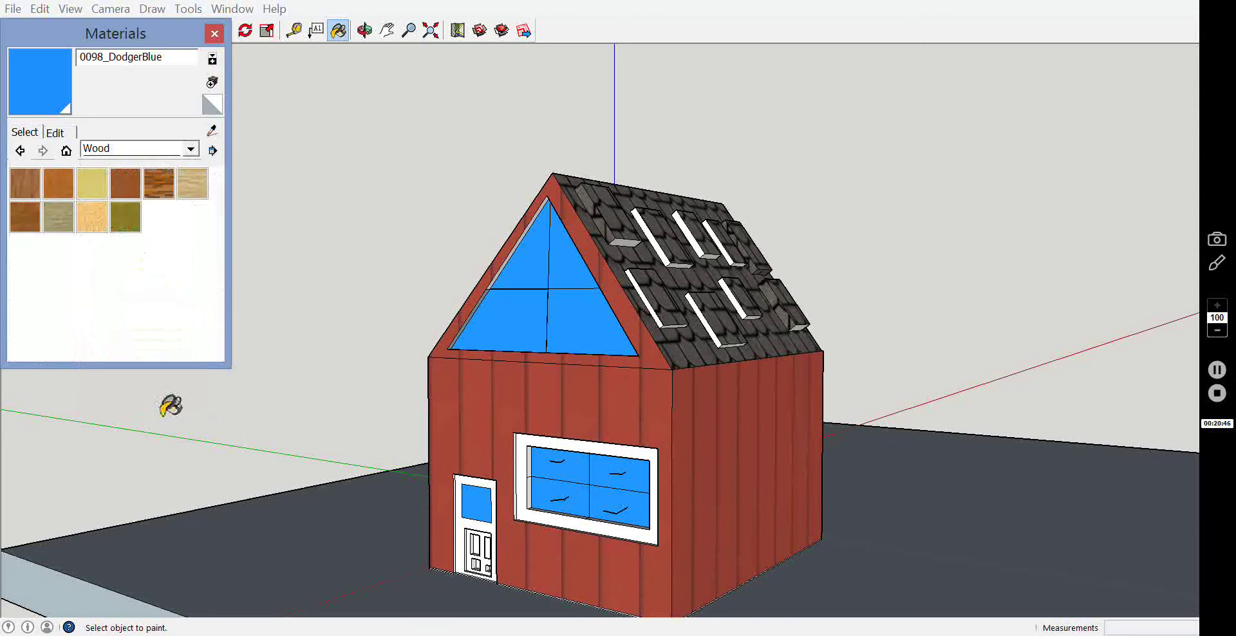
click(465, 531)
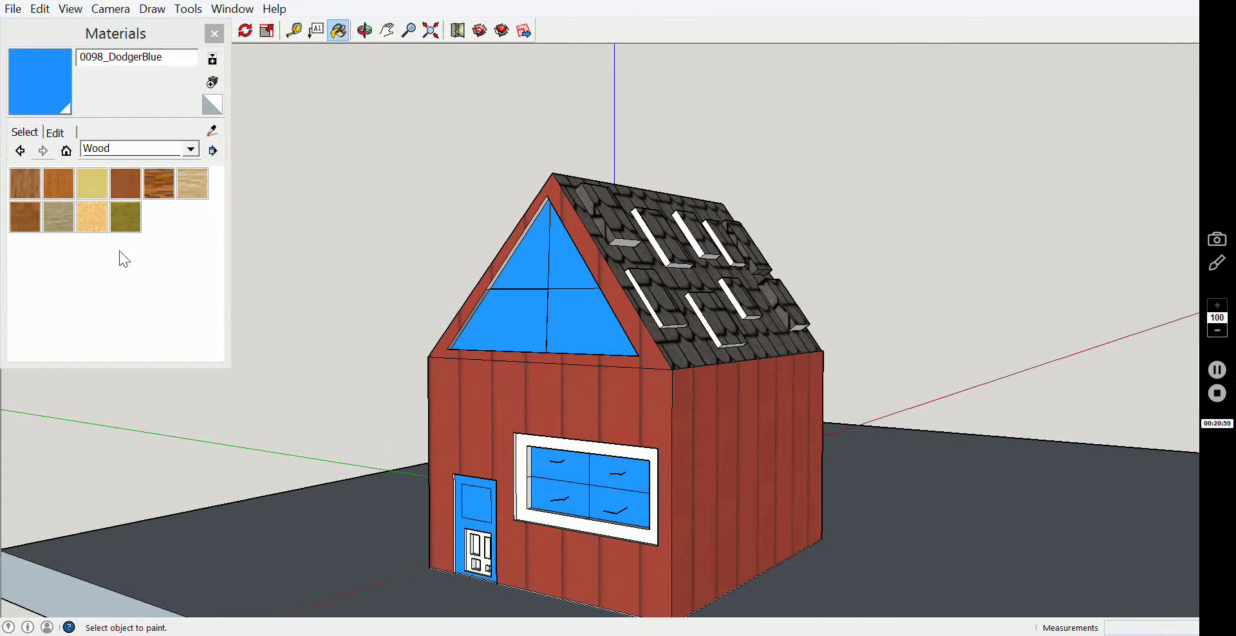
click(39, 186)
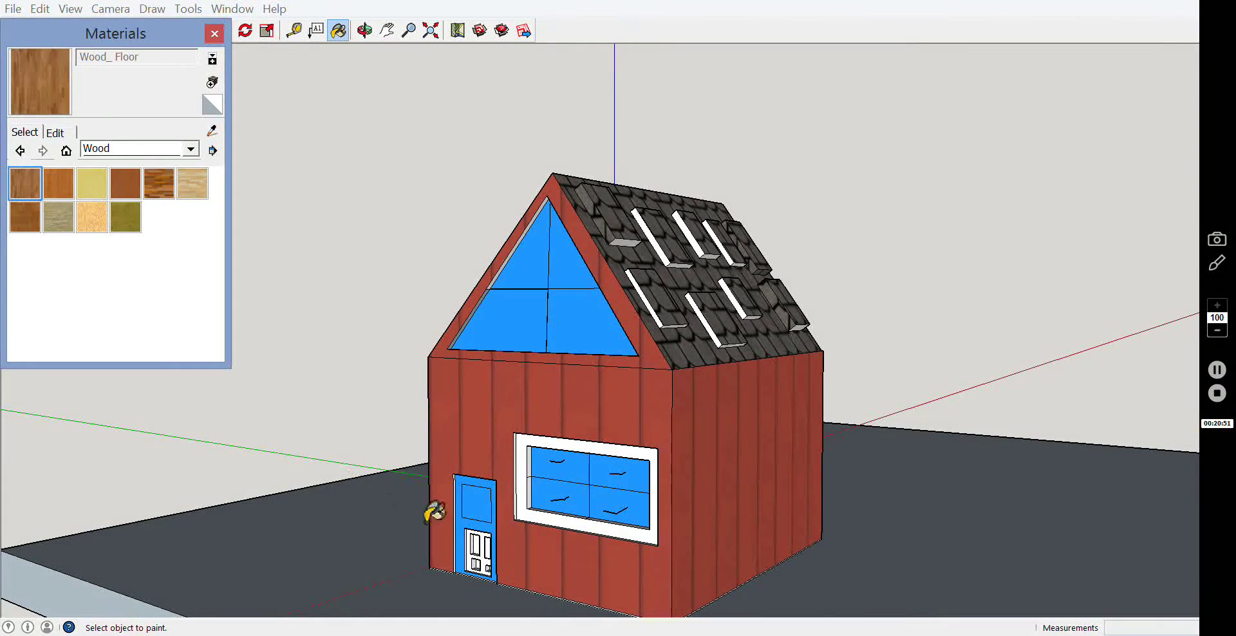
click(476, 536)
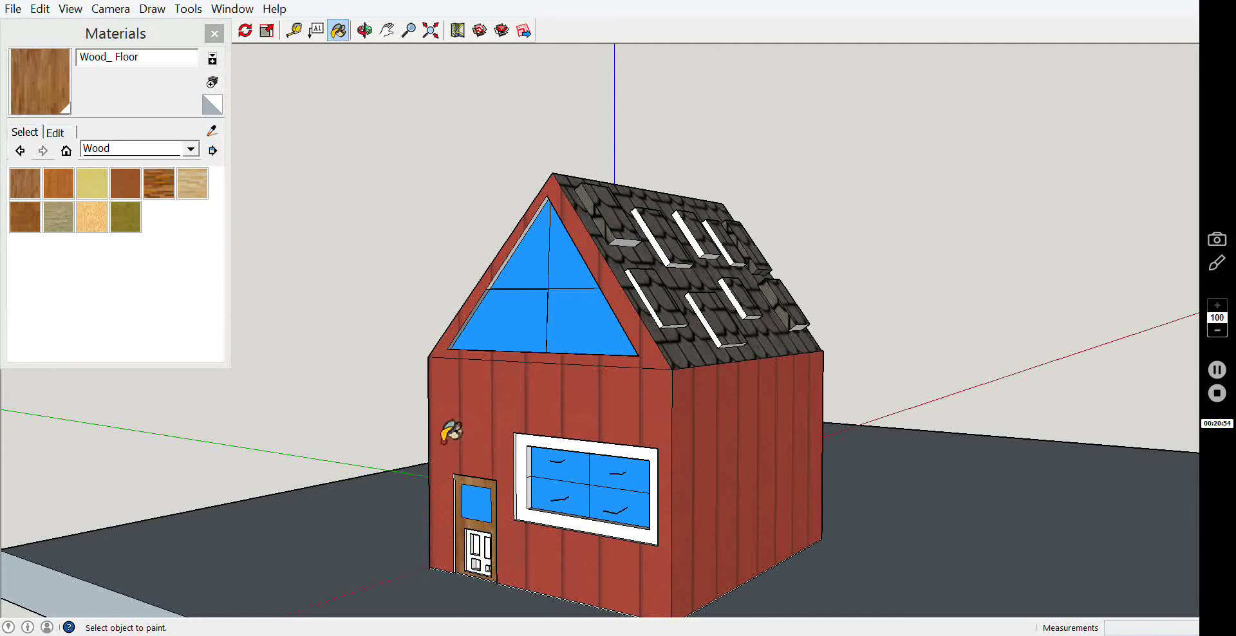
Orbit to a front-on view and paint the door's inner panel and the ground slab Wood_ Floor.
click(364, 30)
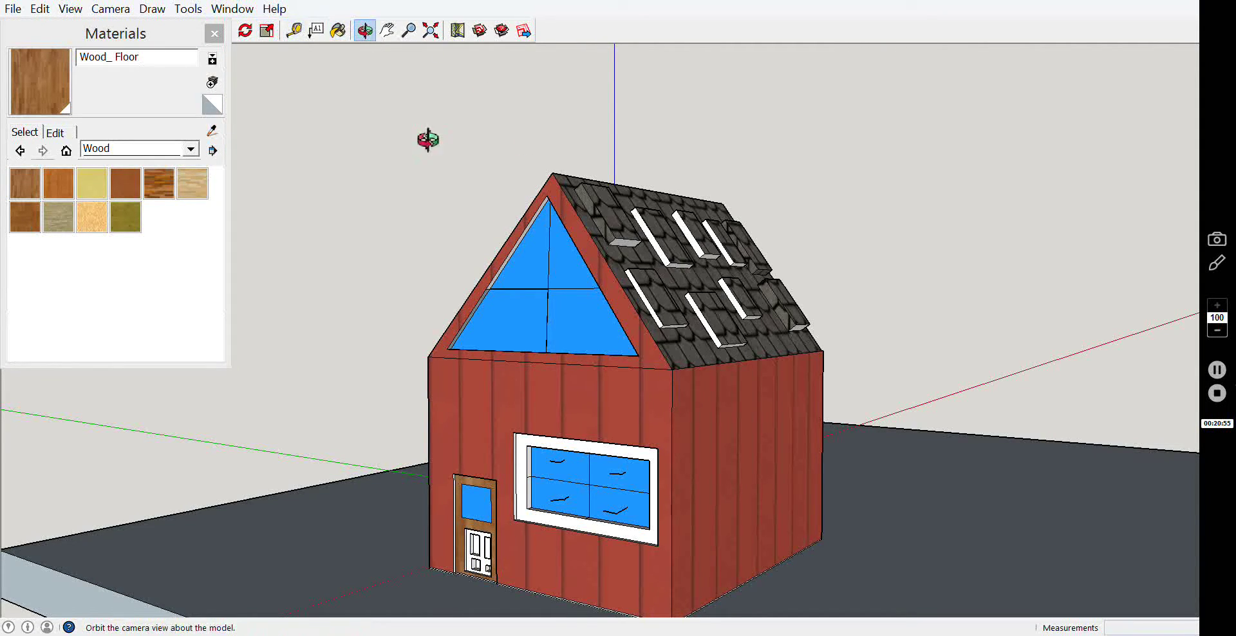
drag(429, 139, 762, 279)
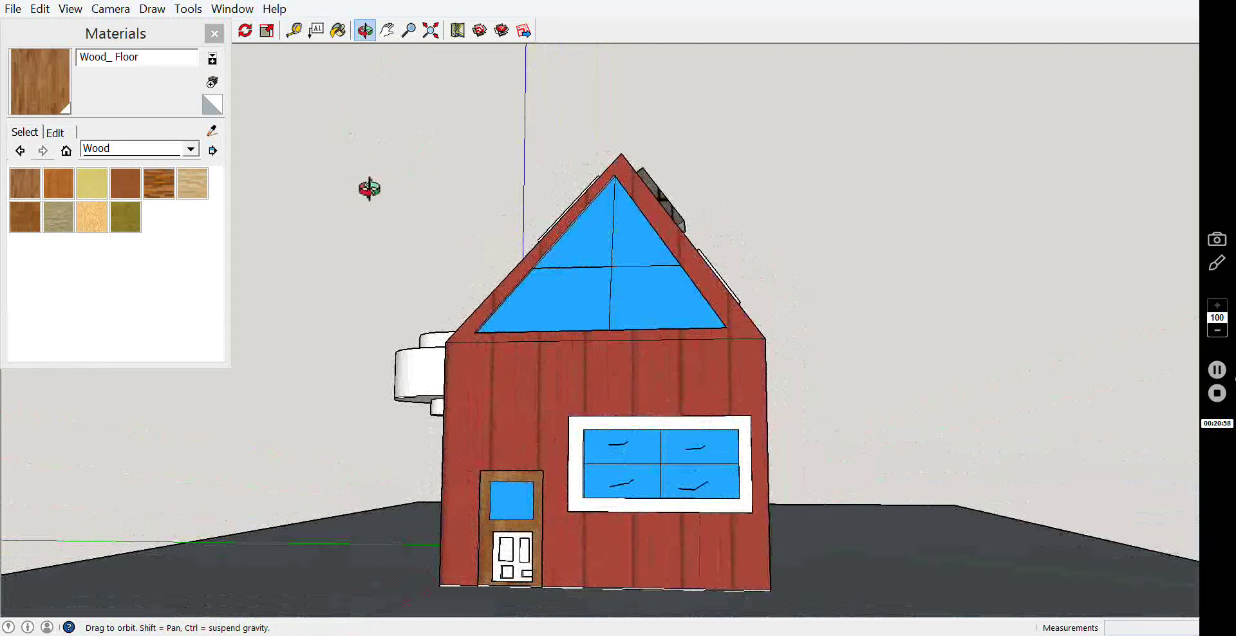
click(338, 31)
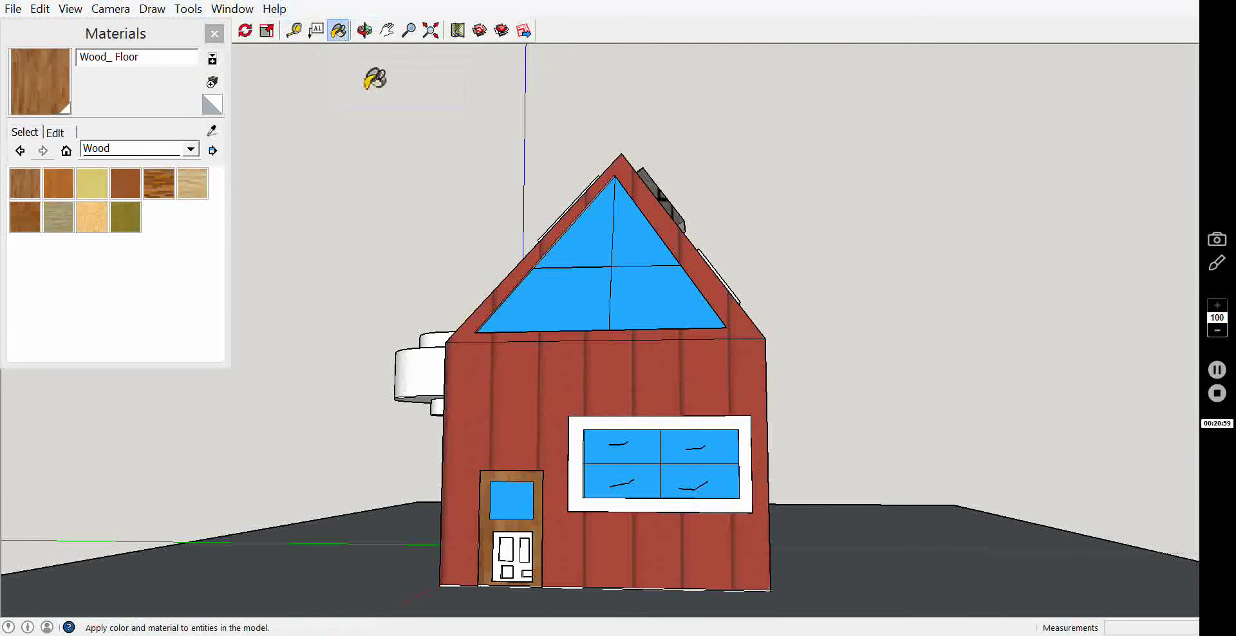
click(524, 557)
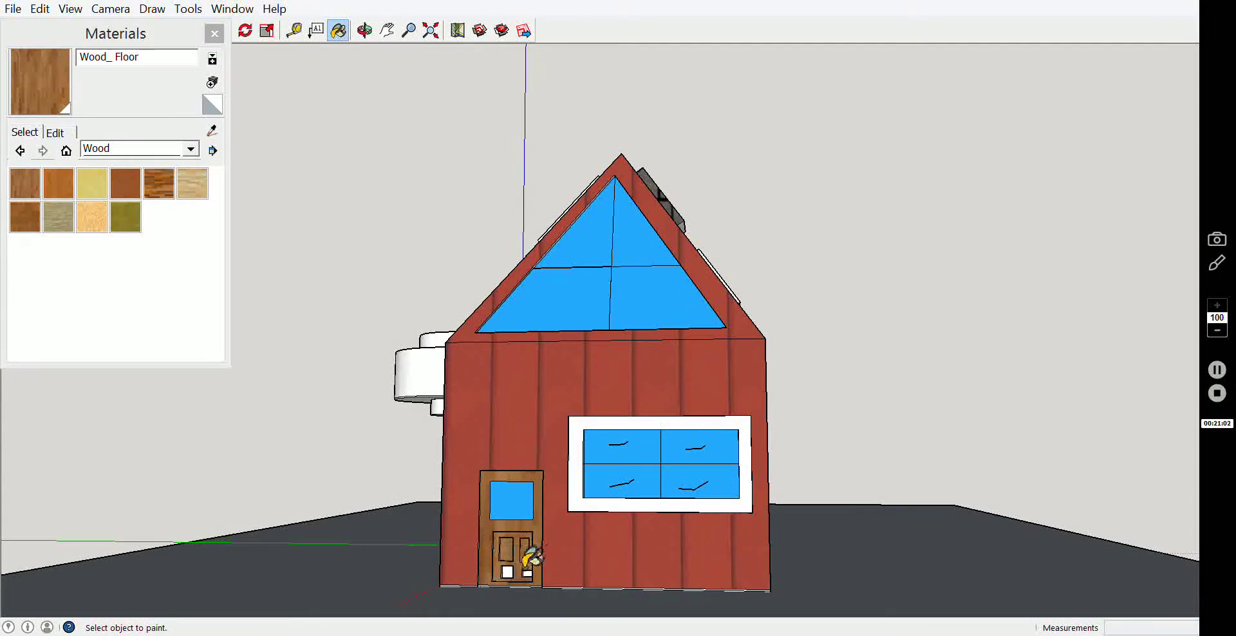
click(536, 591)
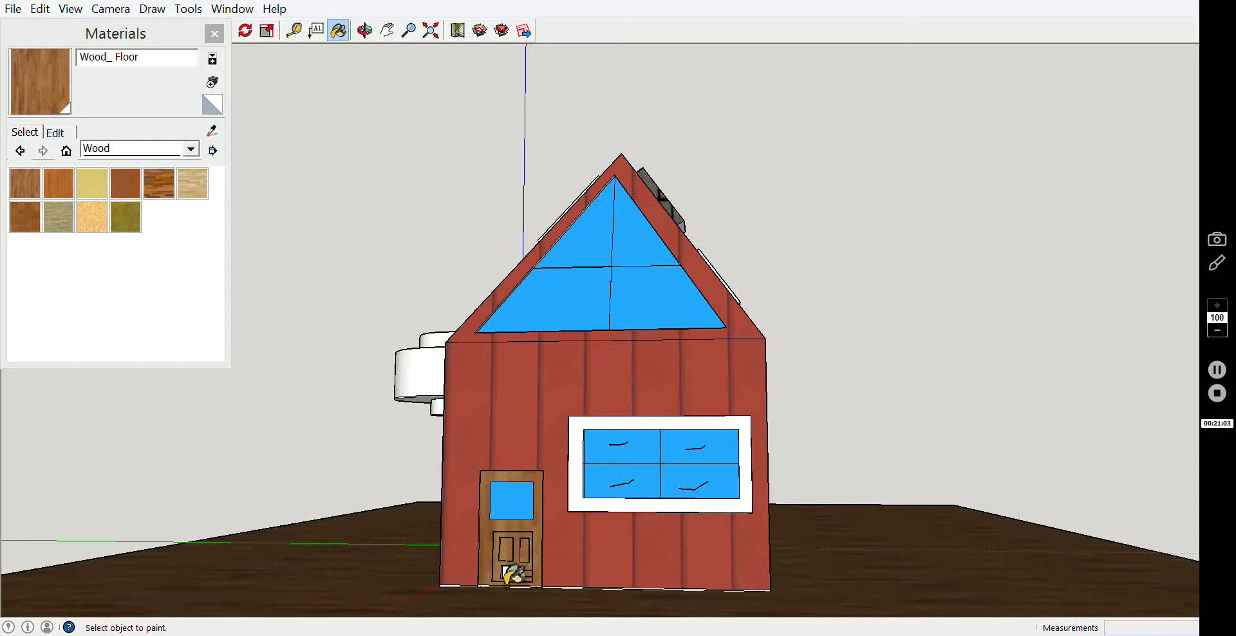
click(191, 149)
Repaint the ground slab with Color_000 from Colors, then select green Color_F06.
scroll(203, 193, up, 1)
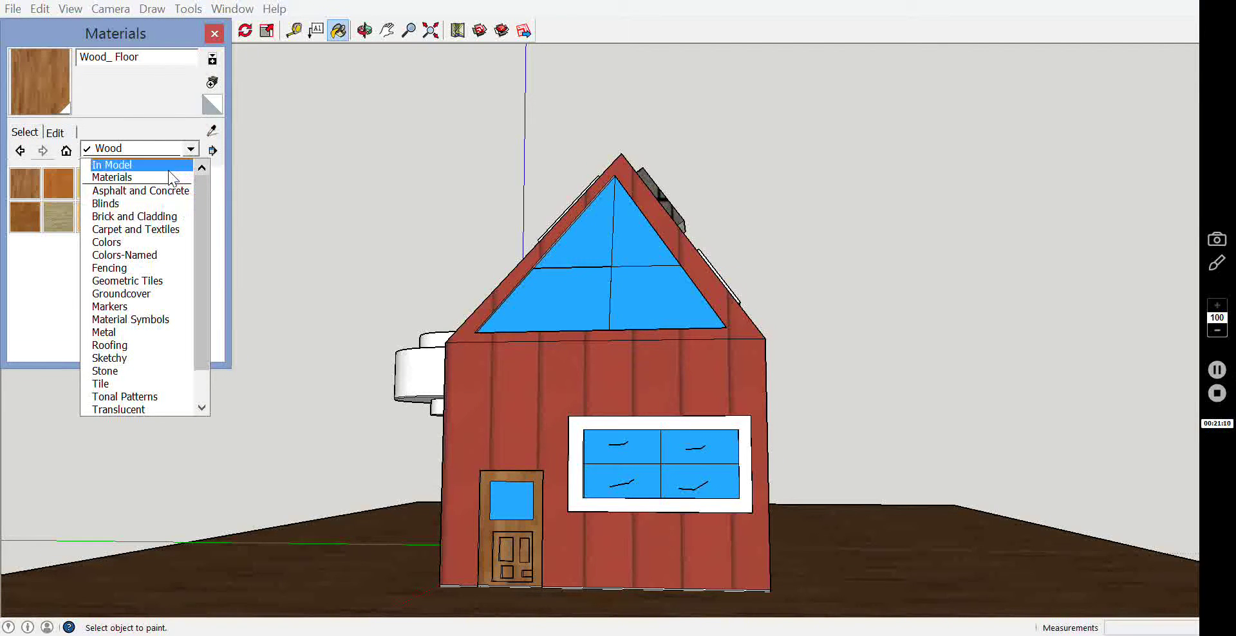
click(140, 245)
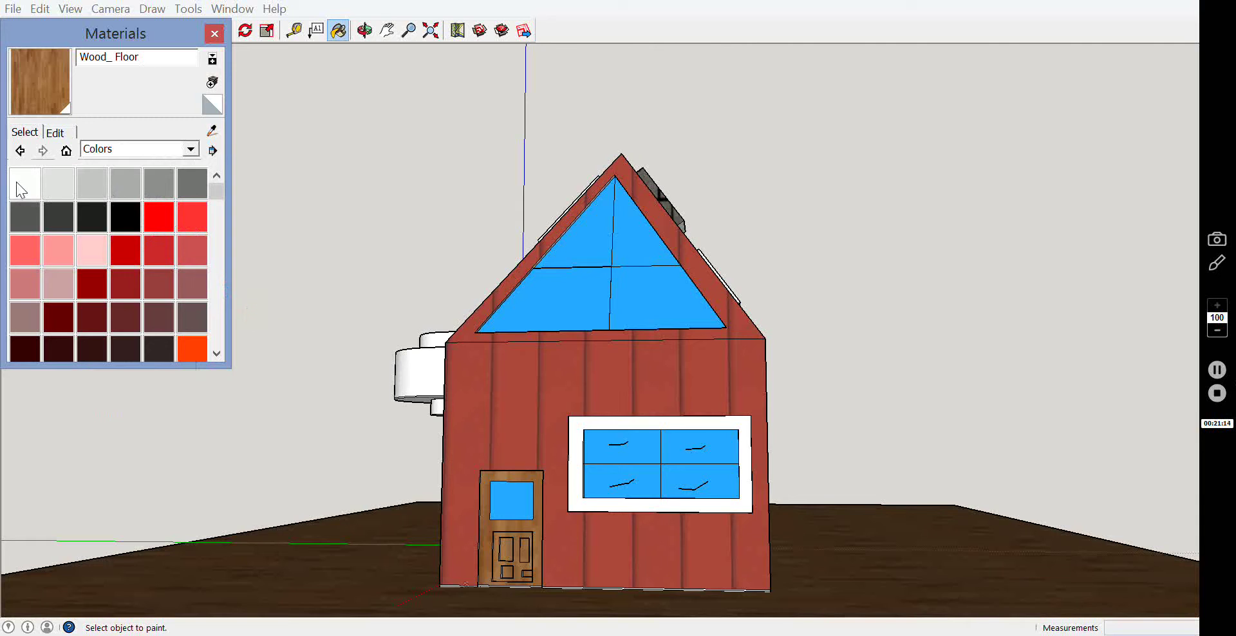
click(18, 188)
click(260, 573)
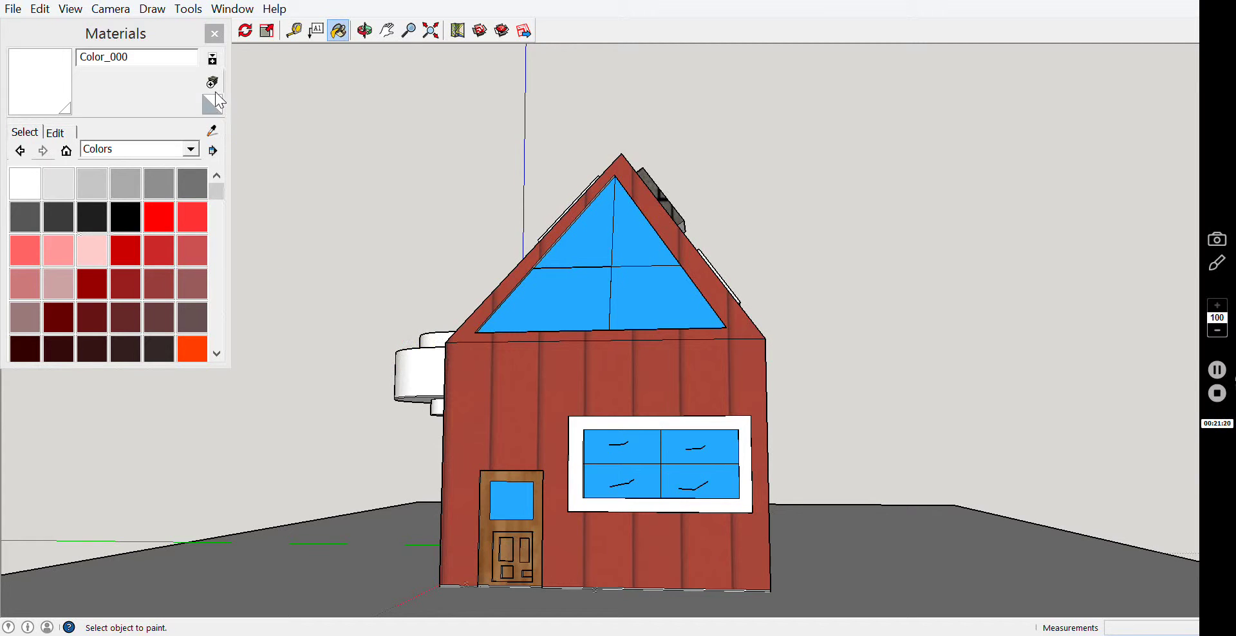
drag(217, 196, 216, 253)
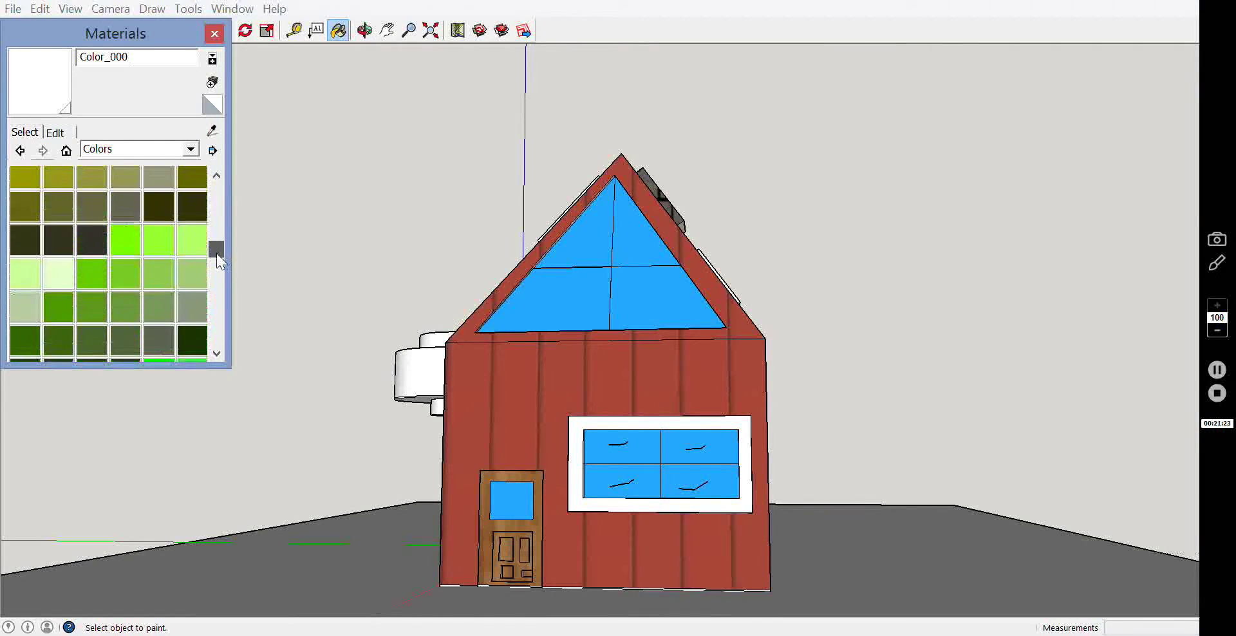
click(97, 267)
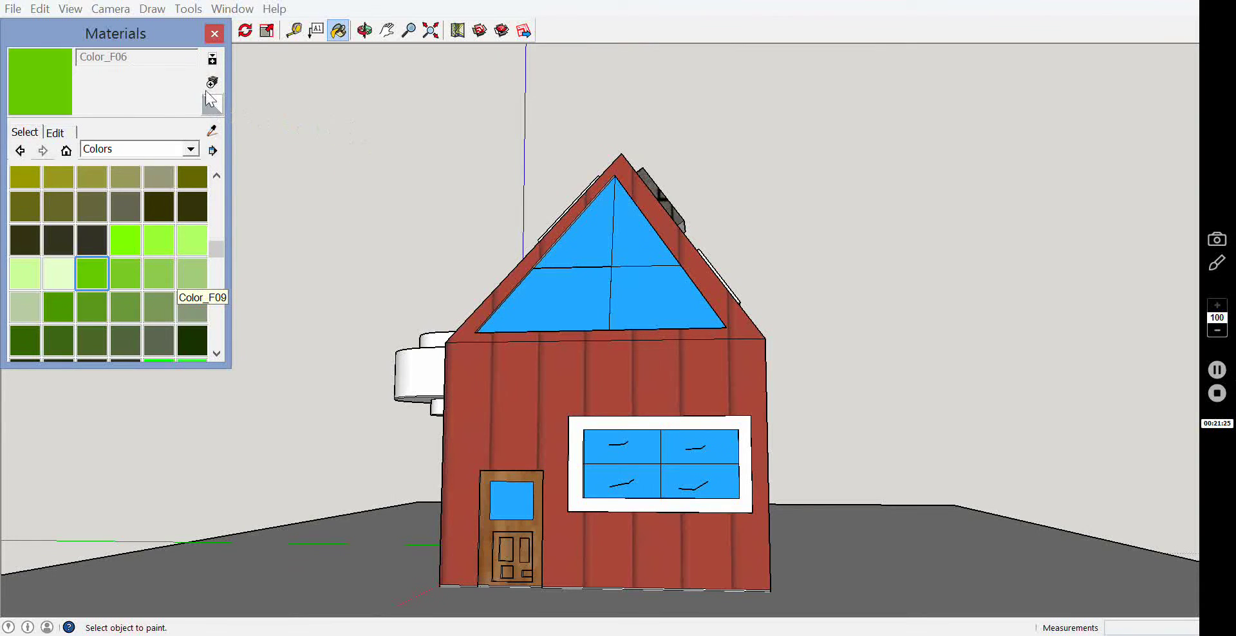
Paint the tree's white canopy cylinder Color_F06, then angle the view onto the house and tree.
click(422, 390)
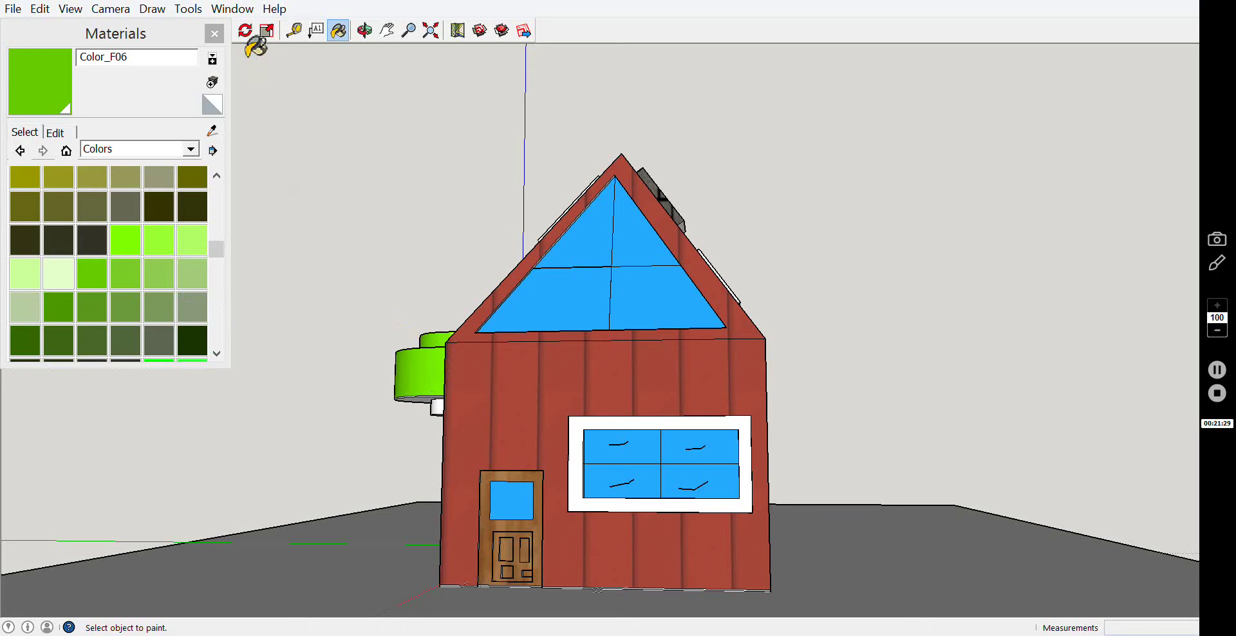
click(386, 31)
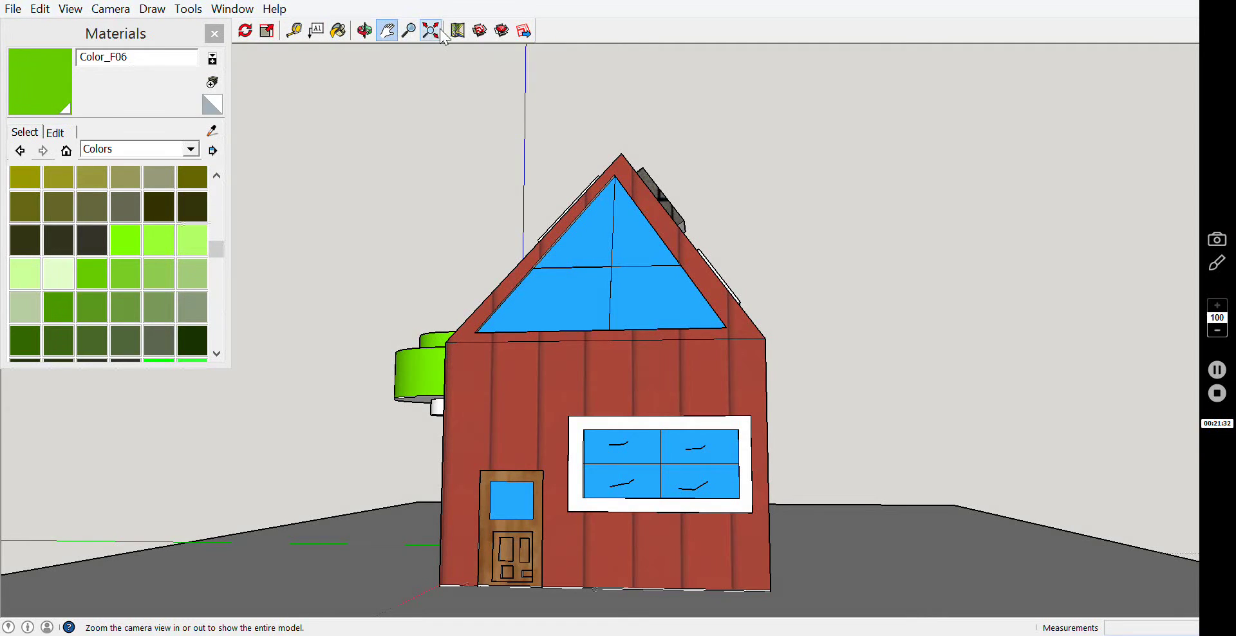
click(417, 34)
drag(419, 48, 425, 64)
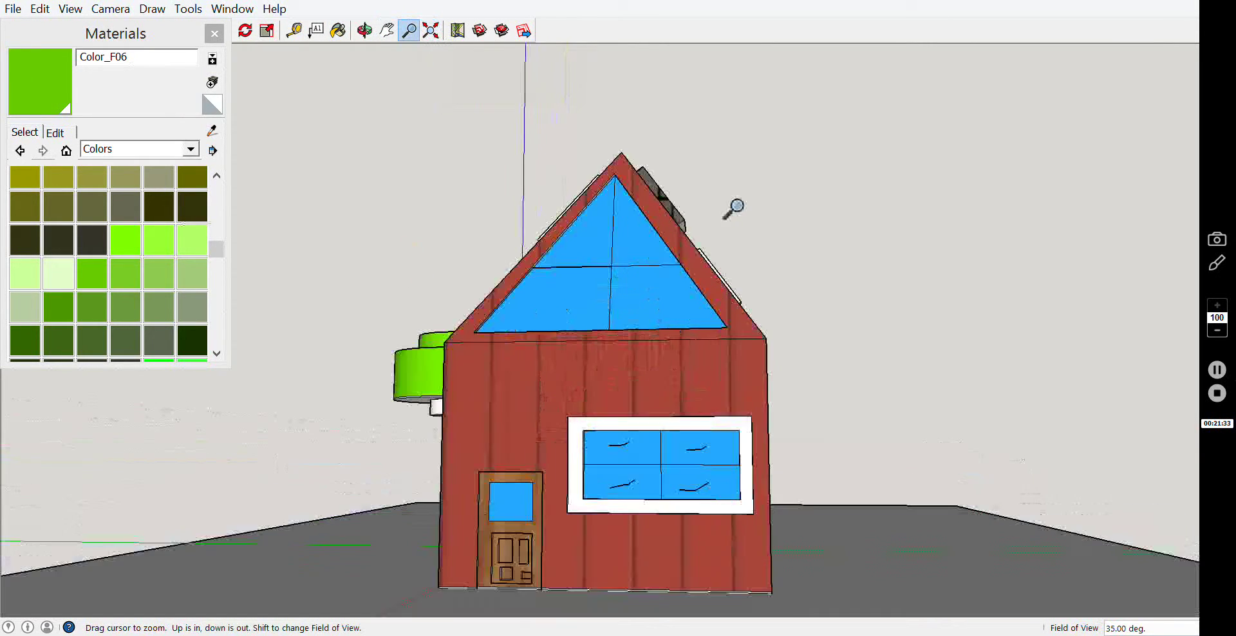
click(364, 30)
mouse_move(681, 448)
mouse_down()
mouse_move(943, 424)
mouse_move(418, 420)
mouse_move(320, 462)
mouse_move(377, 274)
mouse_up()
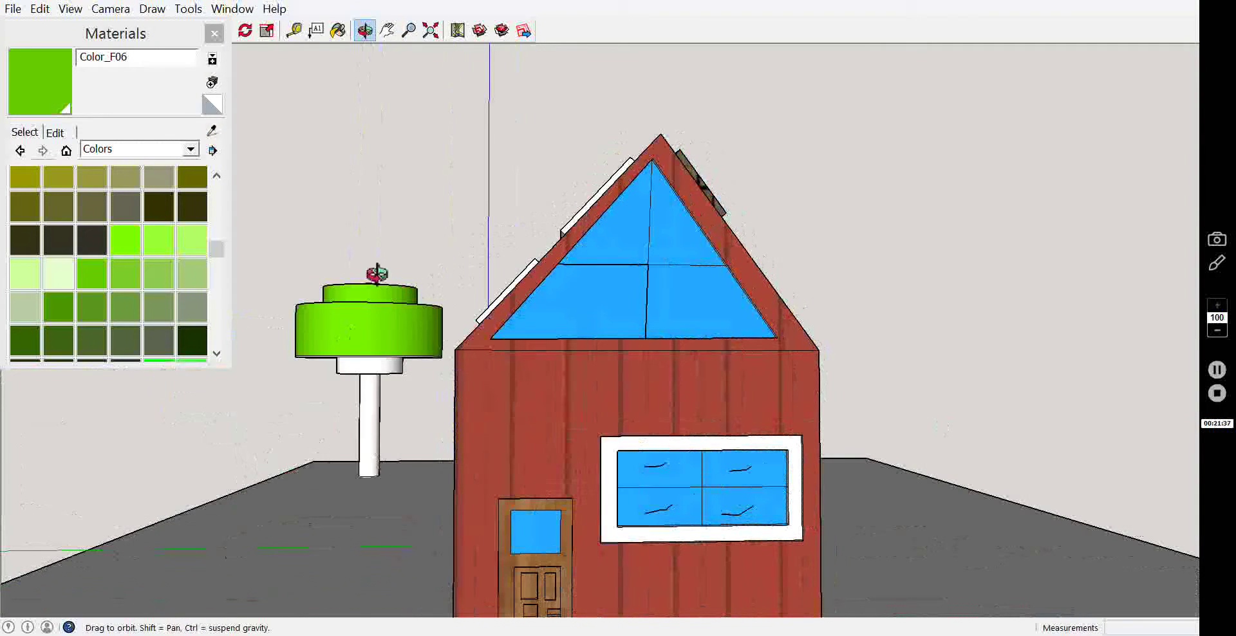
Pan, zoom and orbit to look down closely on the tree's stacked canopy cylinders.
click(387, 30)
drag(393, 136, 591, 231)
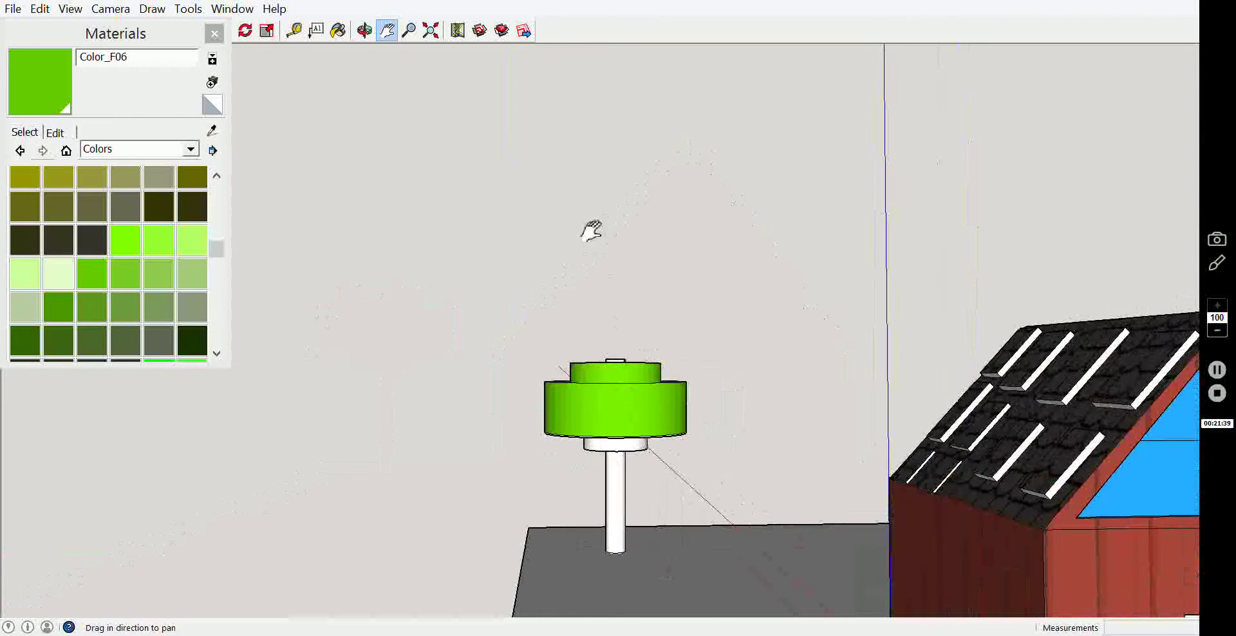
click(408, 30)
mouse_move(461, 124)
mouse_down()
mouse_move(646, 505)
mouse_move(650, 139)
mouse_up()
mouse_move(782, 474)
mouse_down()
mouse_move(805, 427)
mouse_move(823, 296)
mouse_up()
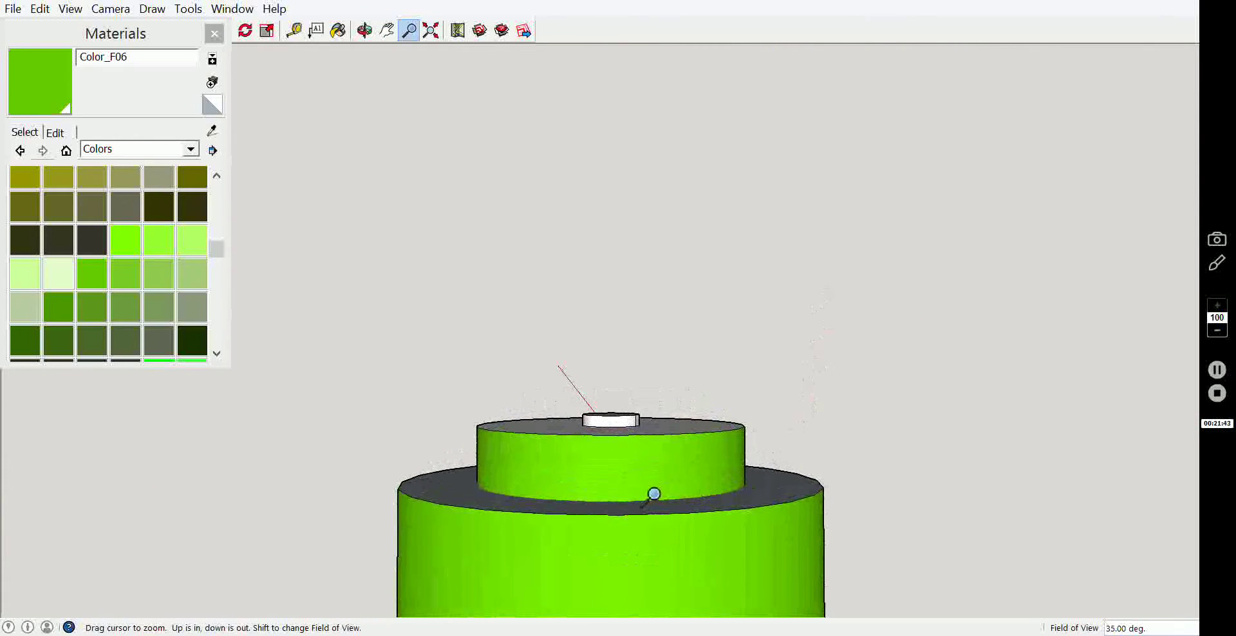
key(s)
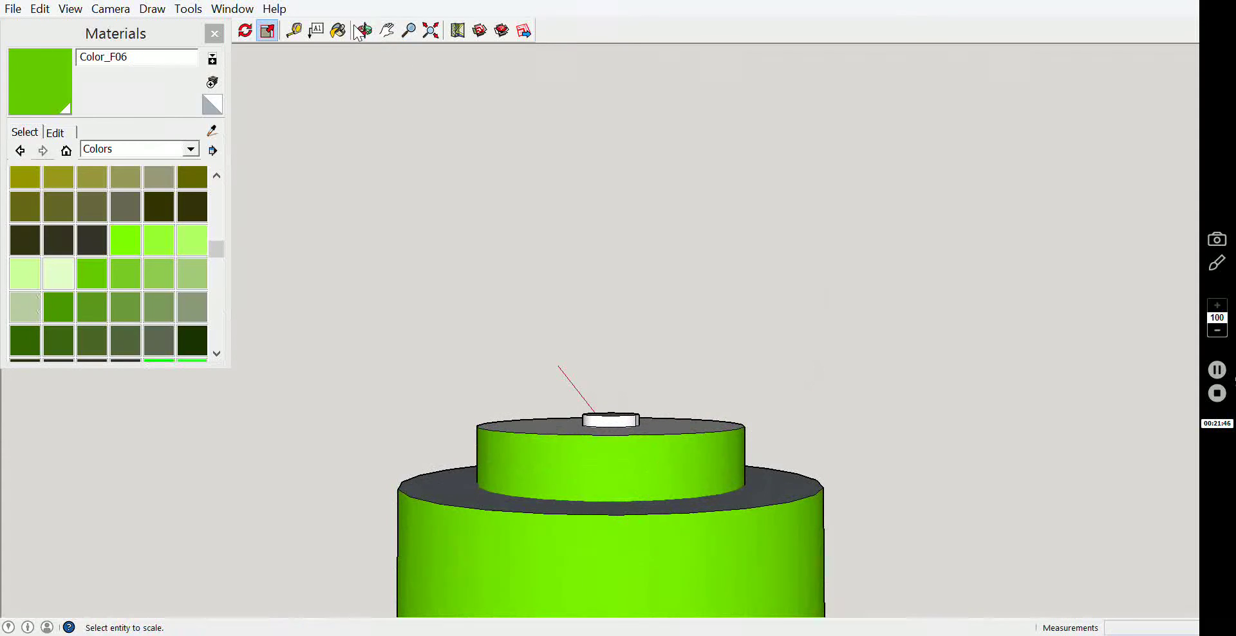
click(365, 30)
mouse_move(501, 209)
mouse_down()
mouse_move(618, 455)
mouse_move(414, 206)
mouse_up()
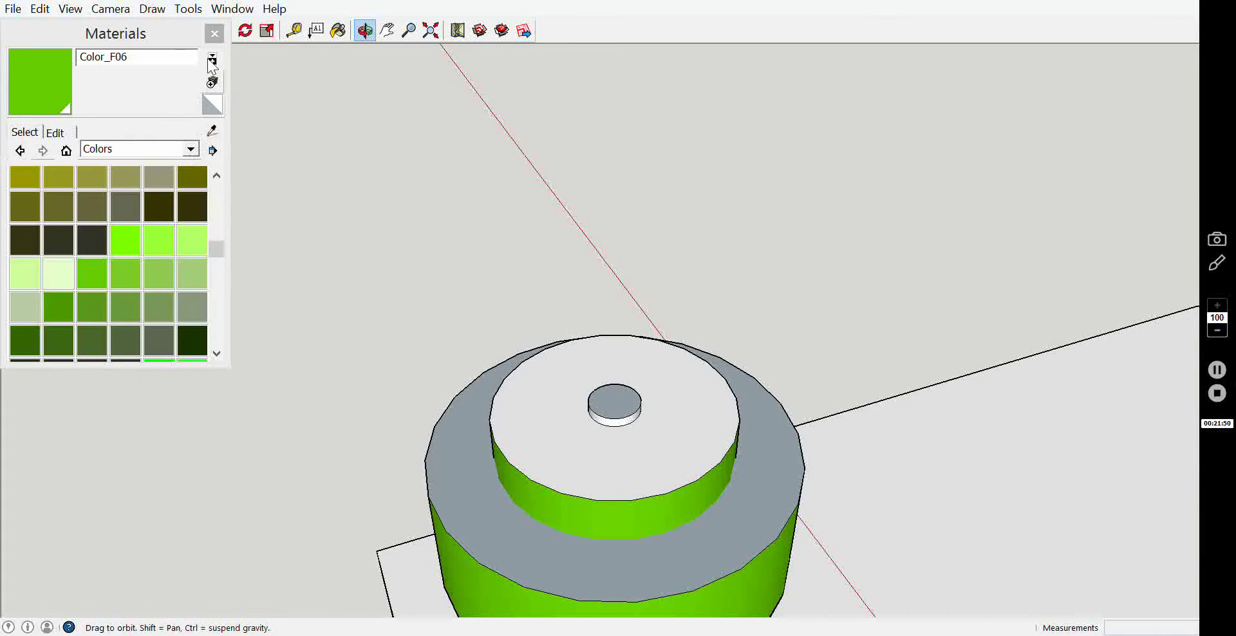
Paint the middle top face, small cylinder side and grey lower ring of the canopy green.
click(338, 30)
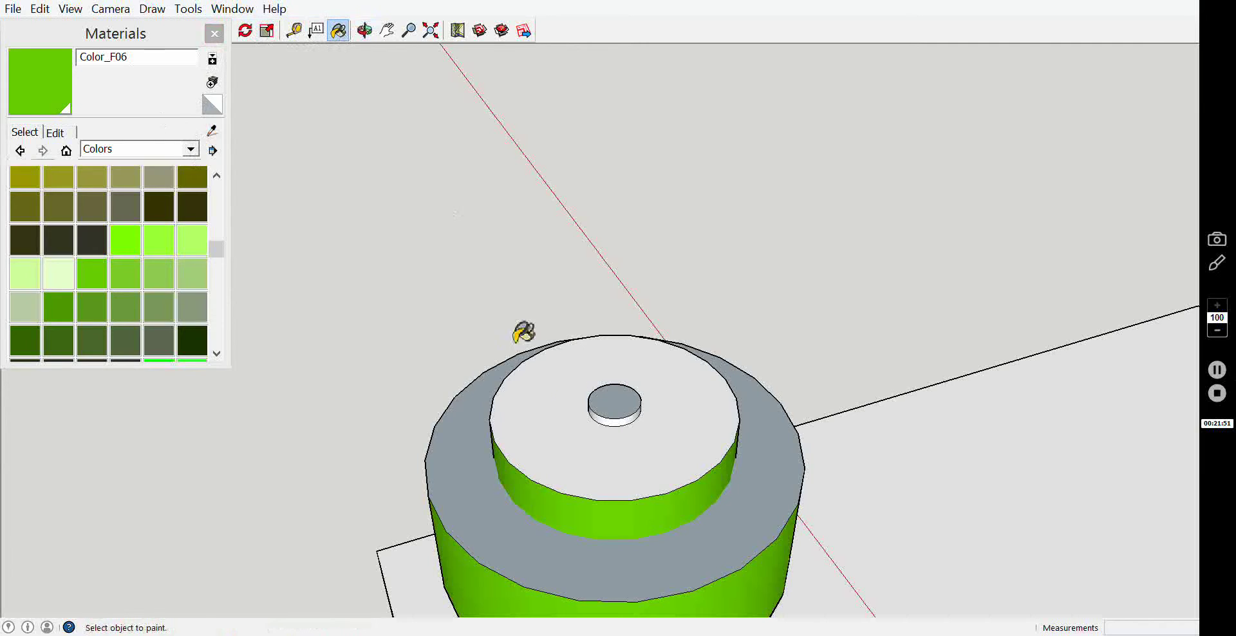
click(629, 430)
click(622, 422)
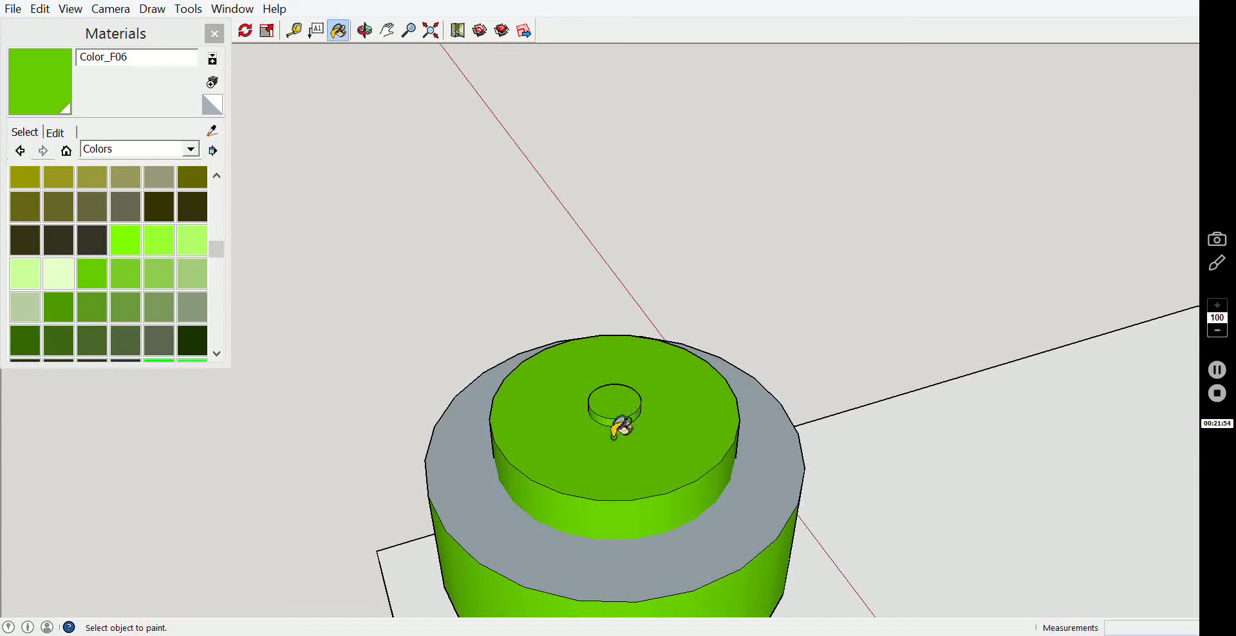
click(582, 565)
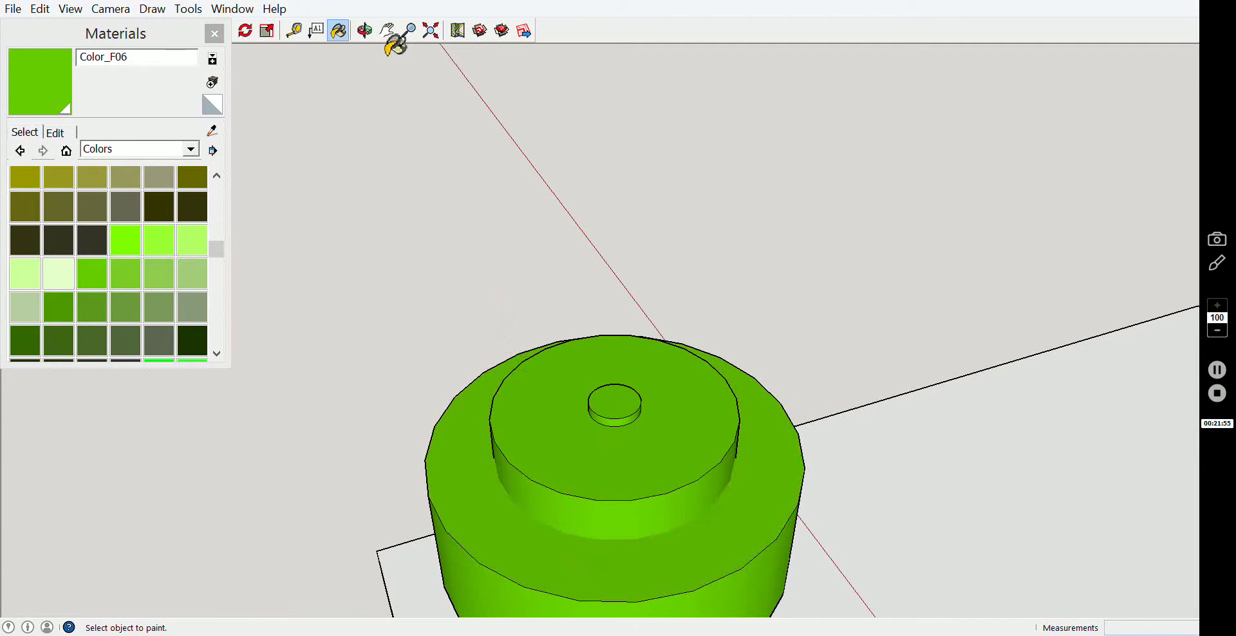
click(364, 30)
mouse_move(384, 63)
mouse_down()
mouse_move(646, 265)
mouse_move(761, 562)
mouse_move(758, 407)
mouse_move(524, 298)
mouse_move(620, 422)
mouse_move(612, 628)
mouse_move(629, 430)
mouse_move(644, 502)
mouse_move(640, 442)
mouse_move(469, 146)
mouse_up()
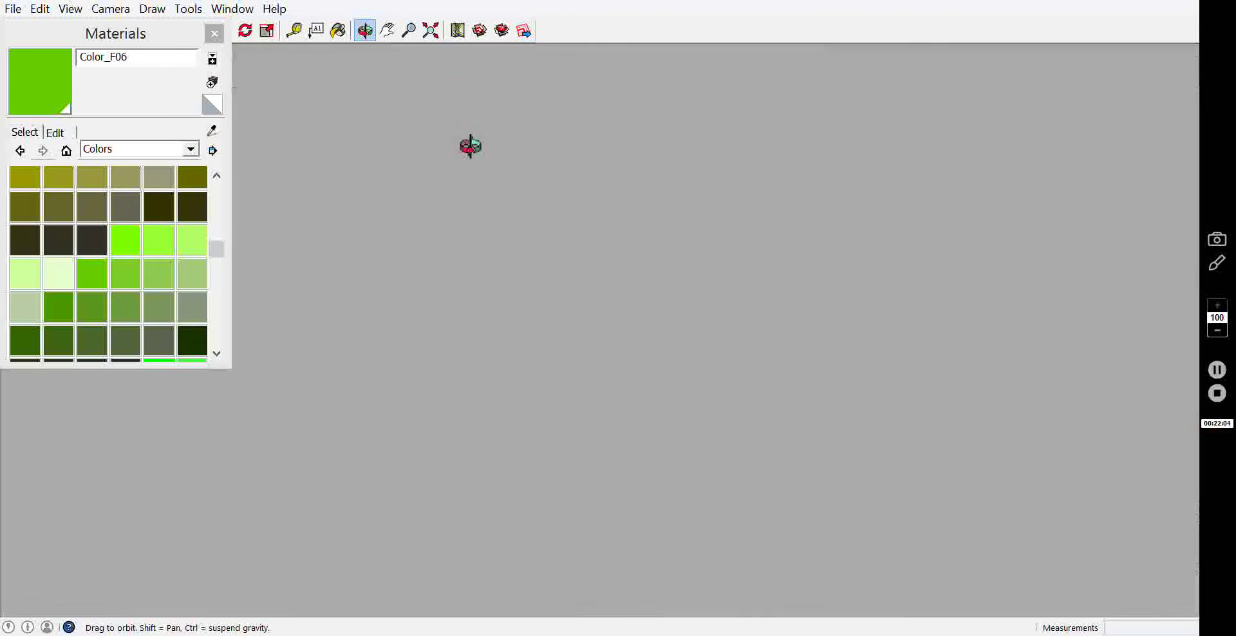
Zoom in close on the canopy's grey underside and white trunk.
click(416, 33)
mouse_move(535, 249)
mouse_down()
mouse_move(557, 488)
mouse_move(643, 22)
mouse_move(712, 287)
mouse_move(726, 264)
mouse_move(730, 301)
mouse_up()
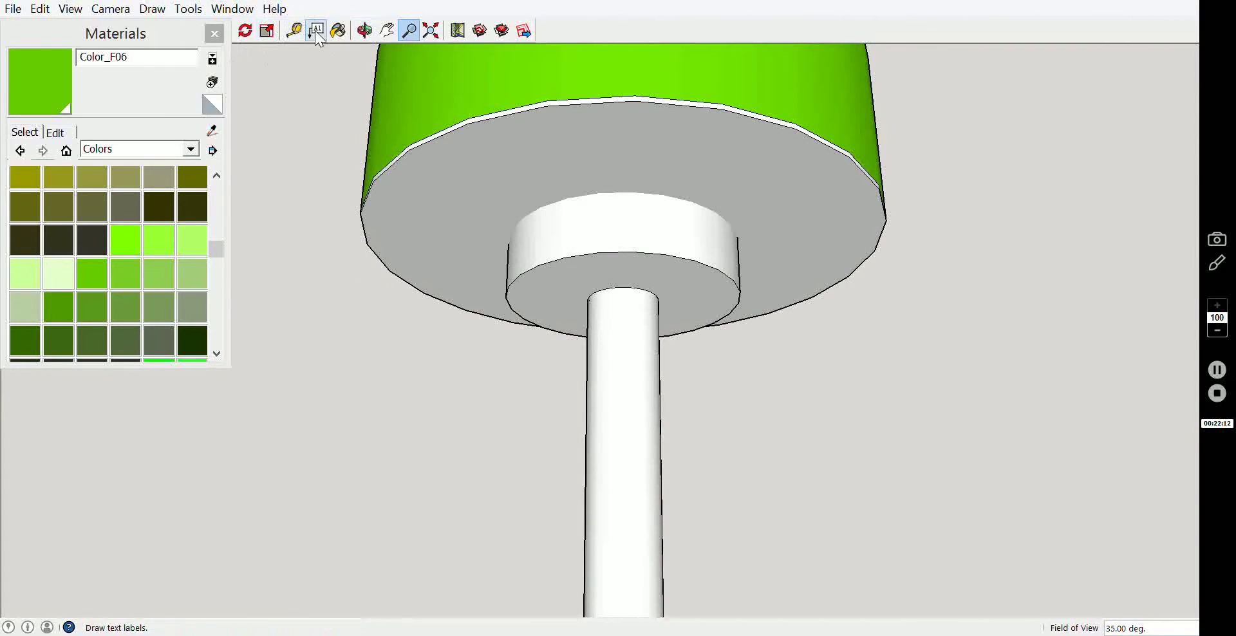
click(338, 31)
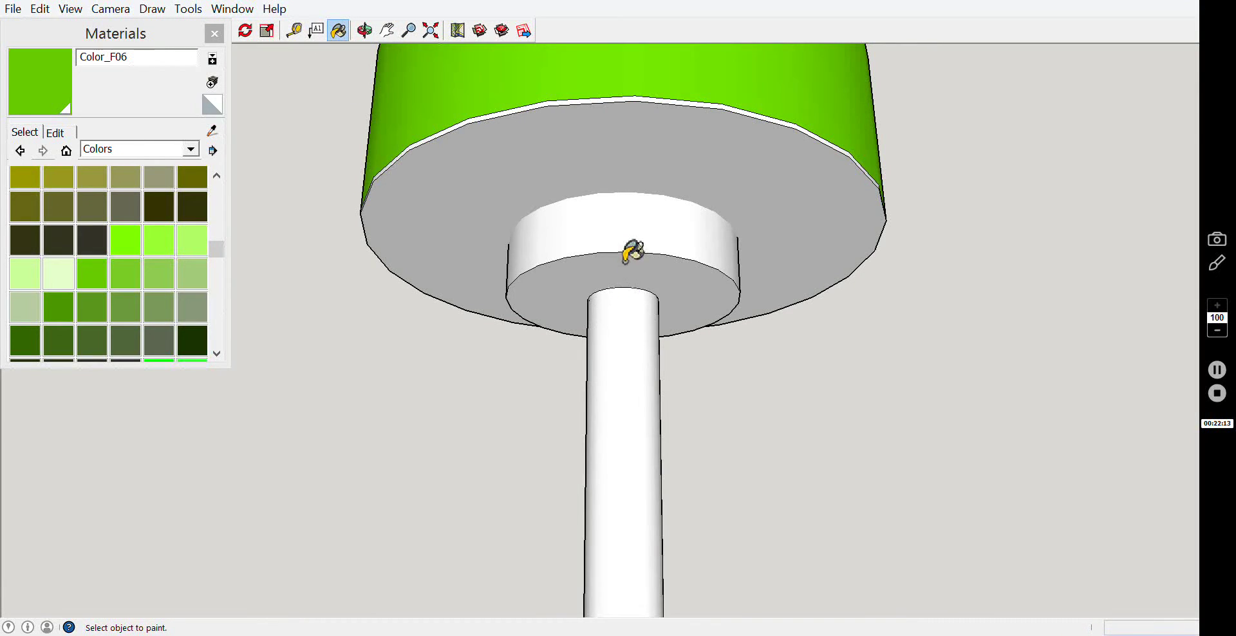
Paint the inner ring, grey disk faces, trunk and thin rim strip green, then close Materials.
click(638, 257)
click(630, 283)
click(628, 190)
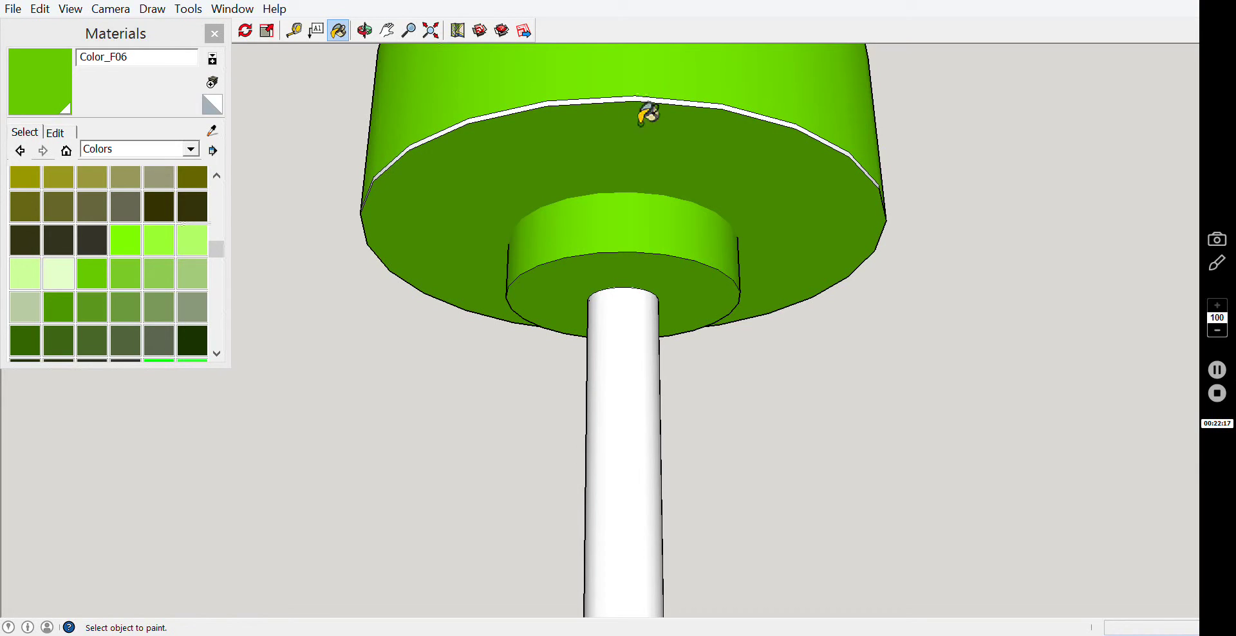
click(626, 473)
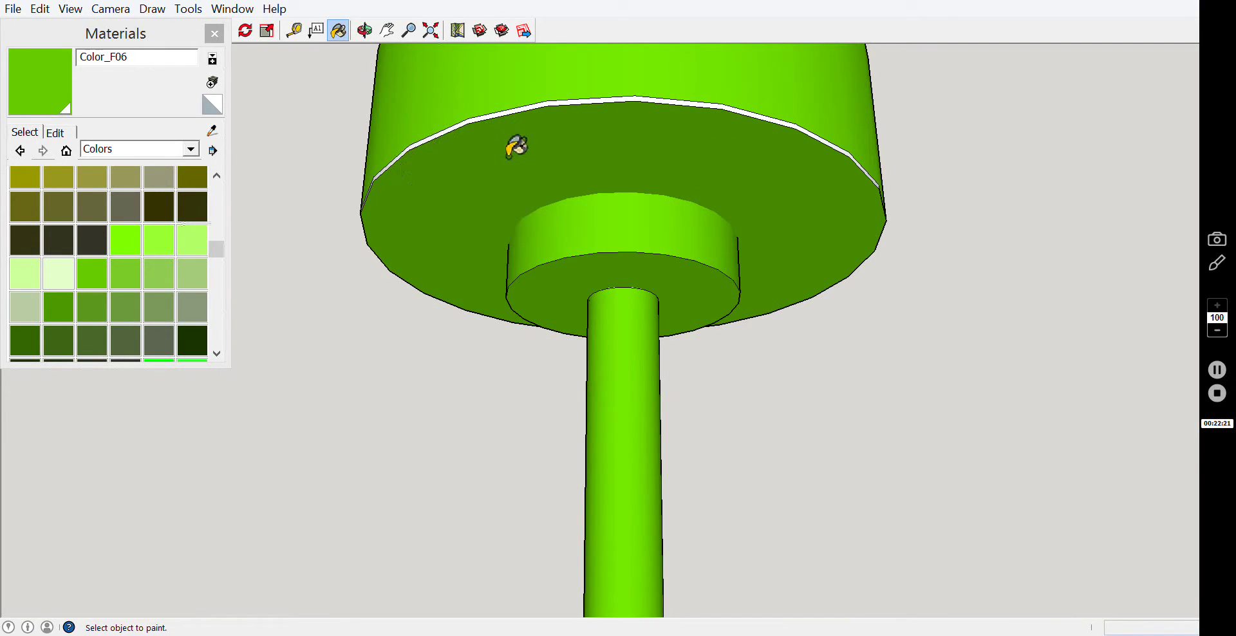
click(645, 100)
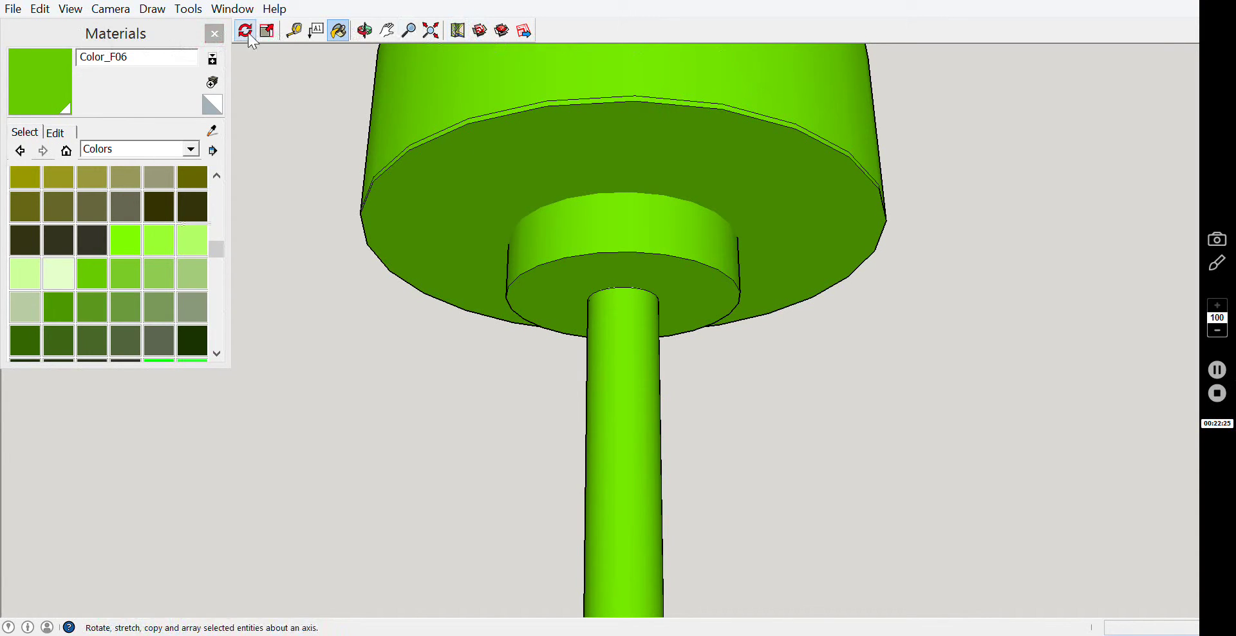
click(214, 33)
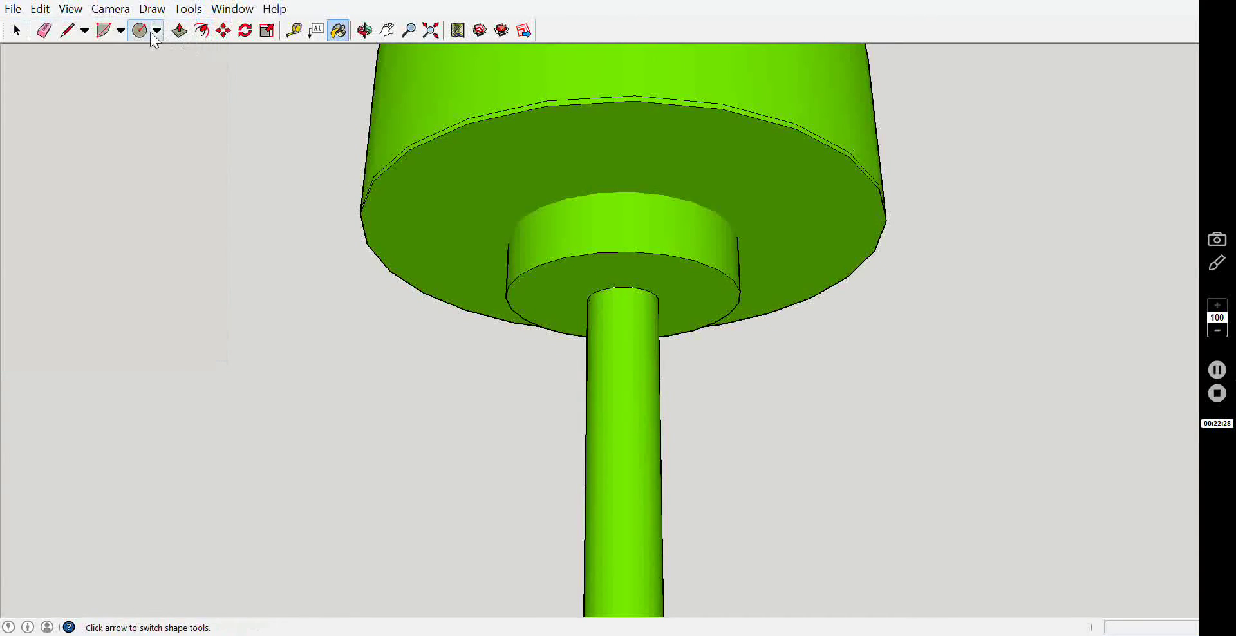
Orbit and zoom out until the house front, roof and green tree show on the slab.
click(363, 30)
mouse_move(414, 82)
mouse_down()
mouse_move(822, 427)
mouse_move(590, 334)
mouse_move(979, 250)
mouse_move(491, 228)
mouse_move(571, 193)
mouse_move(372, 239)
mouse_up()
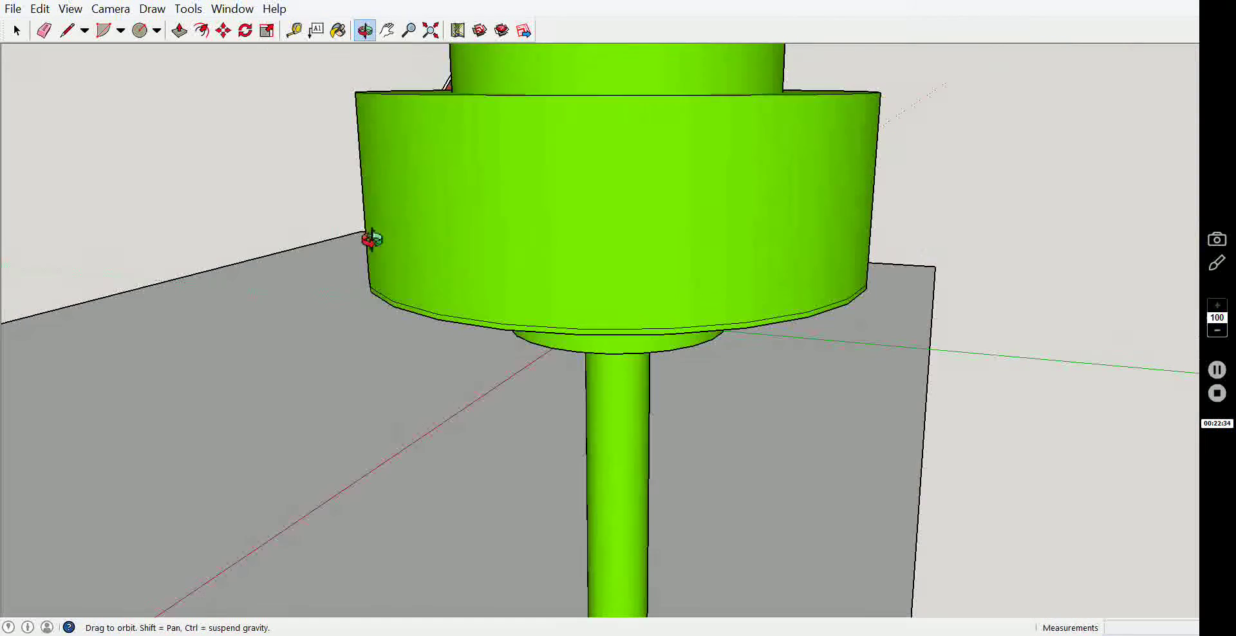
click(407, 34)
drag(552, 248, 541, 498)
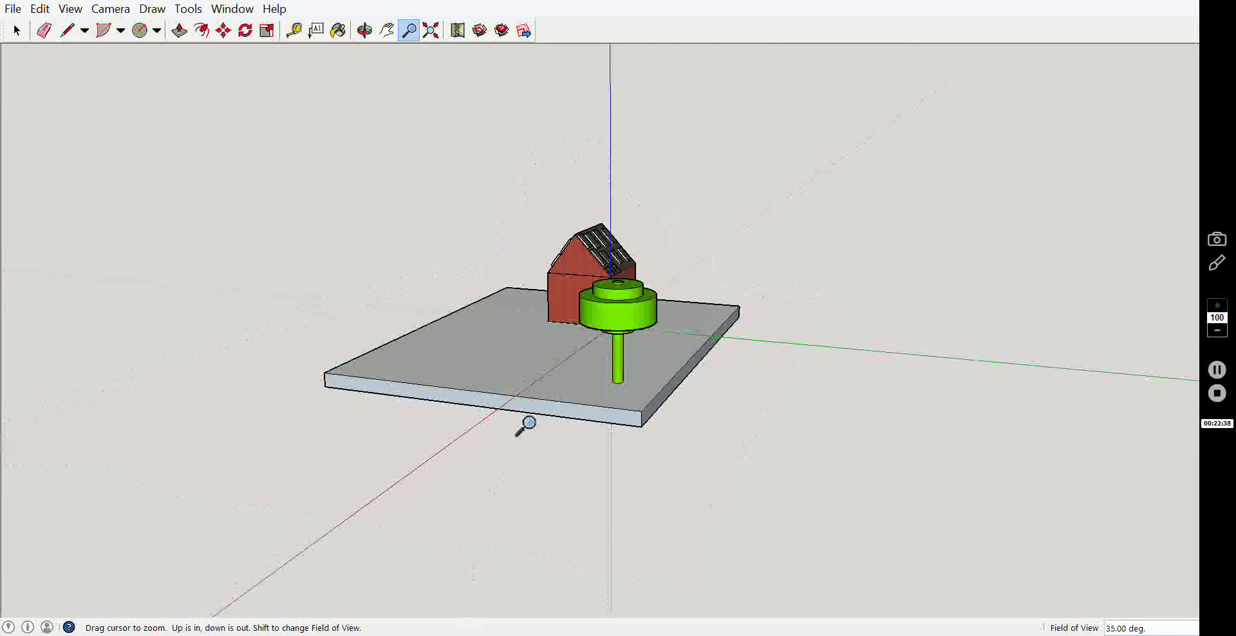
click(364, 30)
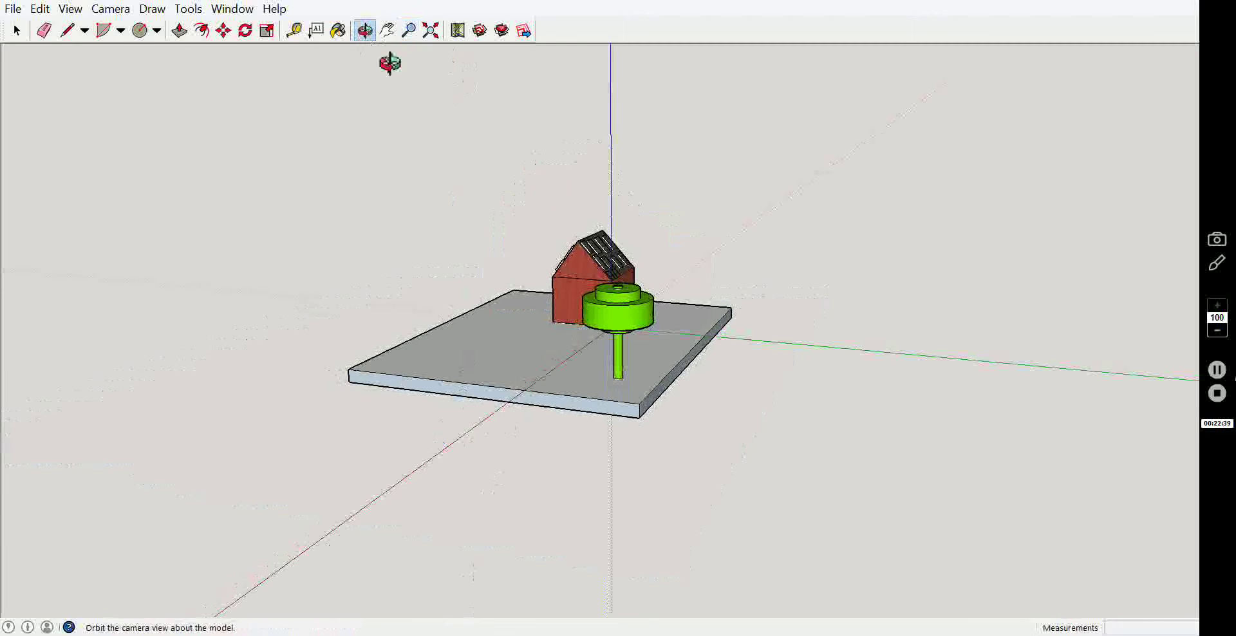
mouse_move(389, 60)
mouse_down()
mouse_move(738, 380)
mouse_move(341, 392)
mouse_move(580, 394)
mouse_move(658, 432)
mouse_move(783, 426)
mouse_move(729, 407)
mouse_up()
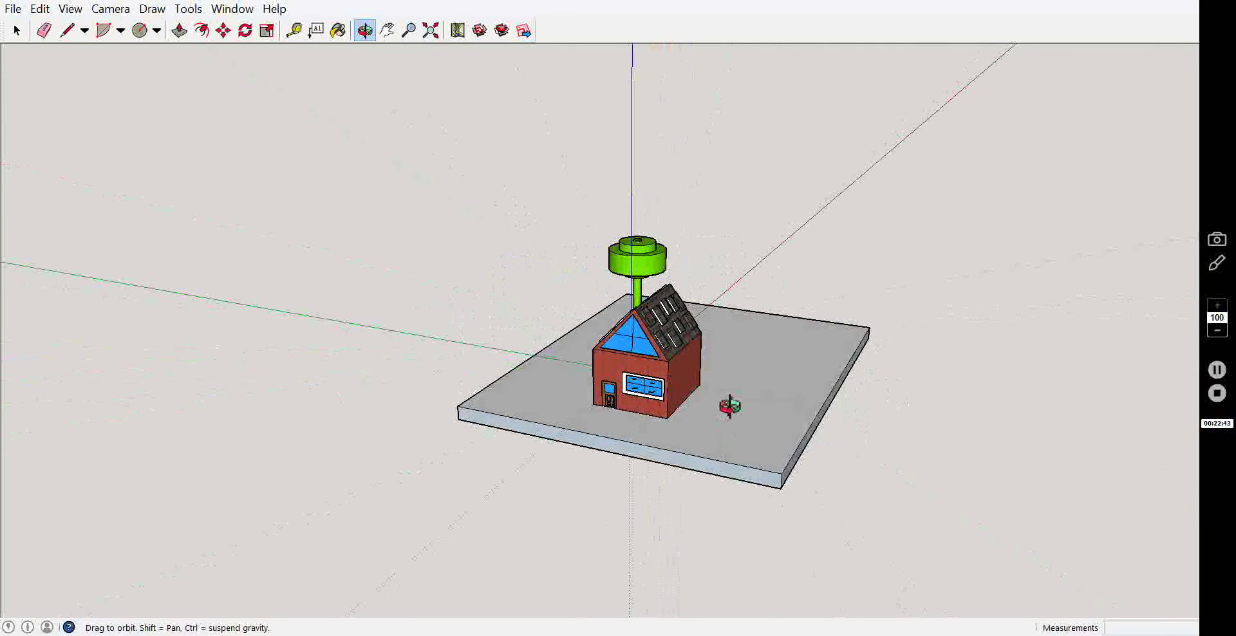
mouse_move(952, 468)
mouse_down()
mouse_move(1051, 537)
mouse_move(1033, 475)
mouse_move(996, 455)
mouse_move(966, 471)
mouse_move(990, 471)
mouse_up()
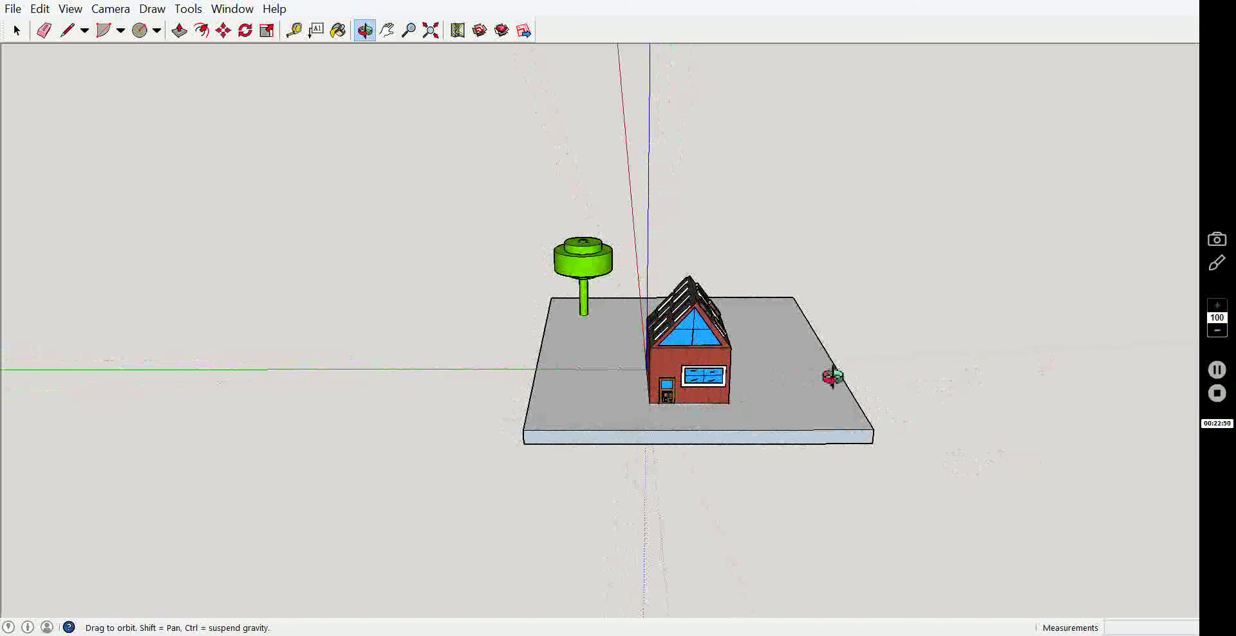